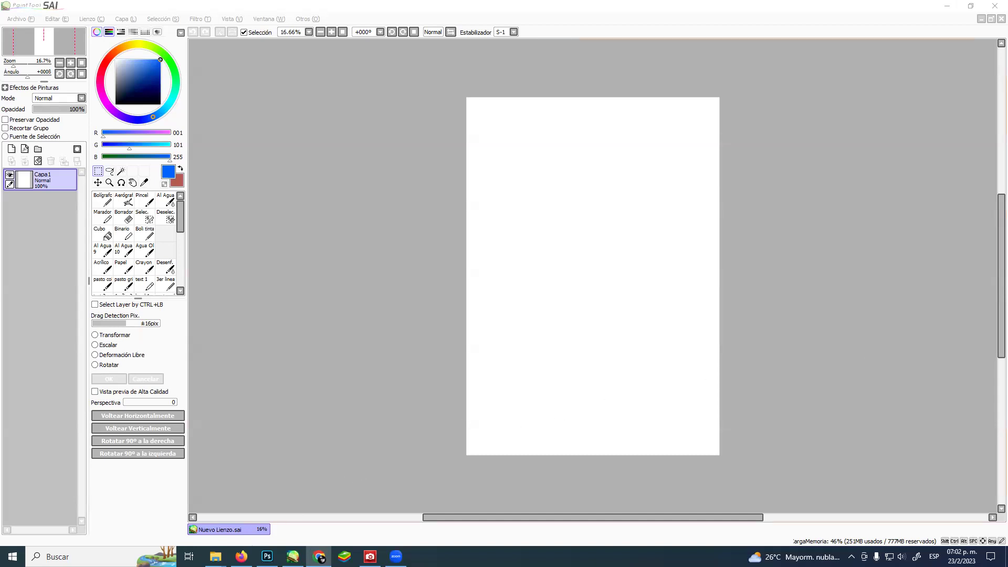
Switch to Firefox, open a new page and search Google Images for "punto de fuga".
left_click(241, 557)
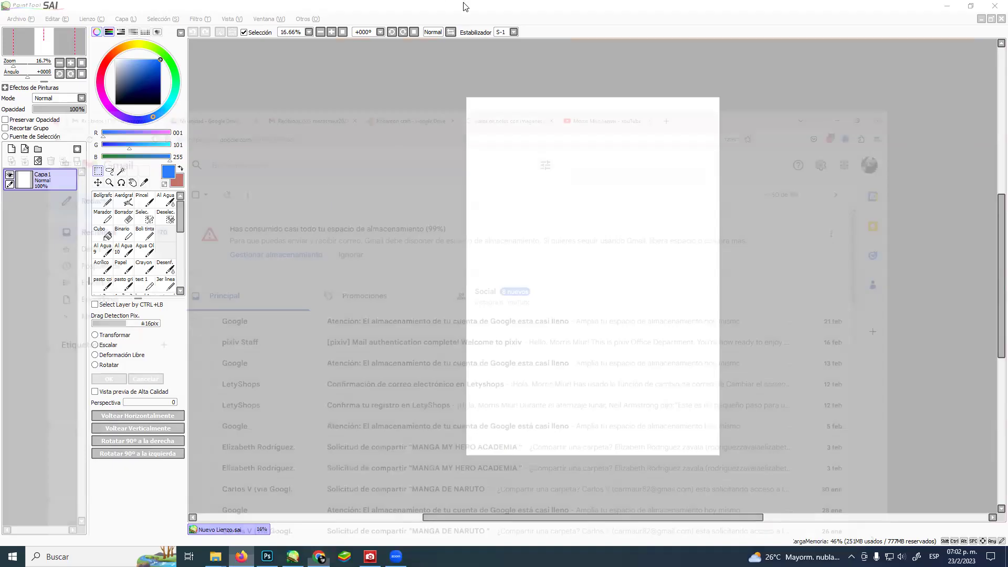
left_click(742, 11)
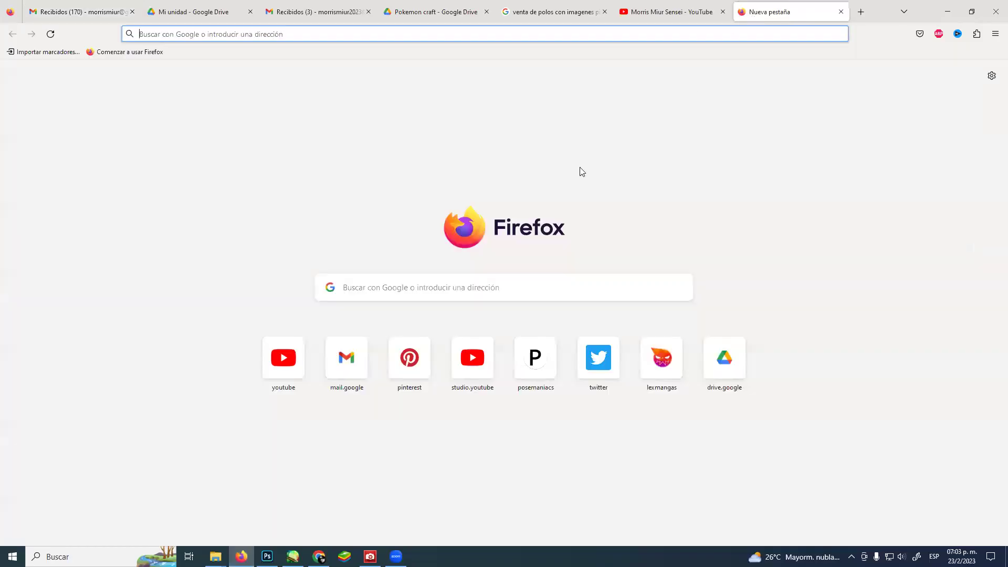
left_click(478, 280)
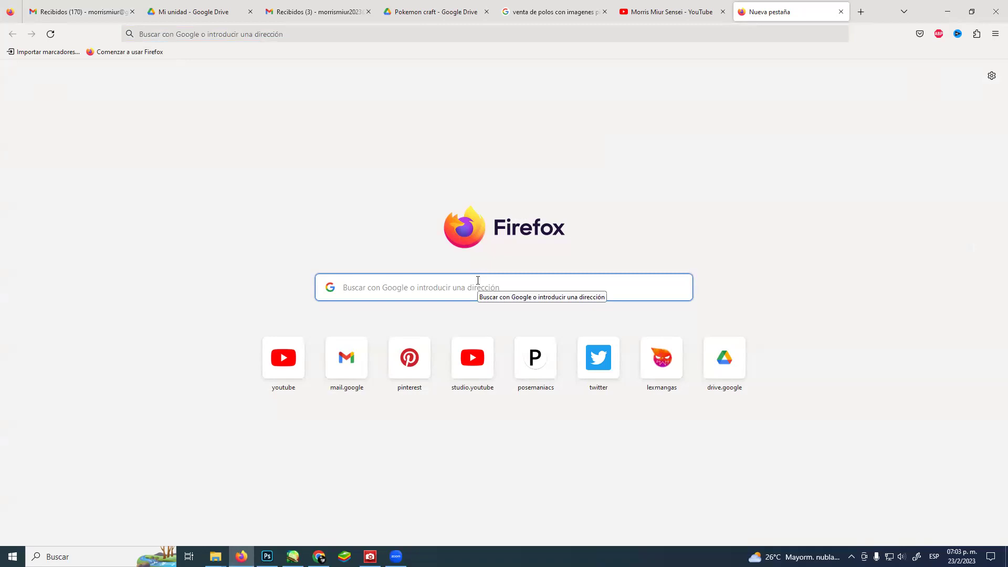
type("pun")
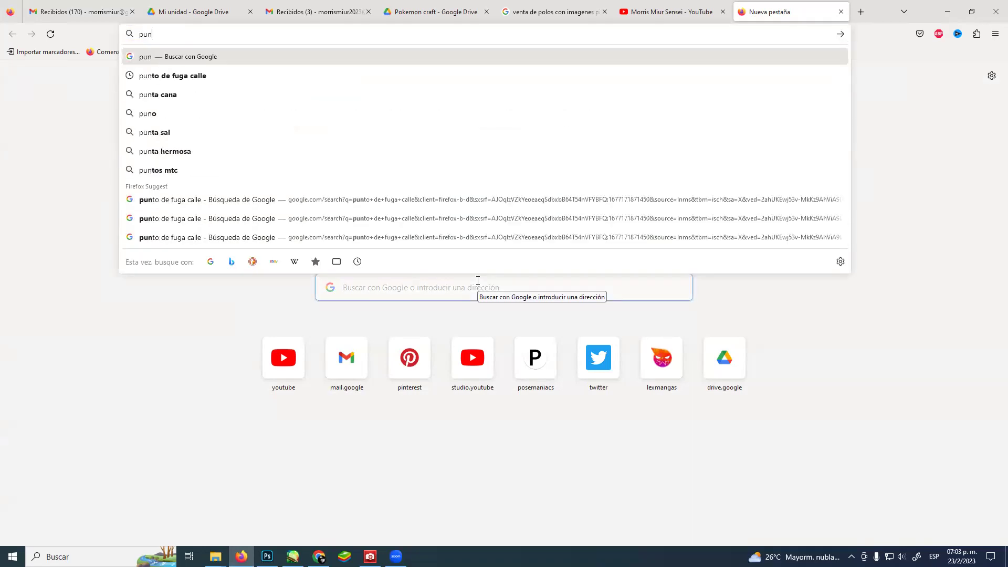
type("to de fuga")
key("Return")
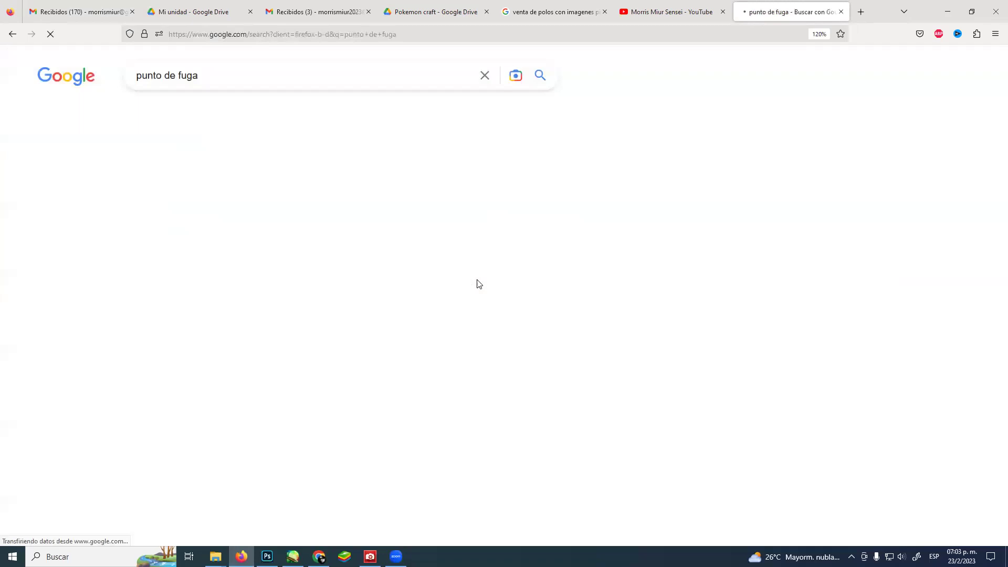
left_click(232, 125)
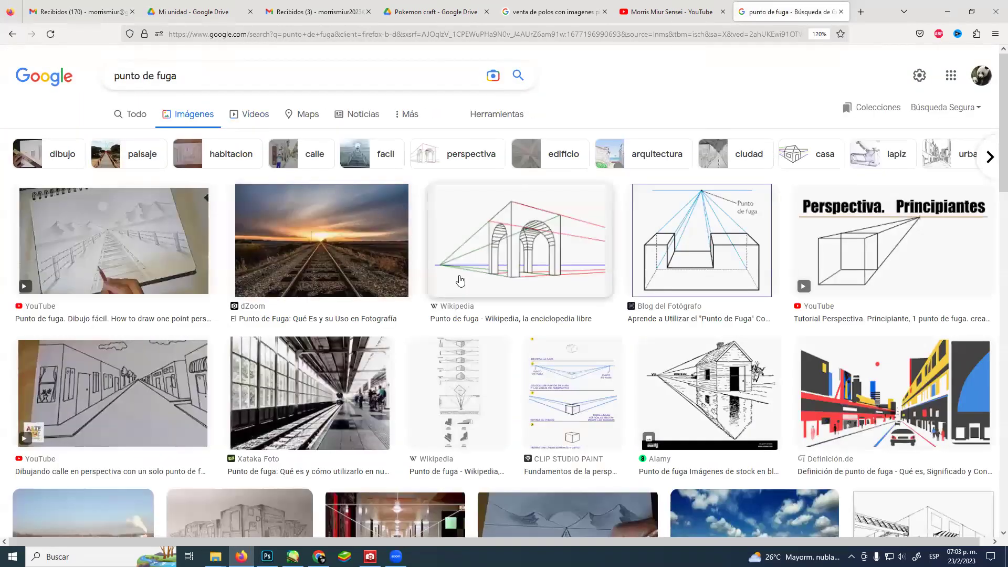
Look through the vanishing-point image results for a suitable perspective drawing reference.
scroll(460, 281, "down", 5)
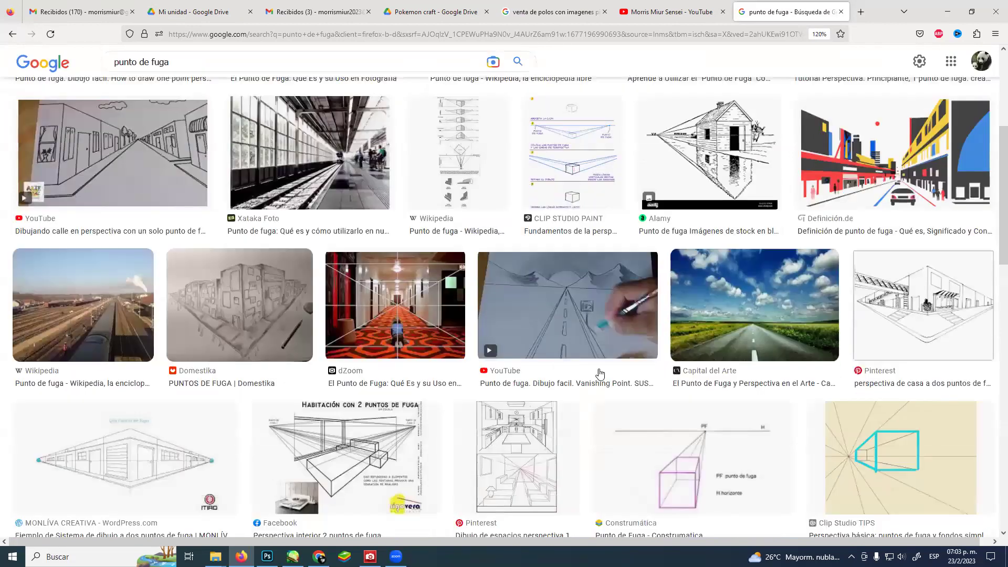
scroll(626, 382, "down", 2)
scroll(626, 382, "down", 1)
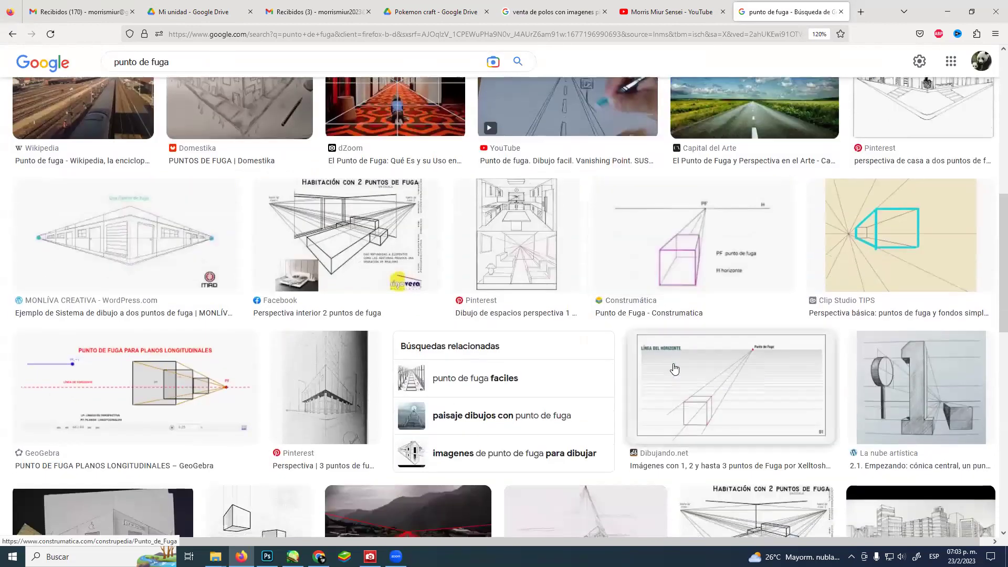
scroll(442, 389, "down", 3)
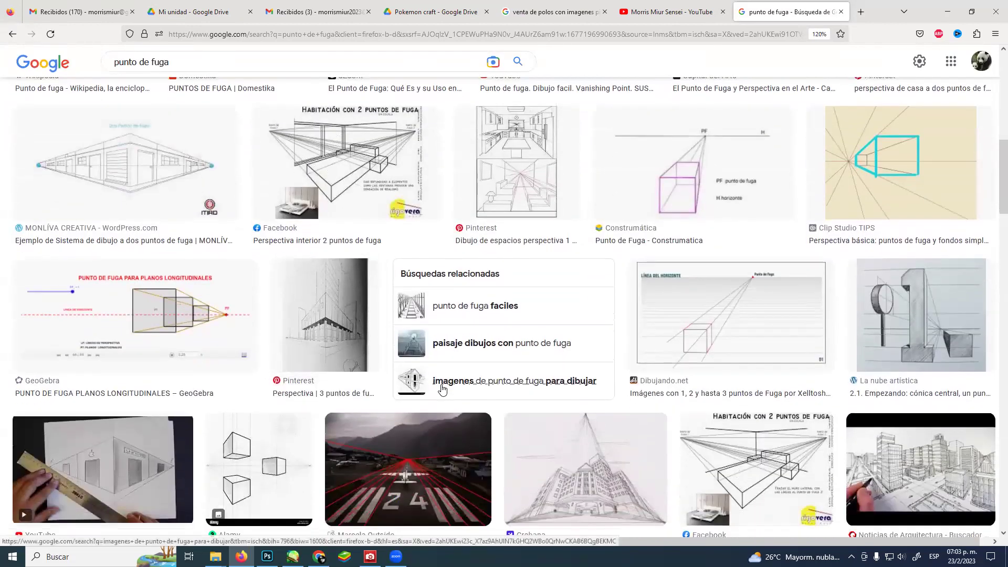
scroll(442, 390, "down", 3)
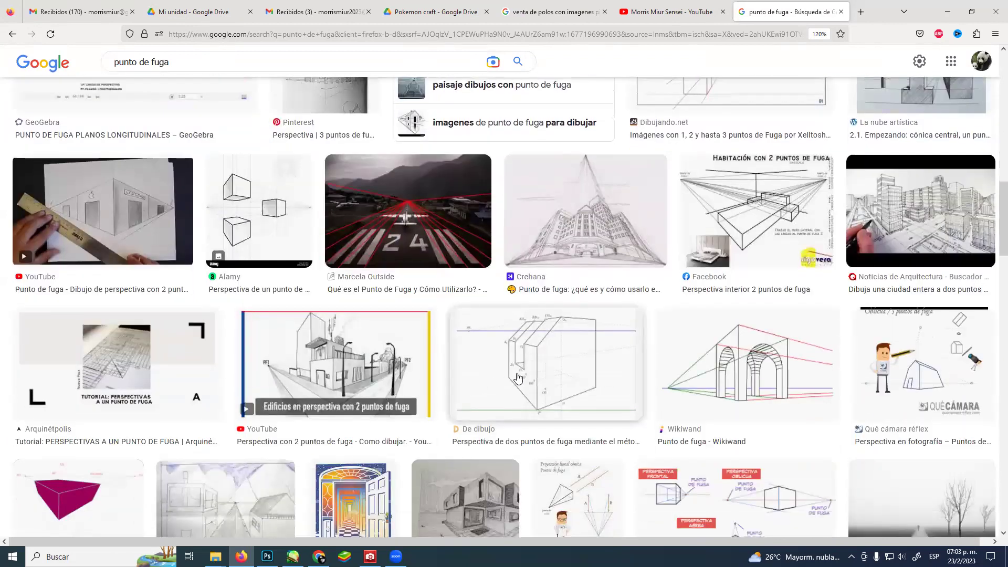
scroll(517, 377, "down", 1)
scroll(519, 373, "down", 2)
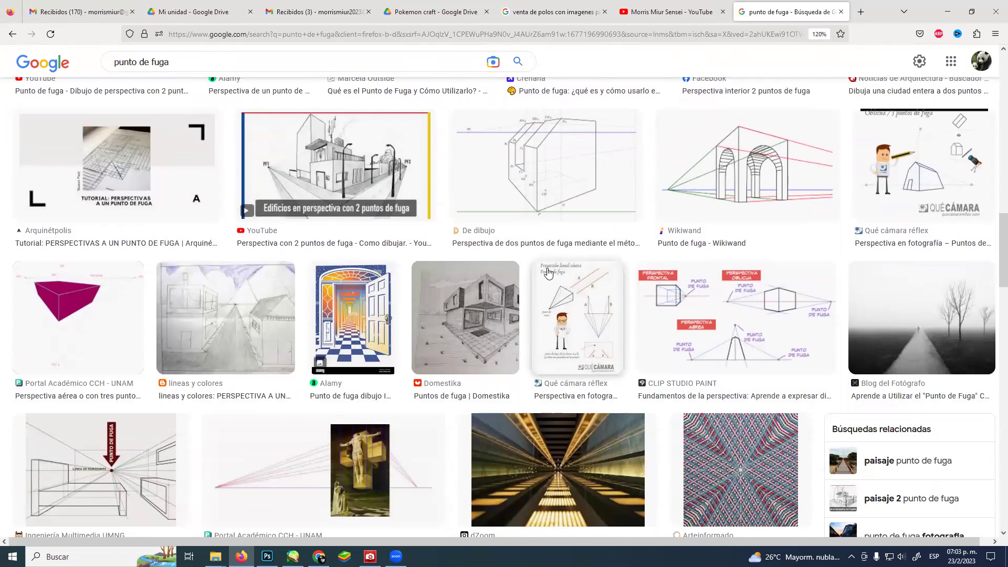
scroll(548, 272, "down", 2)
scroll(388, 310, "down", 1)
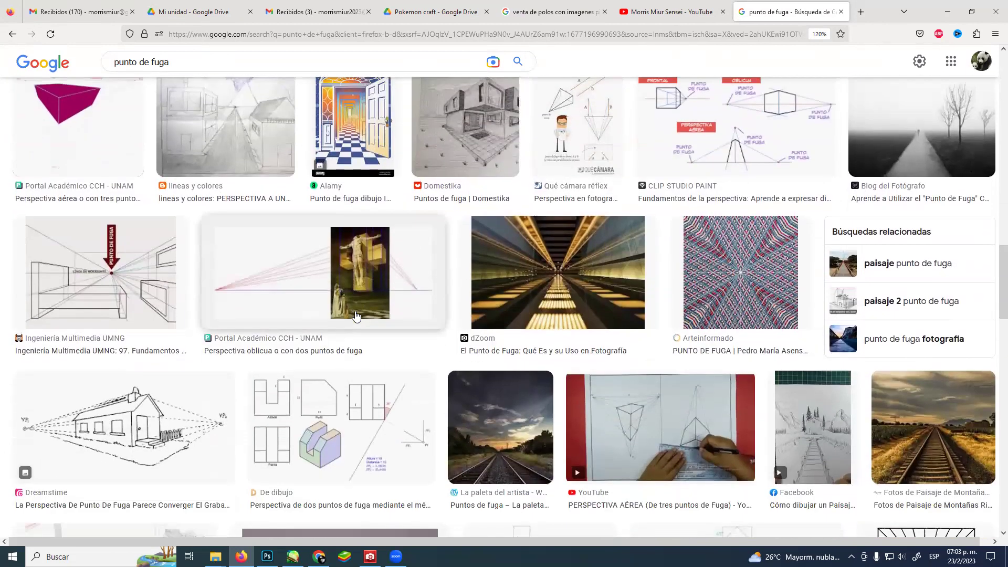
scroll(362, 314, "down", 5)
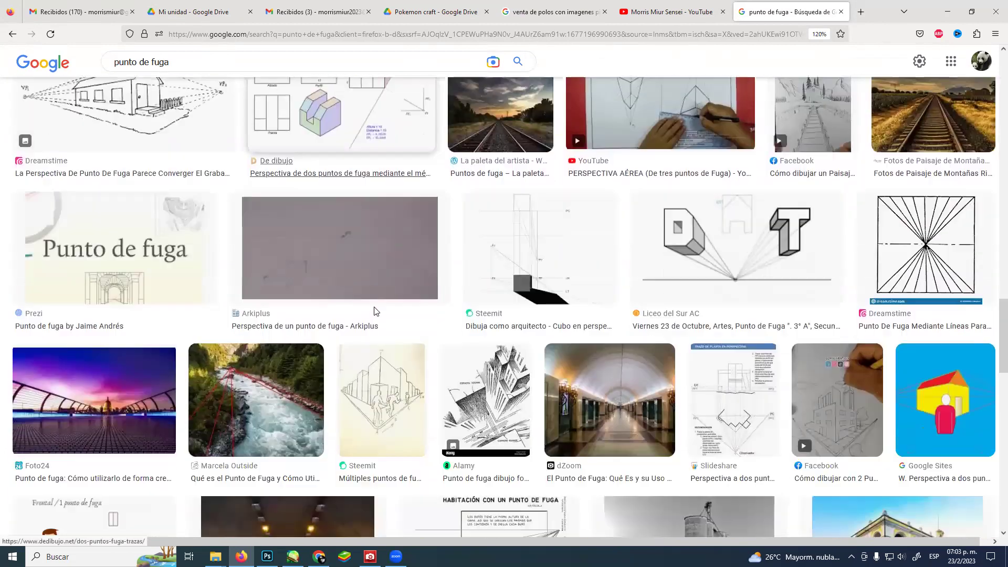
scroll(375, 310, "down", 6)
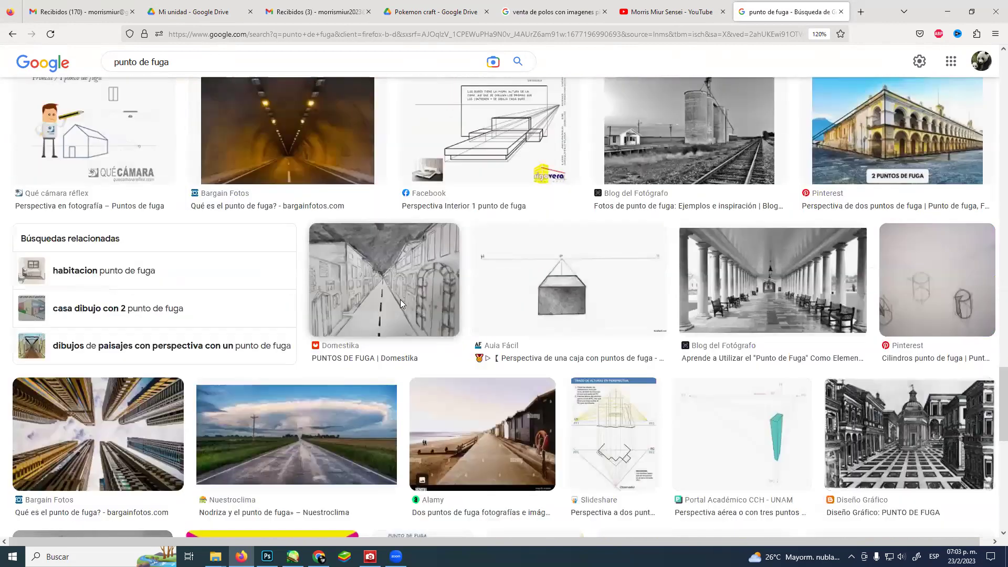
scroll(400, 303, "down", 9)
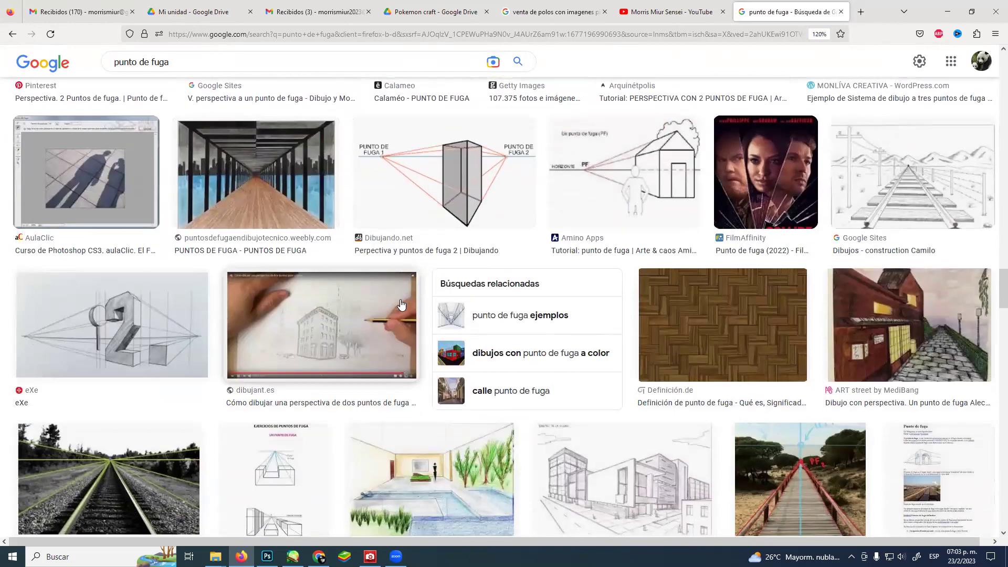
scroll(401, 303, "down", 5)
scroll(474, 298, "down", 2)
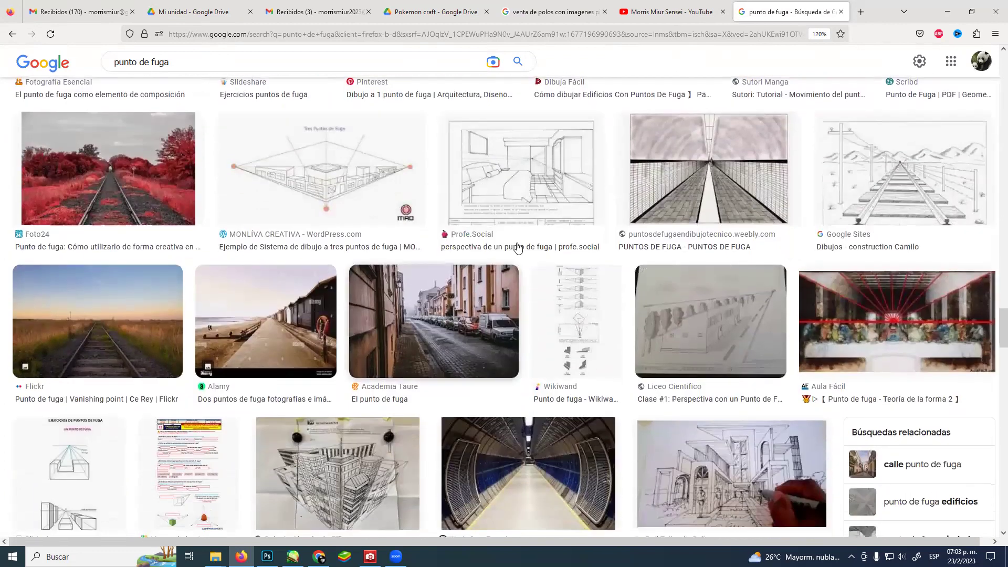
Preview the one-point perspective room drawings from Profe.Social, YouTube and Pinterest and examine their related images.
left_click(551, 176)
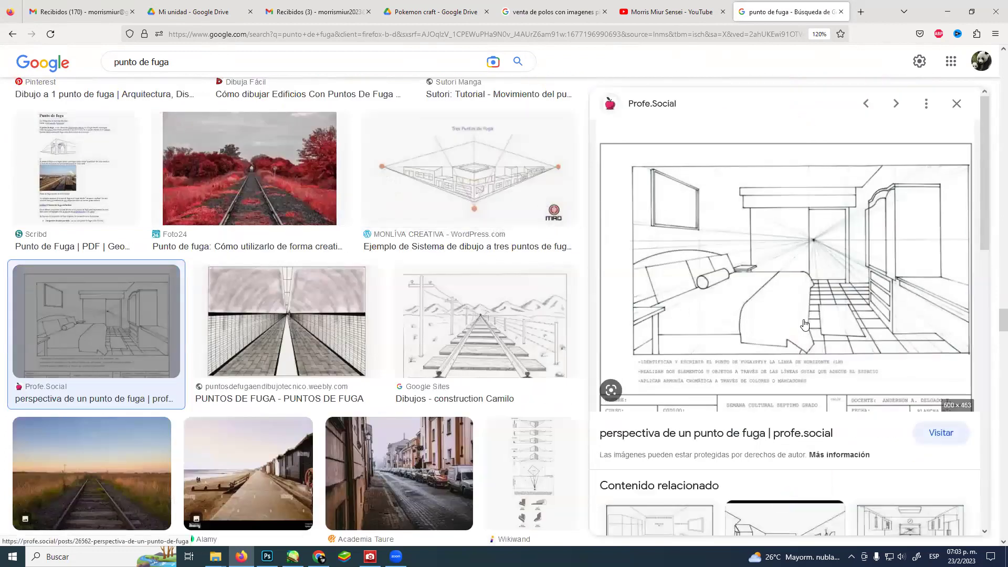
scroll(805, 326, "down", 5)
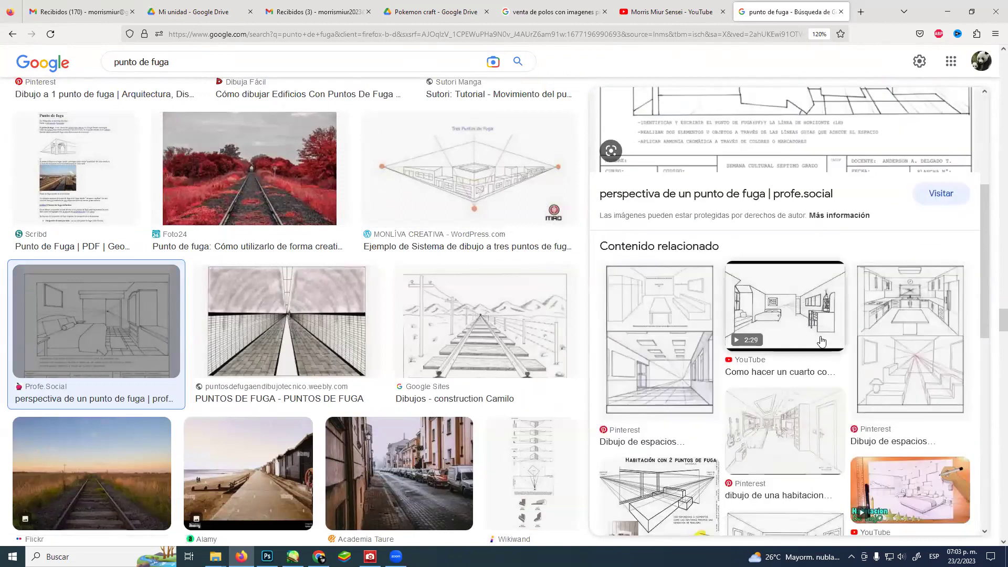
scroll(850, 367, "down", 2)
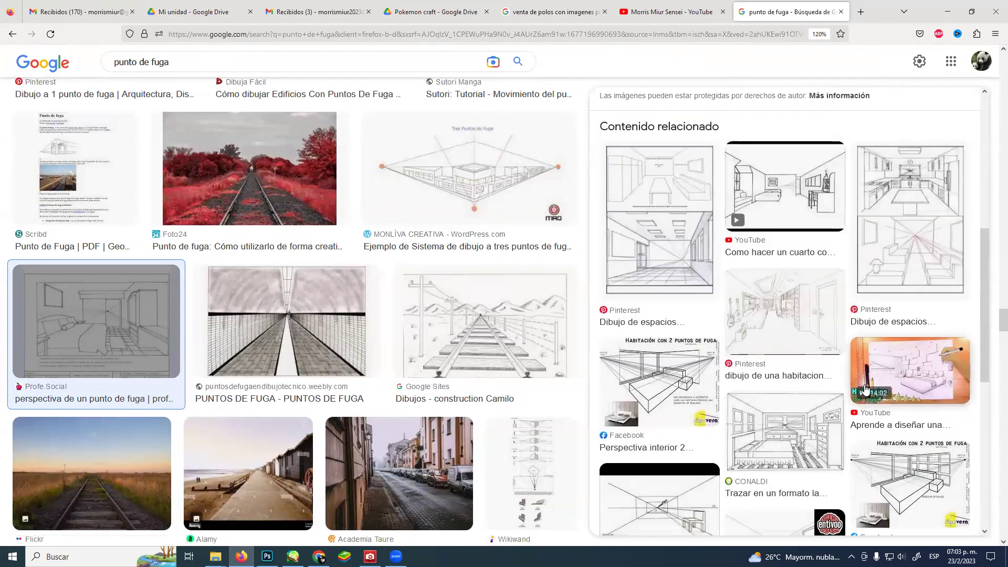
scroll(865, 388, "down", 3)
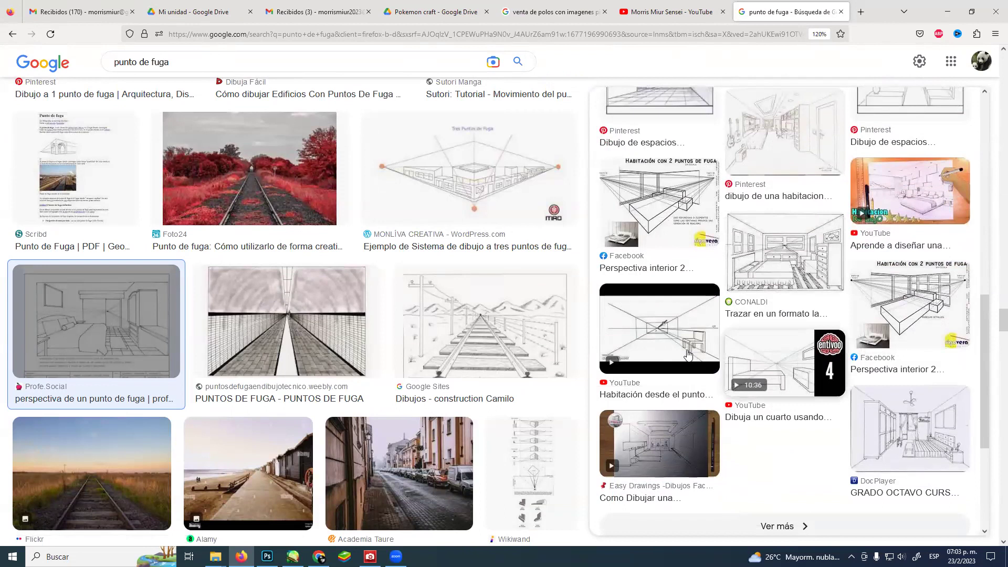
left_click(688, 354)
scroll(814, 372, "down", 3)
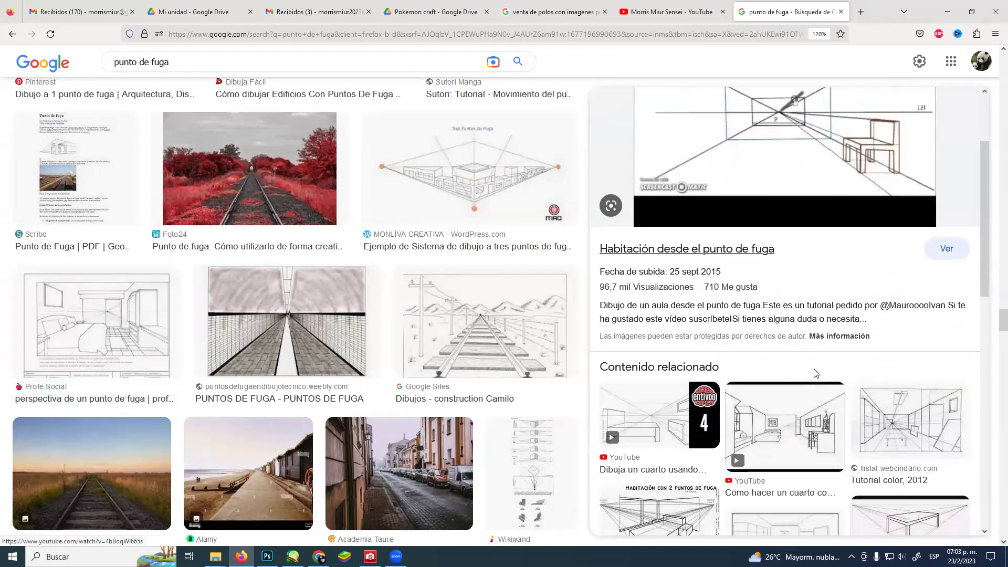
scroll(815, 372, "down", 2)
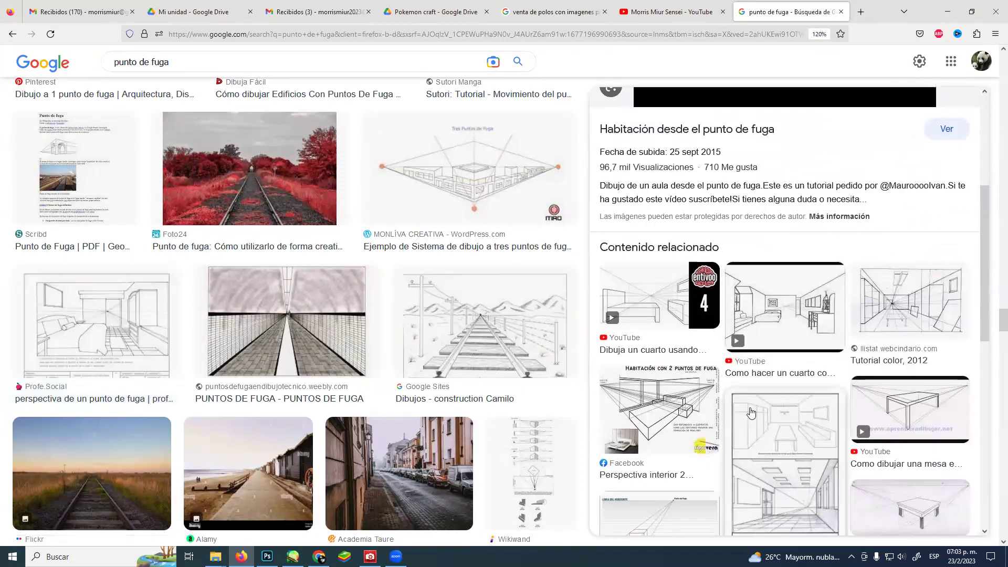
scroll(750, 413, "down", 2)
left_click(780, 396)
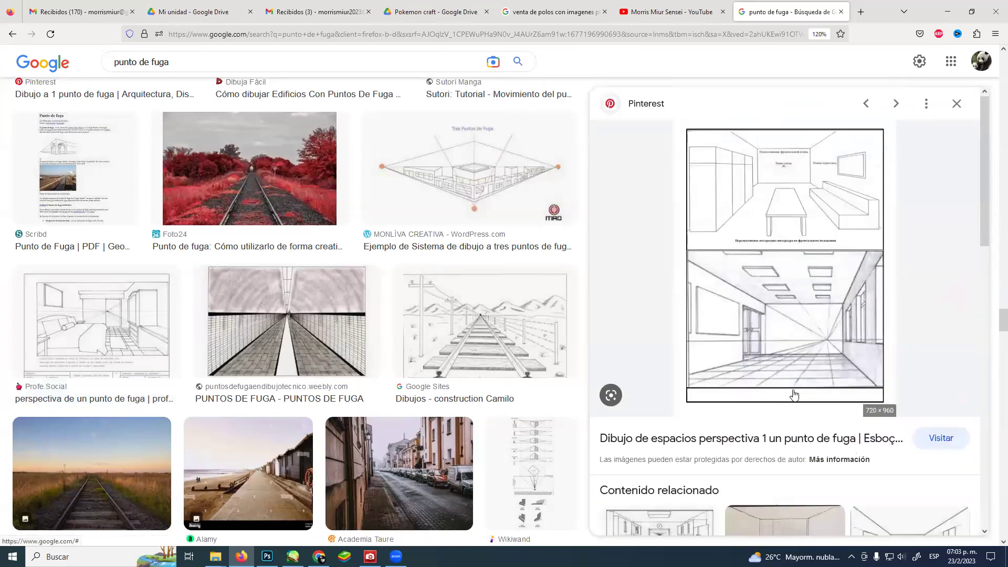
scroll(794, 395, "down", 1)
scroll(822, 392, "down", 2)
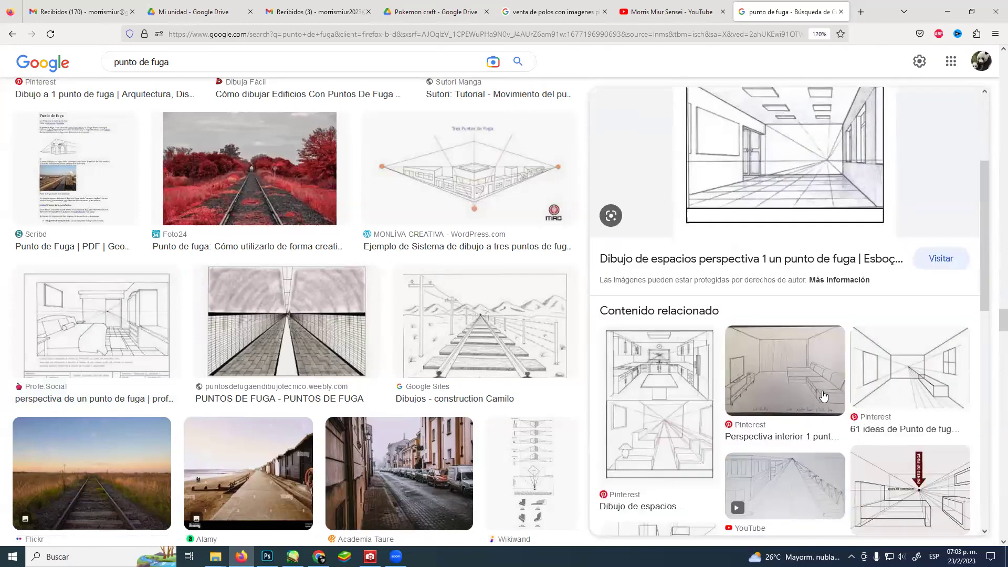
scroll(822, 396, "down", 5)
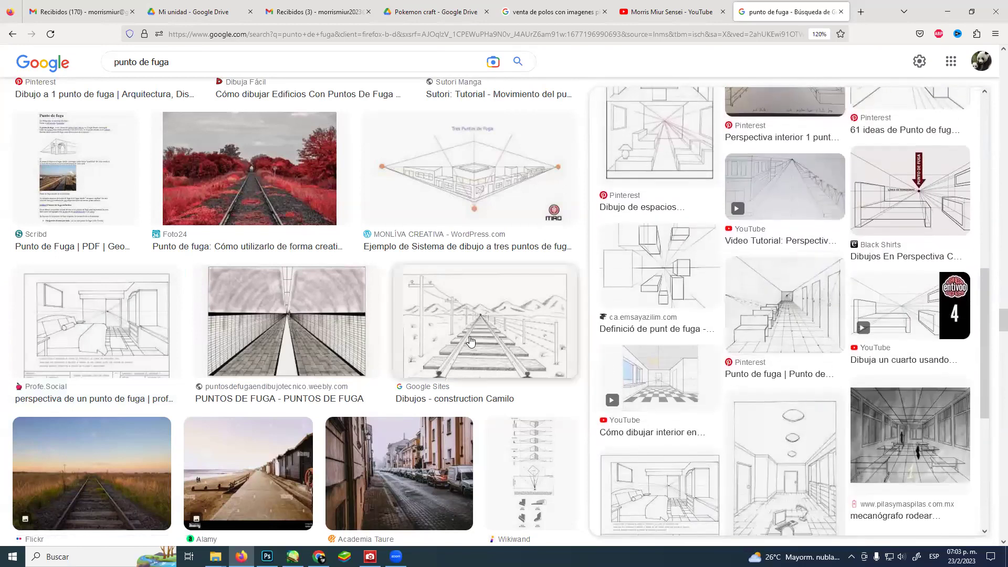
Find the Paperblog one-point perspective street drawing with buildings and a tree among the results and copy the image.
scroll(470, 341, "down", 8)
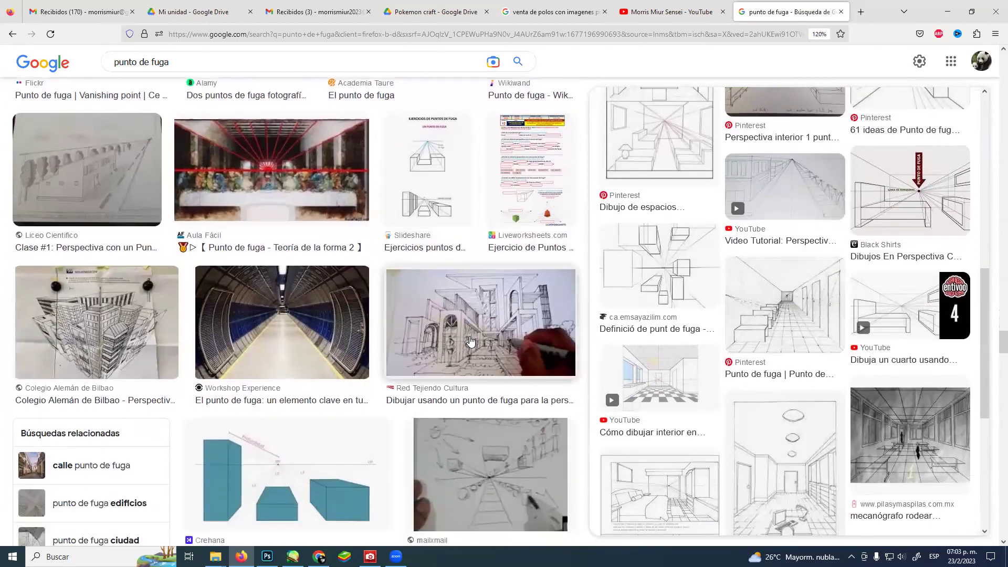
scroll(470, 341, "down", 9)
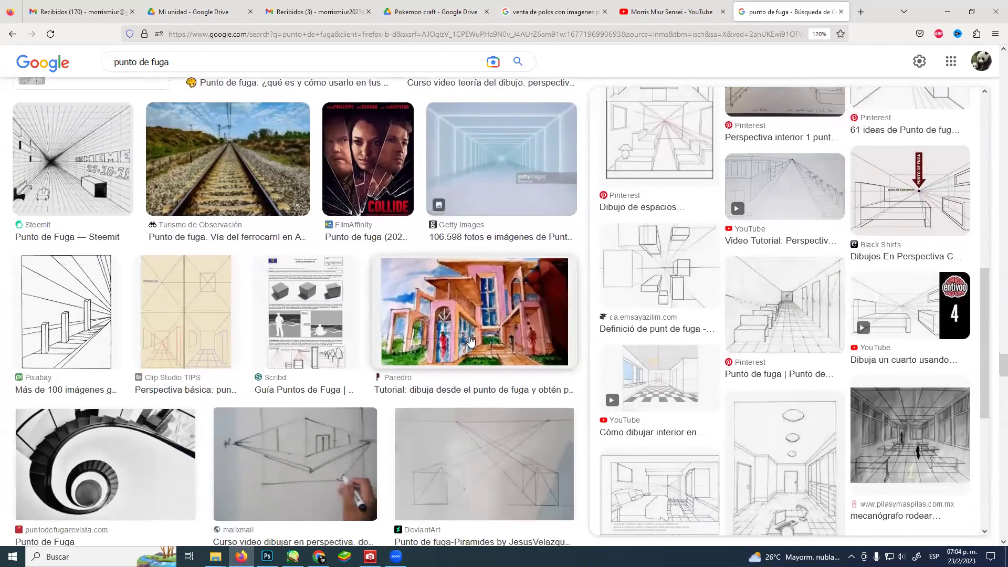
scroll(471, 342, "down", 5)
scroll(470, 342, "down", 7)
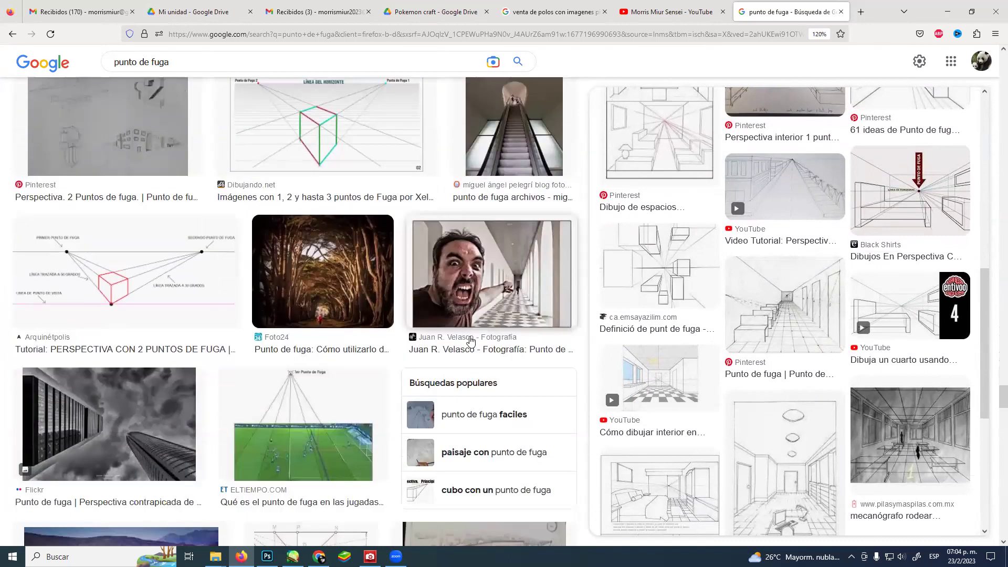
scroll(470, 341, "down", 10)
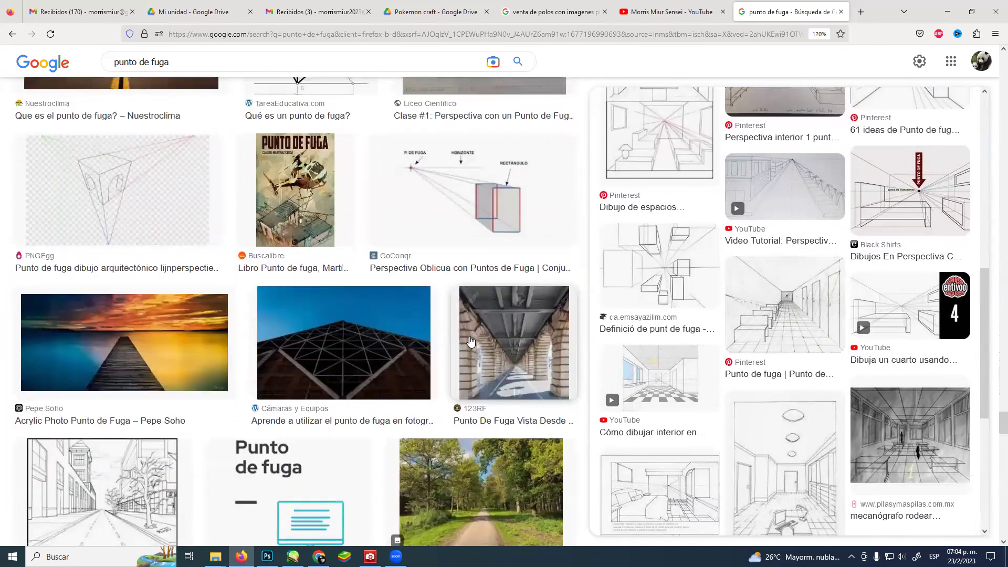
scroll(470, 342, "down", 3)
left_click(84, 360)
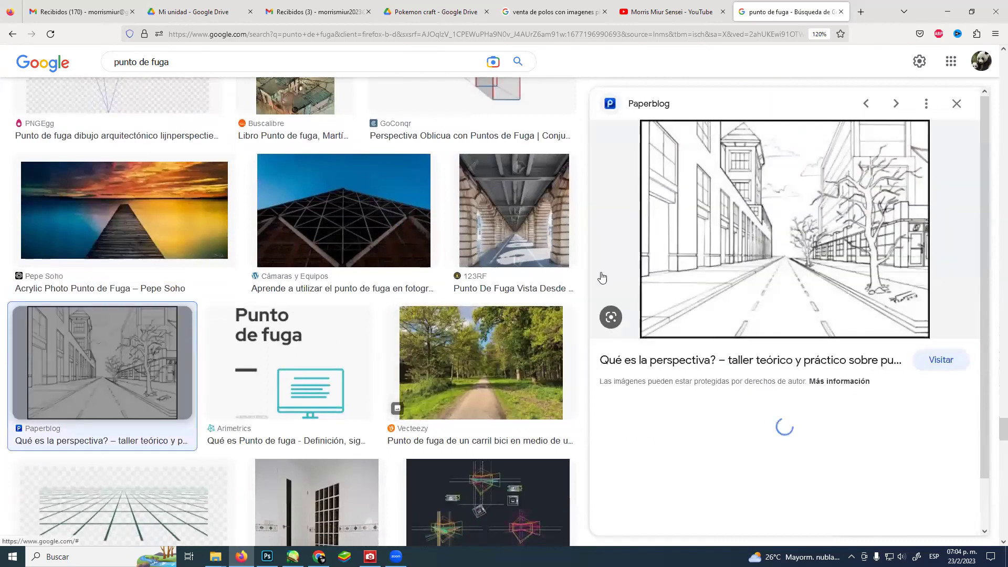
right_click(752, 250)
left_click(781, 408)
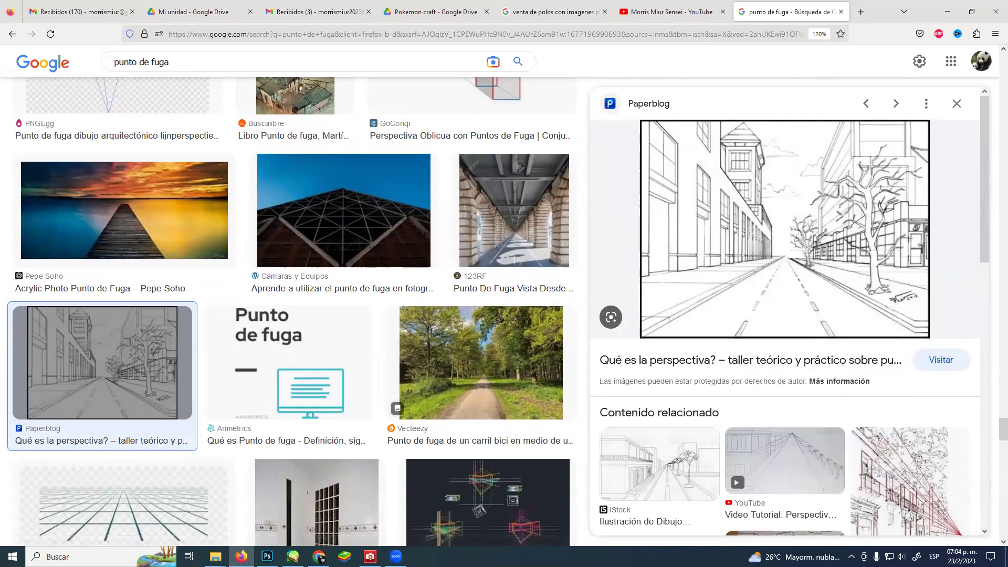
Switch to PaintTool SAI, paste the copied street drawing onto the canvas and scale it to the full canvas width.
left_click(319, 557)
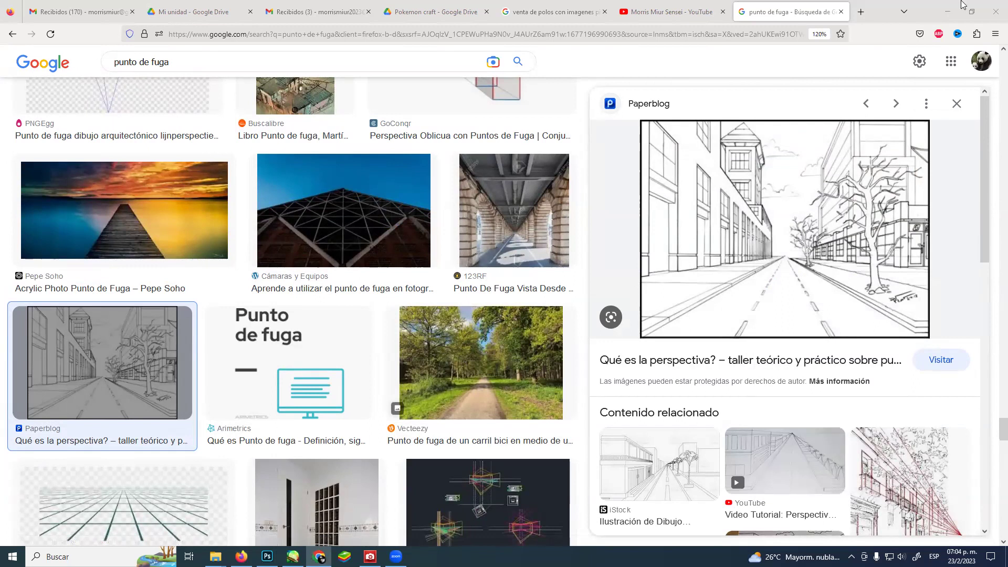
left_click(439, 238)
left_click(947, 12)
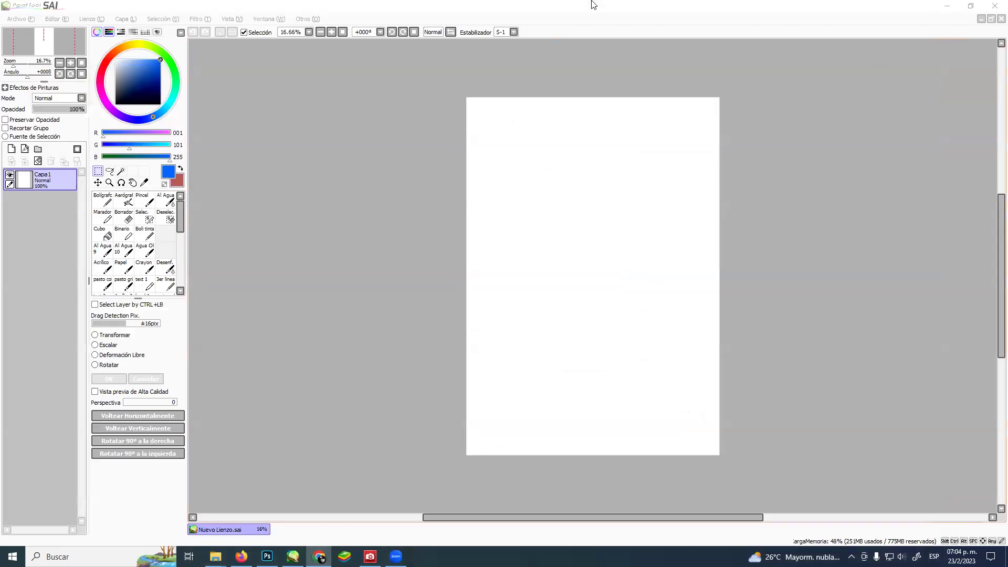
key("ctrl+v")
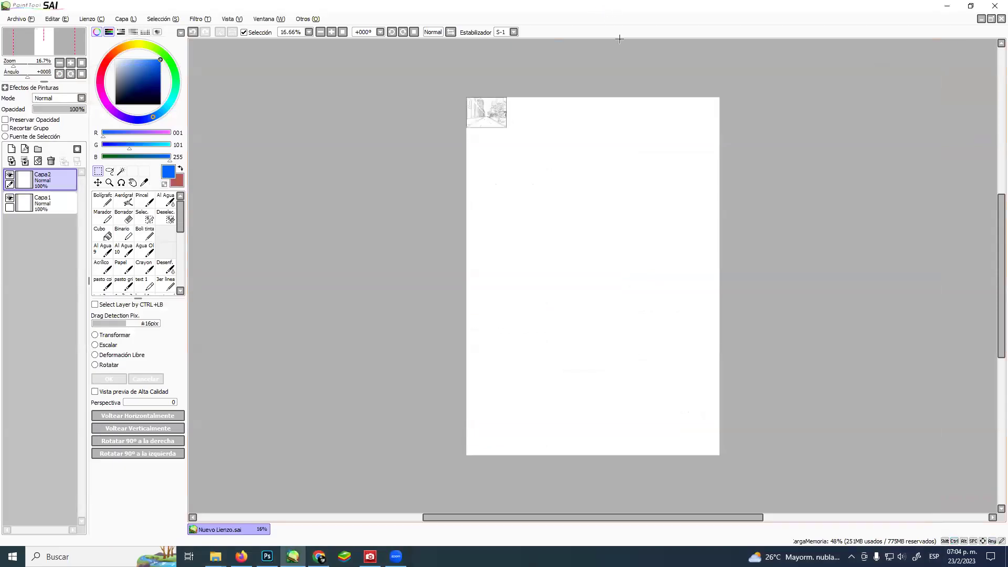
key("ctrl+t")
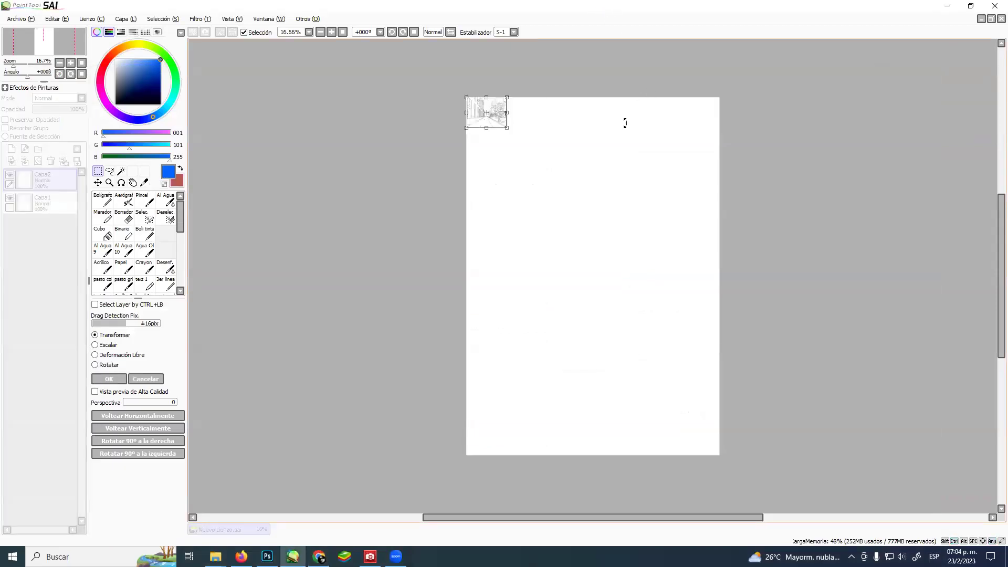
left_click_drag(507, 128, 738, 261)
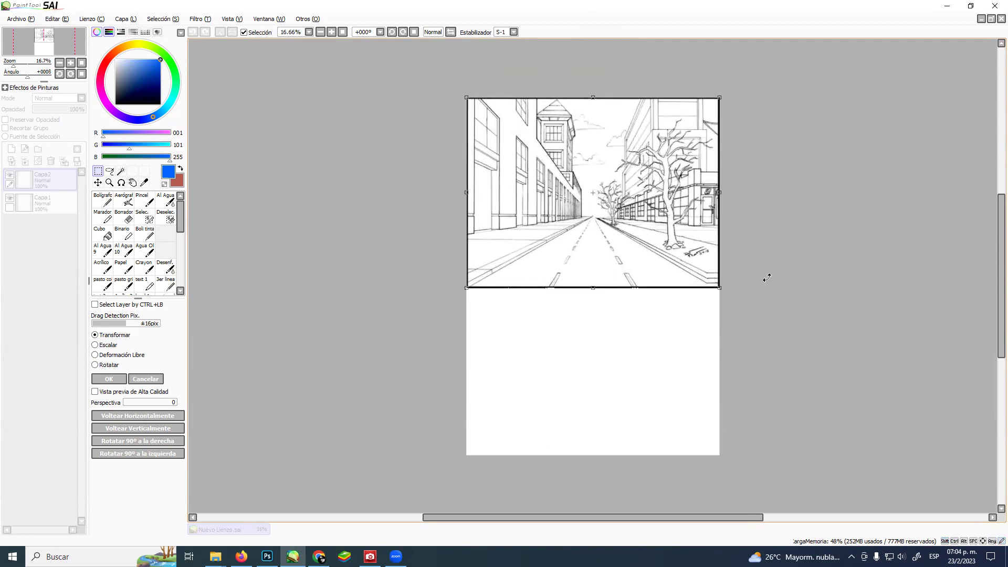
key("Return")
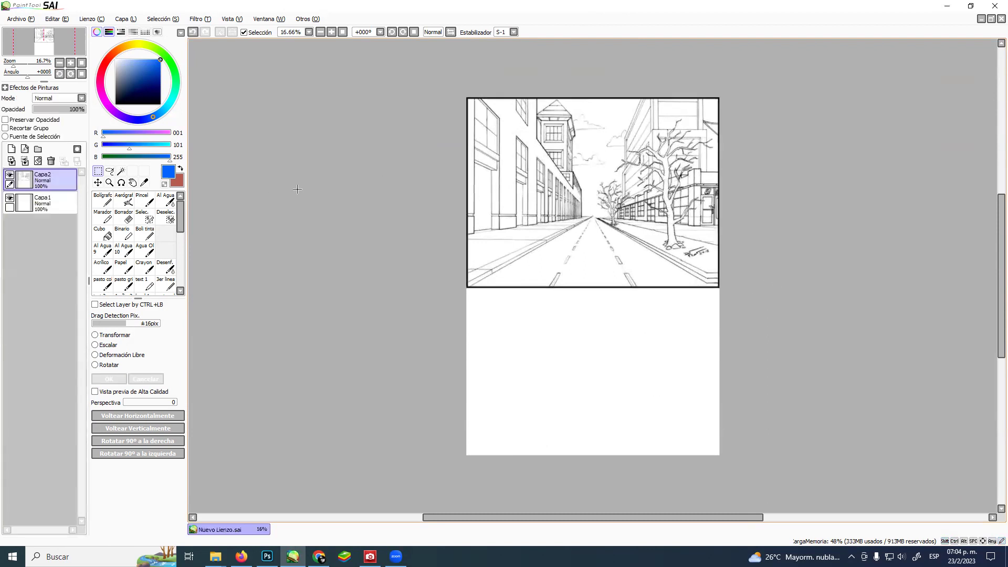
Examine the pasted street drawing up close, following the buildings, sidewalks and road edges towards the vanishing point.
left_click(109, 182)
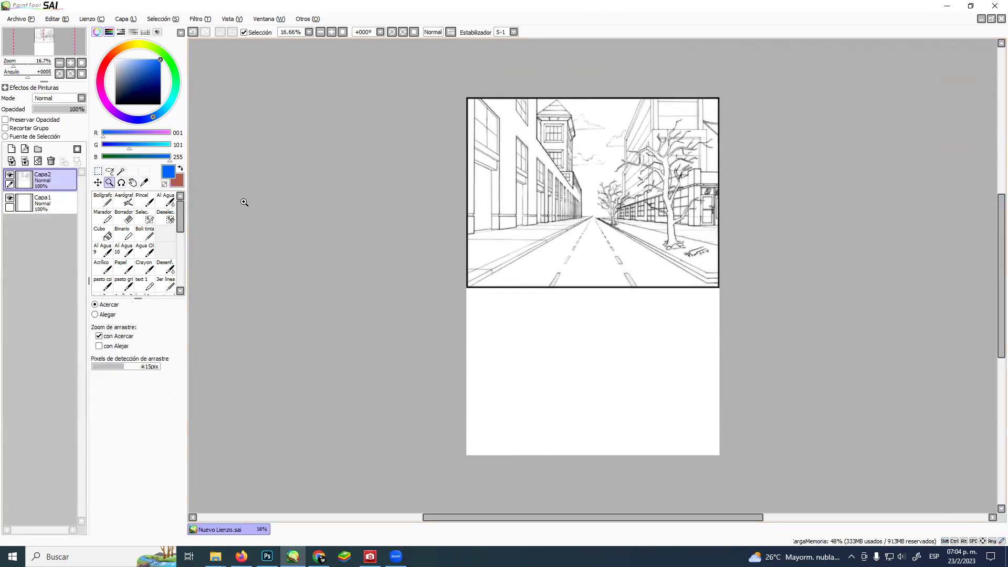
left_click(583, 179)
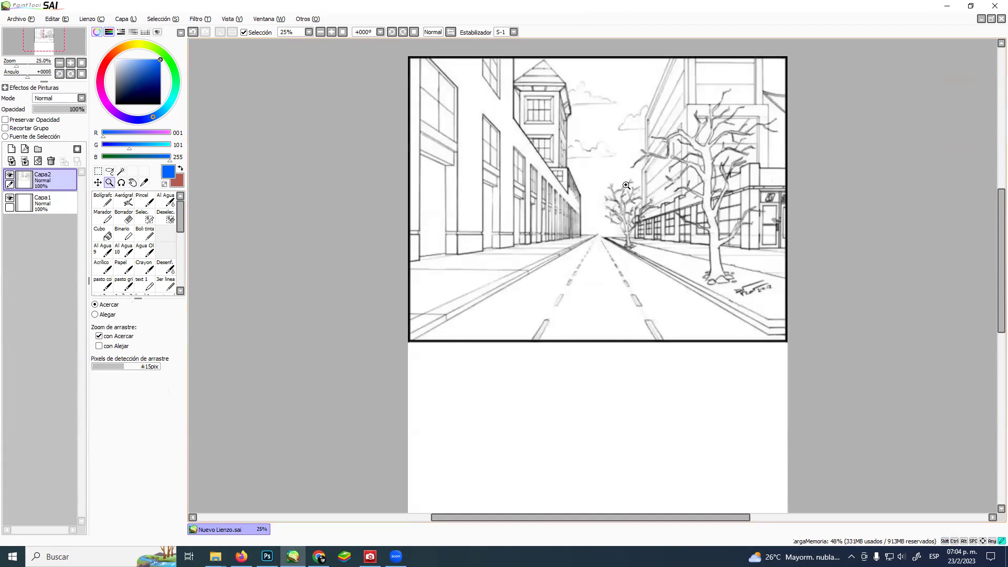
left_click(626, 186)
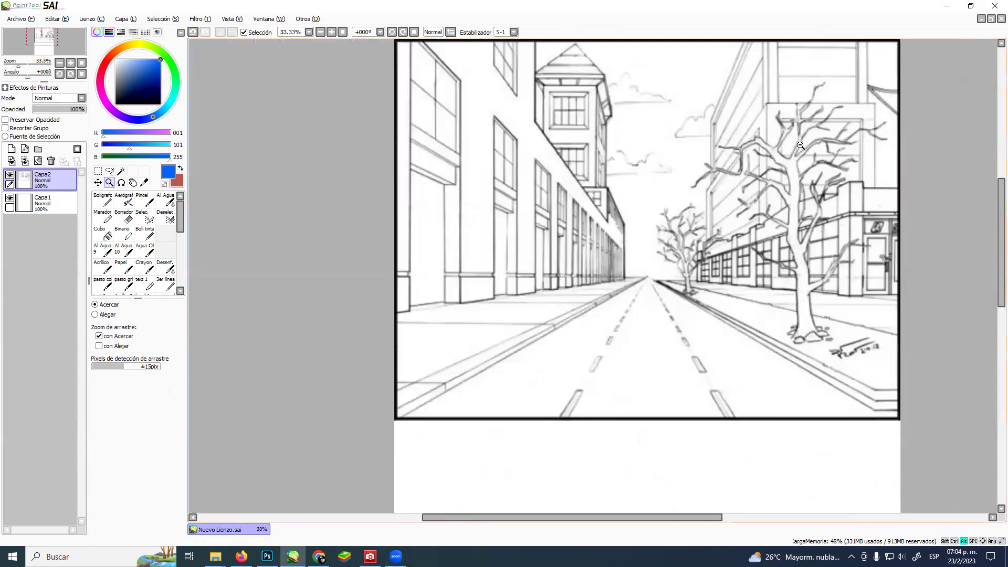
scroll(802, 145, "down", 1)
left_click_drag(812, 189, 747, 242)
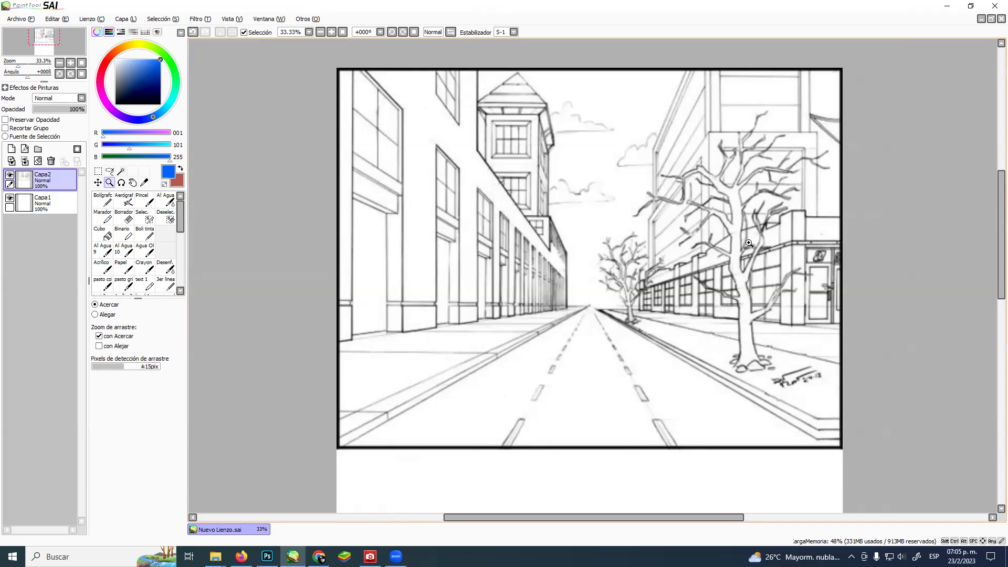
left_click(705, 177, "alt")
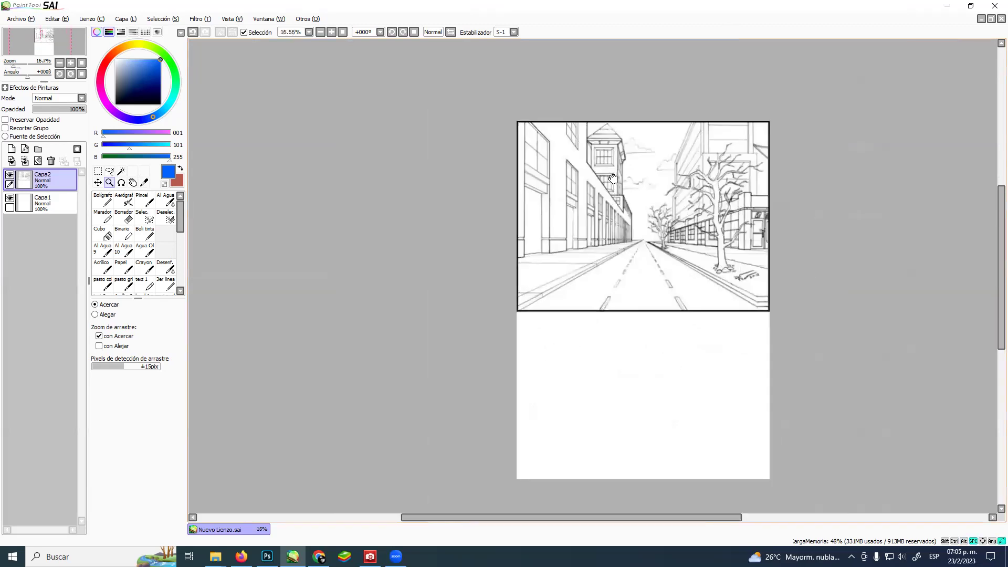
scroll(609, 184, "up", 2)
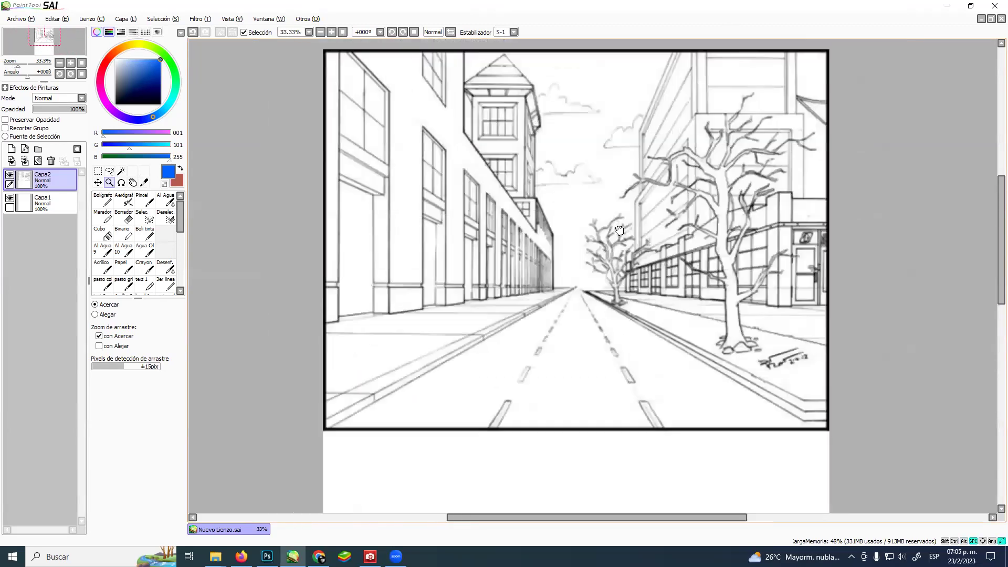
scroll(630, 216, "up", 1)
scroll(635, 218, "down", 1)
left_click_drag(644, 243, 618, 241)
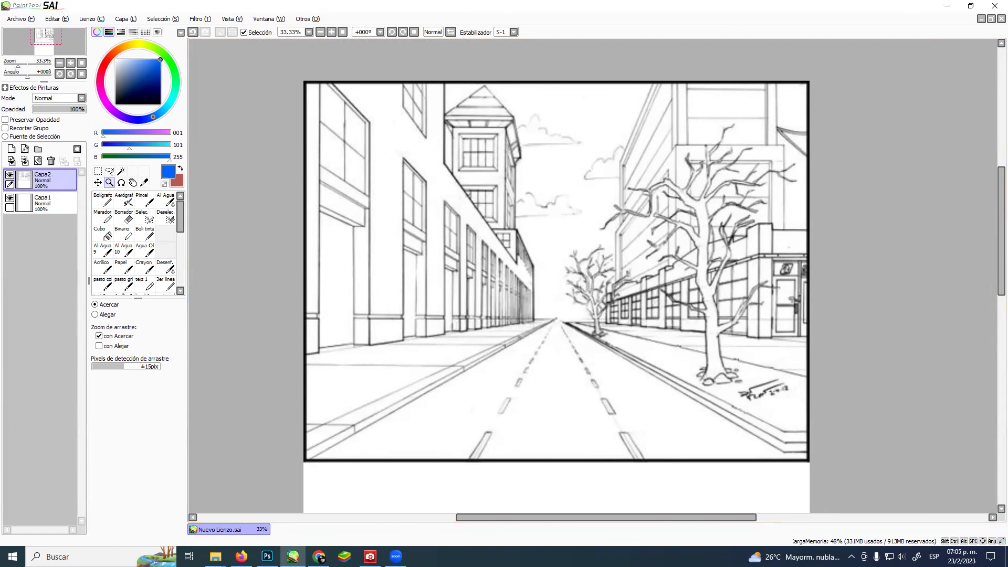
key("alt+Tab")
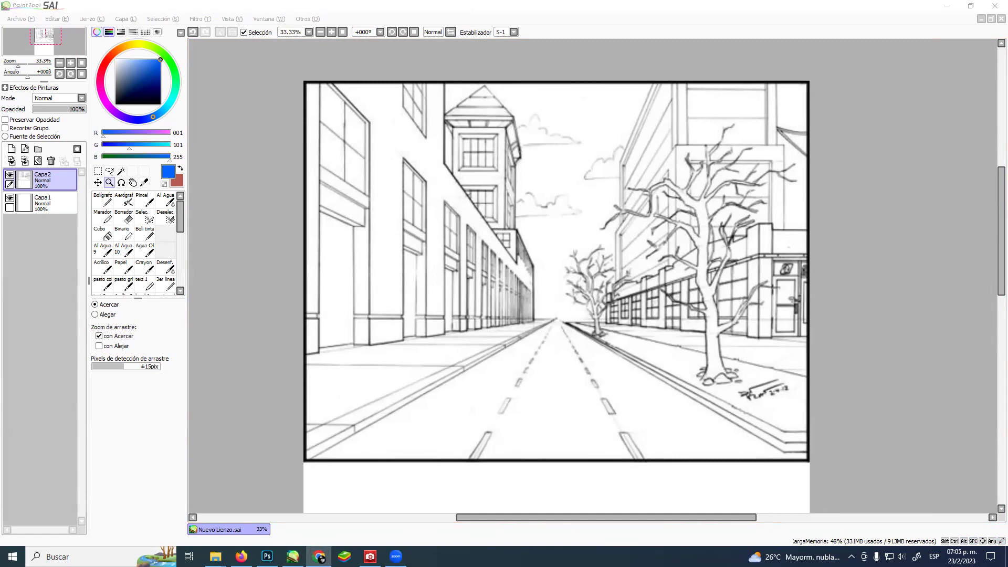
left_click(826, 24)
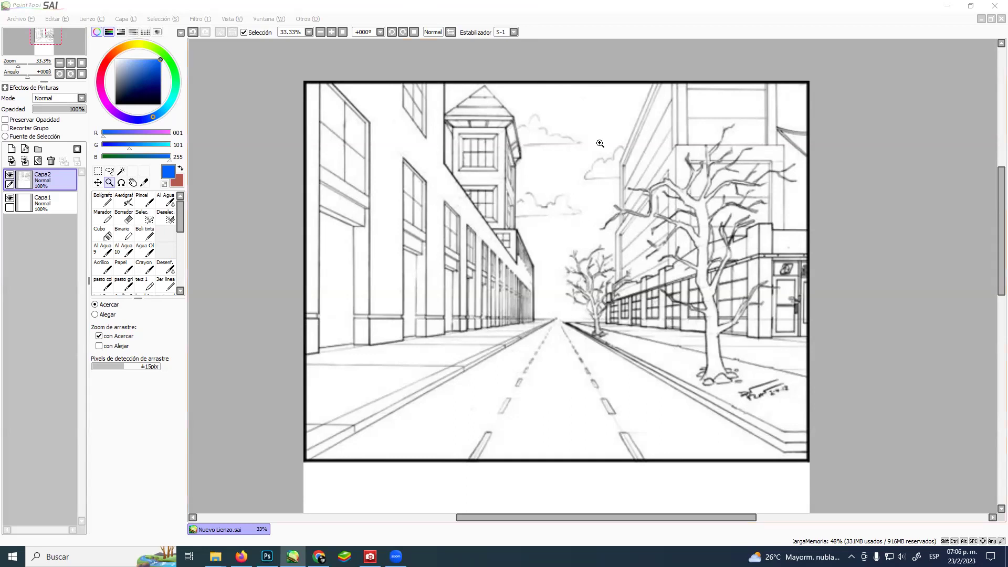
left_click(549, 250)
left_click_drag(550, 250, 610, 247)
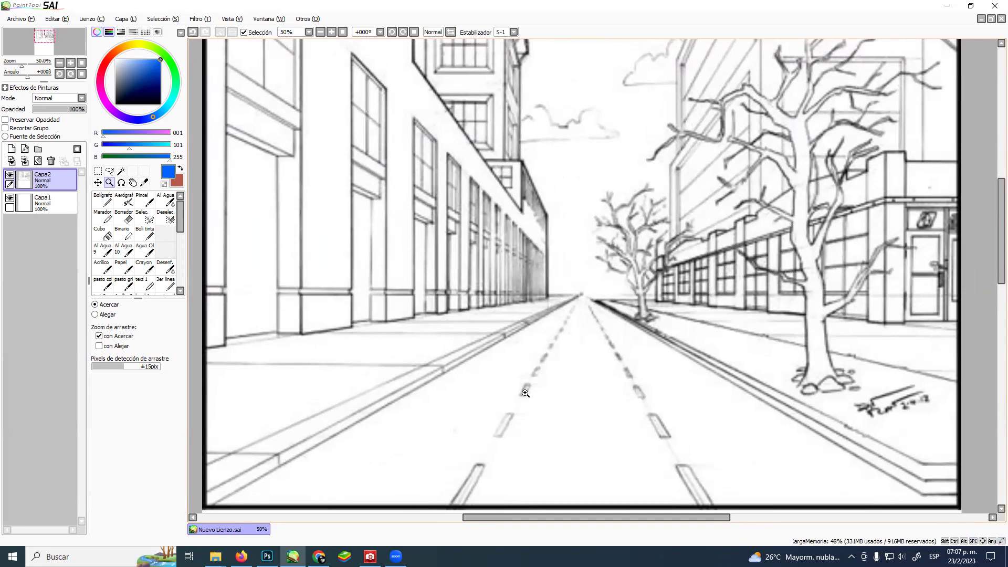
Switch to Firefox and search Google Images for "trama de carretera manga".
left_click(241, 556)
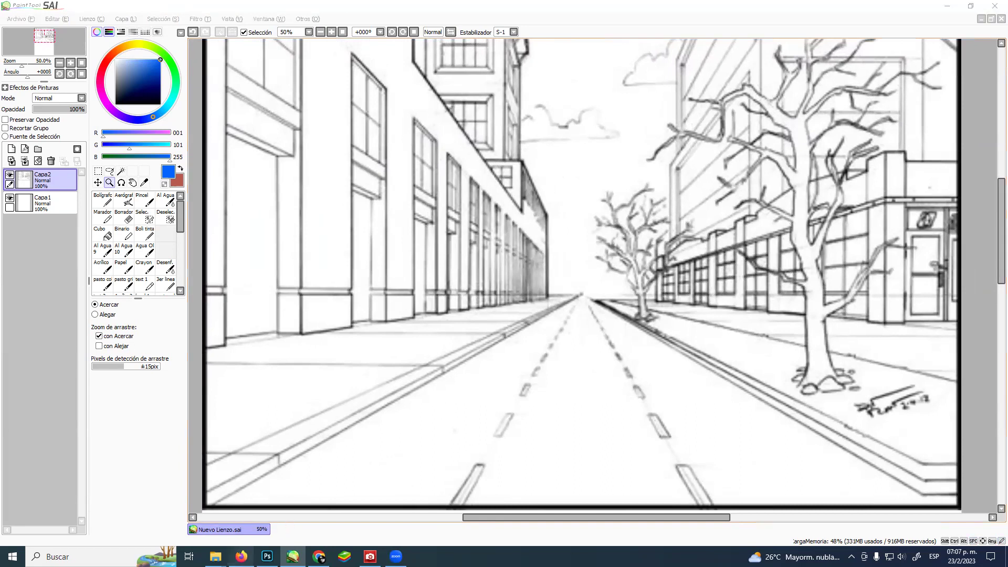
left_click(284, 63)
type("t")
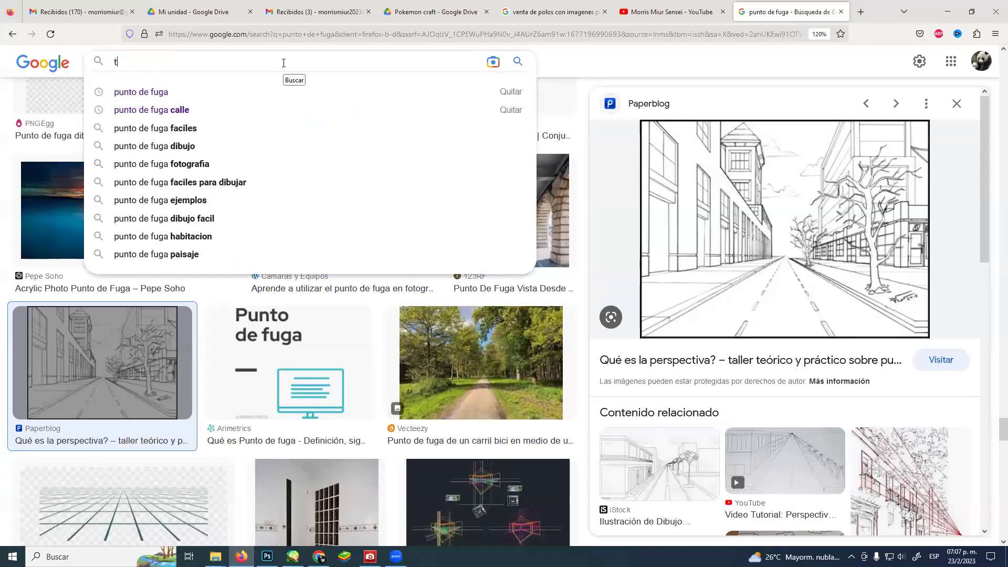
type("rama de carre")
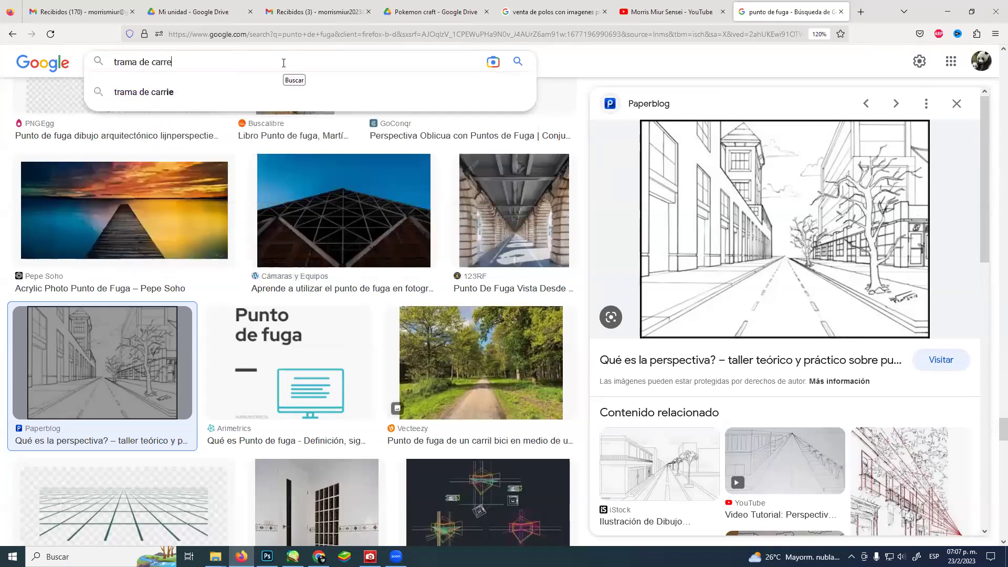
type("tera manga")
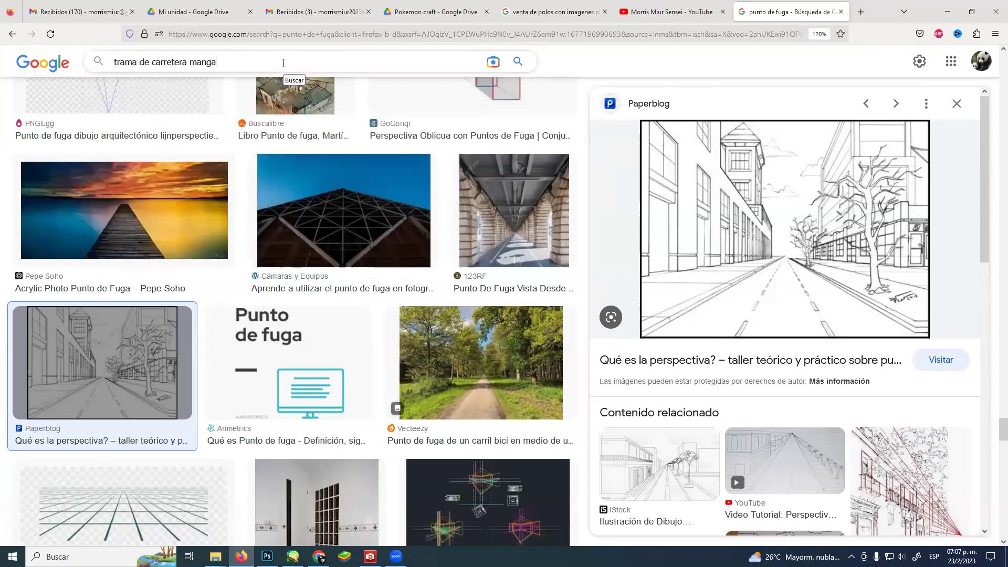
key("Return")
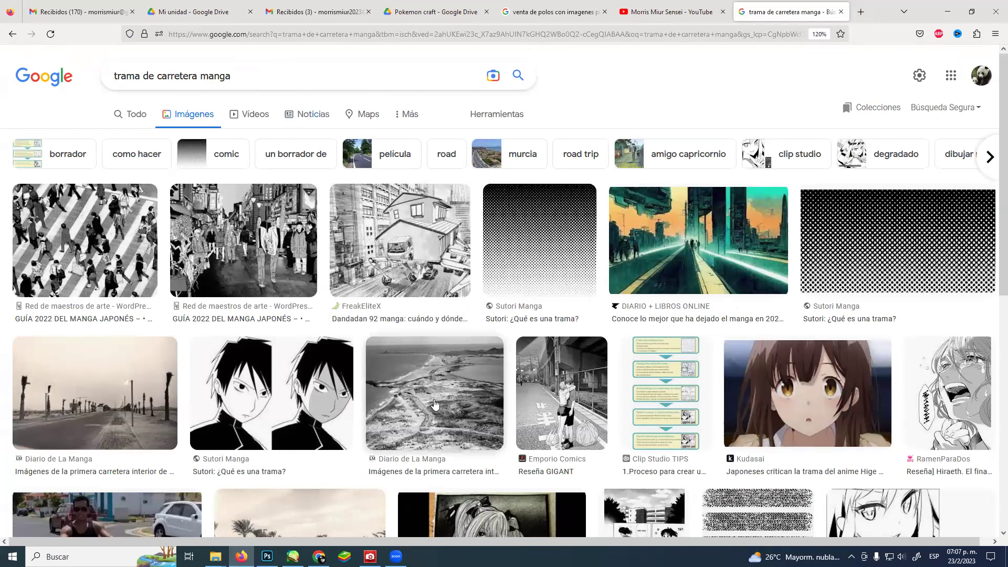
Look through the manga road results and preview two of the Diario de La Manga road photos.
scroll(478, 373, "down", 2)
scroll(479, 374, "down", 5)
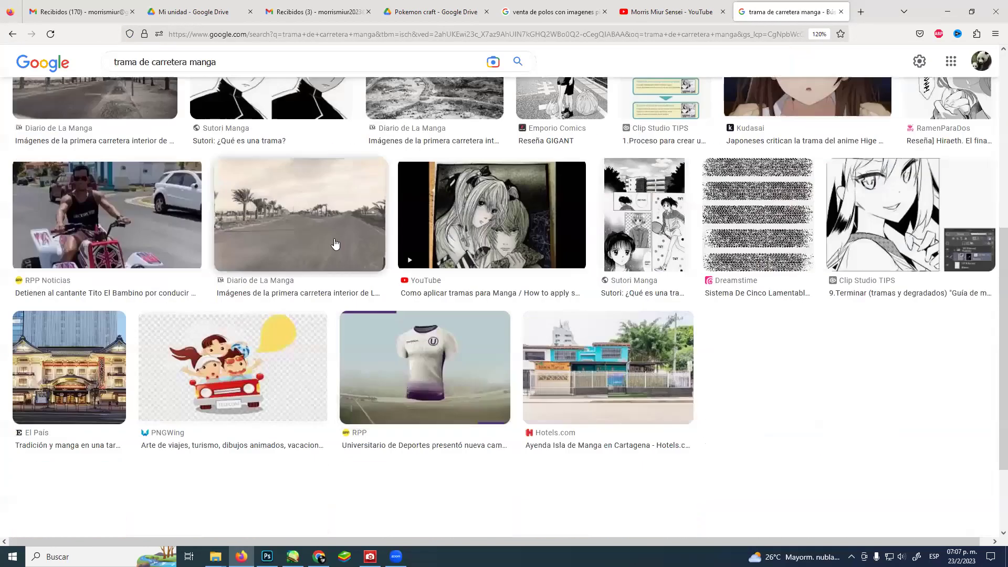
left_click(335, 244)
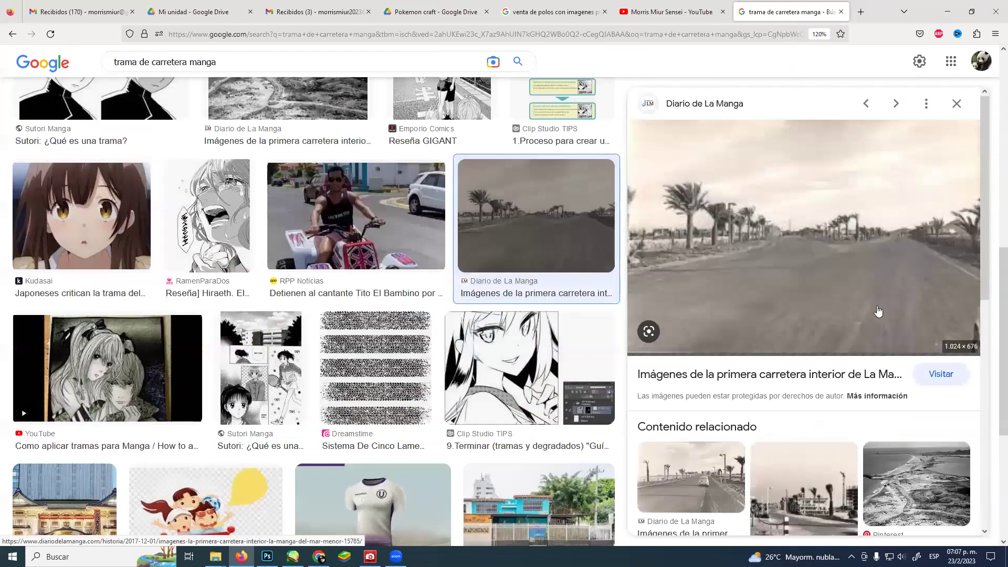
left_click(707, 482)
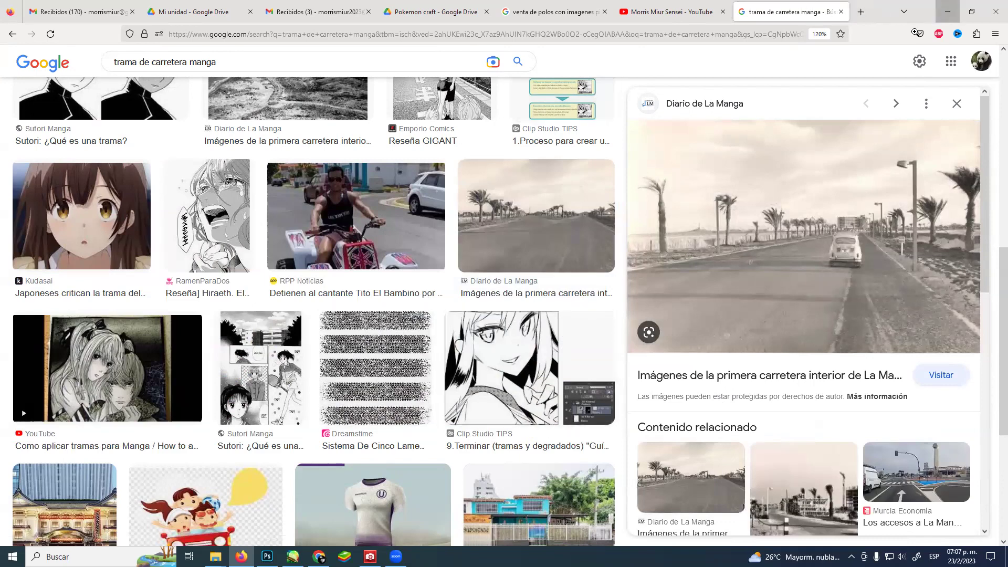
Switch back to PaintTool SAI, add a linework layer above the street drawing and set the Line tool to size 1.
left_click(947, 12)
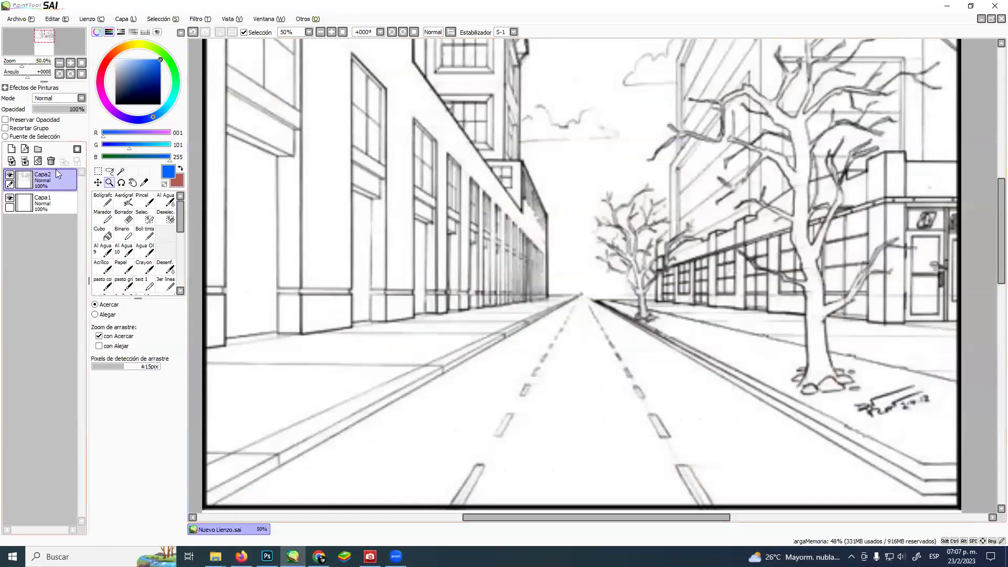
left_click(24, 149)
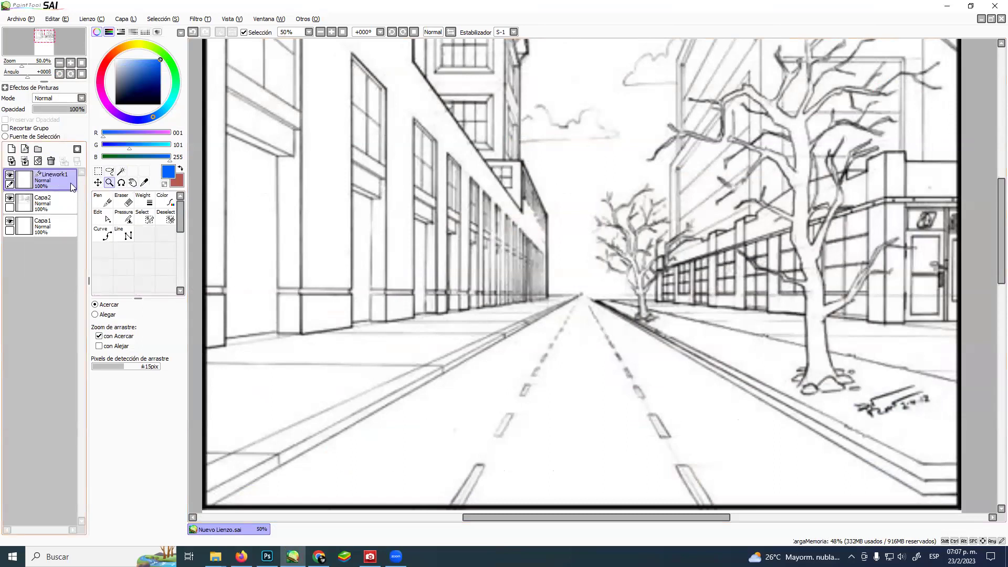
left_click(128, 236)
left_click(134, 391)
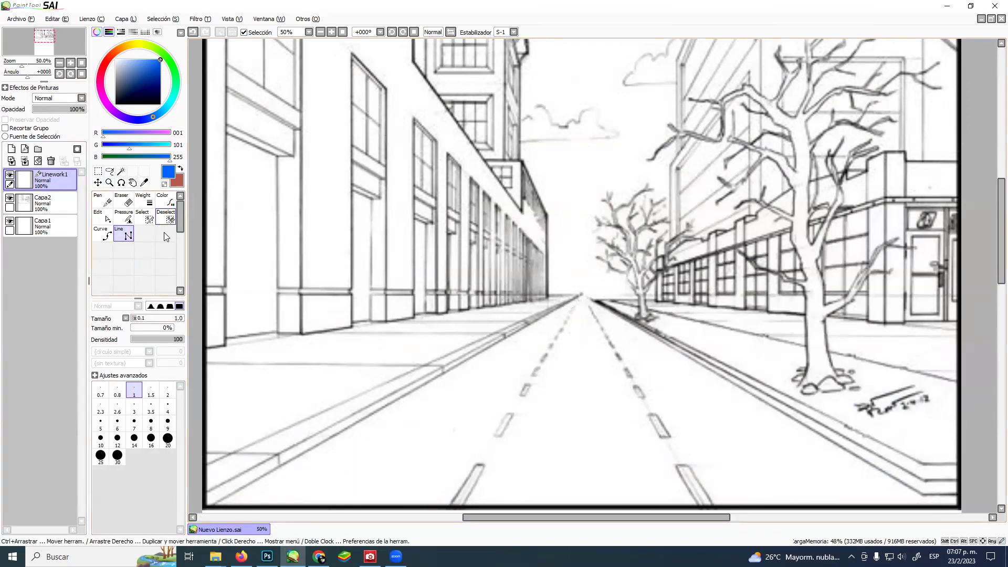
left_click(109, 183)
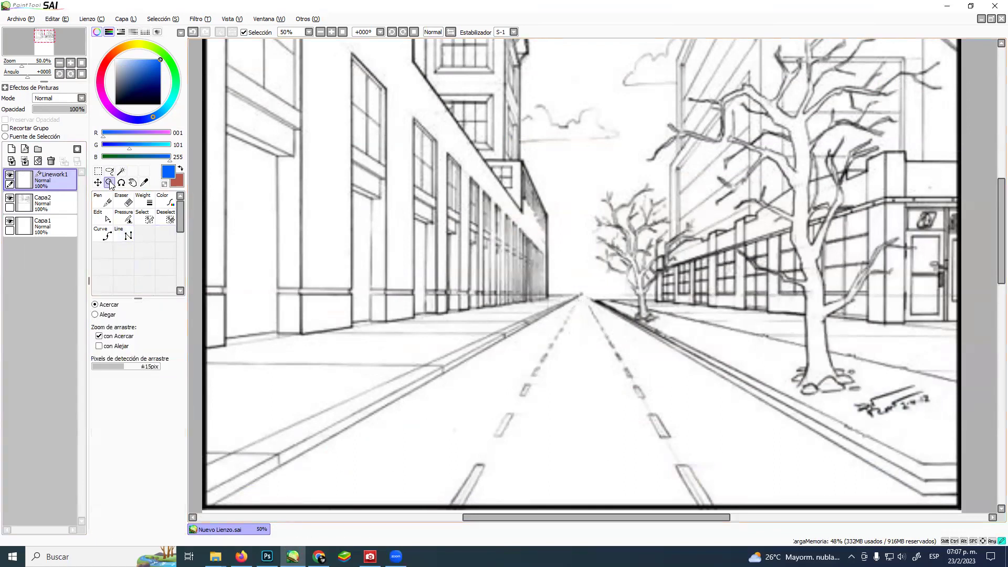
left_click(123, 234)
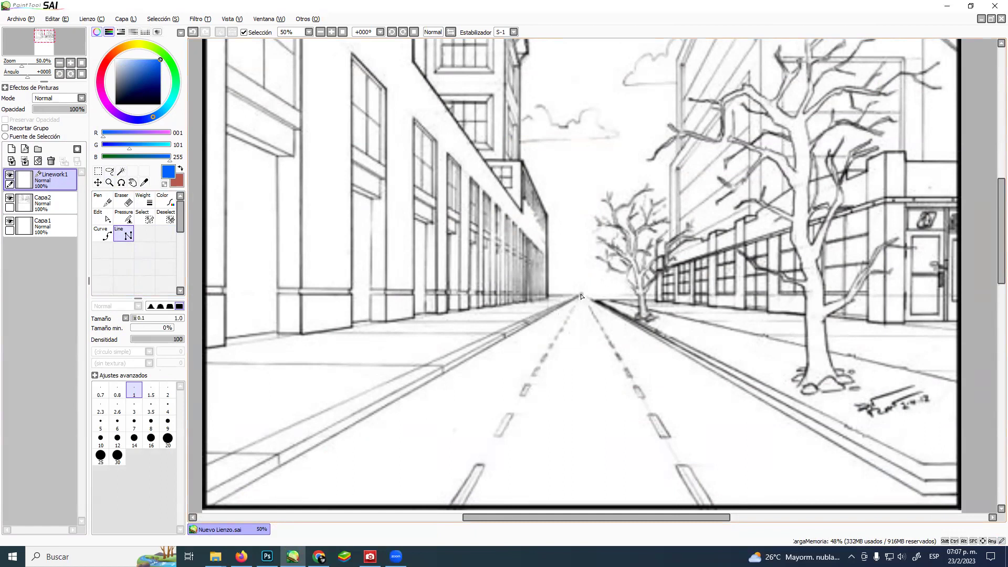
Trace both outer edges of the road with straight black lines running between the foreground and the vanishing point.
left_click(115, 104)
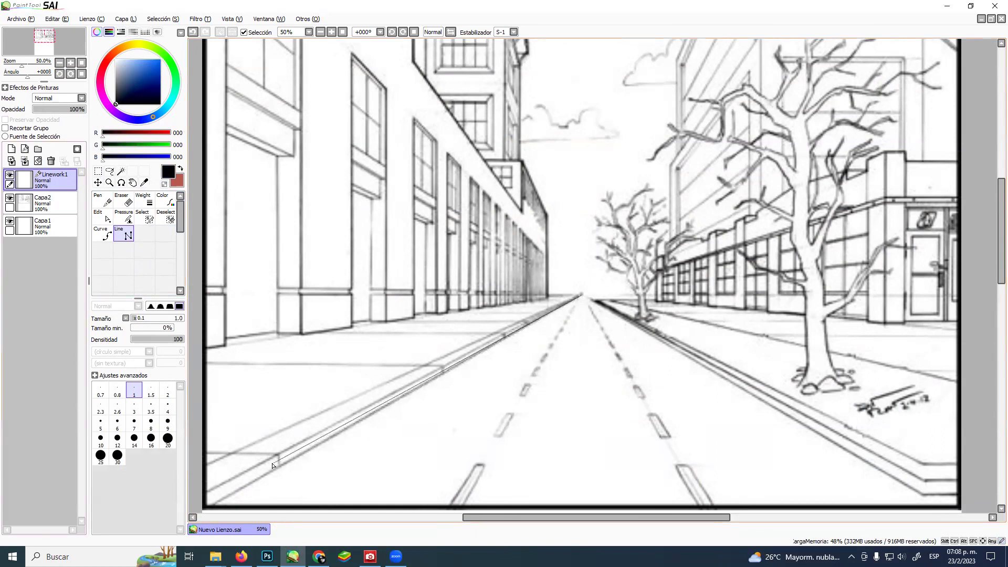
left_click(209, 508)
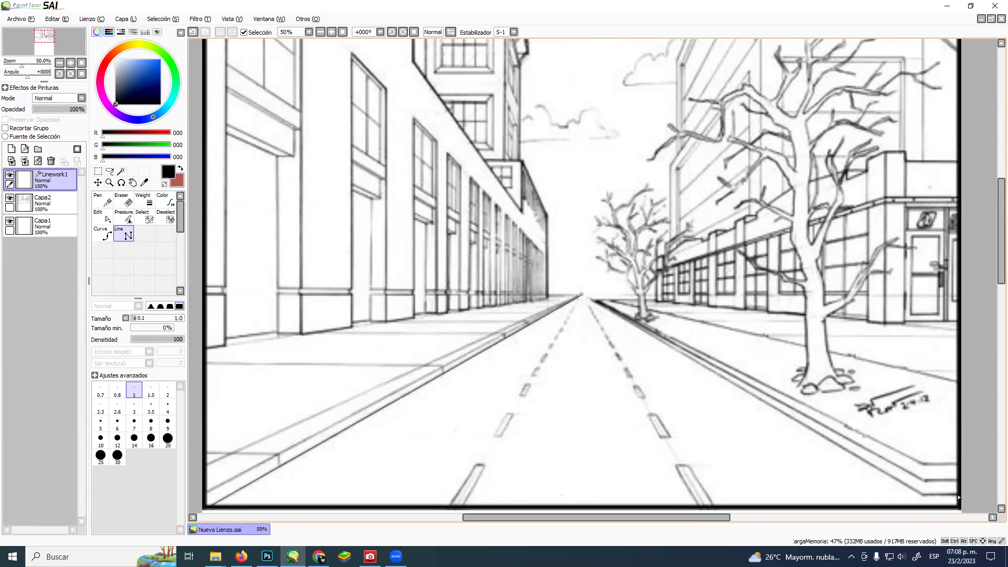
left_click(924, 495)
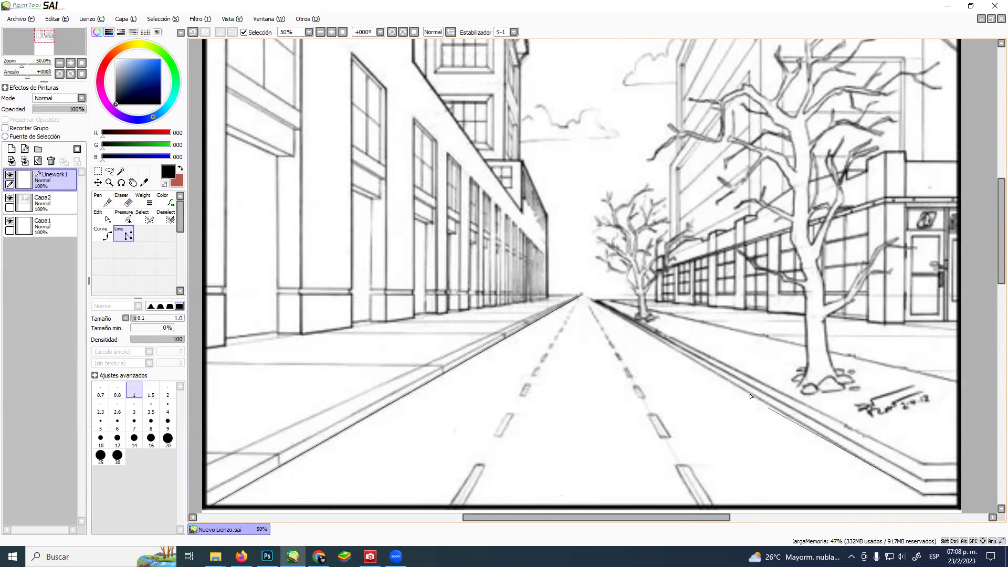
left_click(583, 295)
Move the inner endpoints of the two road edge lines so they join in one corner at the vanishing point.
left_click(109, 183)
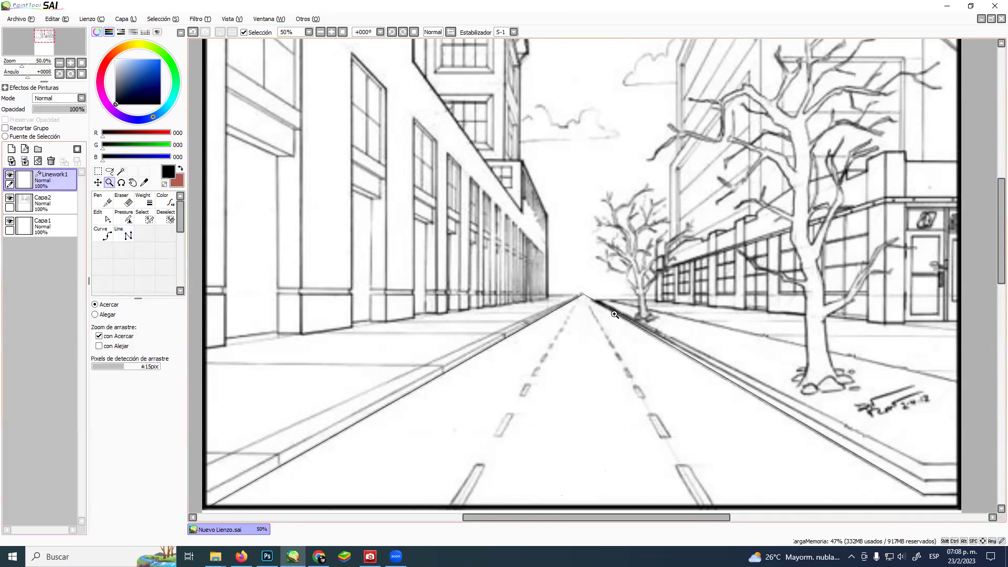
left_click(583, 295)
left_click(583, 295)
left_click(583, 294)
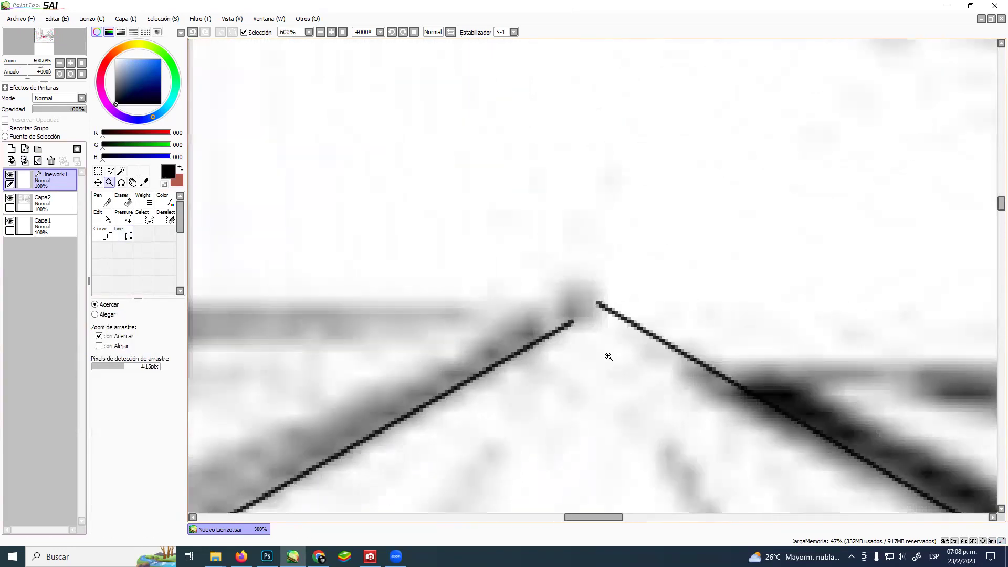
left_click(587, 329)
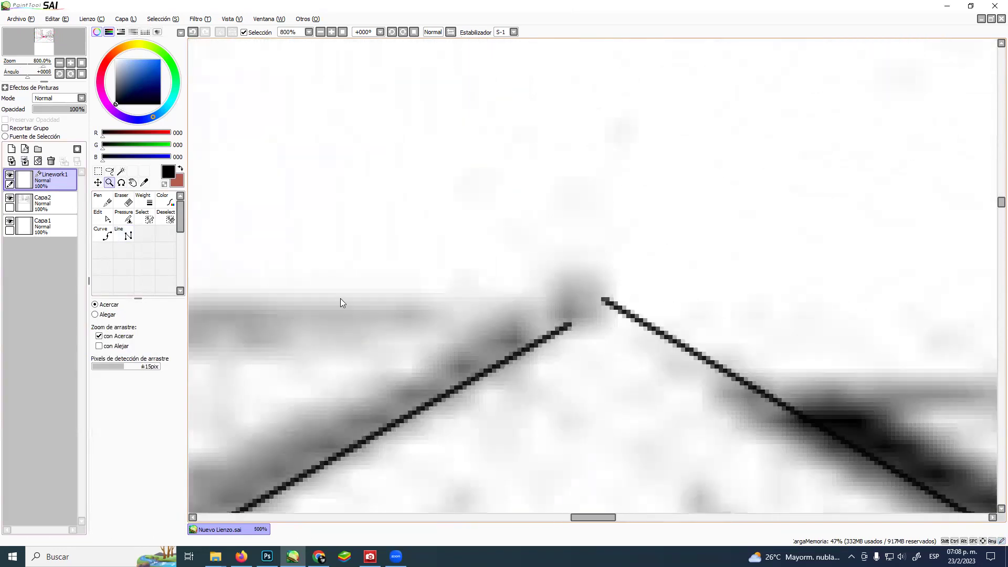
left_click(103, 216)
mouse_move(603, 300)
left_mouse_down()
mouse_move(569, 322)
mouse_move(591, 308)
left_mouse_up()
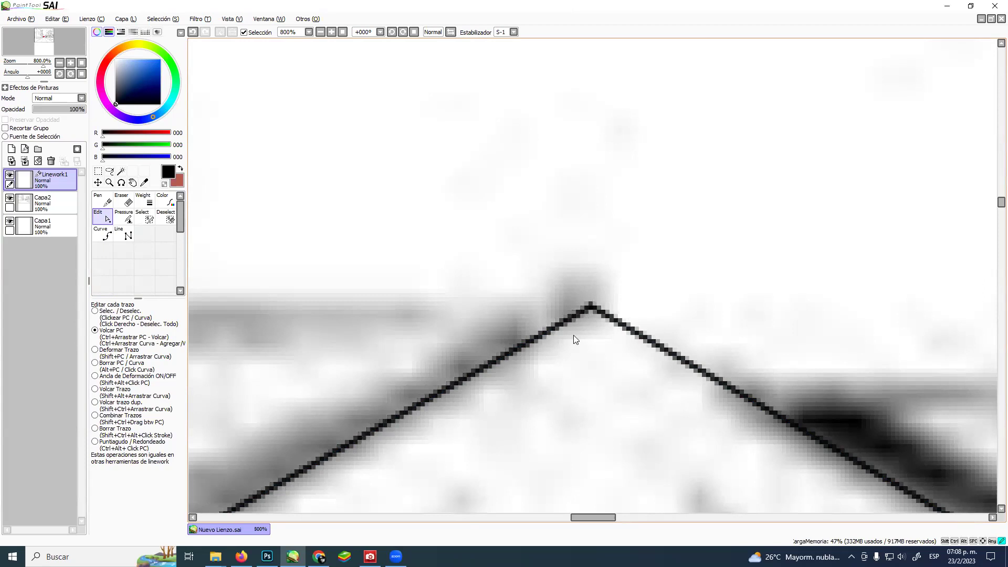
Select the road area enclosed by the traced edge lines on the linework layer with the Magic Wand.
left_click(109, 182)
left_click(544, 329, "alt")
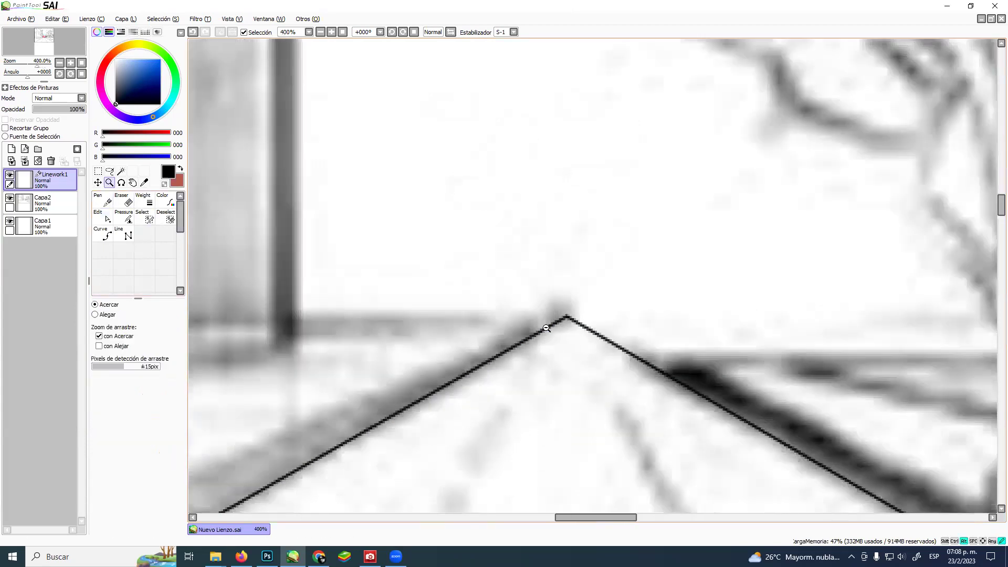
left_click(546, 328, "alt")
left_click(547, 328, "alt")
left_click(430, 411)
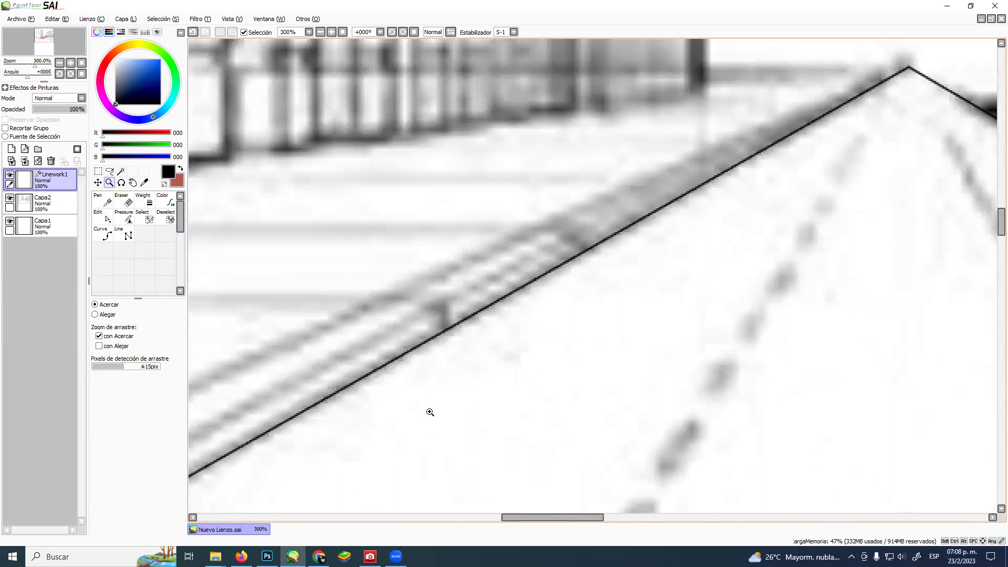
left_click(471, 380, "alt")
left_click(474, 404, "alt")
left_click(473, 404, "alt")
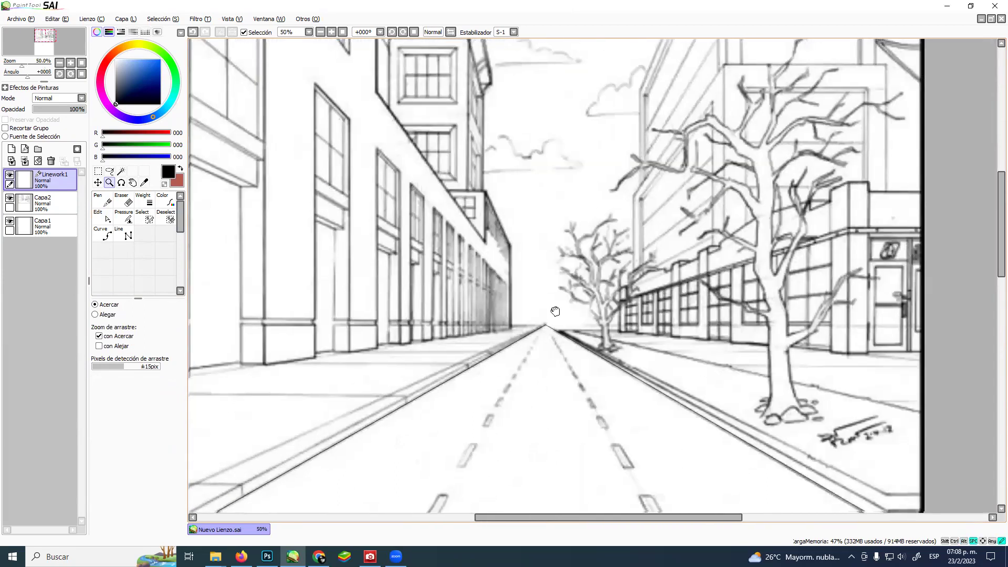
left_click(474, 404, "alt")
left_click(585, 334, "alt")
mouse_move(605, 387)
left_mouse_down()
mouse_move(569, 378)
mouse_move(569, 386)
mouse_move(589, 388)
mouse_move(589, 379)
mouse_move(603, 391)
mouse_move(589, 389)
left_mouse_up()
left_click(584, 387)
left_click(121, 170)
left_click(497, 351)
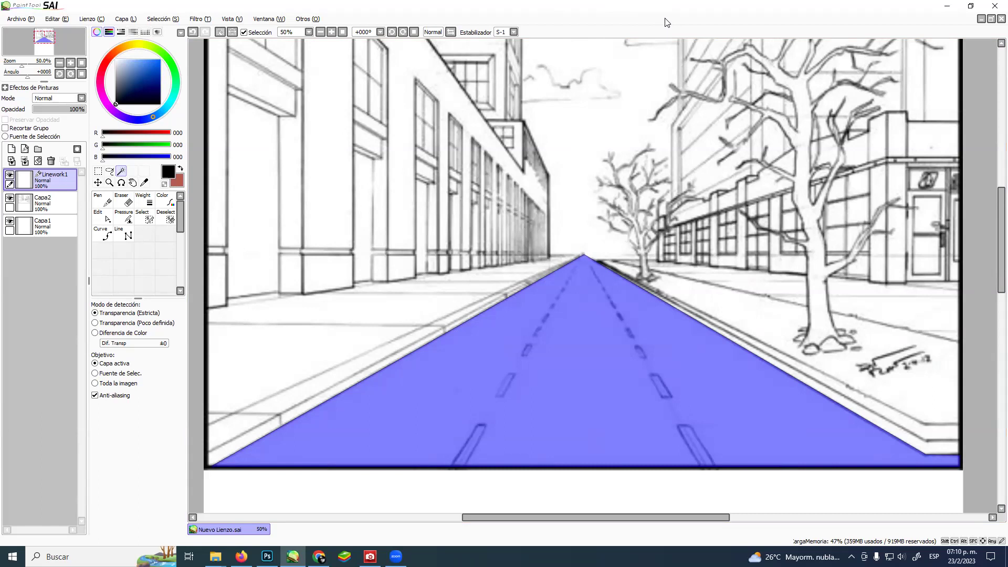
key("XF86AudioRaiseVolume")
key("XF86AudioRaiseVolume")
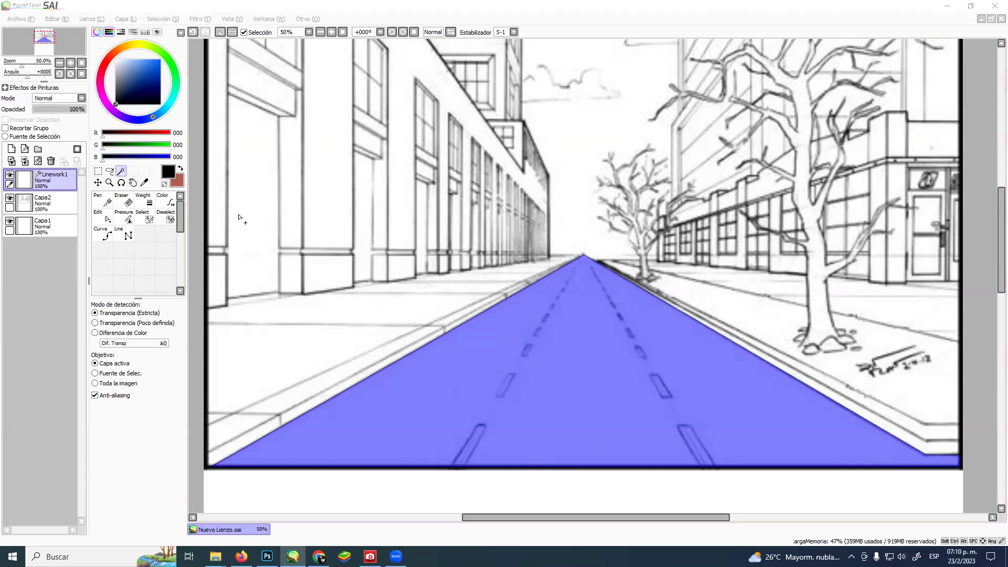
key("ctrl+space")
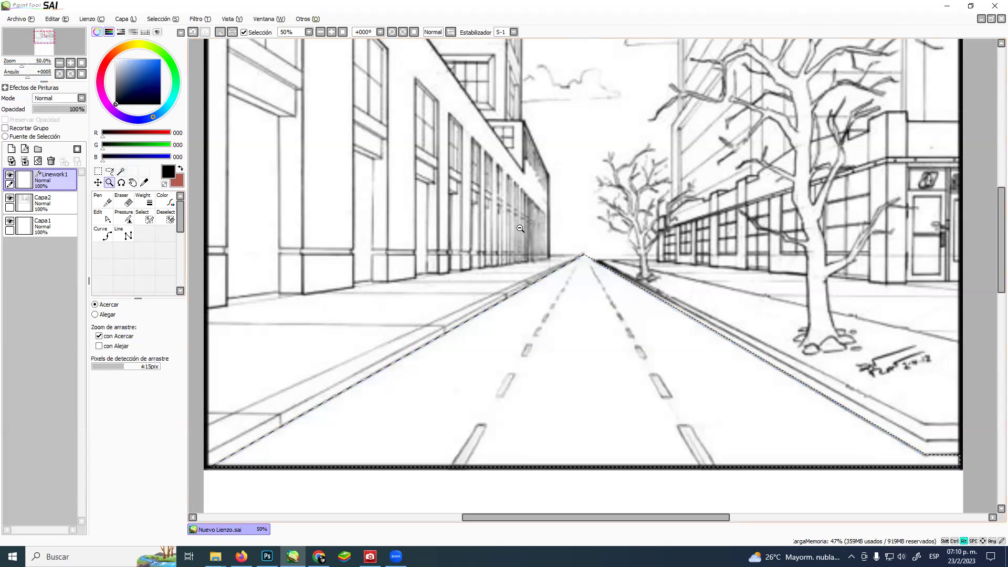
left_click(521, 228, "alt")
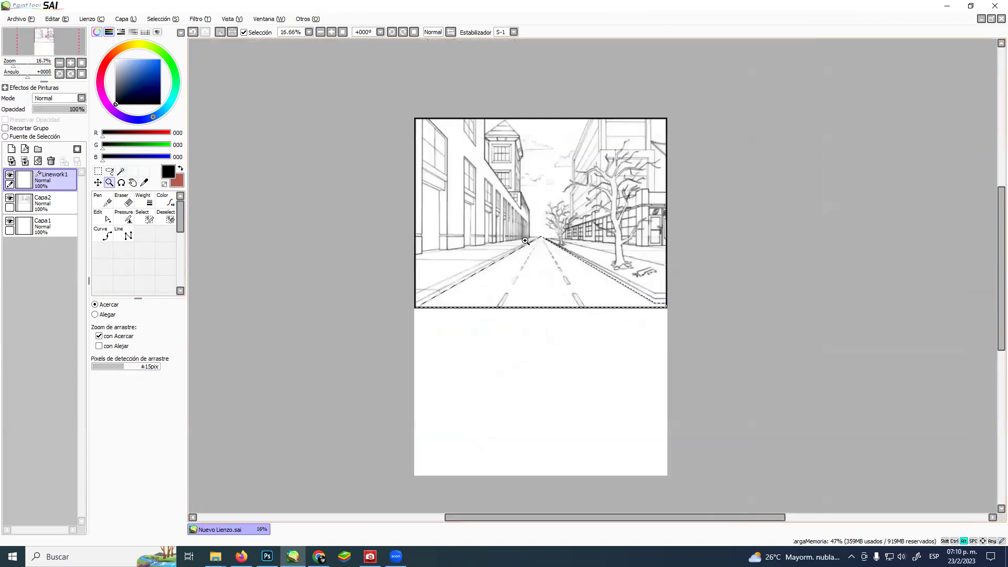
left_click(545, 267)
left_click(574, 284, "alt")
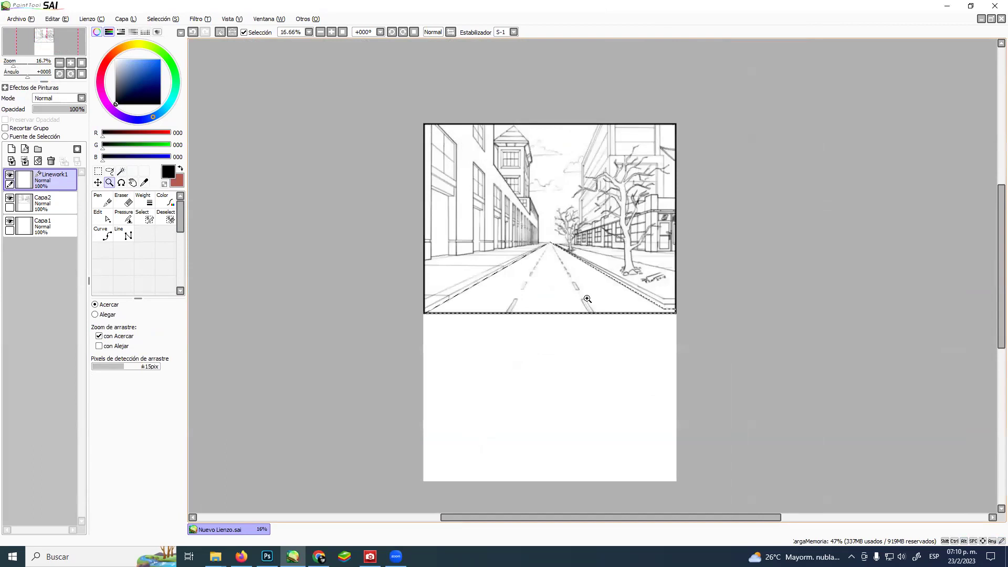
left_click(546, 211)
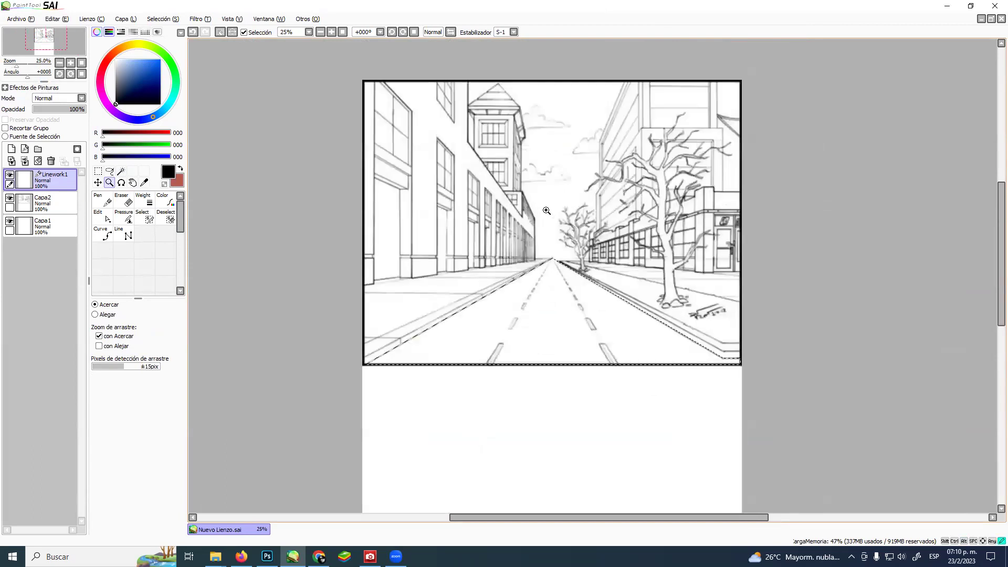
left_click(546, 210)
left_click(546, 210)
left_click_drag(538, 230, 570, 176)
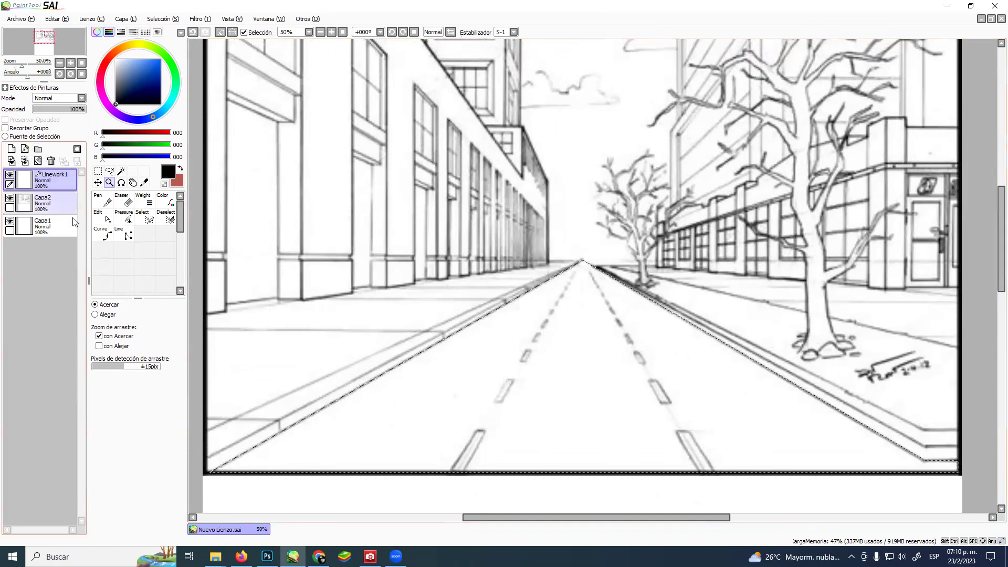
Apply the Magic Wand to the road area again and add a new layer directly above the street drawing.
left_click(120, 170)
left_click(566, 393)
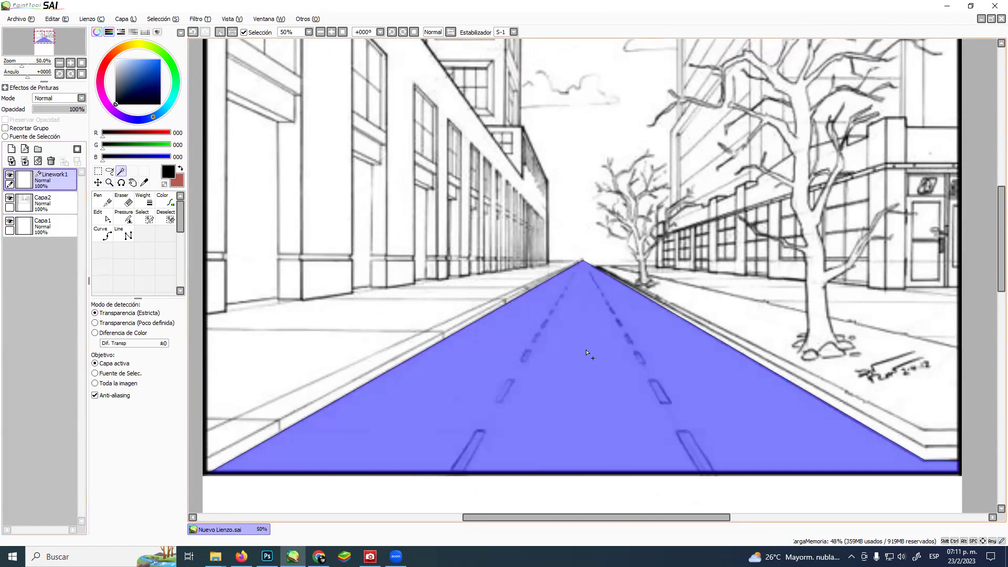
left_click(54, 205)
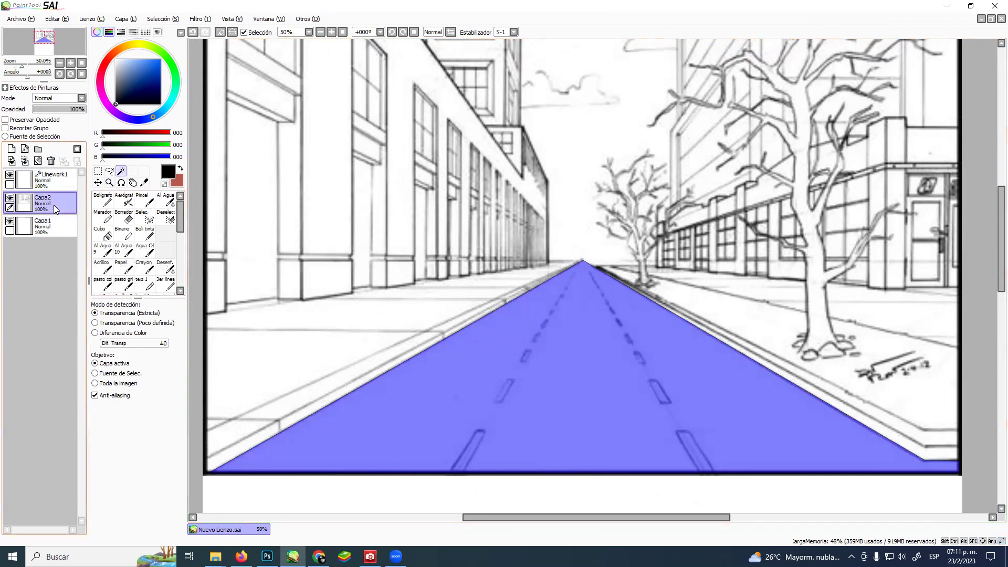
left_click(12, 149)
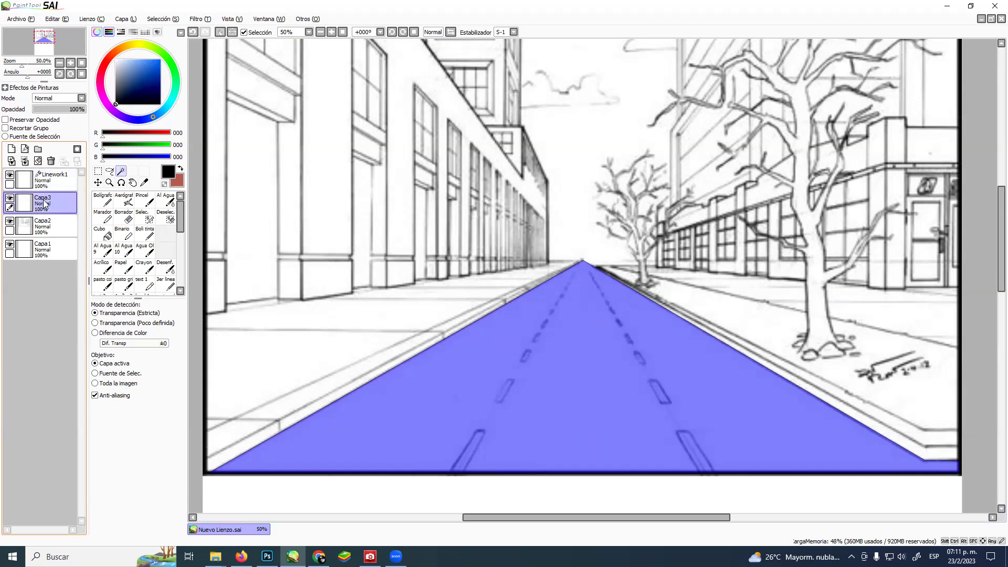
Sample white from the road and bucket-fill the selected road area with it on the new layer.
left_click(106, 238)
left_click(516, 347, "alt")
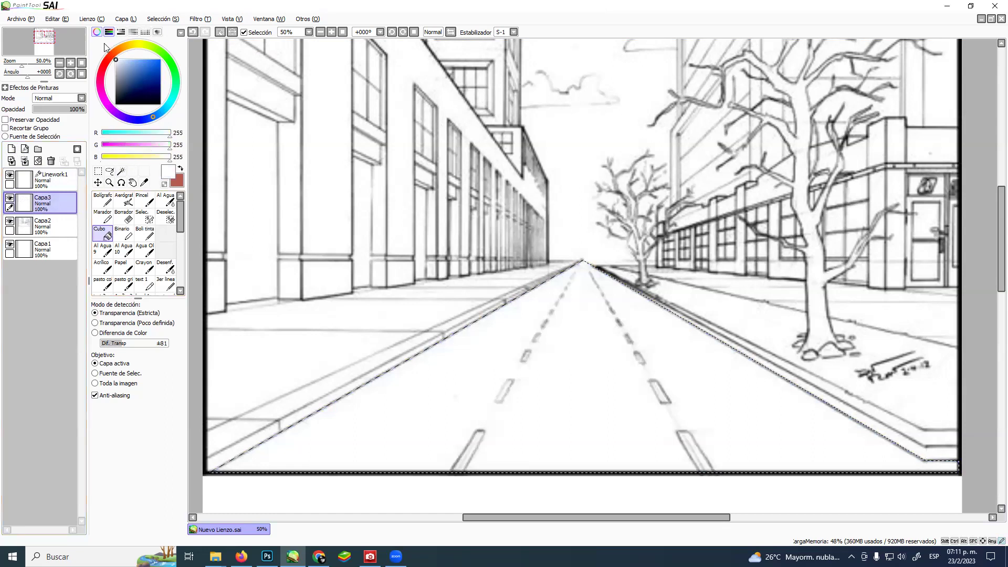
left_click(577, 375)
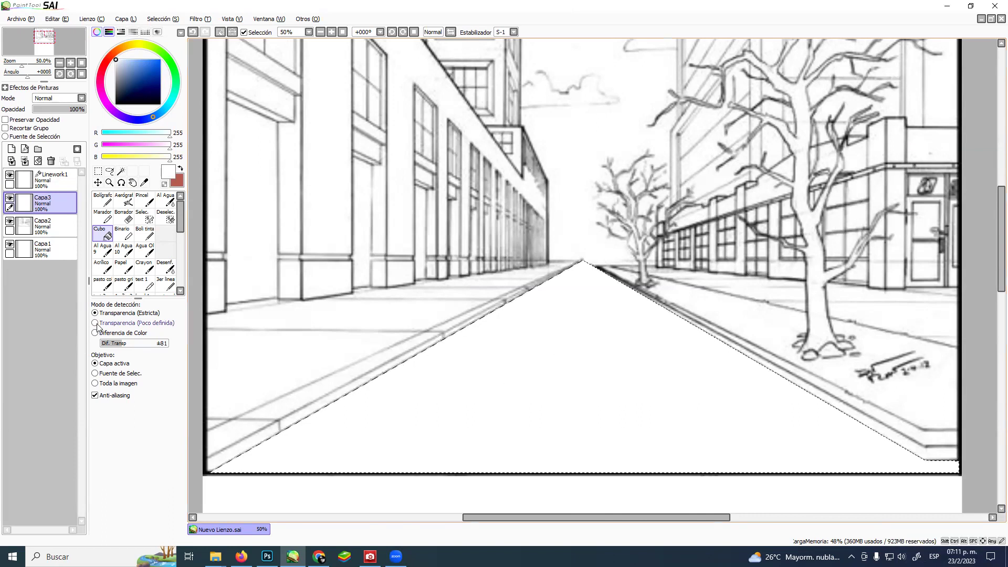
Switch to Firefox and search Google Images for "carretera con grietas".
left_click(241, 556)
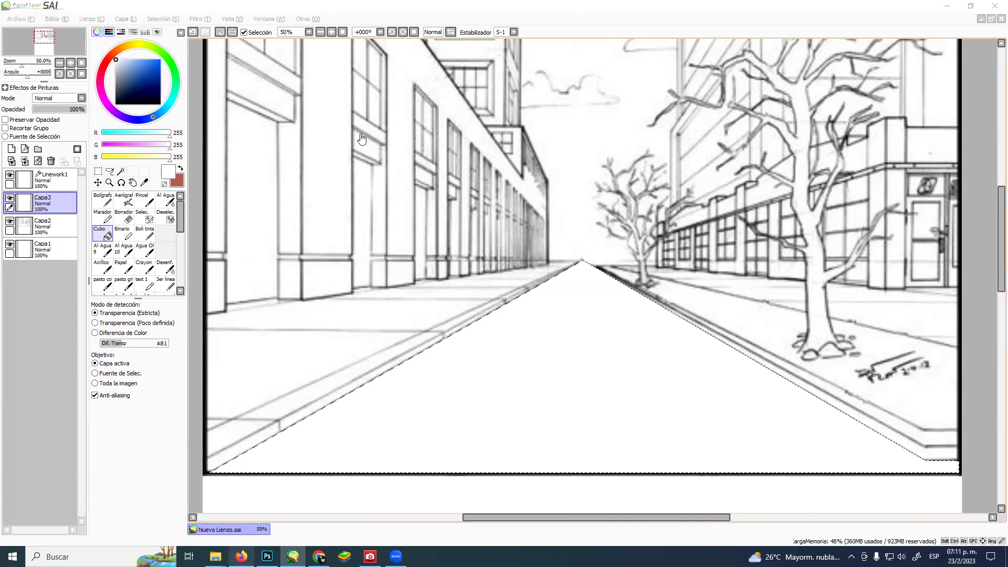
triple_click(288, 74)
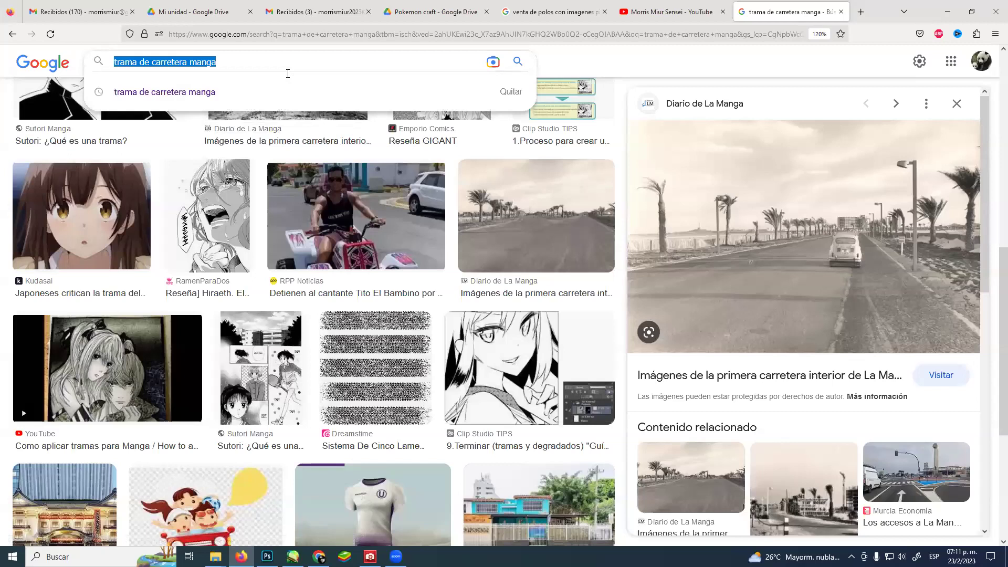
type("carretera con griest")
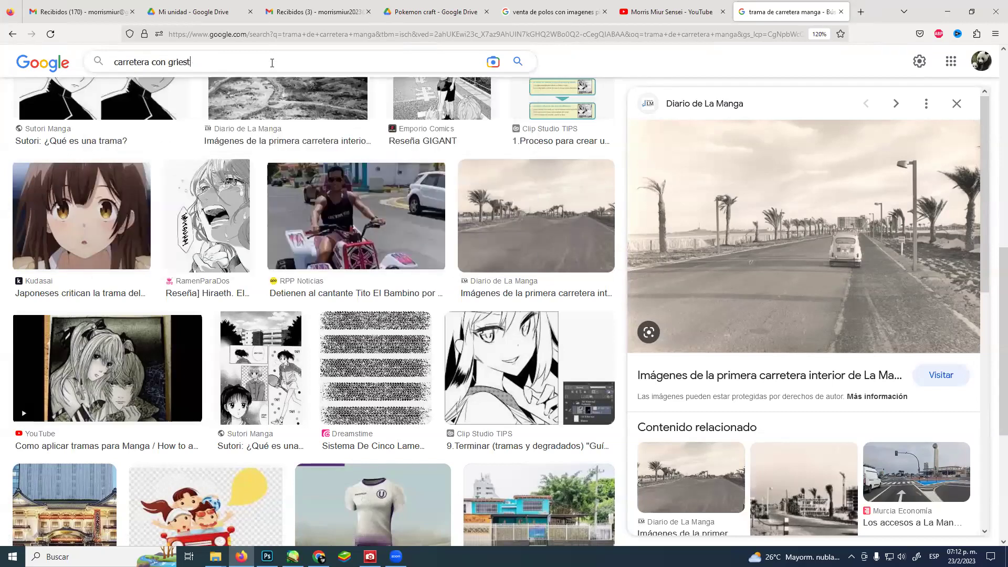
key("BackSpace")
key("BackSpace")
type("tas")
key("Return")
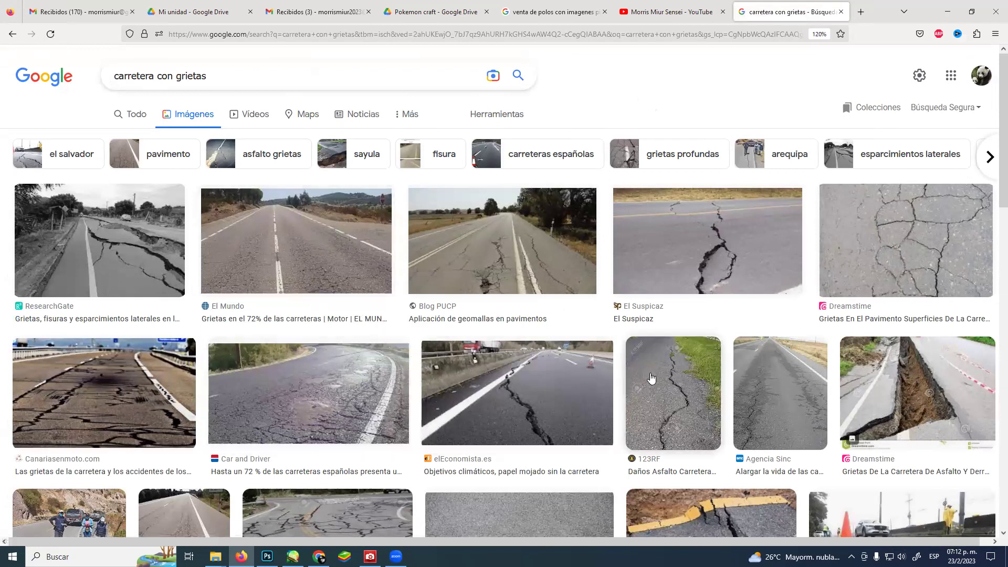
Browse the image results for a cracked asphalt road seen in straight one-point perspective that could fit the drawing's road.
scroll(651, 378, "down", 4)
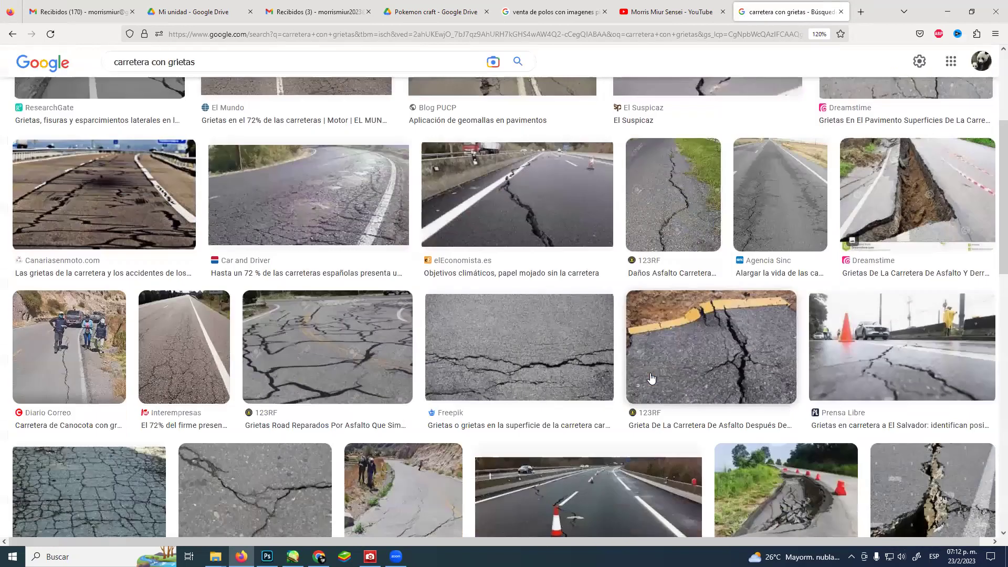
scroll(650, 378, "down", 4)
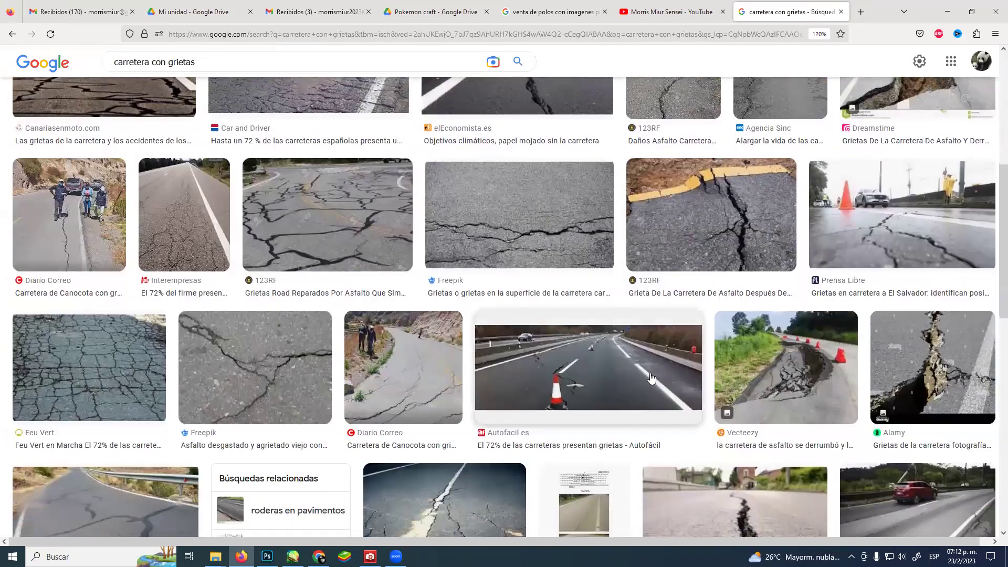
scroll(536, 356, "down", 3)
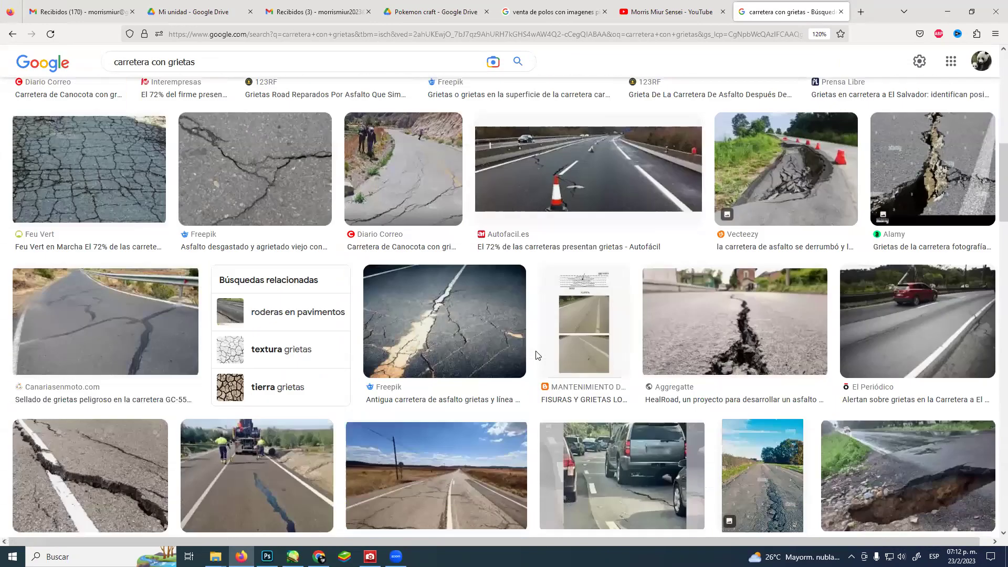
scroll(537, 355, "down", 4)
scroll(537, 355, "down", 4)
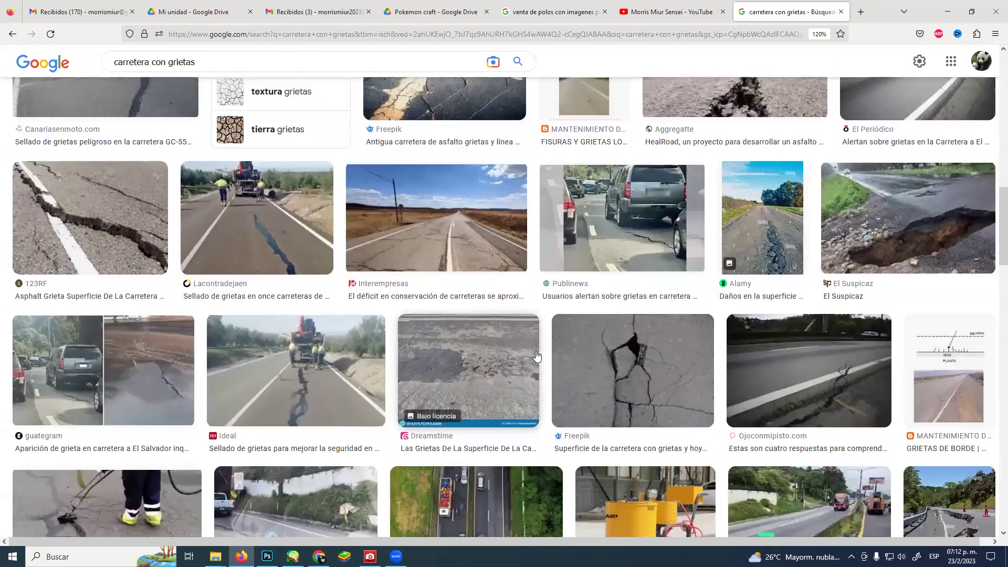
scroll(553, 369, "down", 5)
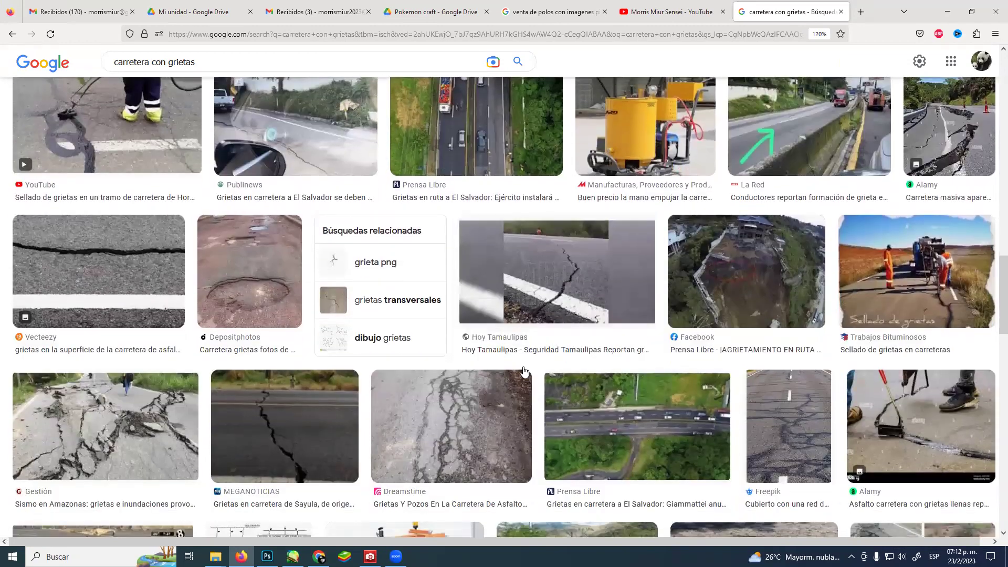
scroll(541, 368, "down", 3)
scroll(523, 371, "down", 6)
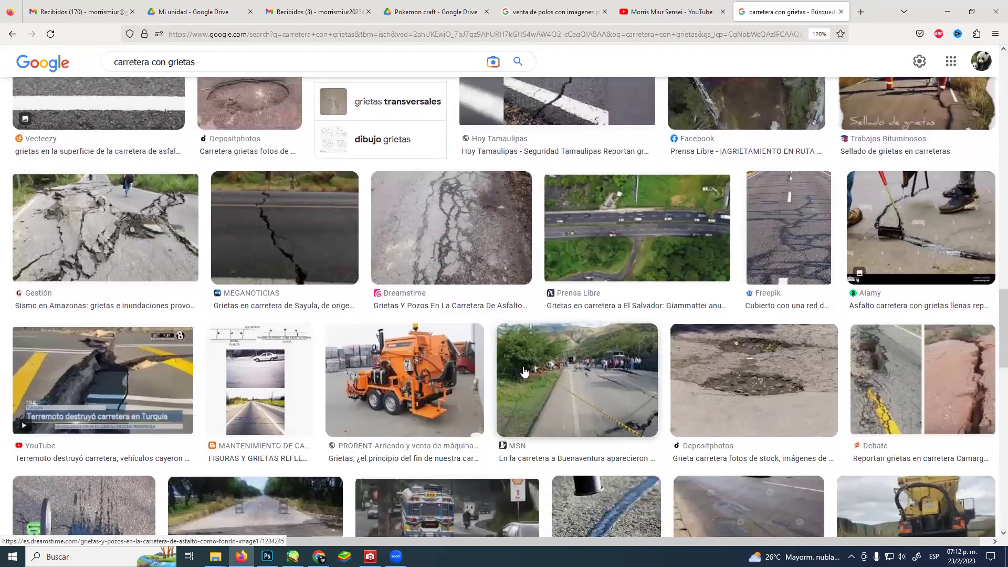
scroll(523, 371, "down", 6)
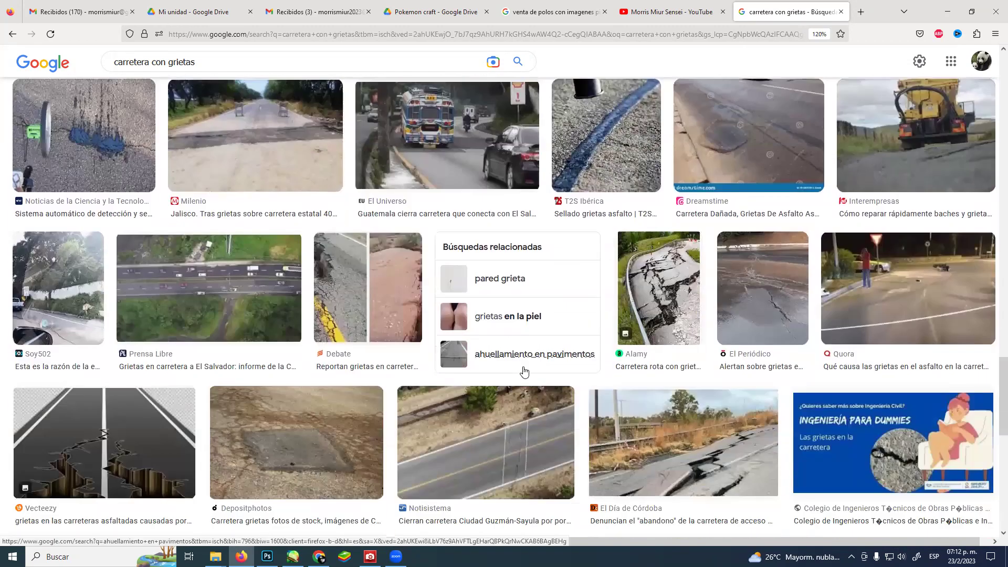
scroll(524, 371, "down", 4)
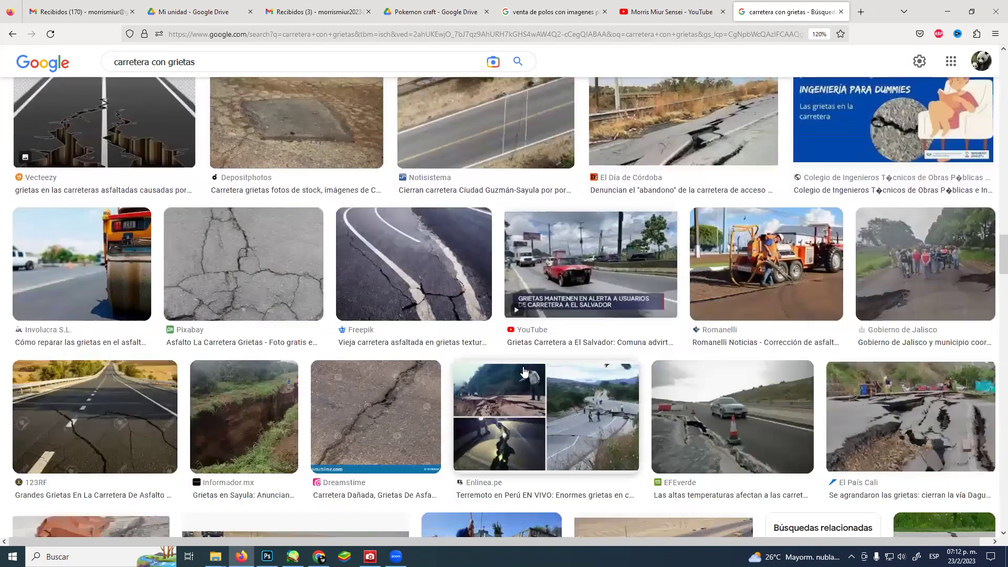
scroll(523, 371, "down", 6)
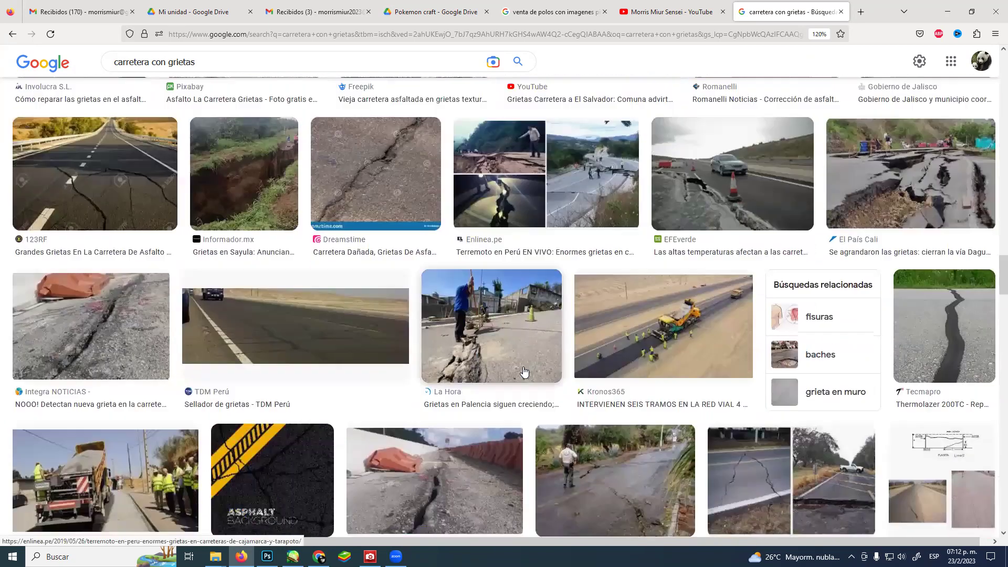
scroll(523, 371, "down", 6)
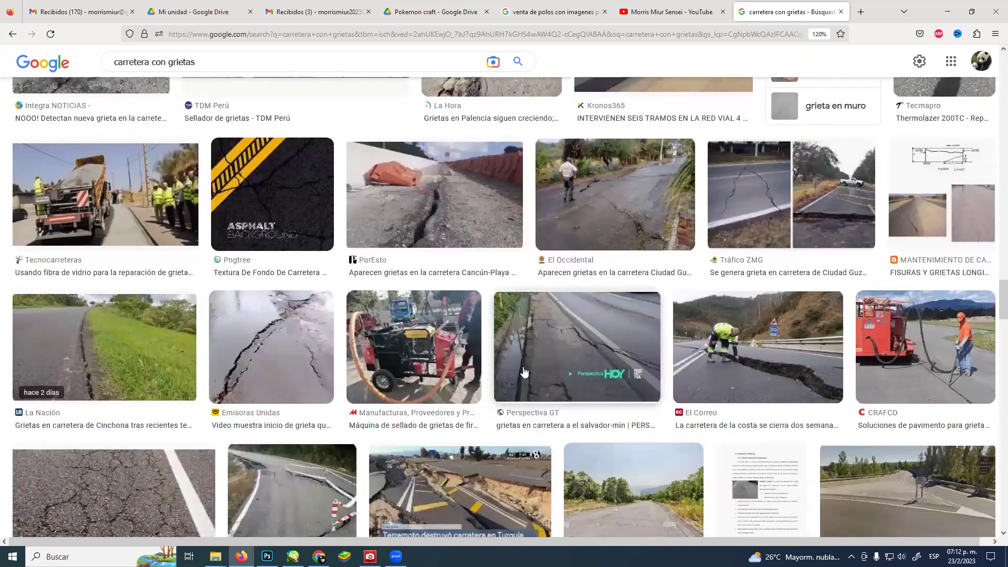
scroll(523, 370, "down", 4)
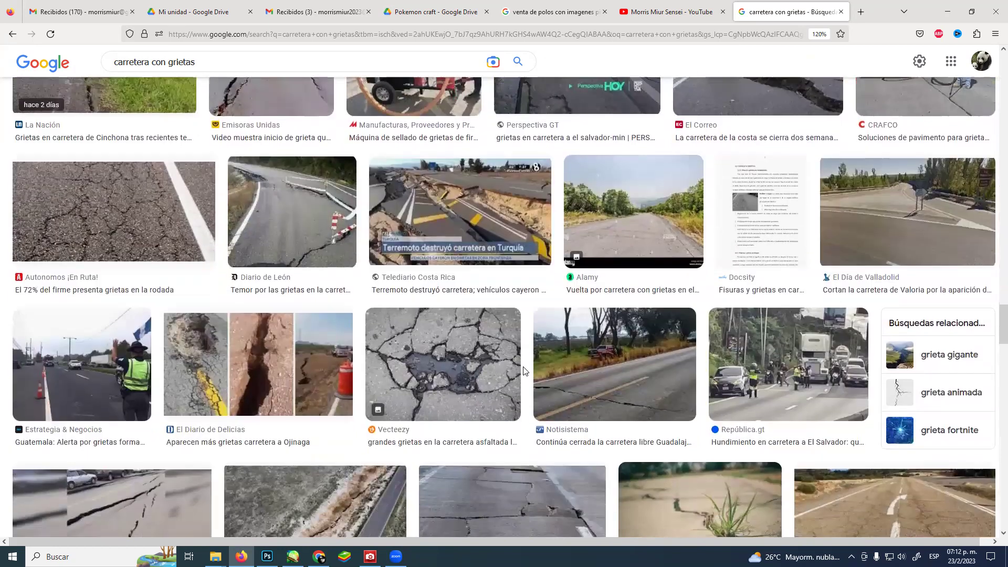
scroll(523, 371, "down", 6)
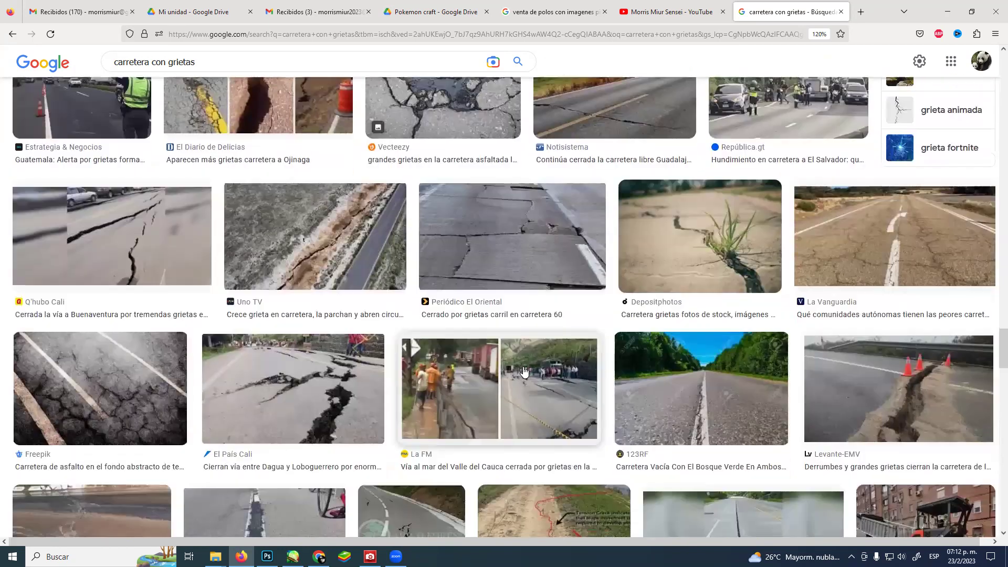
scroll(524, 371, "down", 6)
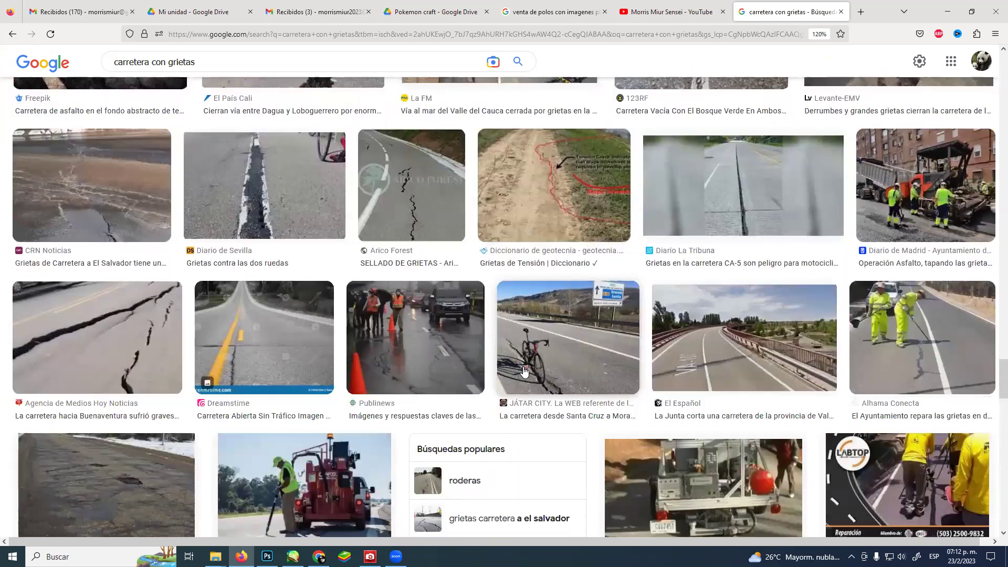
scroll(523, 371, "down", 6)
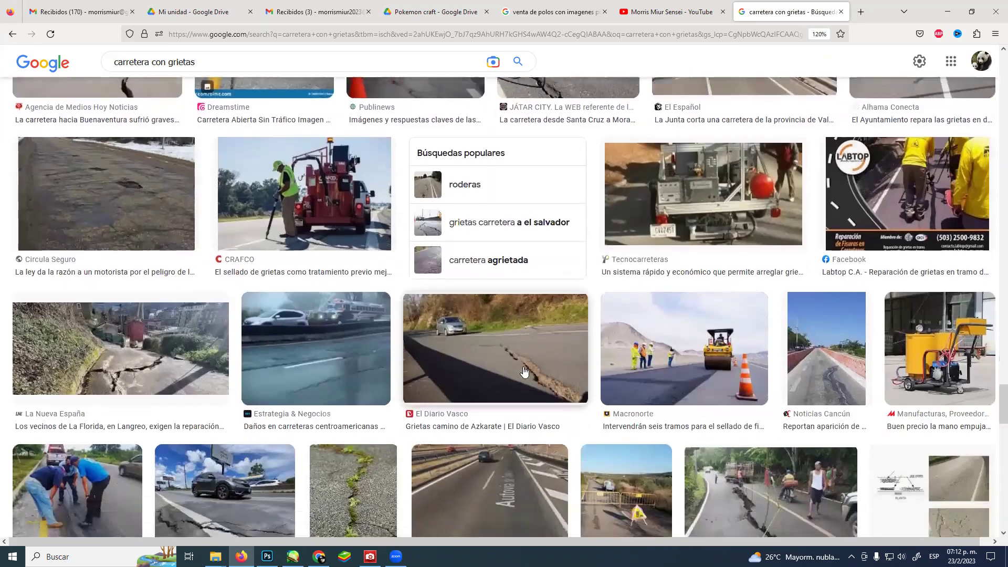
scroll(523, 371, "down", 6)
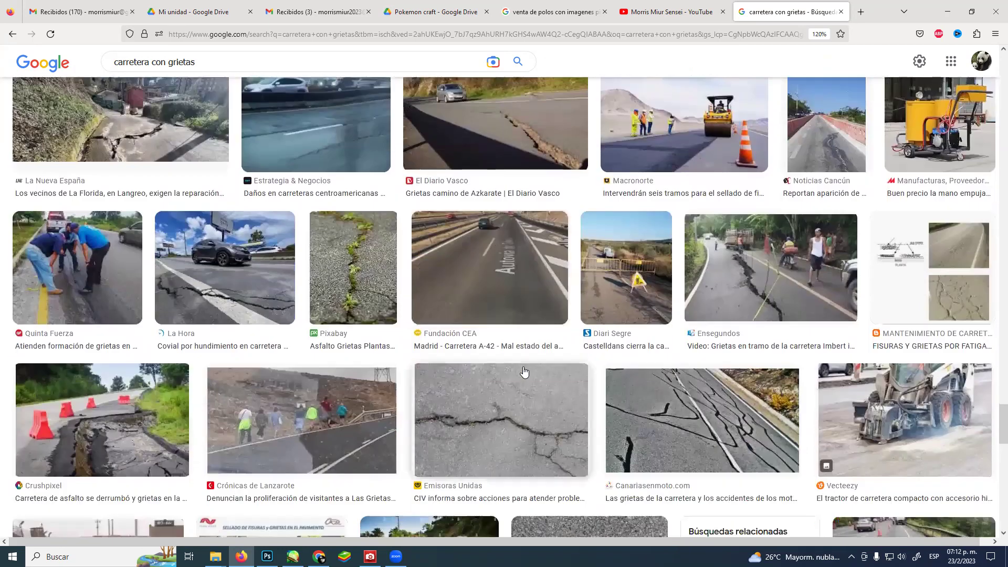
scroll(523, 371, "down", 4)
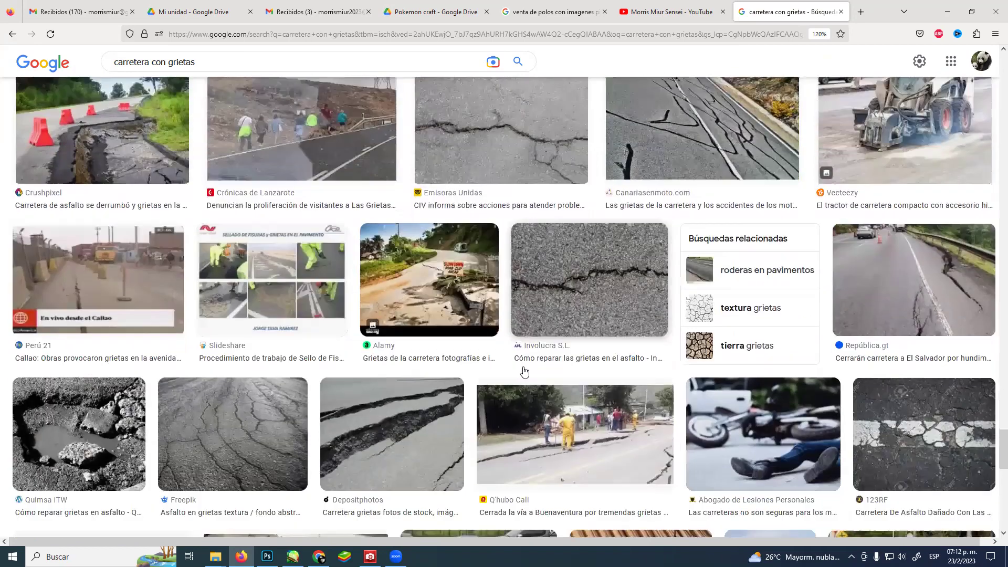
scroll(524, 371, "down", 9)
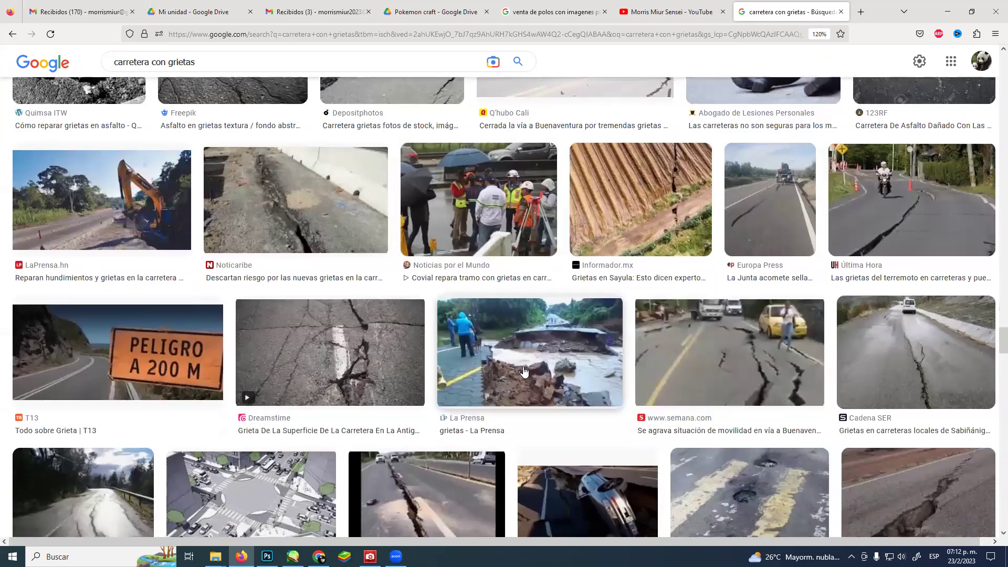
scroll(523, 371, "down", 6)
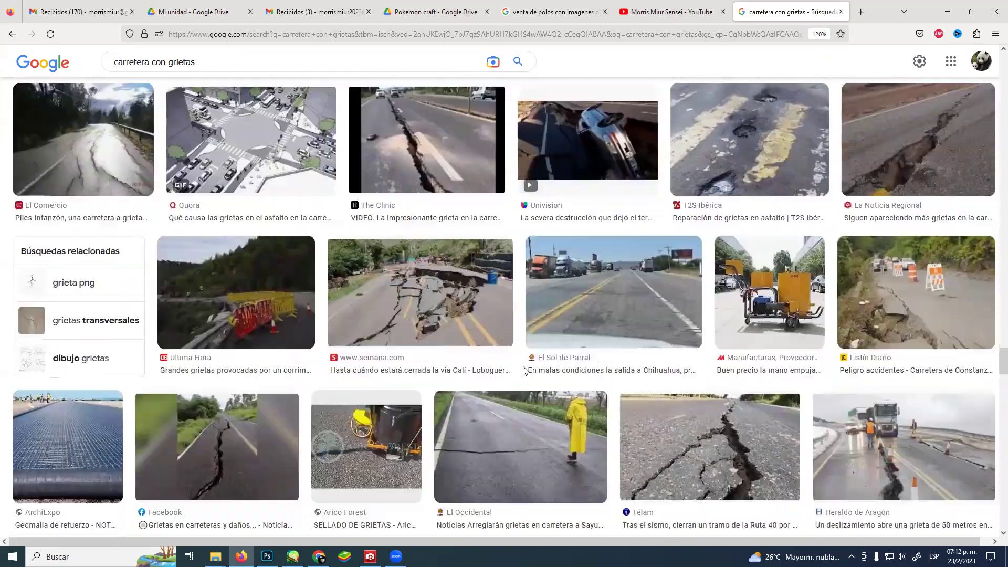
scroll(523, 371, "down", 3)
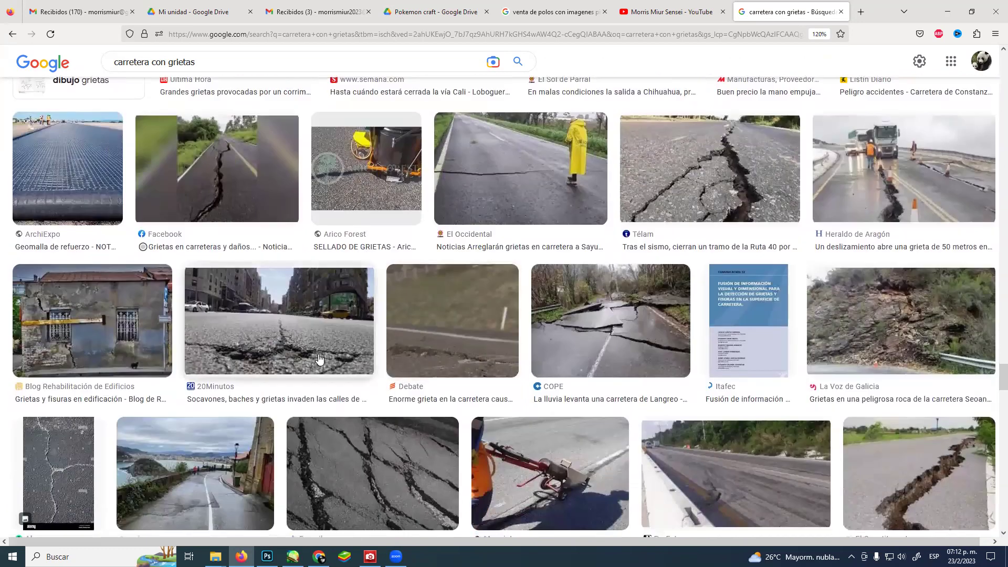
scroll(563, 402, "down", 3)
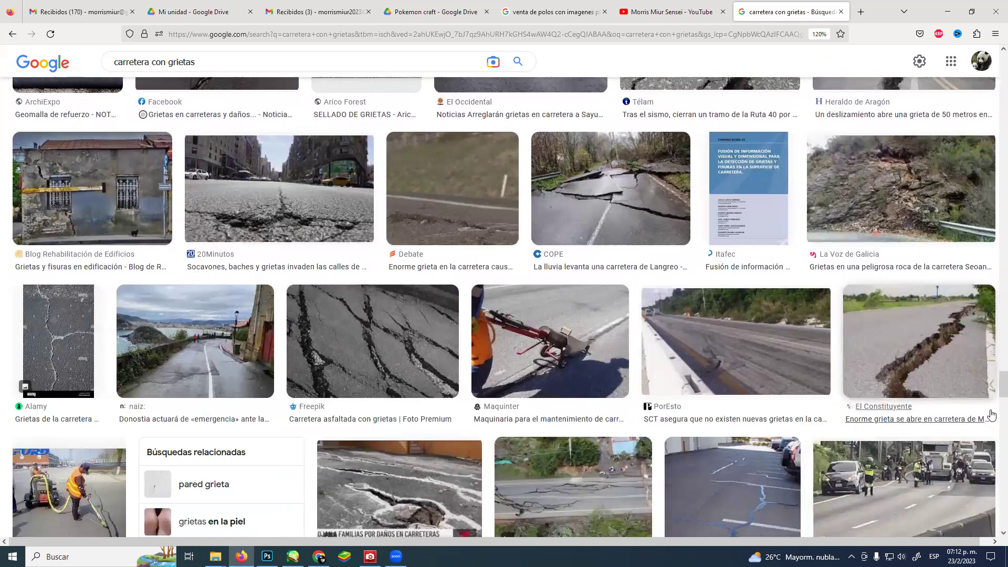
scroll(994, 215, "up", 20)
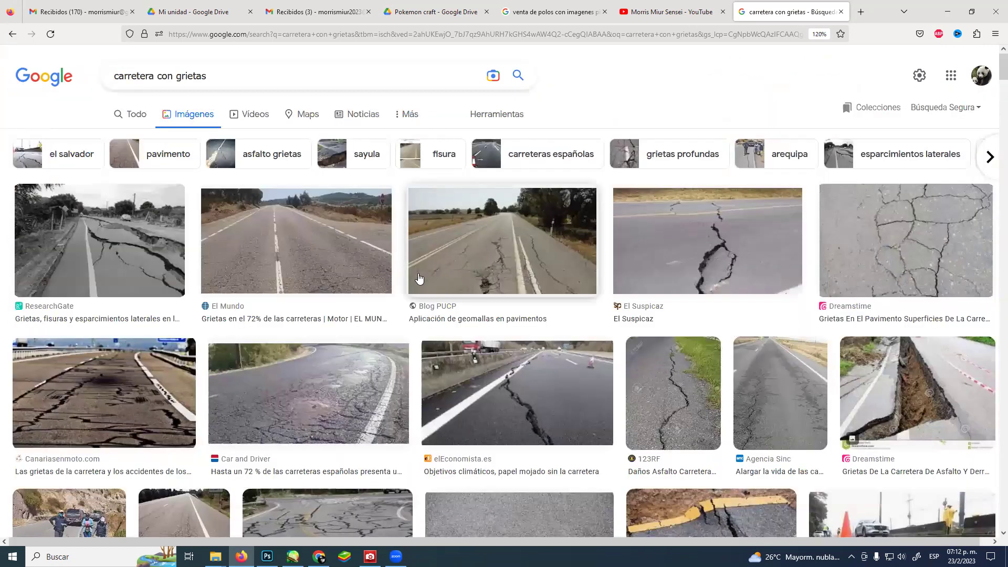
scroll(422, 275, "down", 3)
scroll(415, 279, "down", 5)
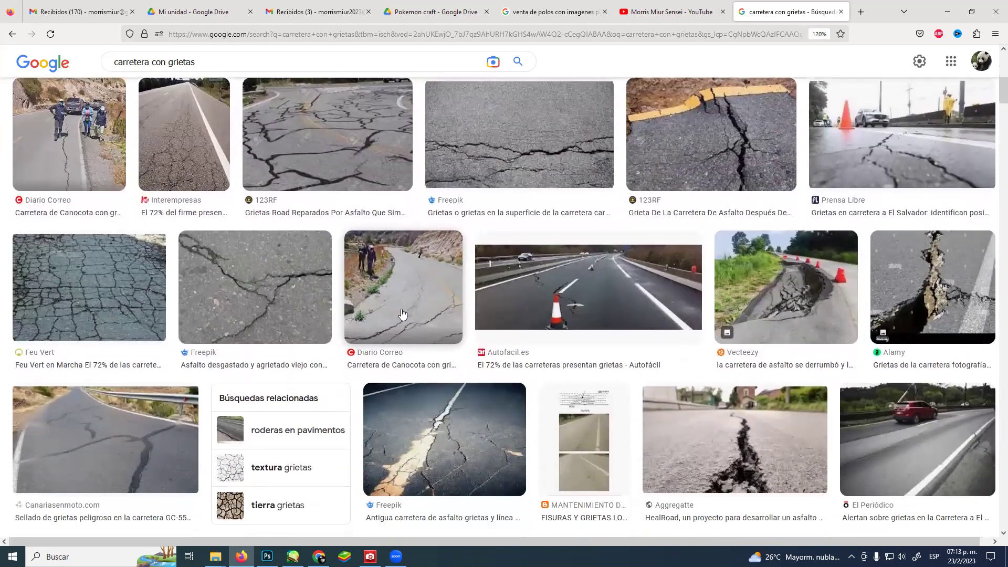
scroll(402, 314, "down", 4)
scroll(402, 314, "down", 4)
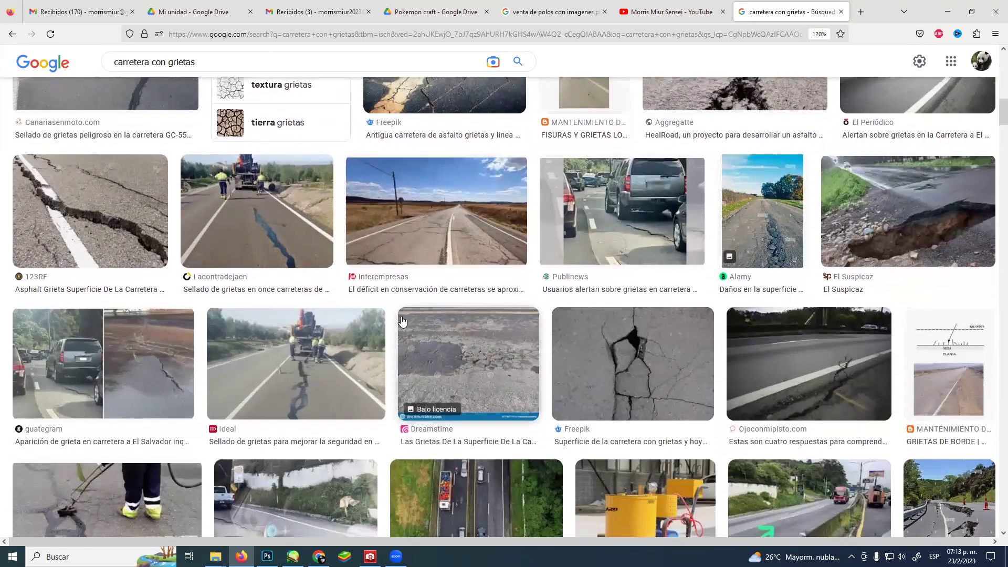
scroll(402, 314, "down", 2)
scroll(405, 336, "down", 1)
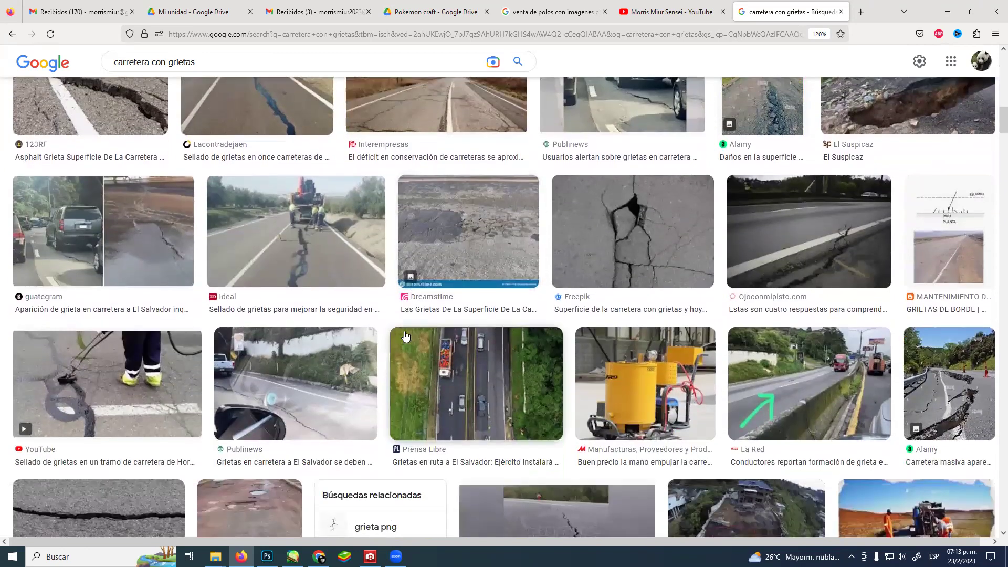
scroll(405, 336, "down", 5)
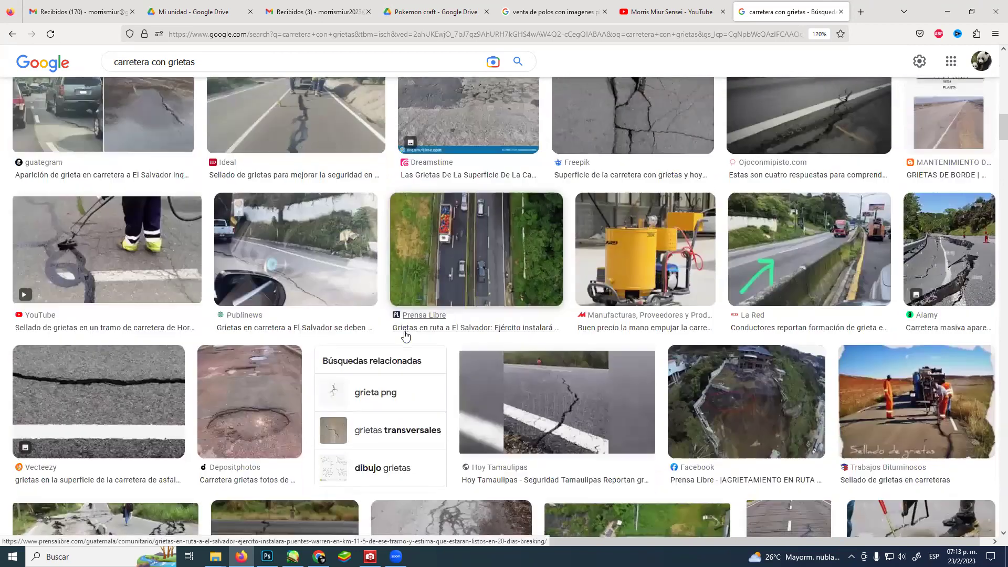
scroll(405, 336, "down", 3)
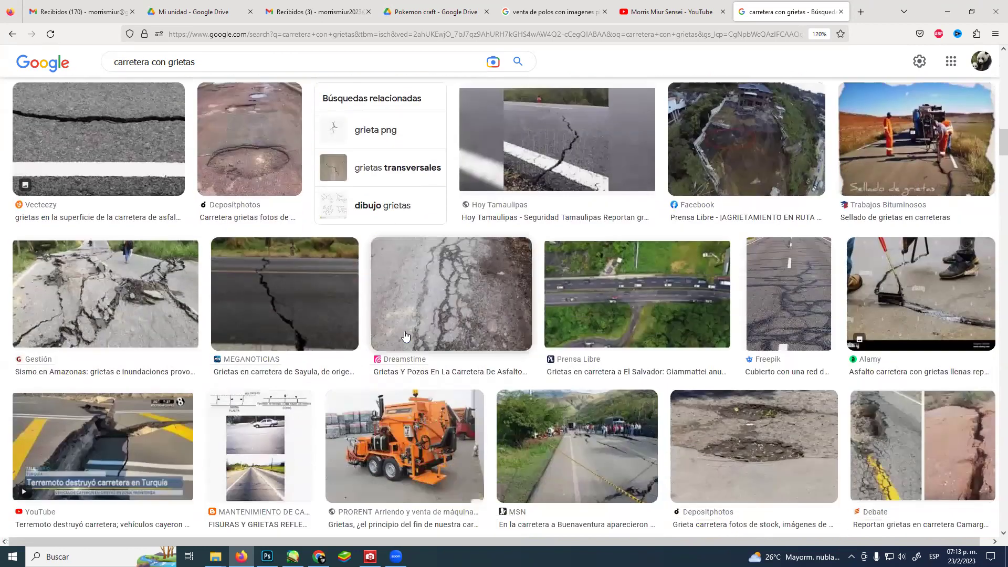
scroll(405, 336, "down", 1)
scroll(405, 334, "down", 1)
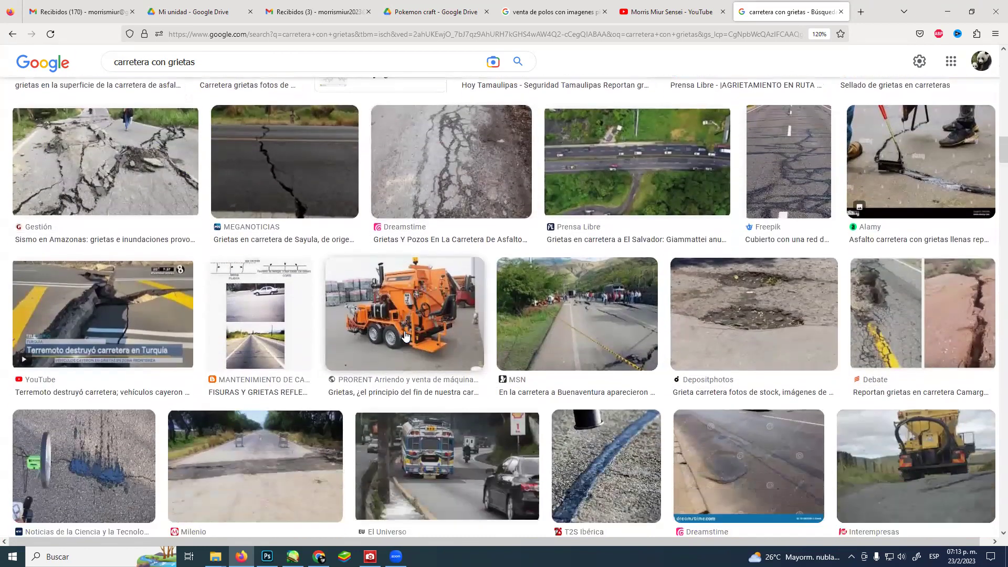
scroll(404, 335, "down", 2)
scroll(405, 334, "down", 5)
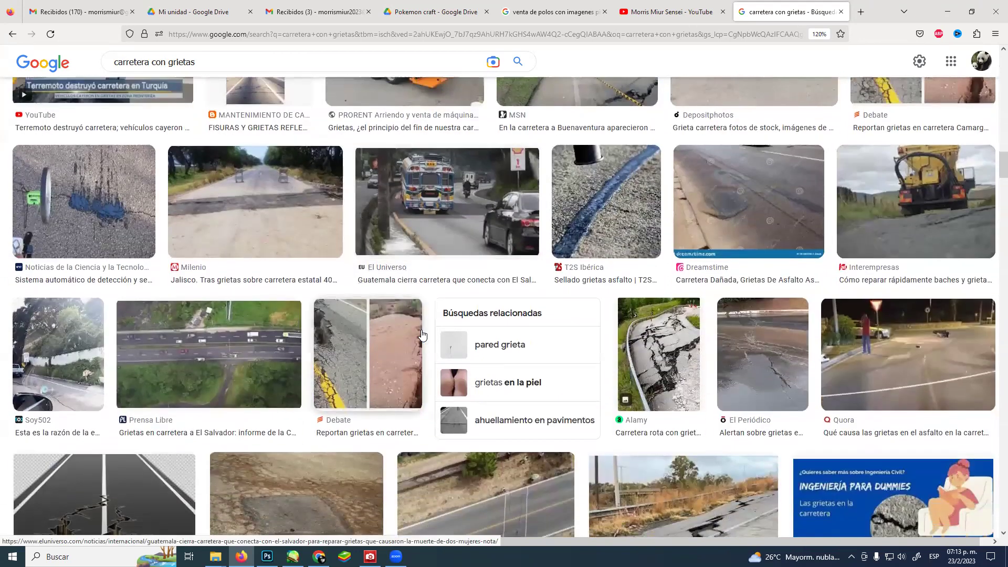
scroll(423, 335, "down", 1)
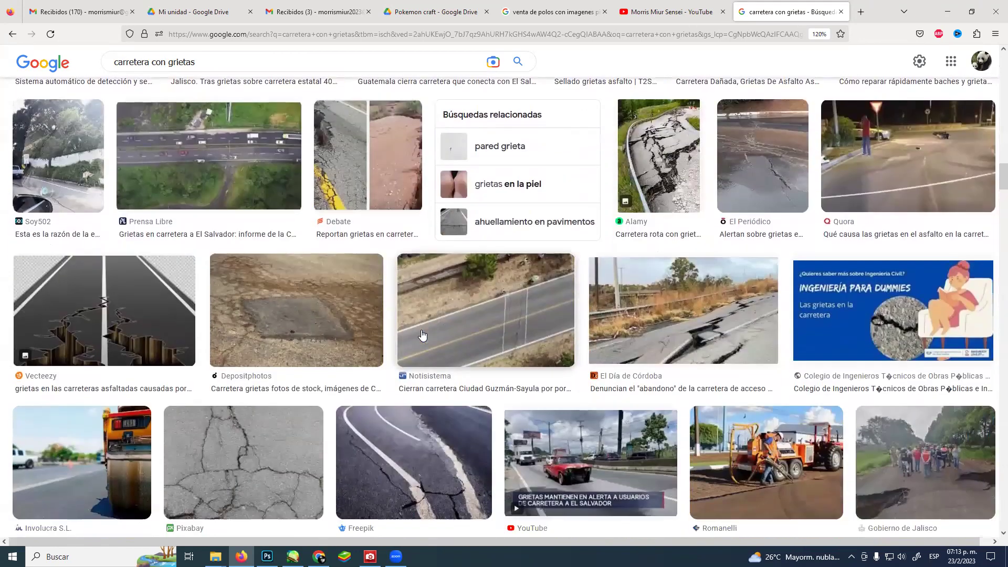
Copy the Vecteezy image of the earthquake-cracked asphalt road with a white centre line and paste it into the street drawing in PaintTool SAI.
left_click(127, 297)
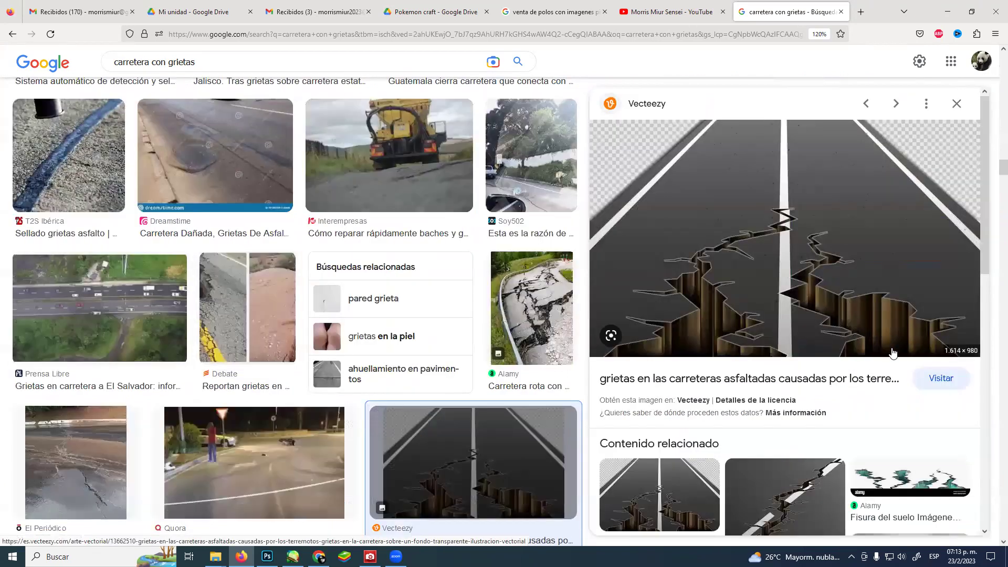
scroll(816, 490, "down", 1)
scroll(816, 472, "up", 1)
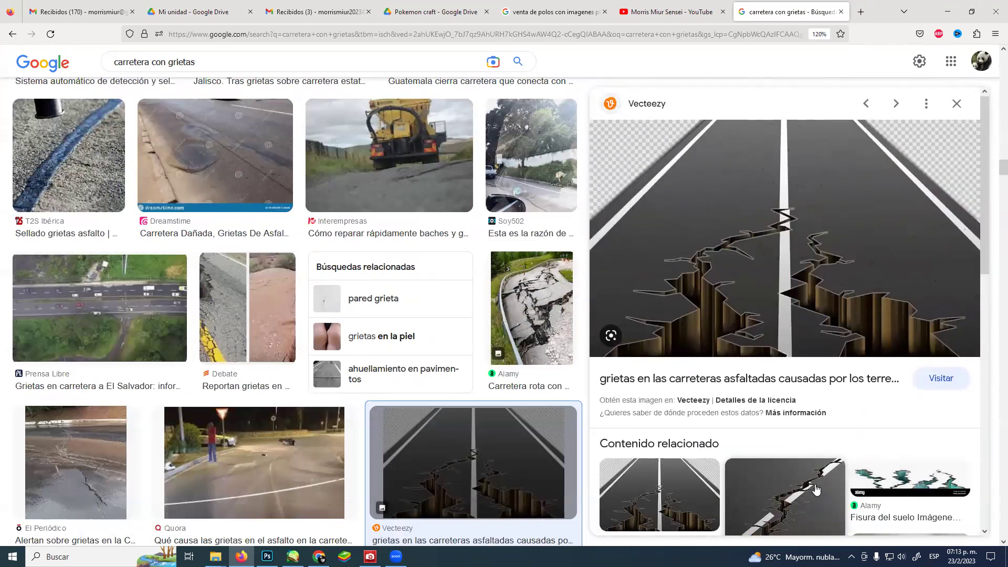
right_click(851, 277)
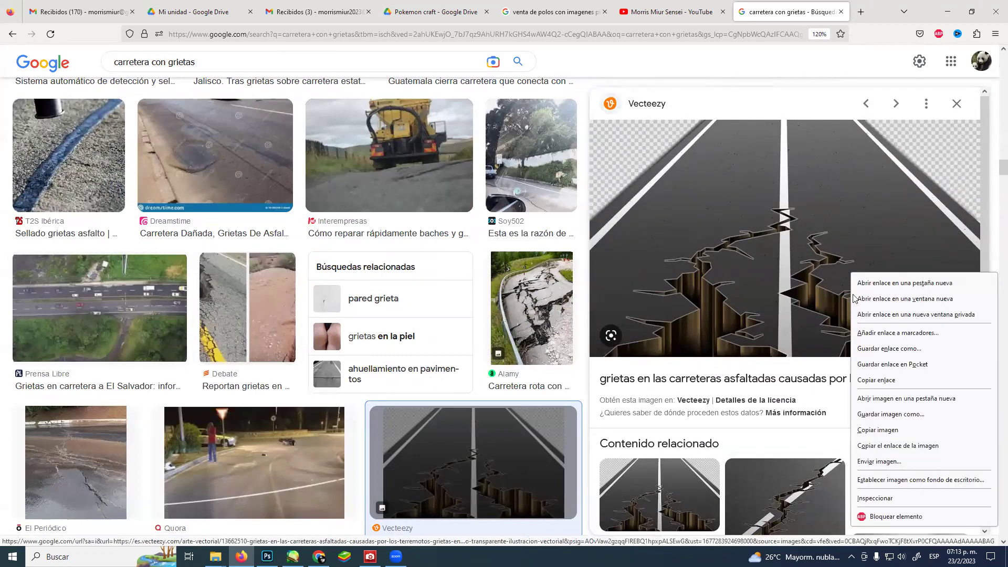
left_click(871, 399)
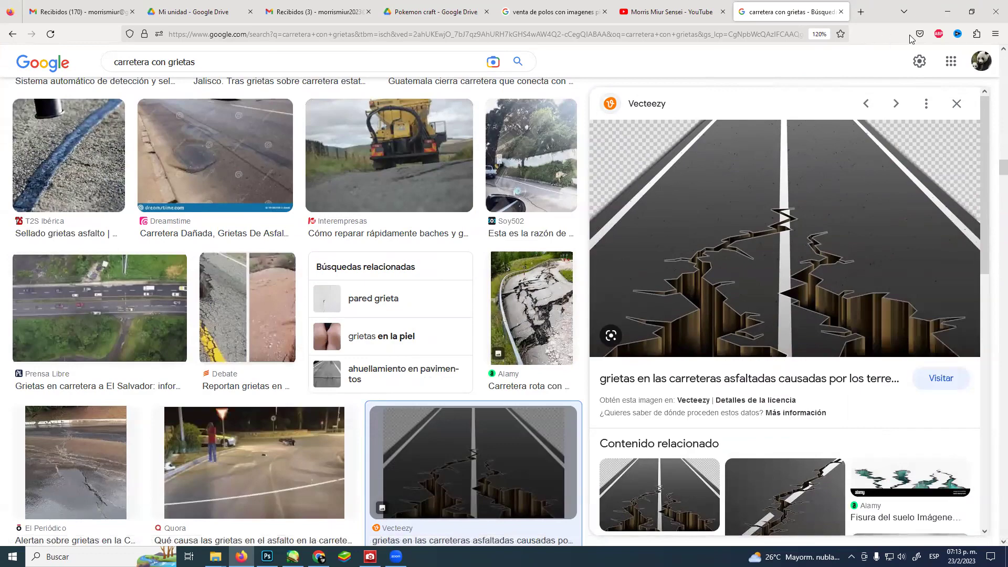
left_click(945, 15)
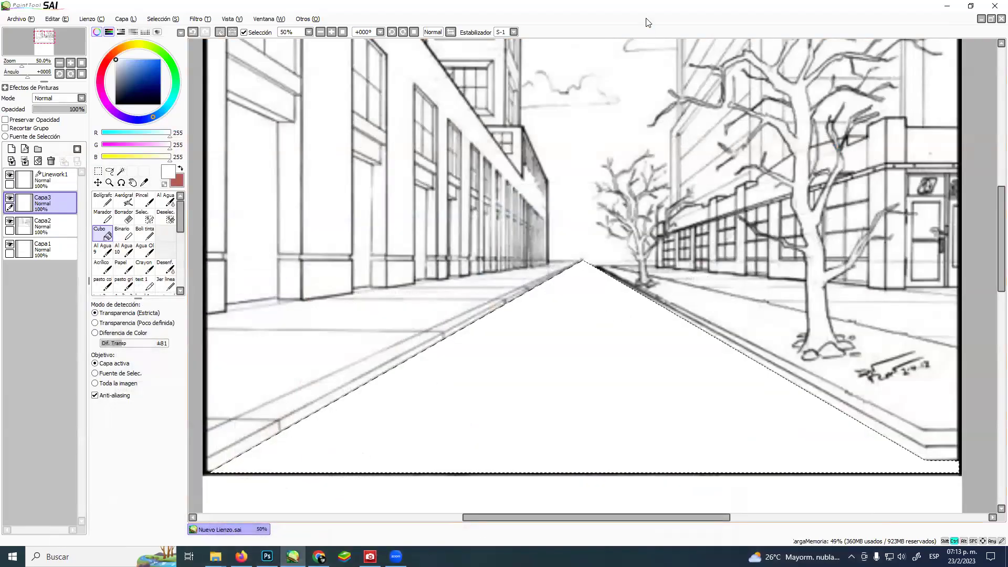
key("ctrl+v")
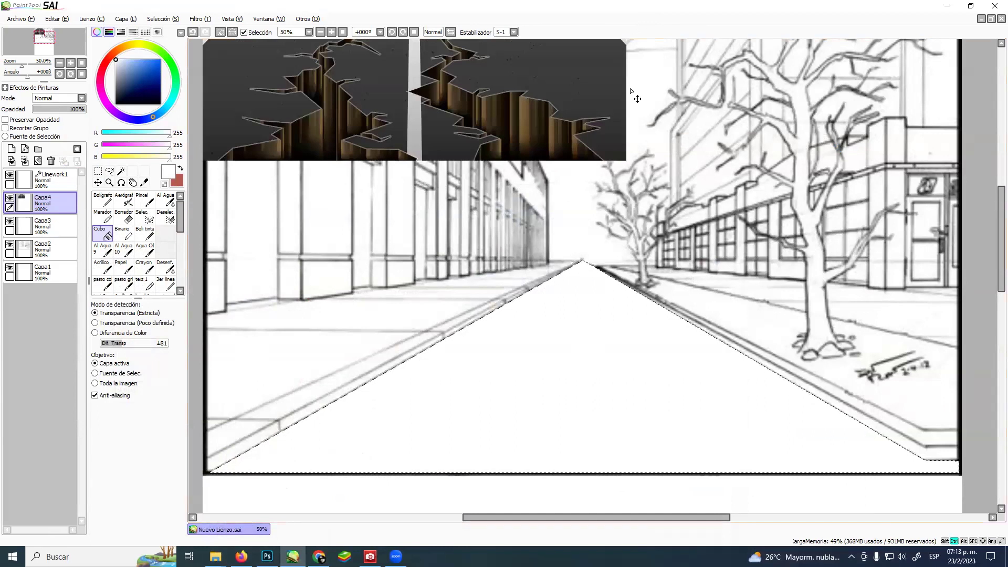
Clear the active selection from the street drawing and save the file.
key("m")
left_click_drag(547, 80, 606, 242)
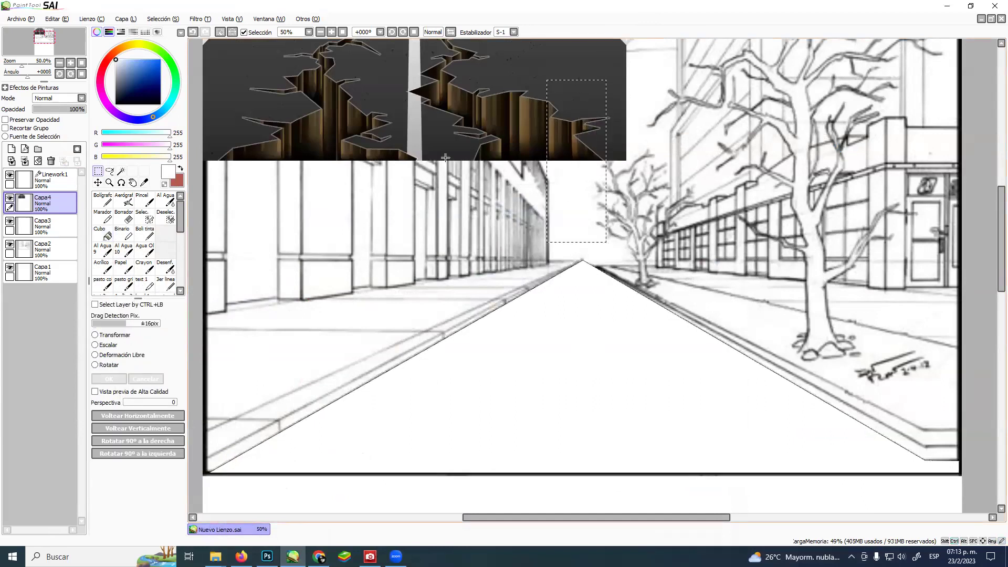
key("ctrl+d")
key("ctrl")
key("ctrl+s")
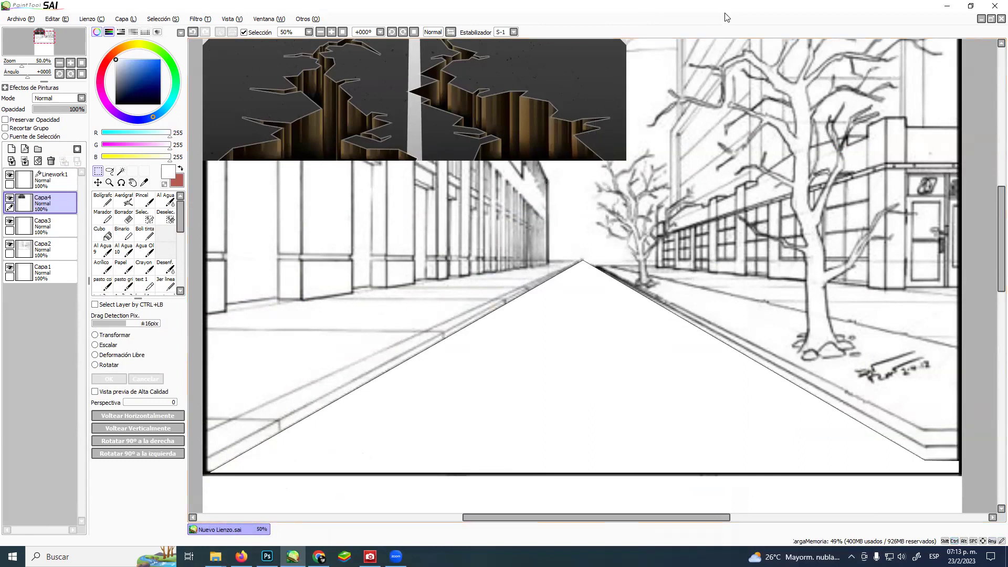
Move the pasted cracked-road image down over the drawn road and clip its layer, Capa4, to the road fill below.
key("ctrl+t")
left_click_drag(565, 127, 673, 425)
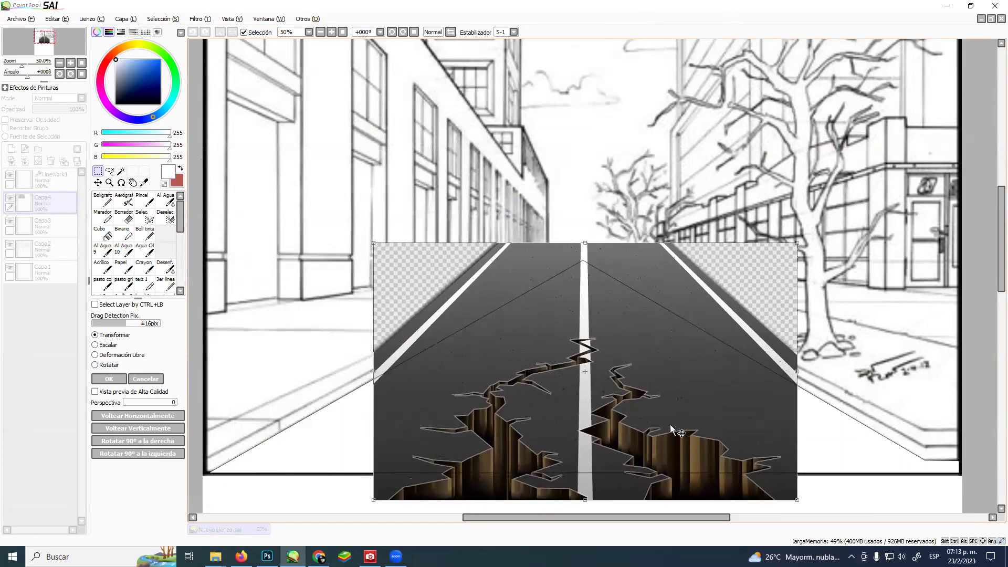
key("Return")
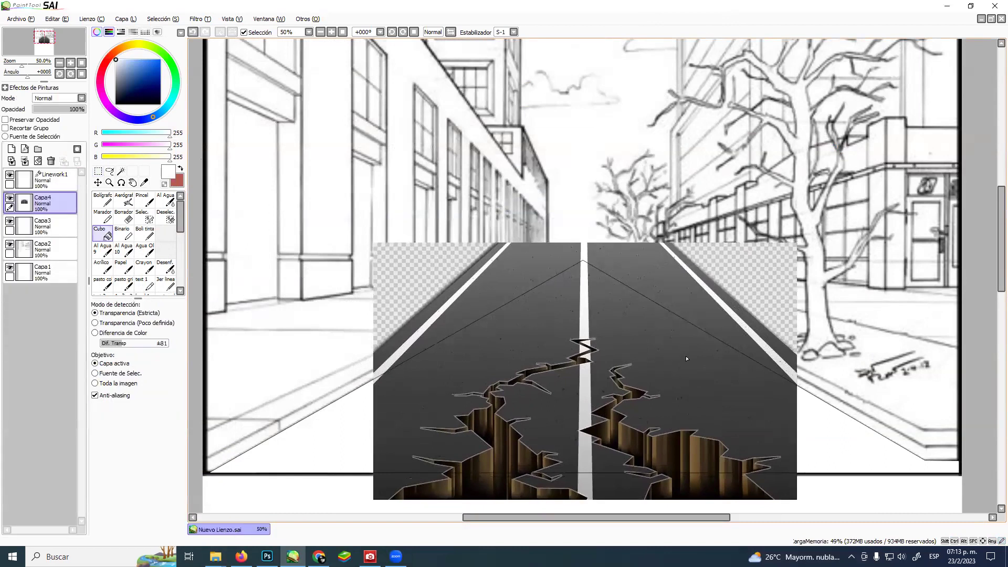
scroll(735, 236, "down", 2)
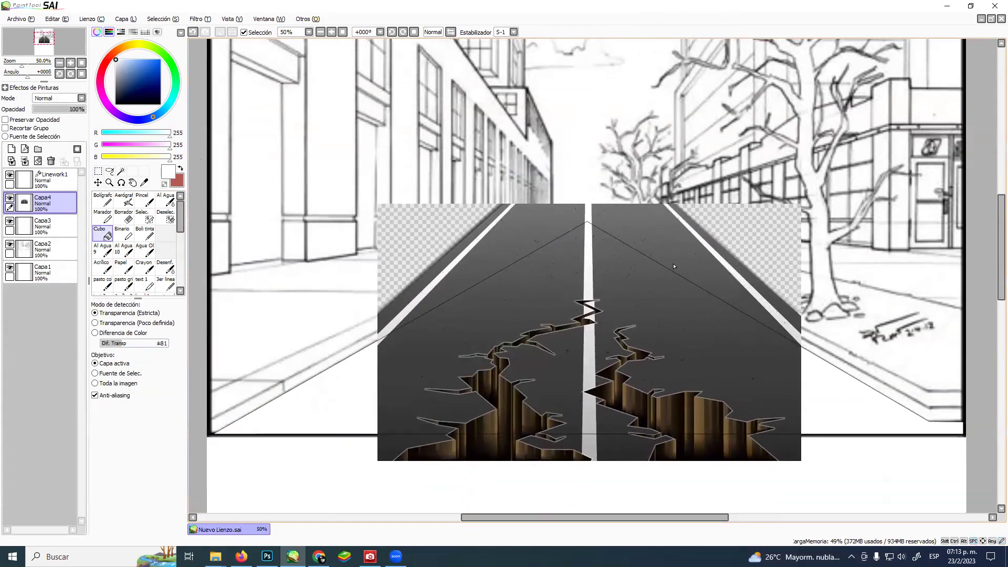
left_click(5, 128)
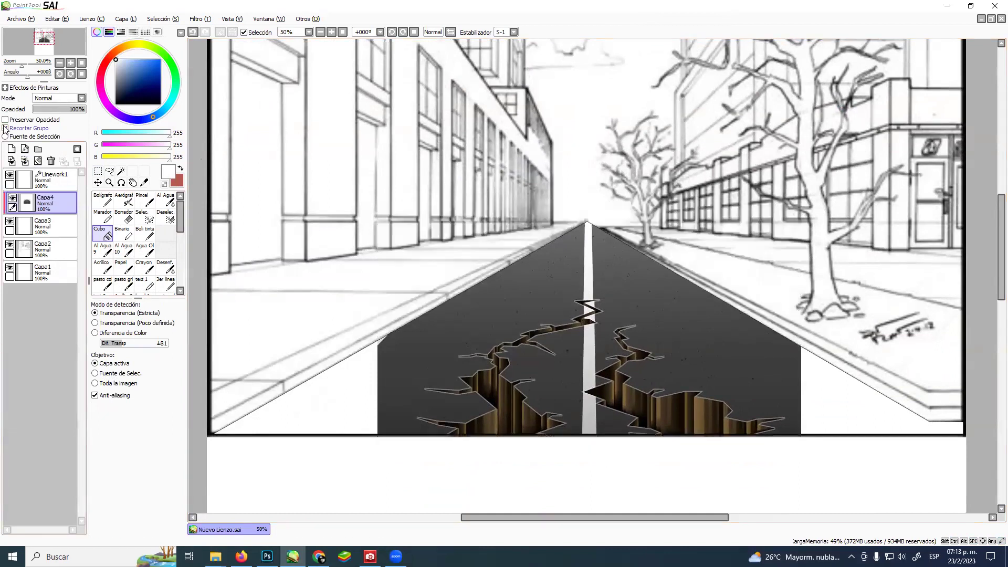
Free-deform the clipped road image, spreading its two lower corners outward past the drawing's edges until it covers the whole road.
left_click(110, 183)
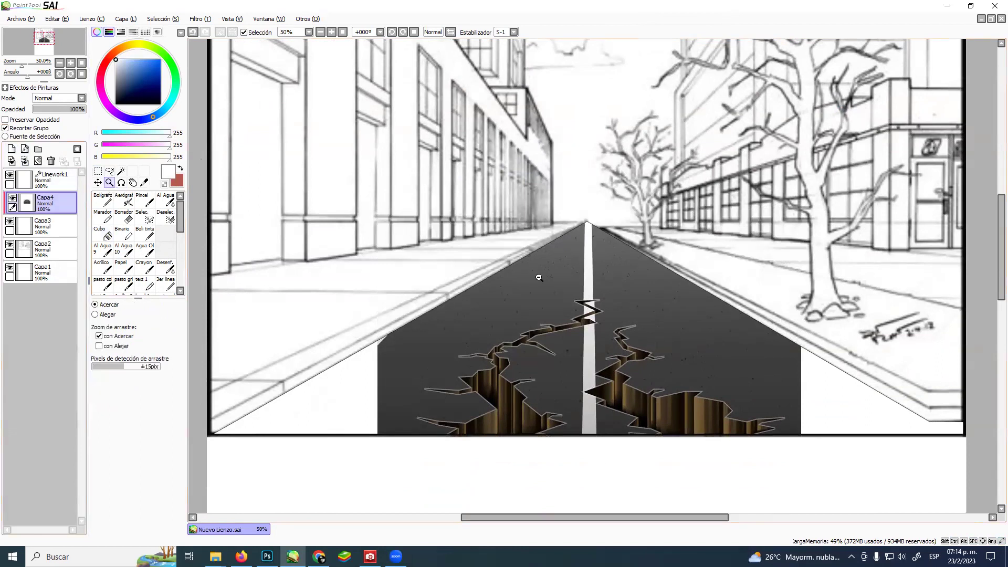
left_click(539, 278, "alt")
mouse_move(560, 333)
left_mouse_down()
mouse_move(554, 291)
mouse_move(603, 284)
mouse_move(588, 314)
mouse_move(573, 294)
left_mouse_up()
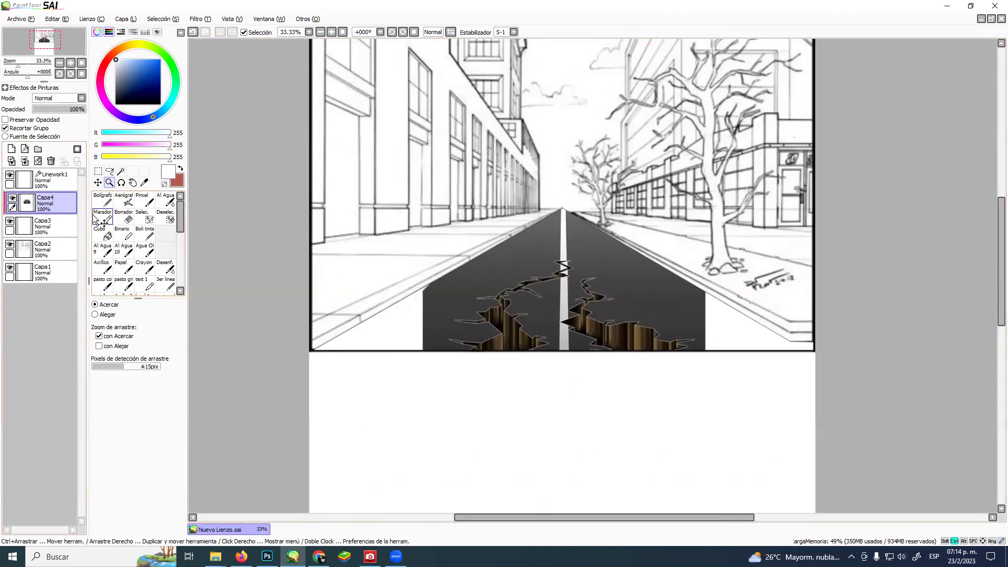
key("ctrl+t")
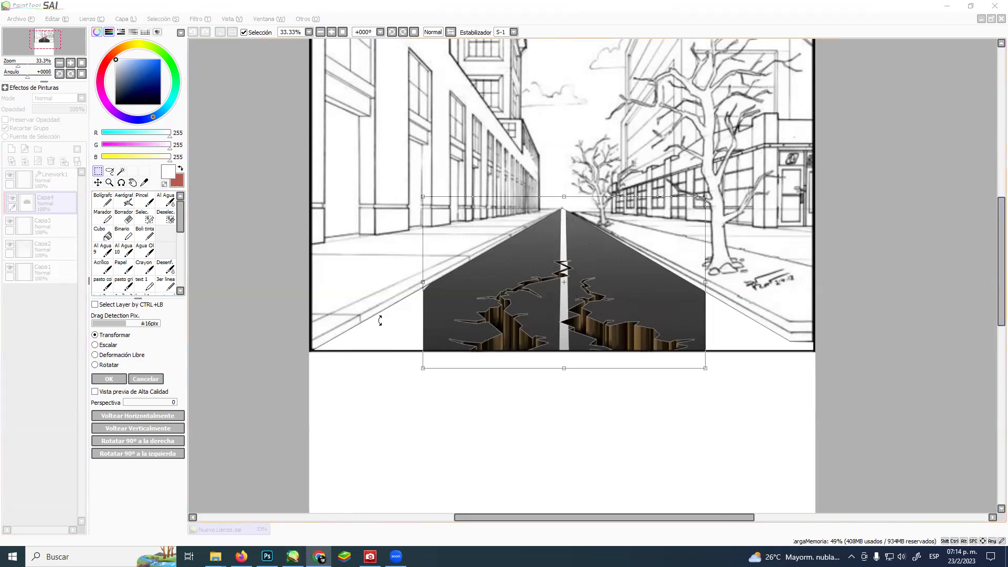
left_click(95, 359)
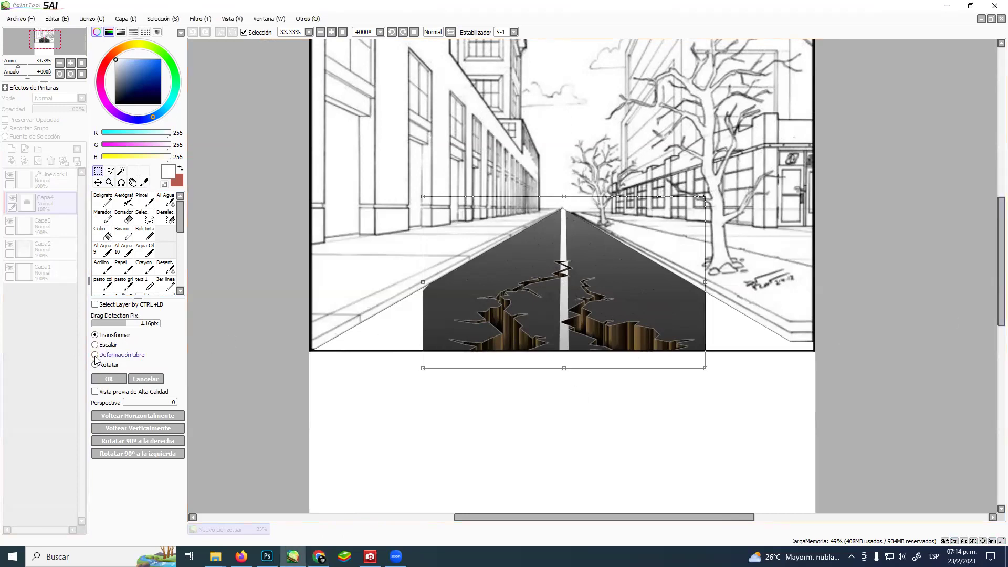
left_click(95, 356)
left_click_drag(423, 370, 284, 367)
left_click_drag(705, 369, 861, 370)
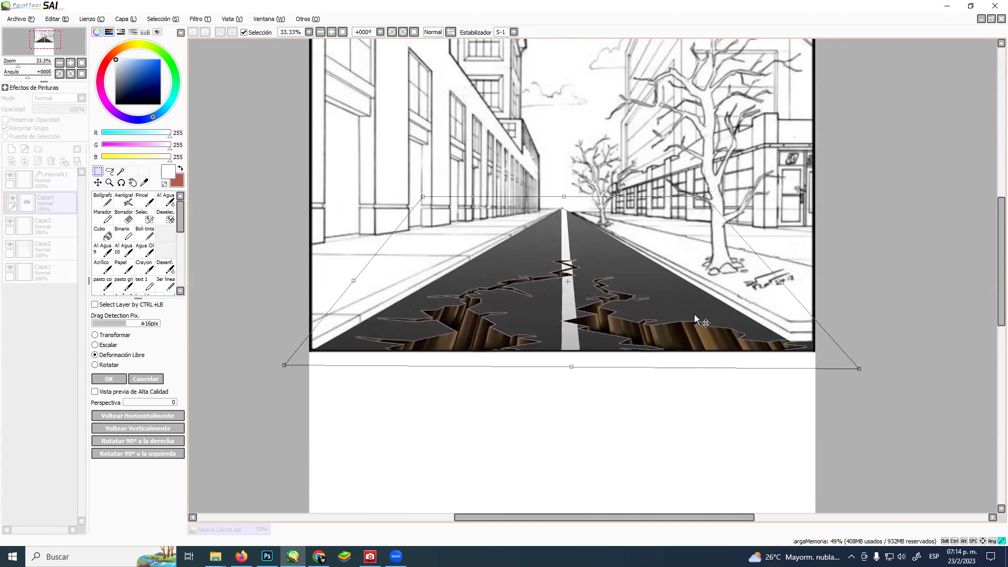
left_click_drag(694, 313, 693, 314)
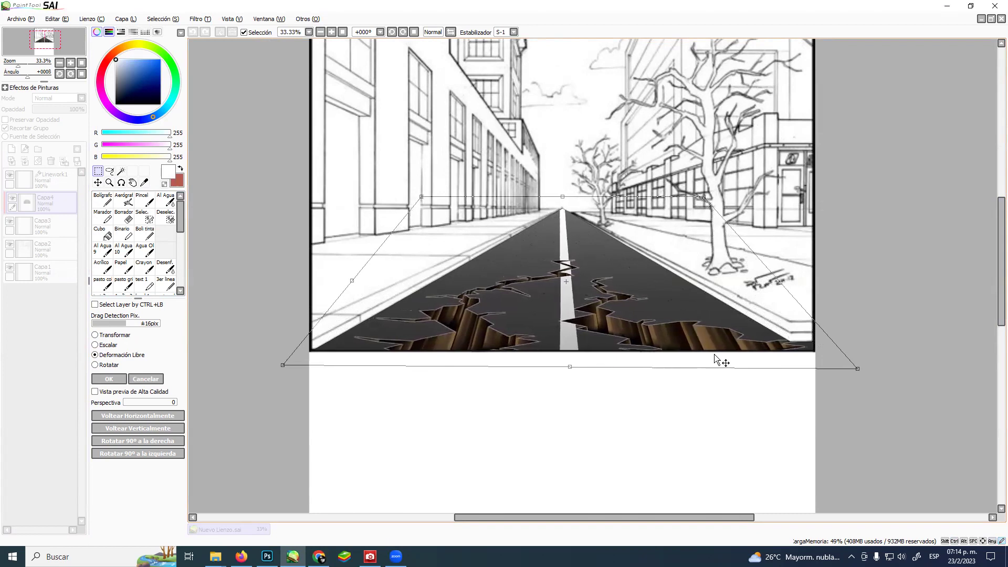
key("Return")
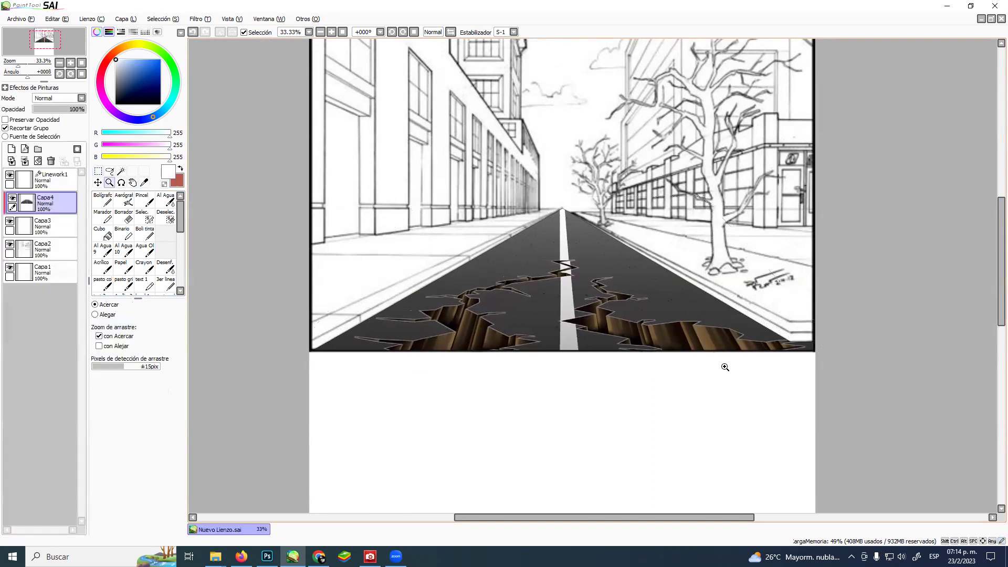
left_click_drag(707, 226, 709, 292)
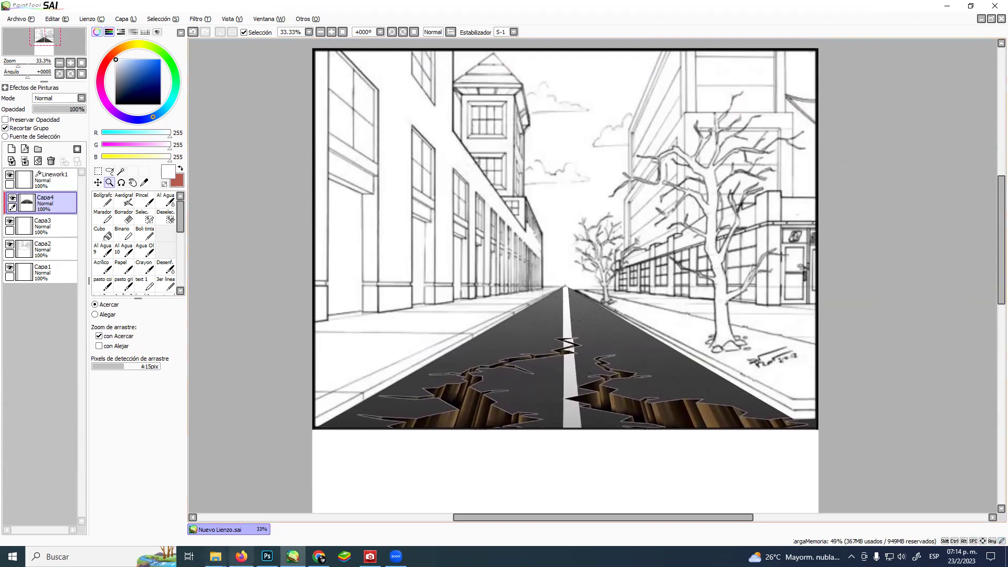
Switch to Firefox, copy the Vecteezy cracked-road image again, and return to PaintTool SAI.
left_click(241, 557)
right_click(728, 248)
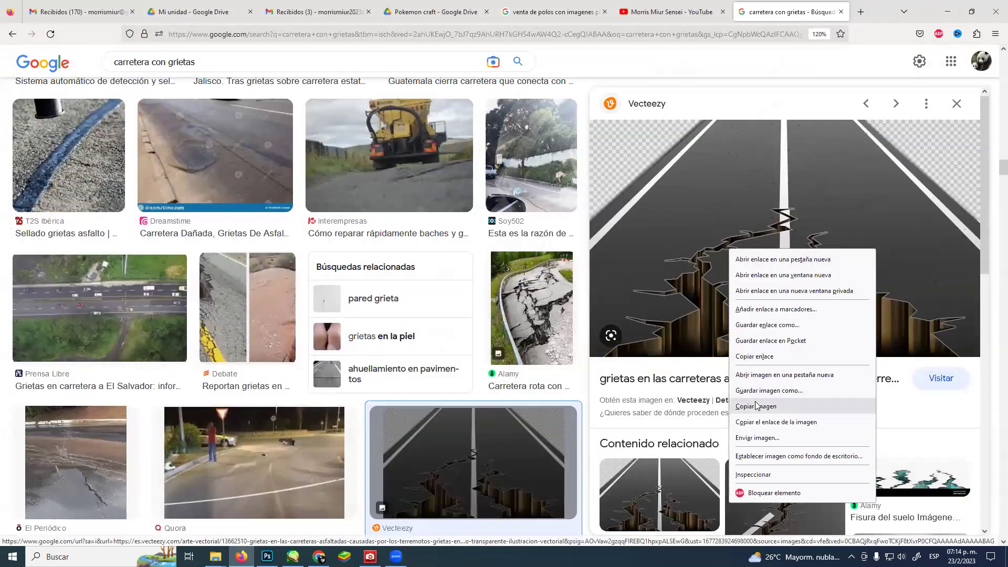
left_click(756, 406)
left_click(318, 556)
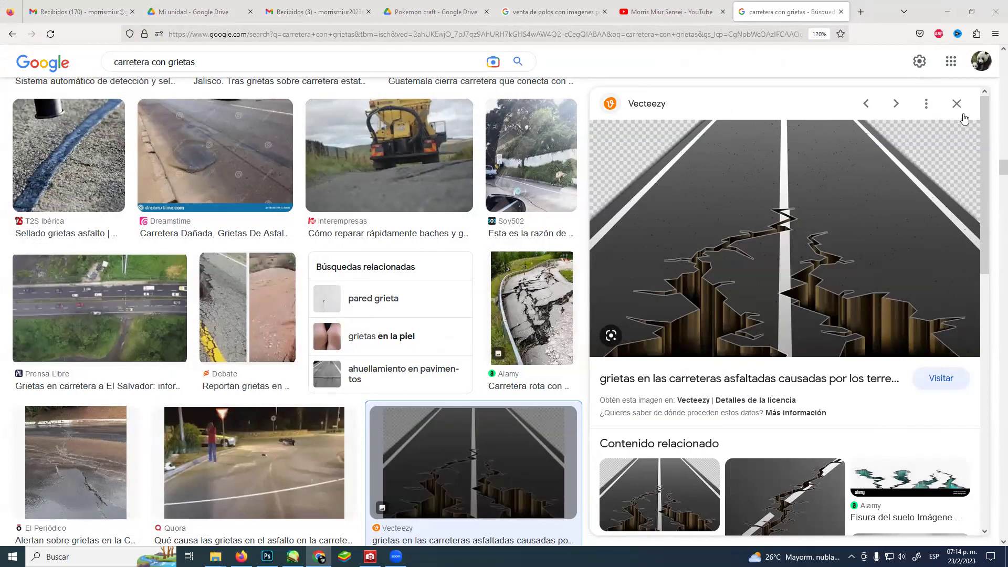
key("alt+Tab")
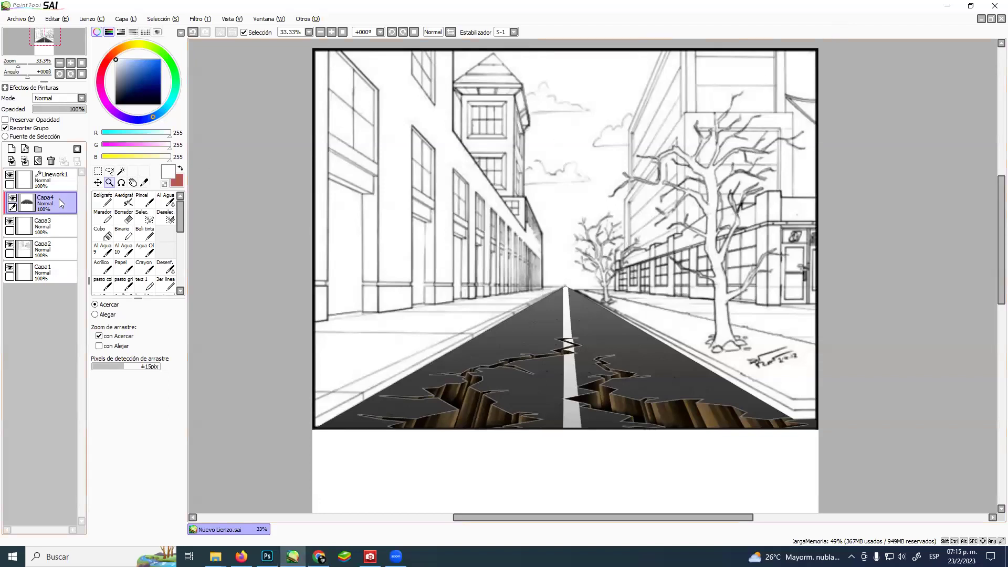
Apply the Brightness and Contrast filter to the road image on Capa4 with Ahondar Color set to -100.
left_click(200, 21)
left_click(220, 41)
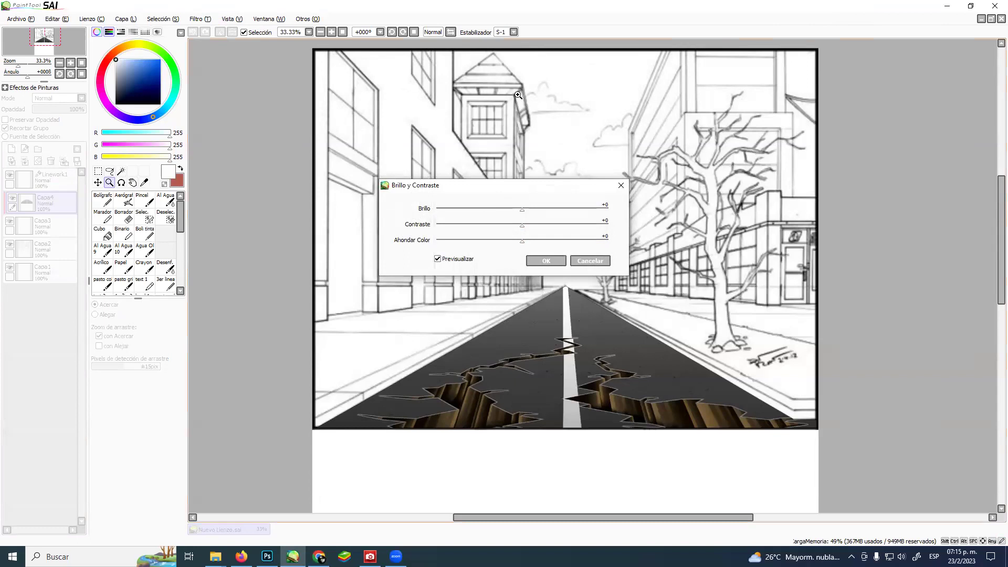
left_click_drag(521, 240, 417, 246)
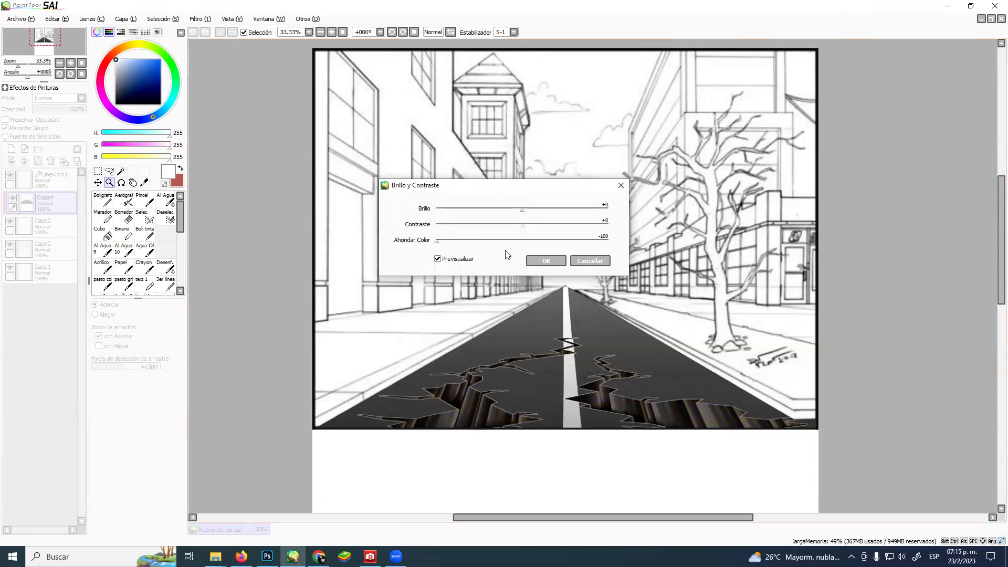
left_click(543, 260)
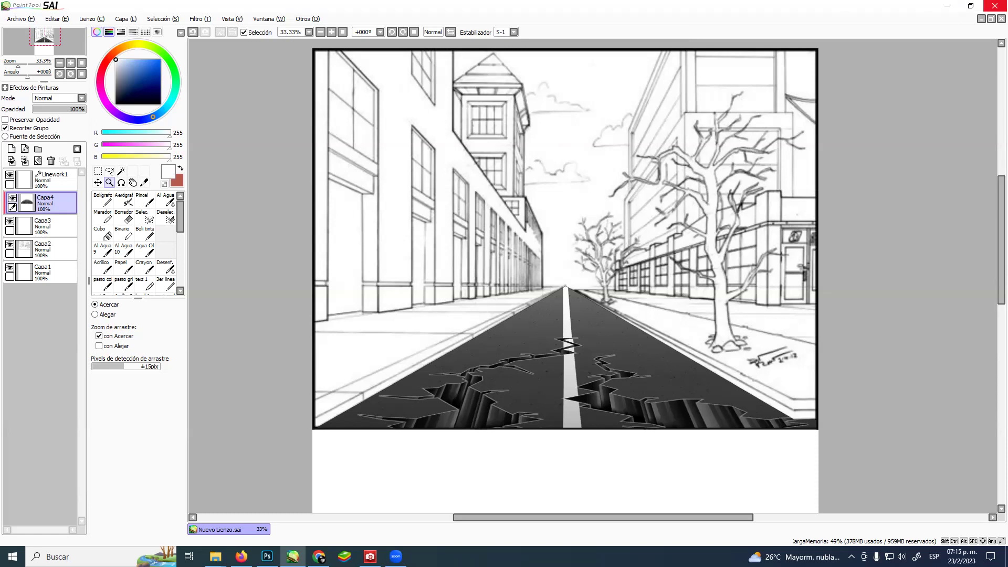
left_click(994, 5)
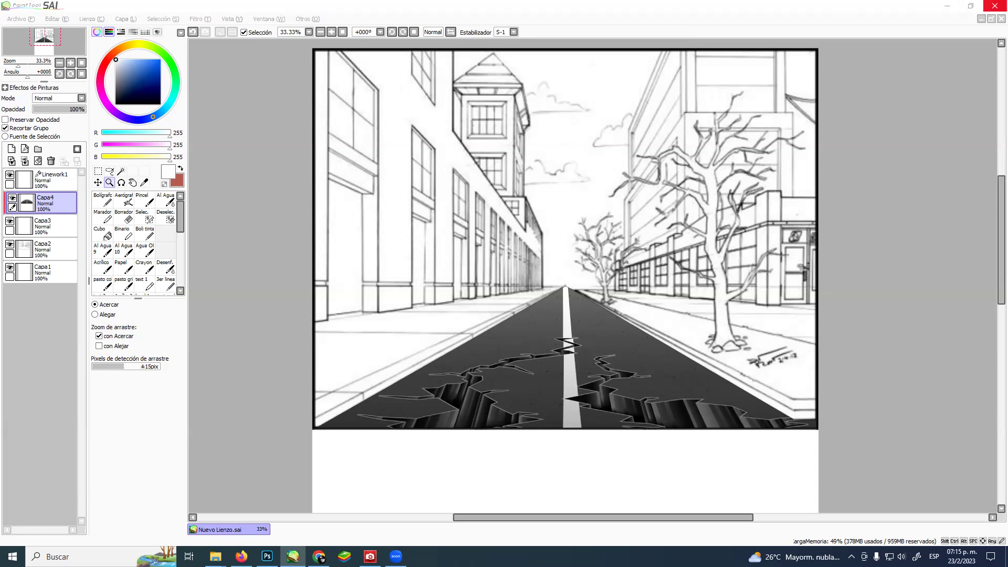
left_click(638, 12)
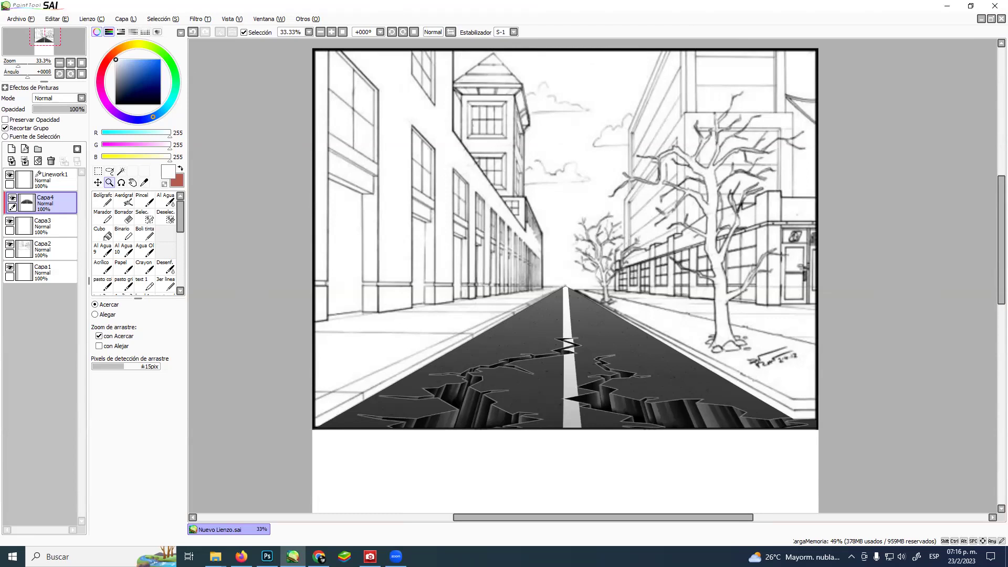
key("XF86AudioLowerVolume")
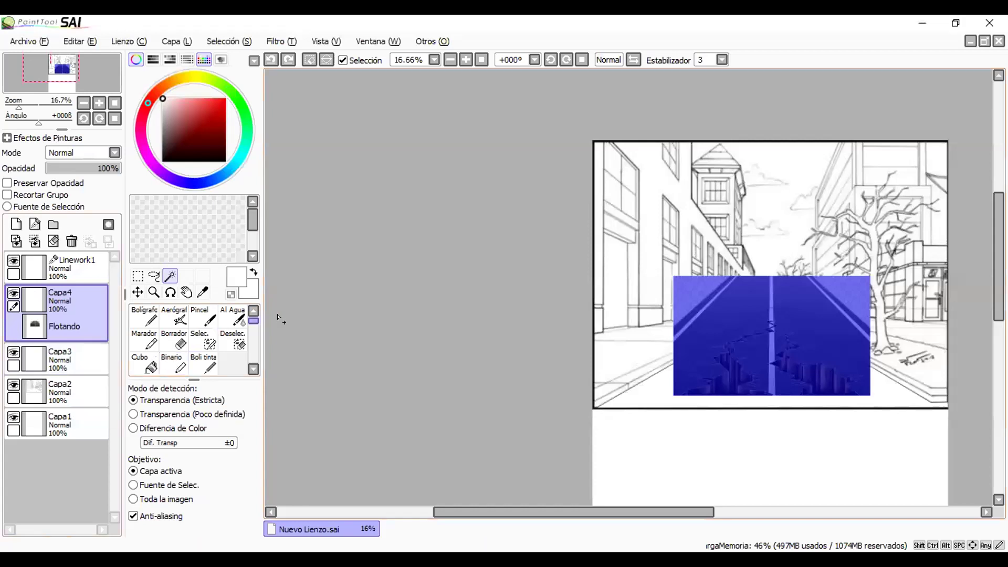
Deselect the floating cracked-road image so it settles on Capa4, and clip that layer to the road fill below.
left_click(137, 275)
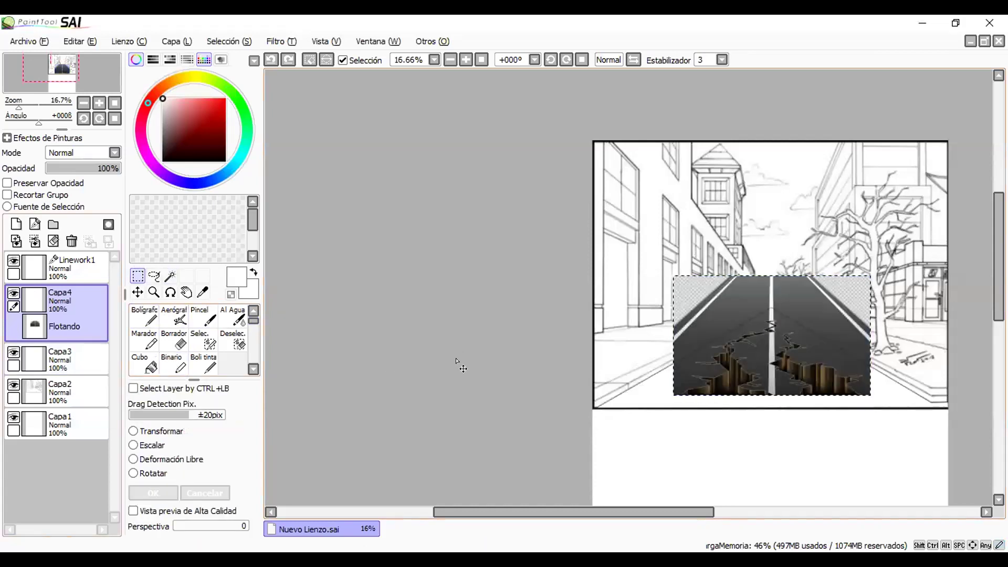
key("ctrl+d")
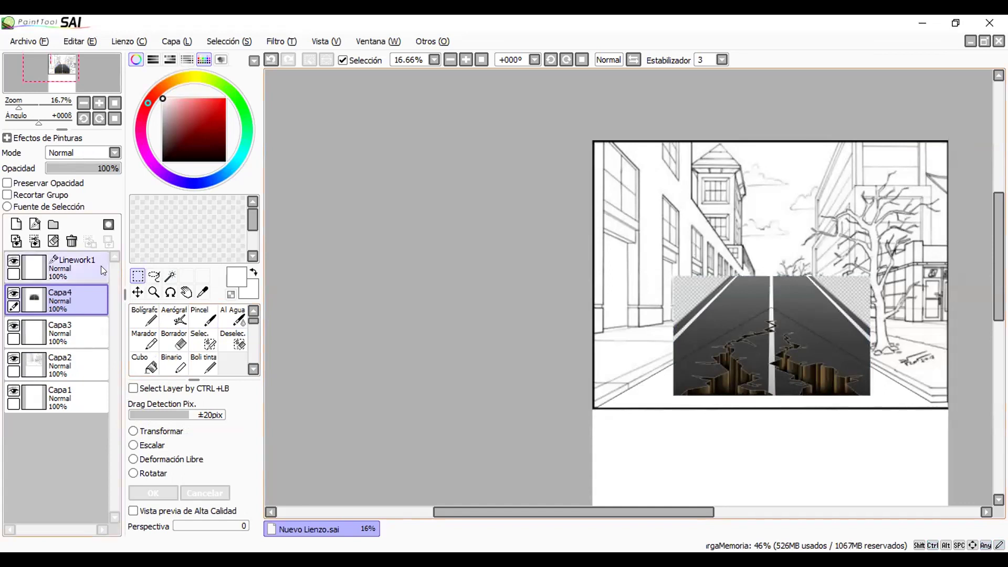
left_click(153, 275)
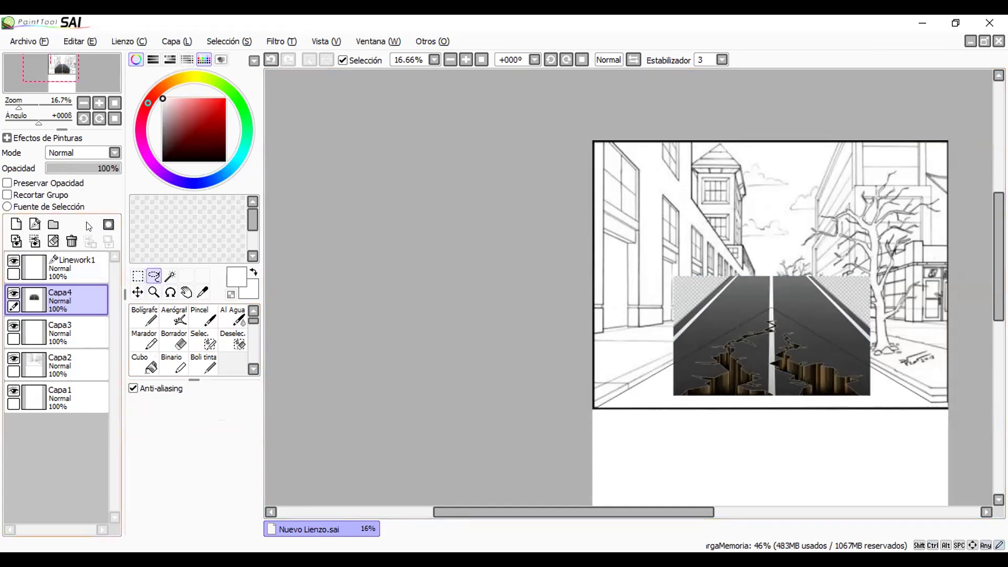
left_click(47, 193)
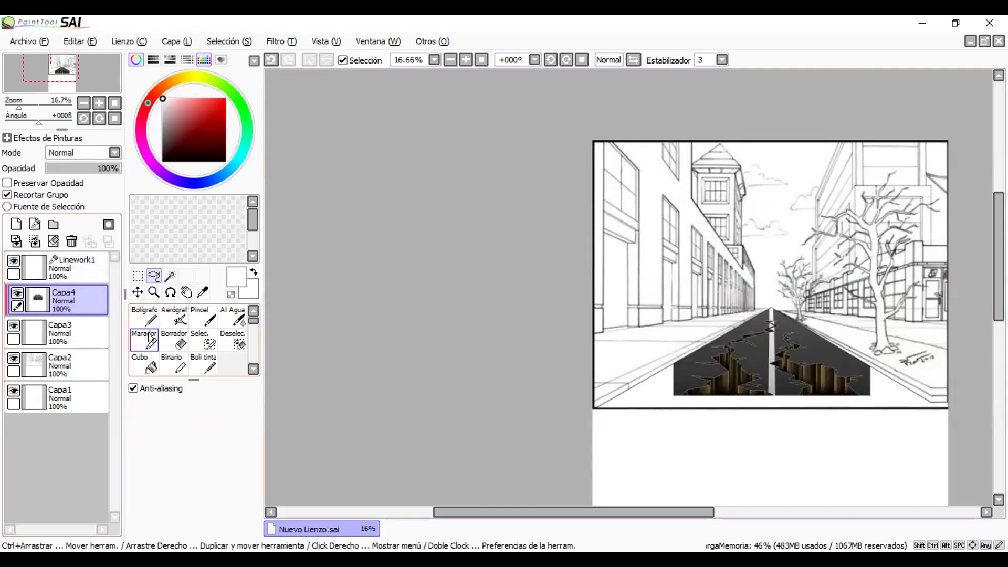
Transform the road image with Deformación Libre, stretching its lower corners to the drawing's two bottom corners, and apply it.
key("ctrl+t")
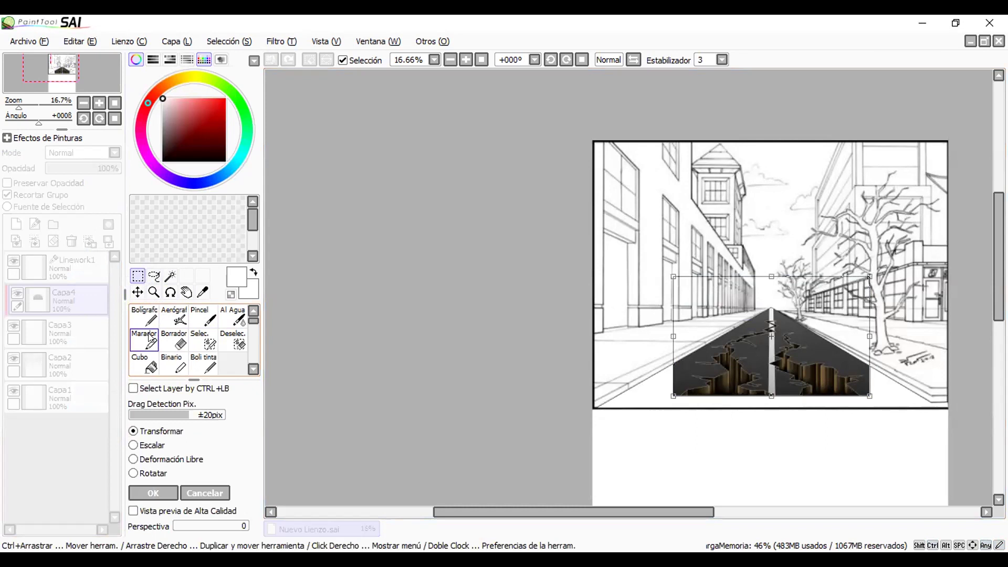
left_click(157, 460)
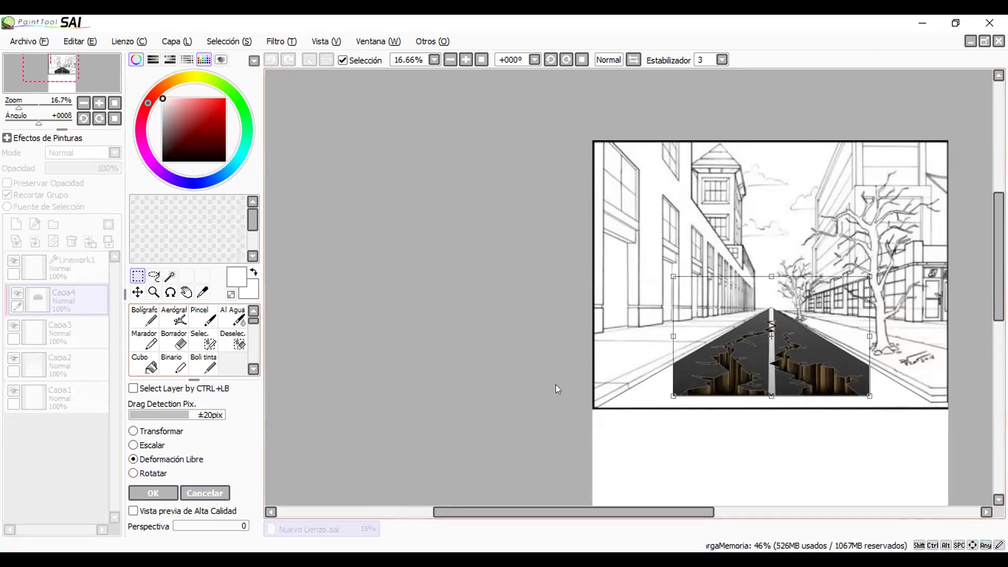
left_click_drag(674, 395, 592, 410)
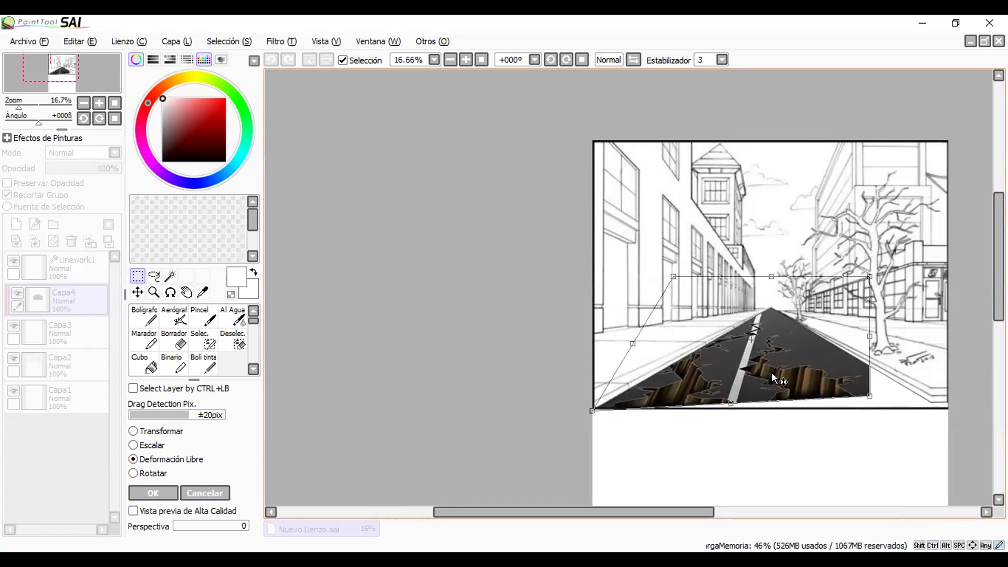
left_click_drag(869, 397, 951, 409)
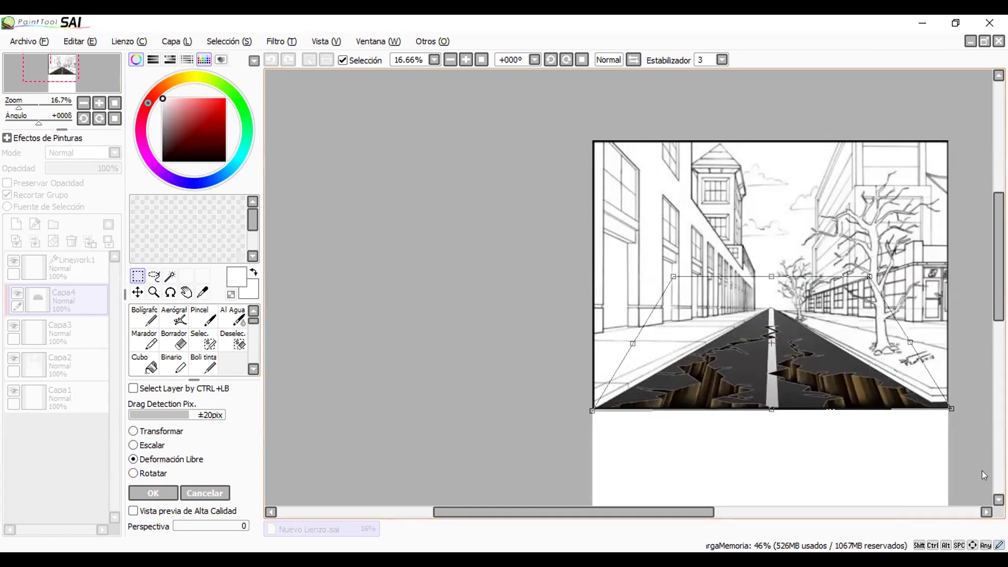
left_click(169, 503)
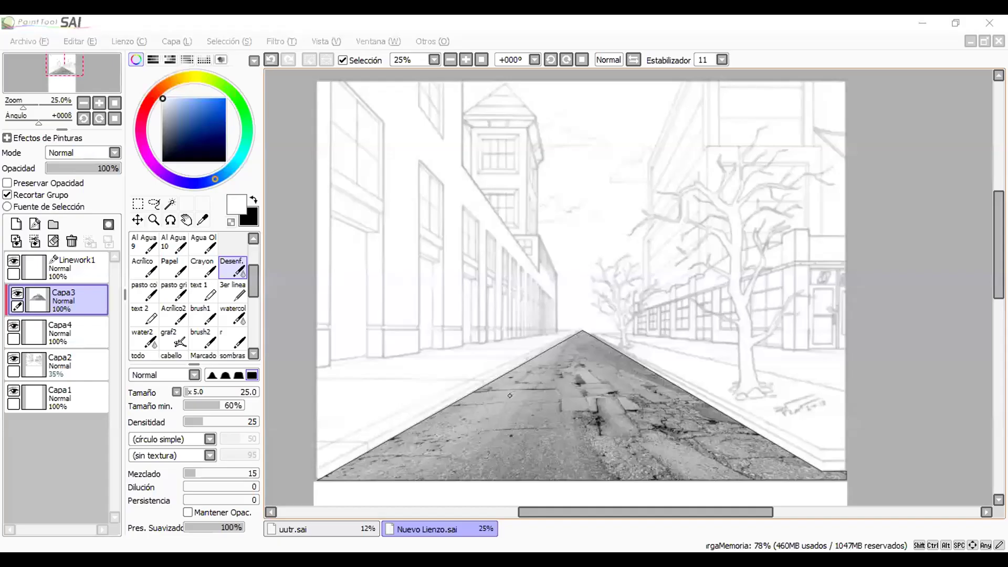
Select the Linework1 layer and toggle its visibility off and back on to compare the textured road's edges.
scroll(575, 320, "up", 2)
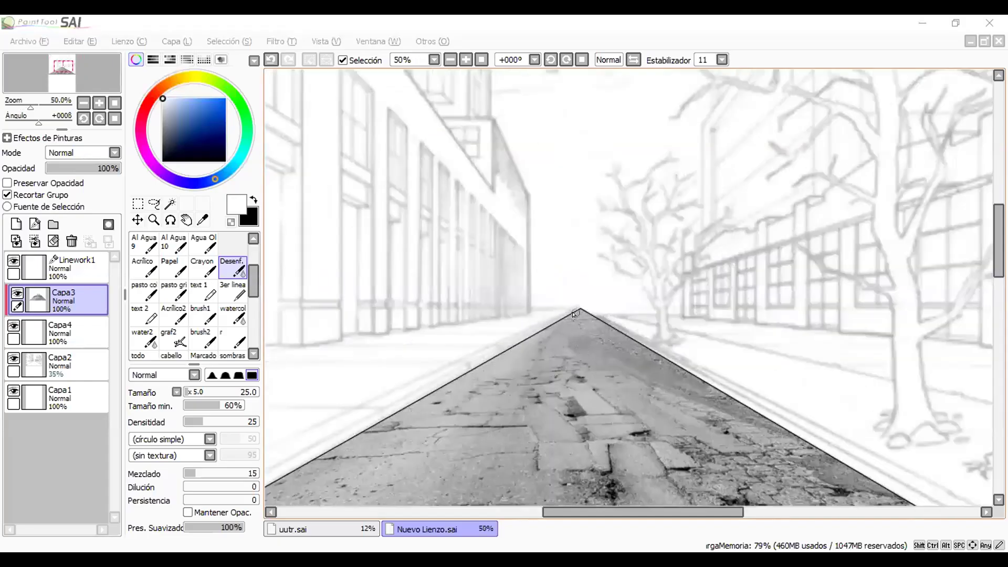
scroll(575, 317, "down", 3)
scroll(575, 317, "up", 1)
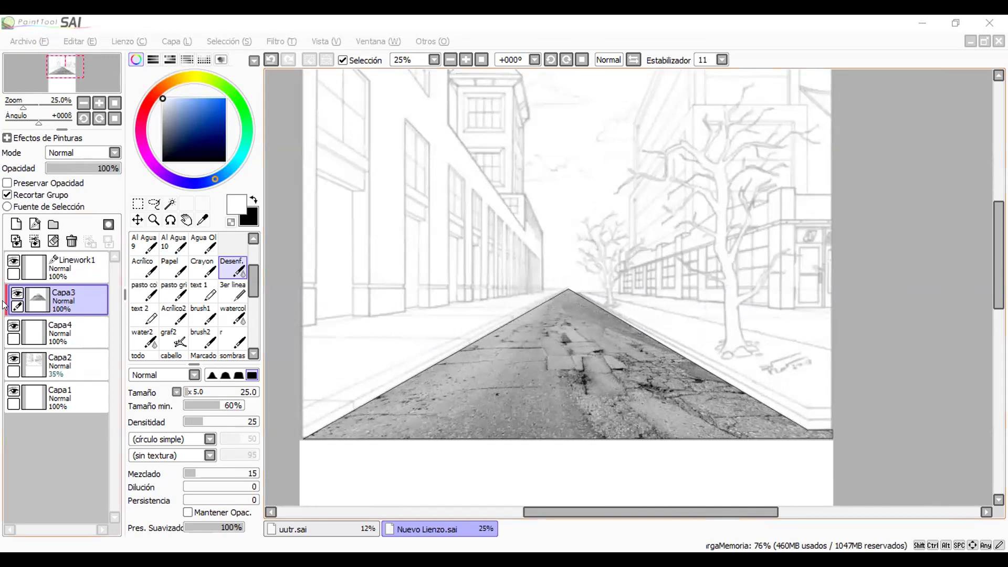
left_click(77, 268)
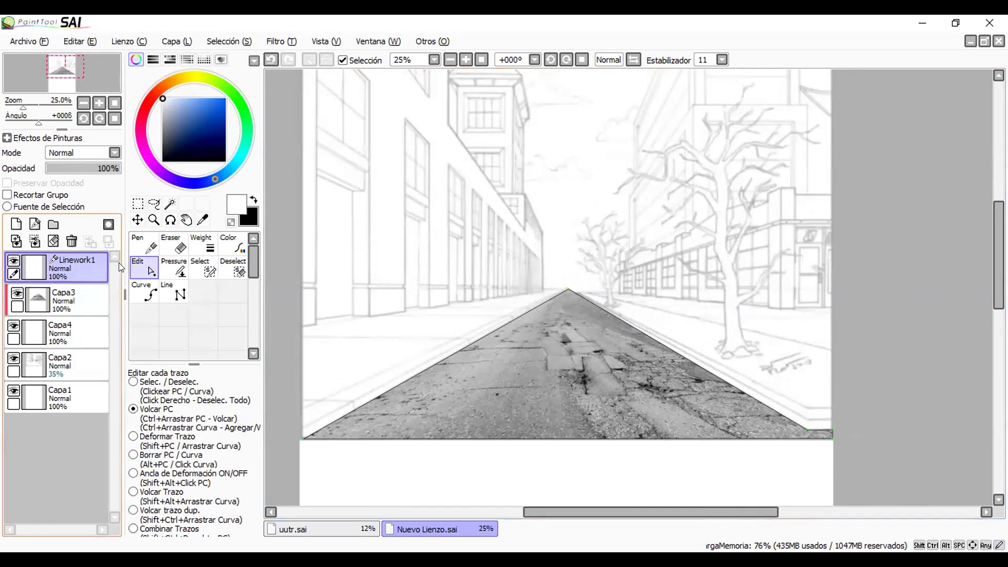
left_click(13, 261)
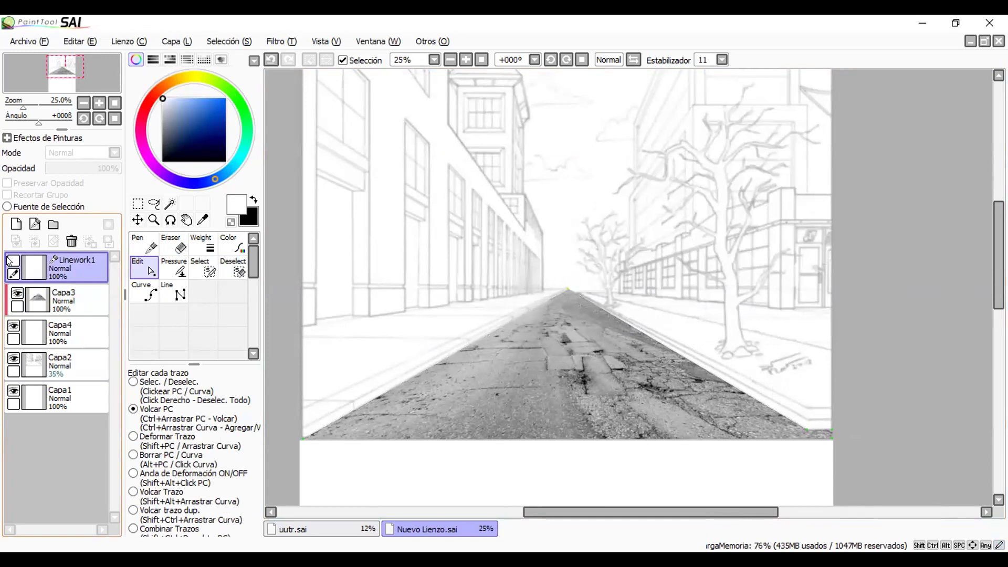
left_click(13, 261)
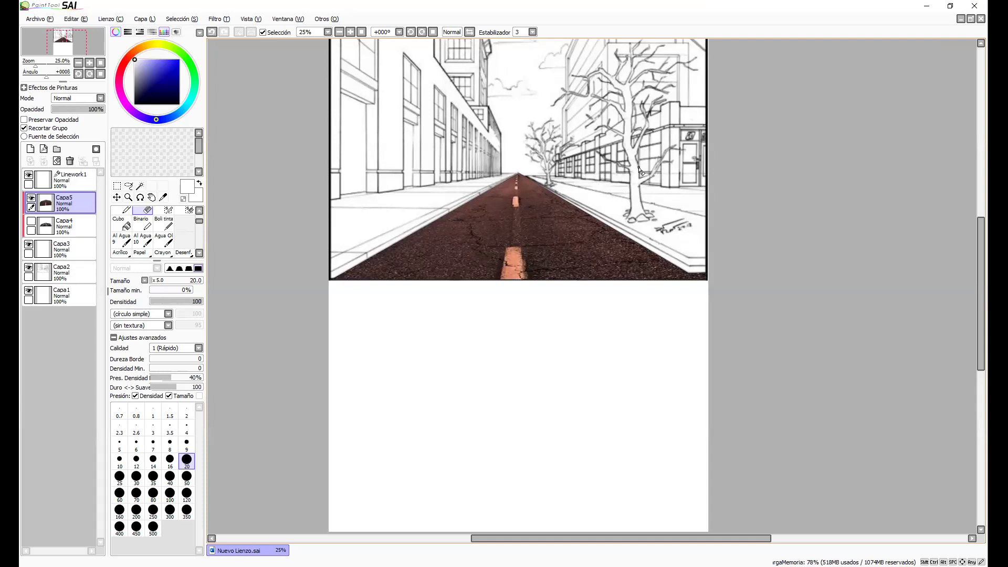
Apply the Brightness and Contrast filter to the reddish road image on Capa5 with Ahondar Color at its minimum.
left_click(215, 20)
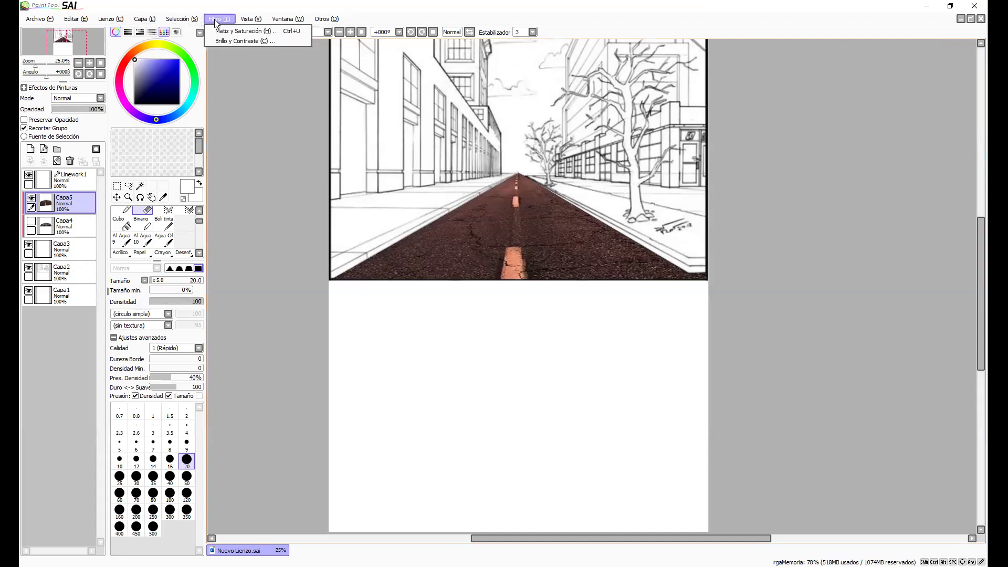
left_click(233, 41)
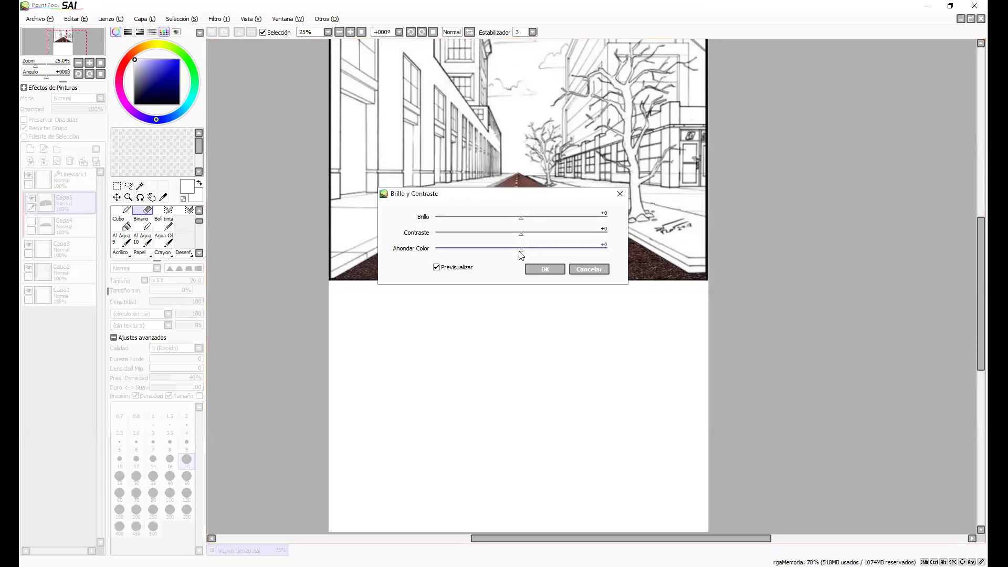
left_click_drag(519, 252, 411, 252)
left_click(531, 270)
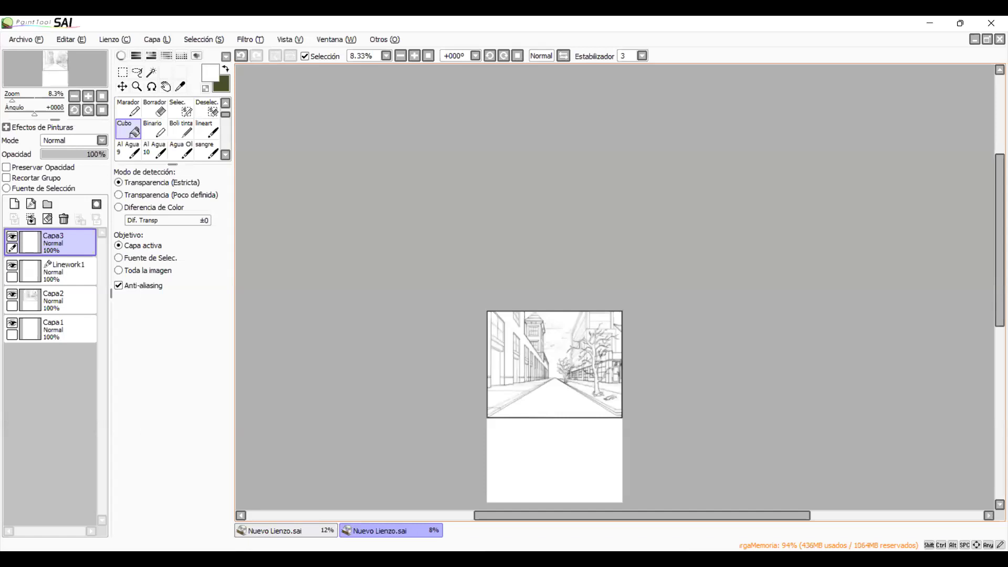
Paste the copied cracked-road image and, in transform mode, move it down over the road in the drawing.
scroll(554, 443, "up", 2)
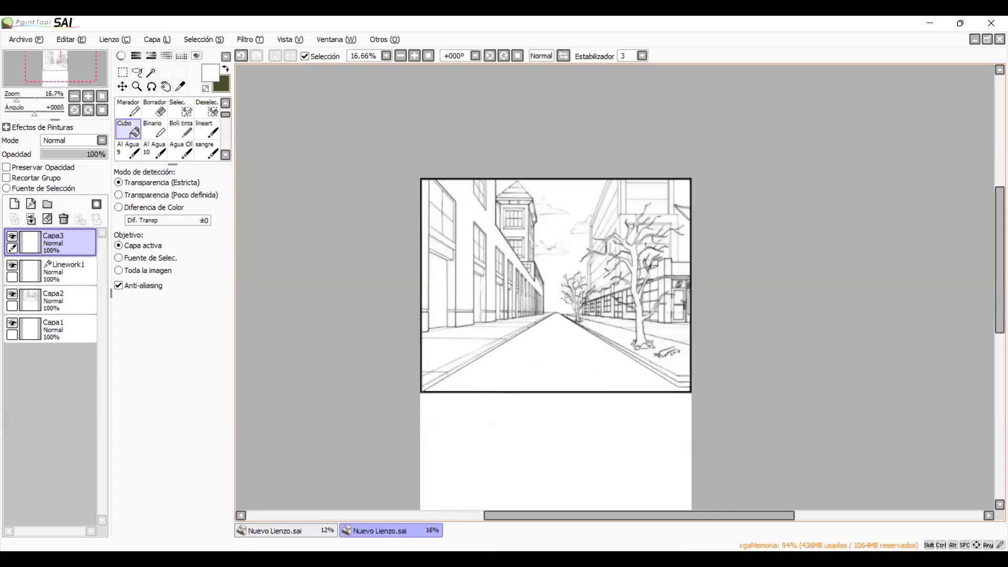
scroll(554, 443, "down", 1)
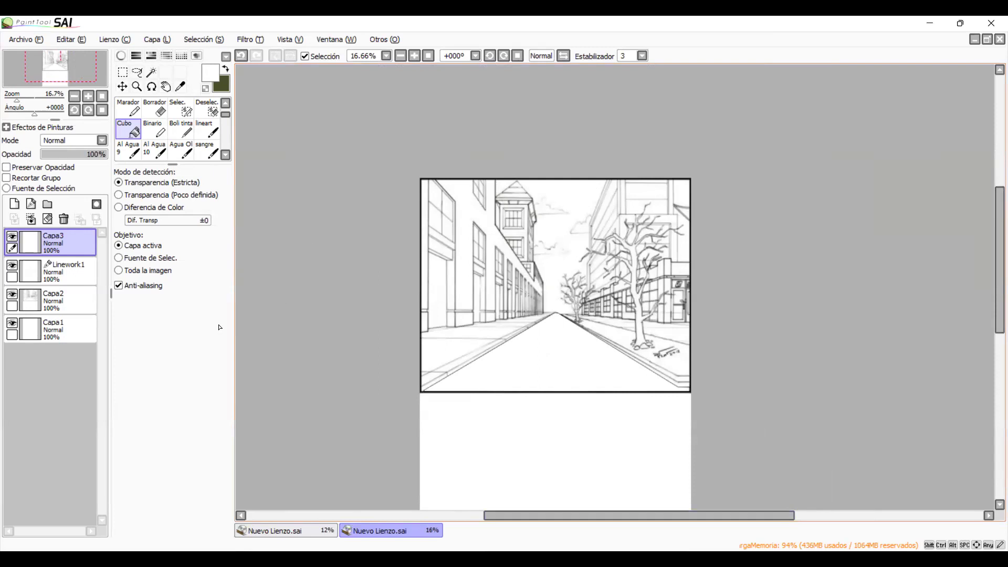
key("ctrl+v")
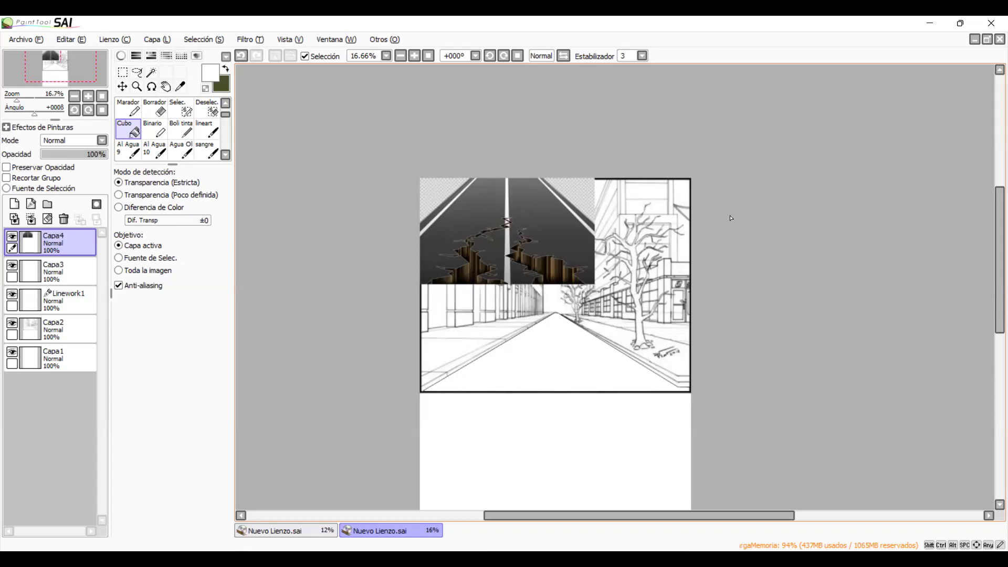
key("ctrl+t")
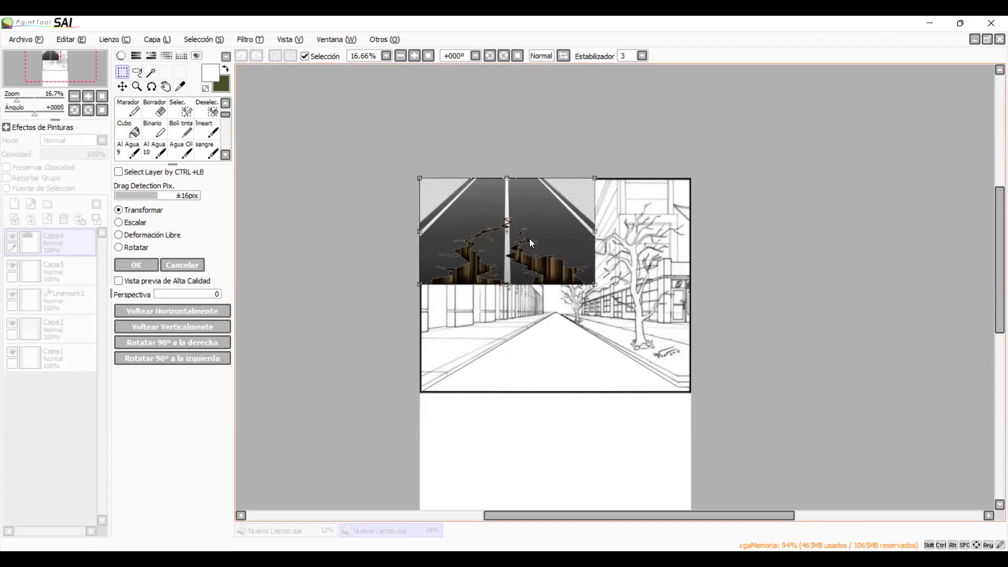
left_click_drag(511, 220, 576, 349)
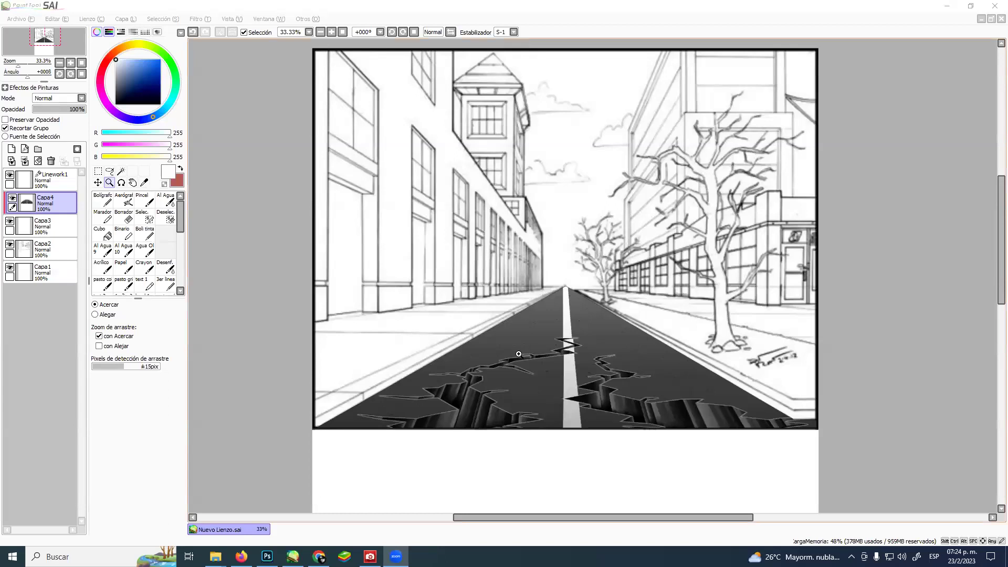
Select the Linework1 layer and toggle its visibility off and on to check the outline at the road's vanishing point.
left_click(565, 231)
mouse_move(577, 253)
left_mouse_down()
mouse_move(606, 275)
mouse_move(612, 373)
mouse_move(598, 418)
mouse_move(589, 435)
mouse_move(505, 420)
mouse_move(477, 259)
mouse_move(581, 212)
mouse_move(584, 268)
left_mouse_up()
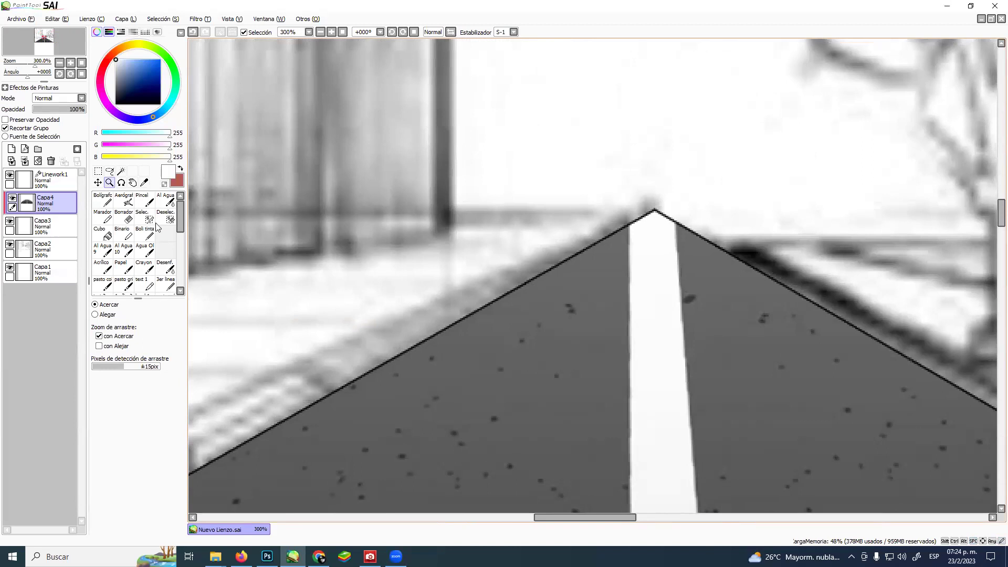
left_click(24, 178)
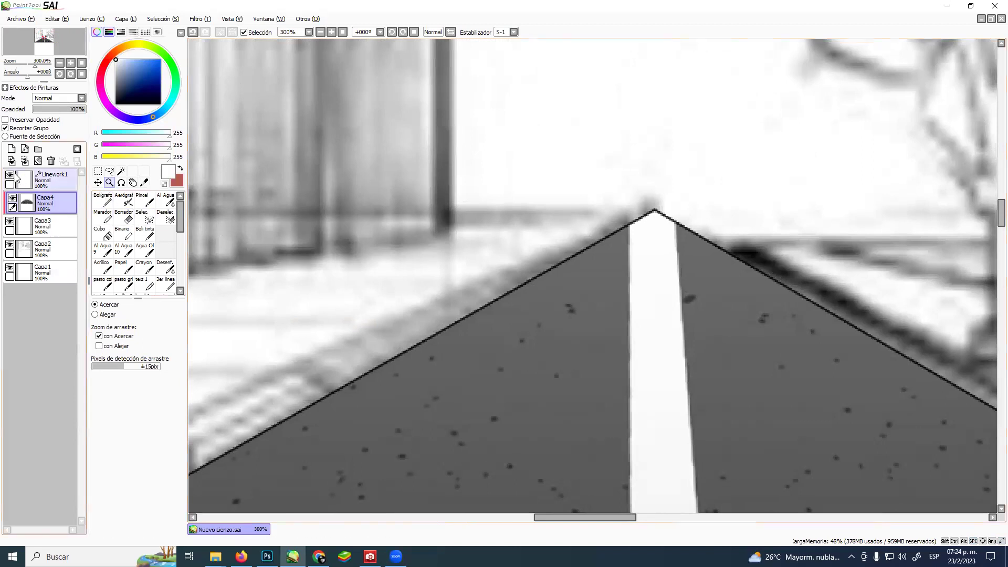
left_click(10, 175)
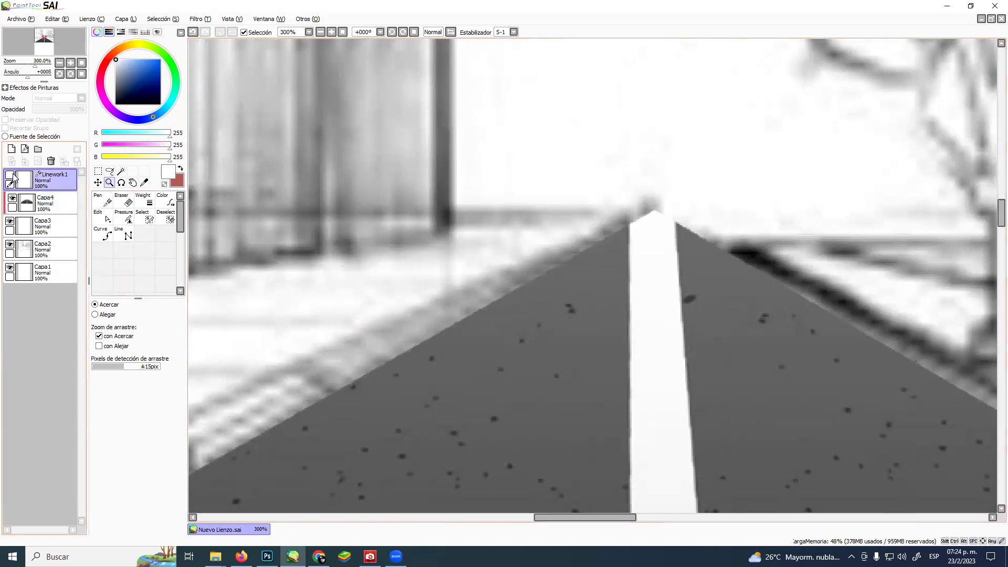
left_click(11, 175)
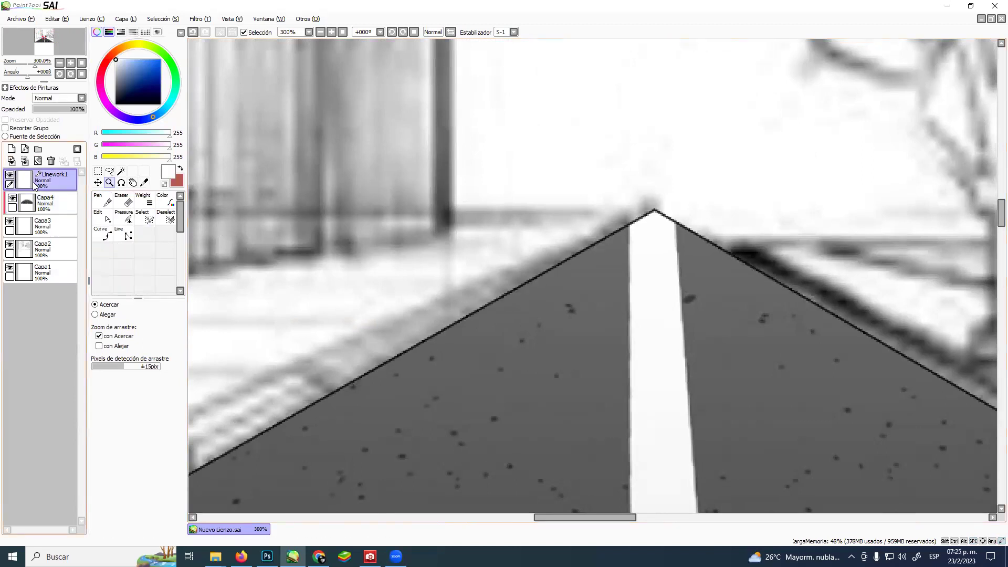
With the Line tool in black on Linework1, draw the horizon line from the far left building's corner to the road's vanishing point.
left_click(555, 241, "alt")
left_click(660, 246, "alt")
left_click(660, 247, "alt")
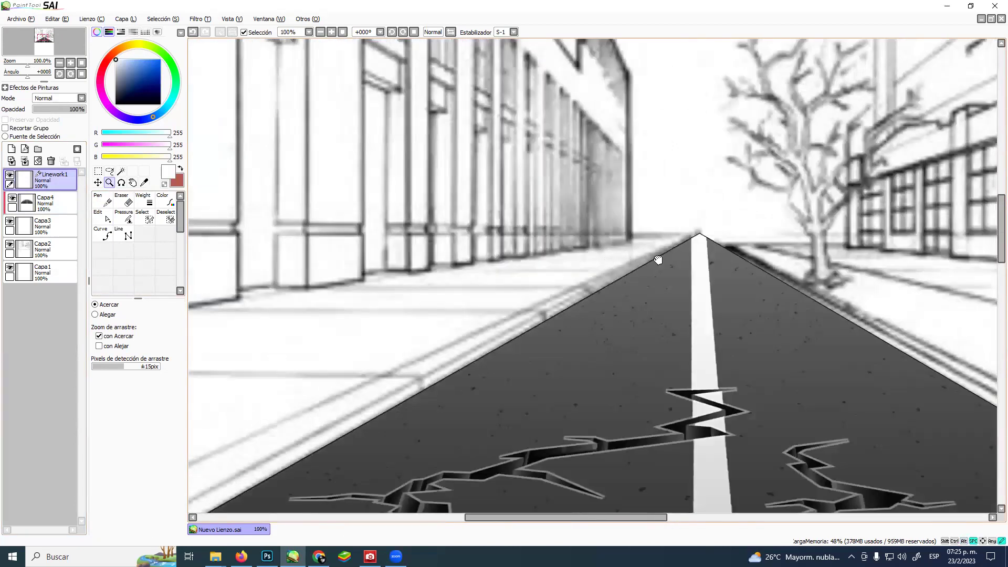
left_click_drag(658, 260, 692, 257)
left_click(693, 257)
left_click(728, 270, "alt")
left_click(728, 270, "alt")
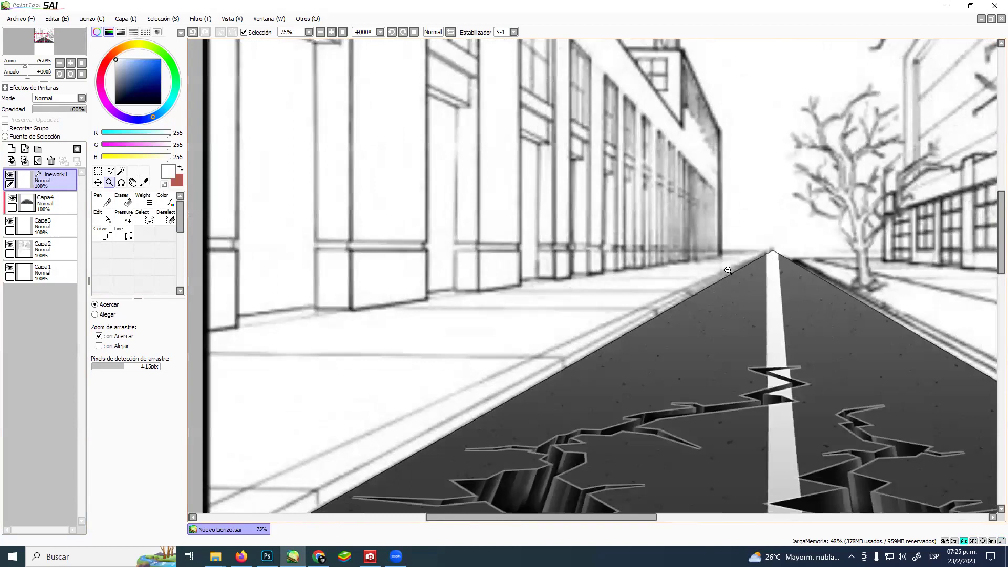
left_click(734, 263)
left_click(735, 262)
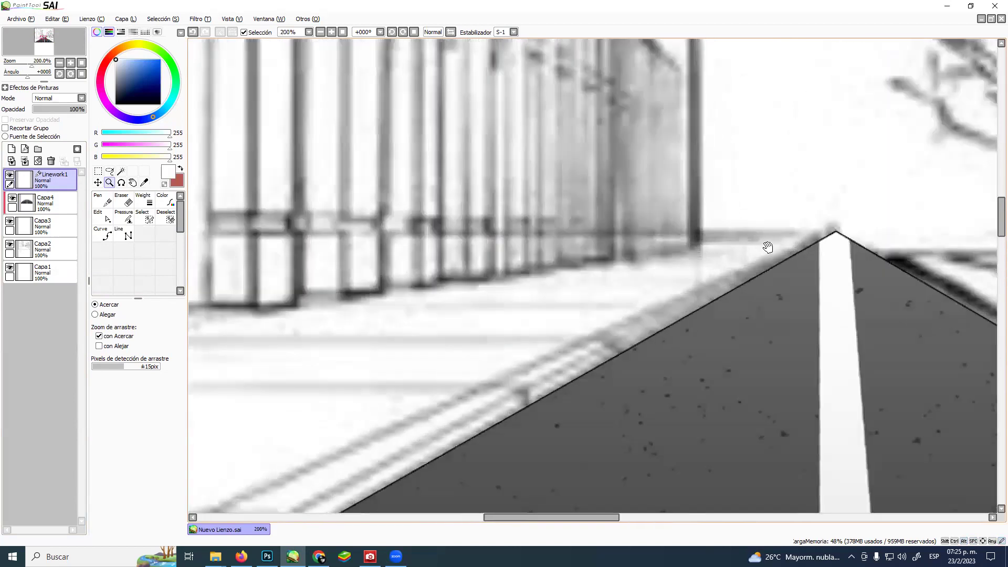
left_click_drag(767, 247, 710, 263)
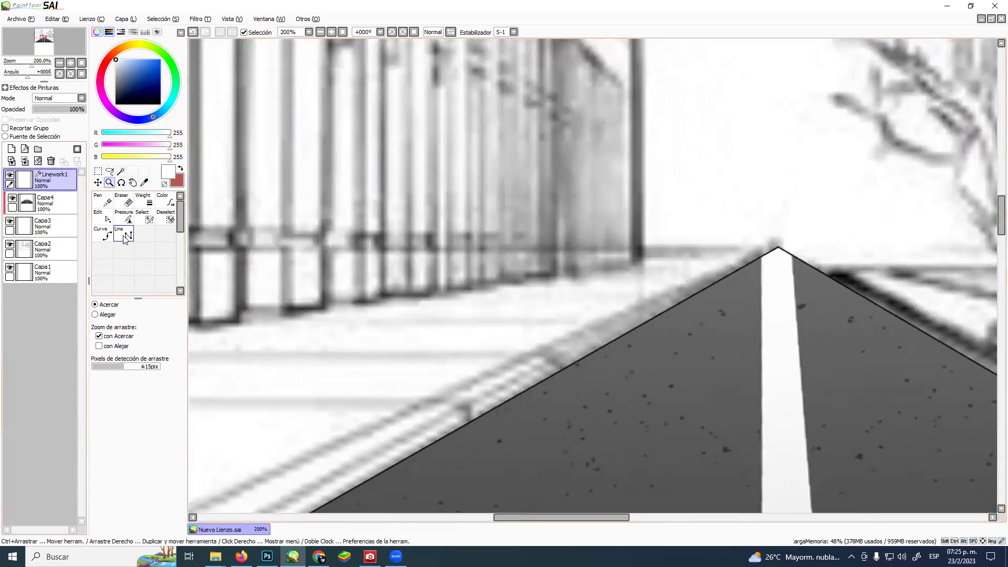
left_click(125, 237)
left_click(115, 104)
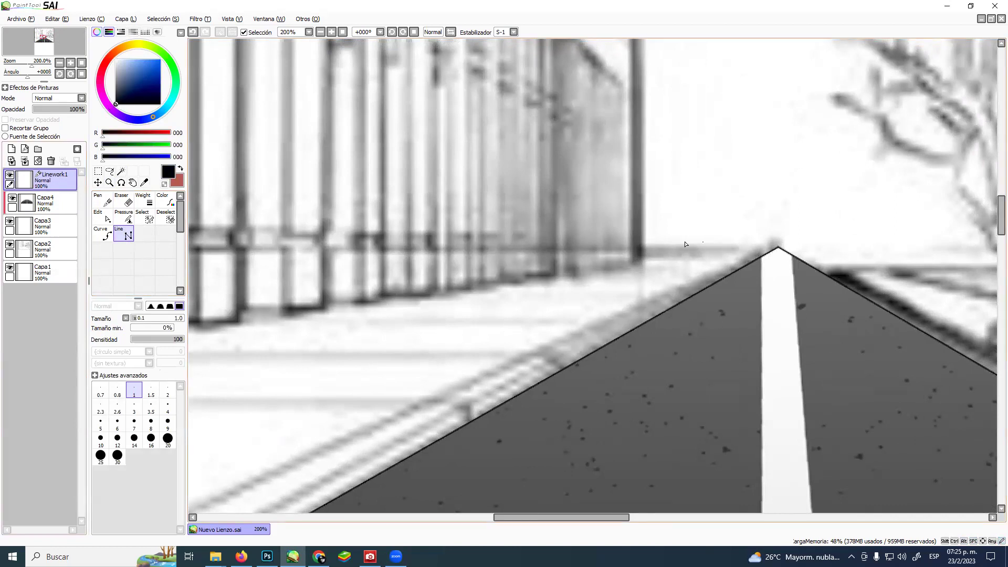
left_click(644, 247)
left_click(776, 246)
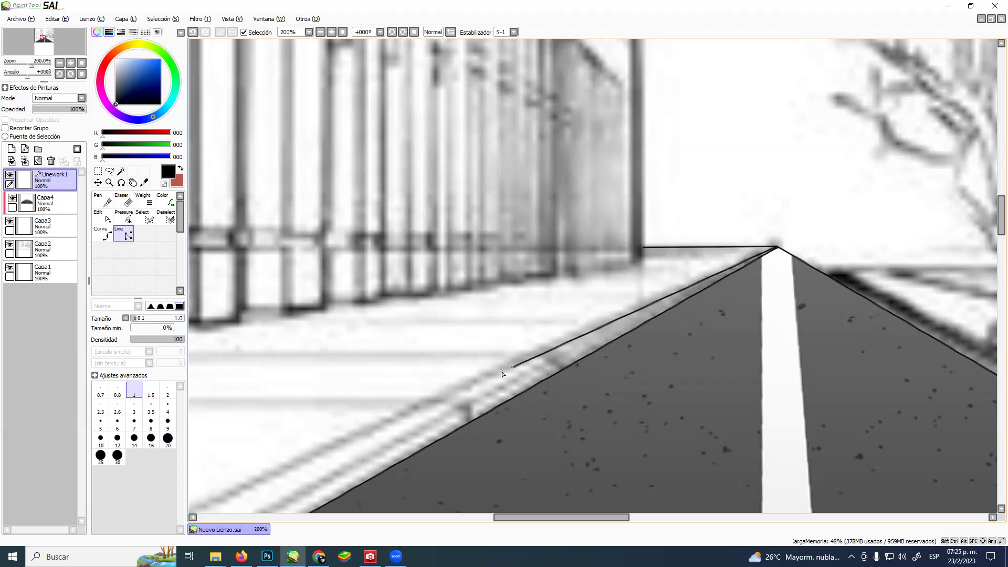
Continue the line from the vanishing point along the road's left edge to the drawing's bottom-left corner.
left_click_drag(456, 392, 609, 233)
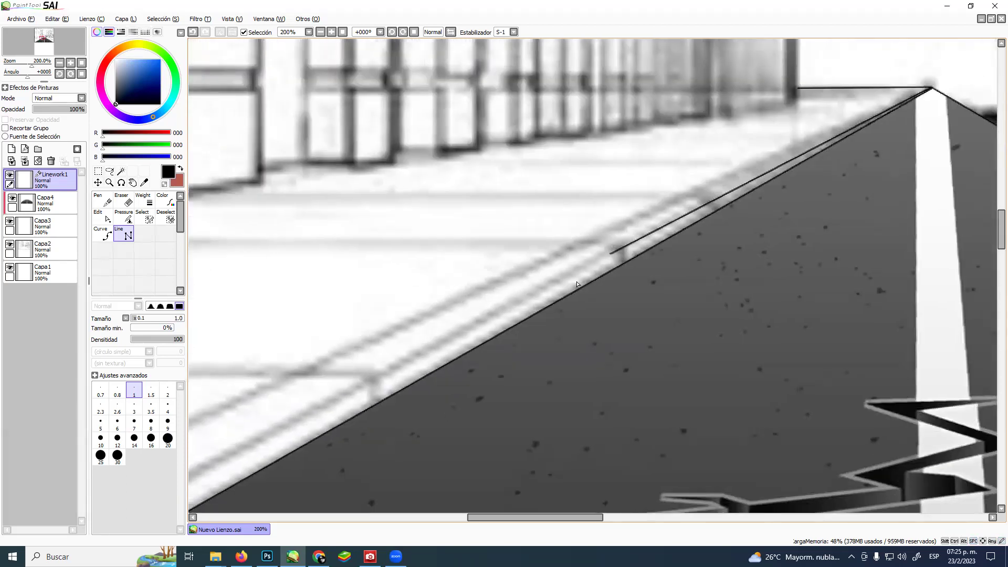
left_click(425, 361)
mouse_move(466, 332)
left_mouse_down()
mouse_move(704, 176)
mouse_move(866, 97)
mouse_move(591, 257)
mouse_move(600, 240)
left_mouse_up()
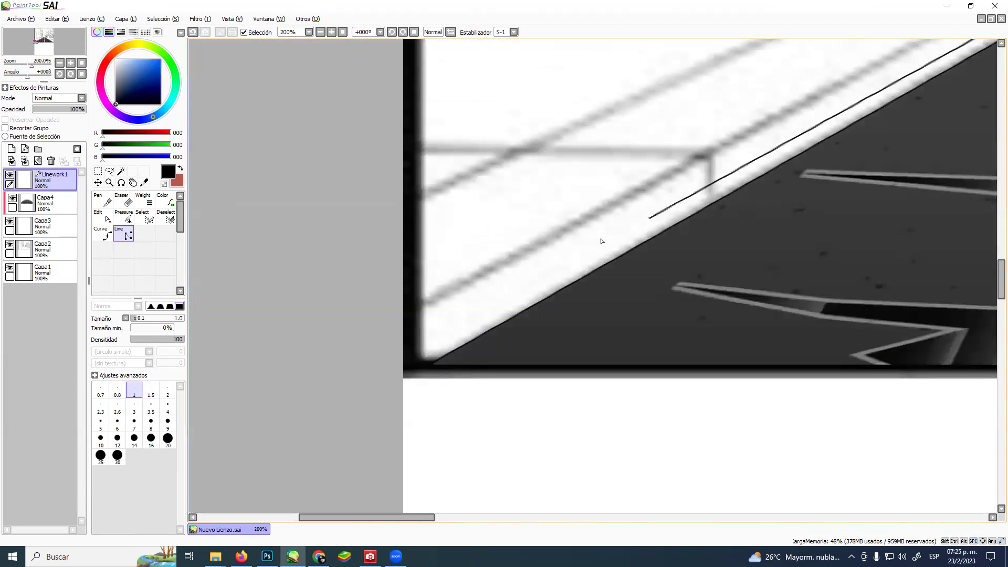
left_click(422, 369)
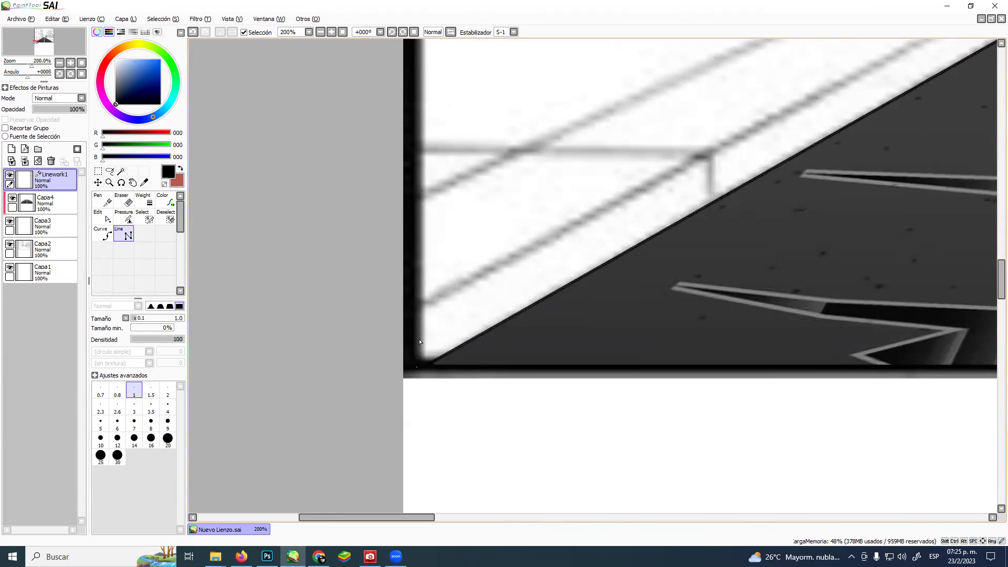
Extend the line up the drawing's left border to the base of the nearest left building.
left_click_drag(443, 39, 401, 318)
scroll(367, 269, "up", 3)
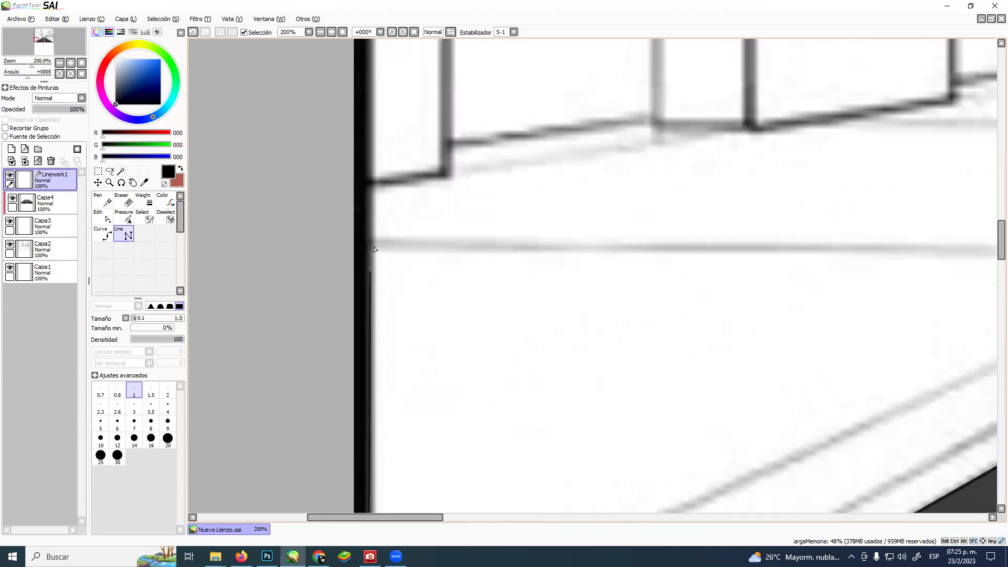
left_click(368, 188)
Run the line along the base of the left buildings to the far corner and close the sidewalk outline at the horizon line.
left_click_drag(760, 134, 7, 427)
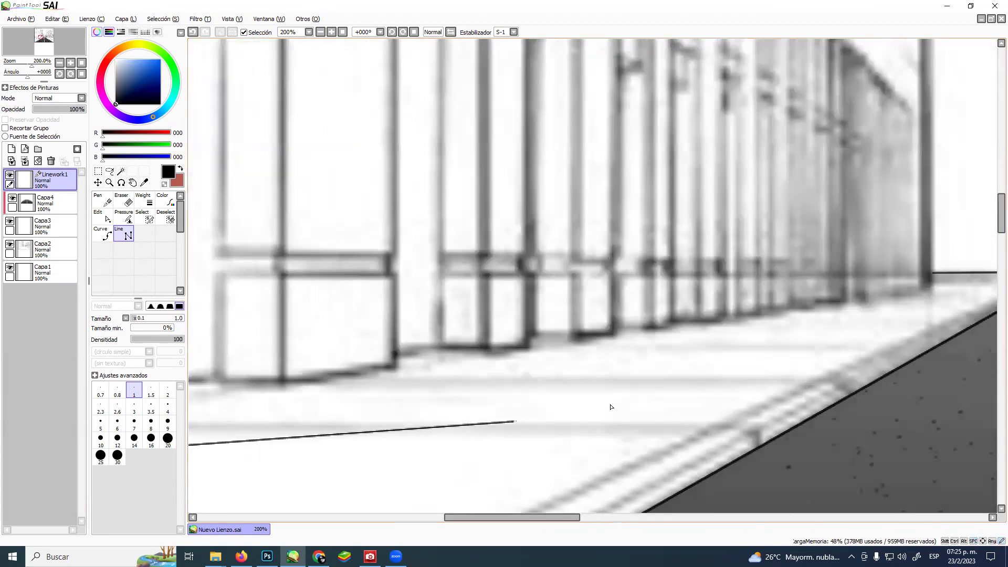
left_click_drag(466, 362, 295, 365)
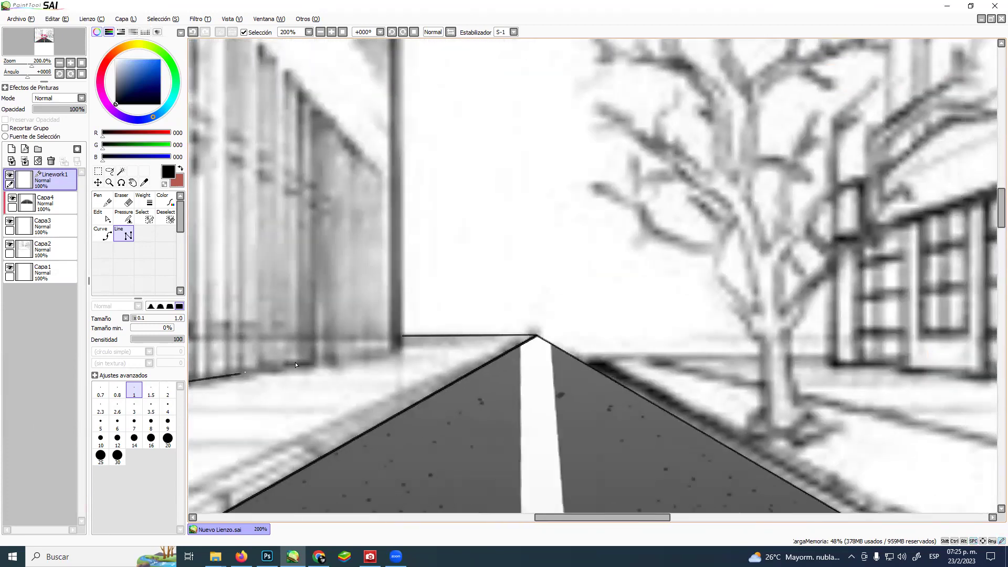
left_click(402, 353)
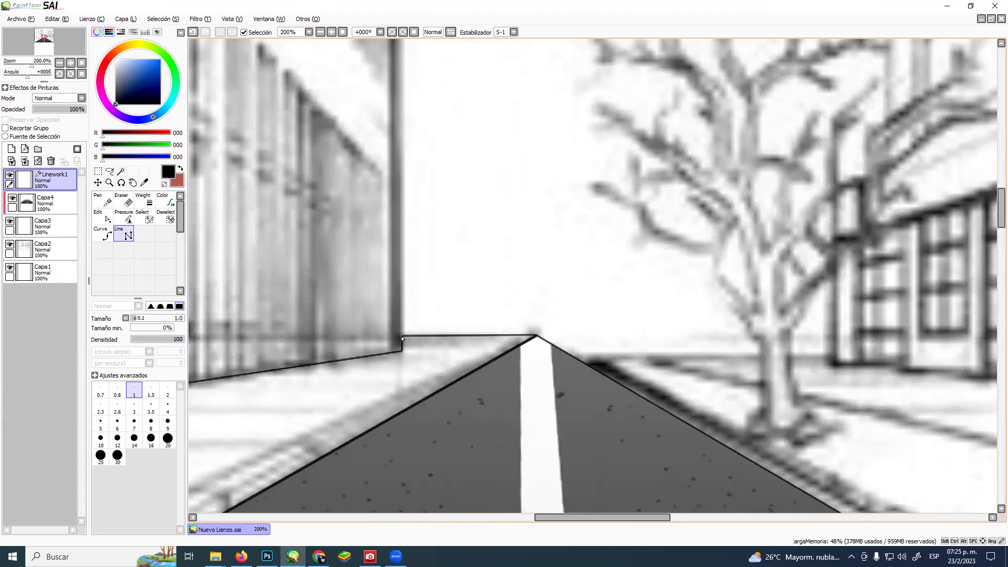
left_click(402, 336)
Select the enclosed left sidewalk area with the magic wand on the Linework1 layer.
left_click(109, 182)
left_click(461, 305, "alt")
left_click(446, 393, "alt")
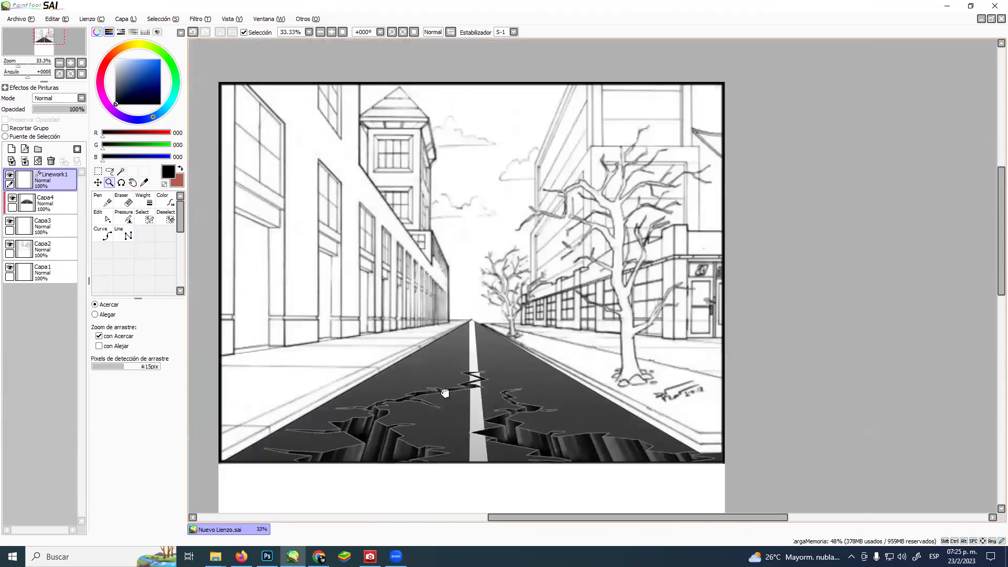
left_click(242, 295)
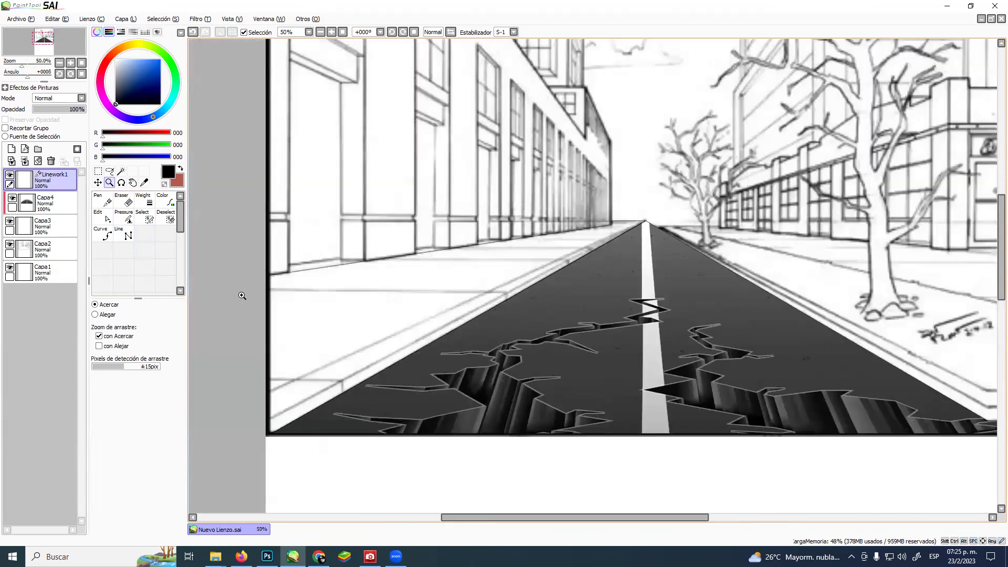
left_click(121, 171)
left_click(427, 315)
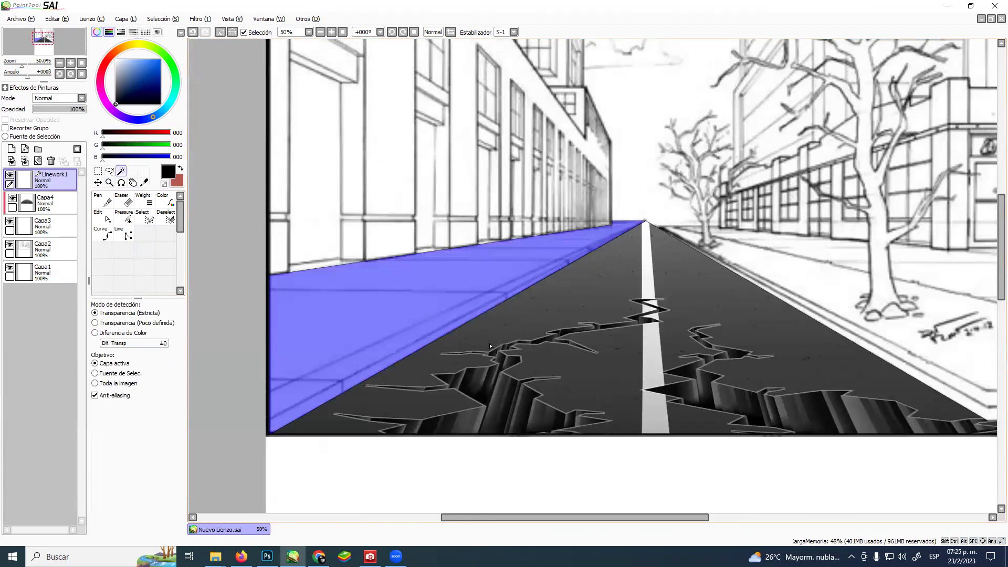
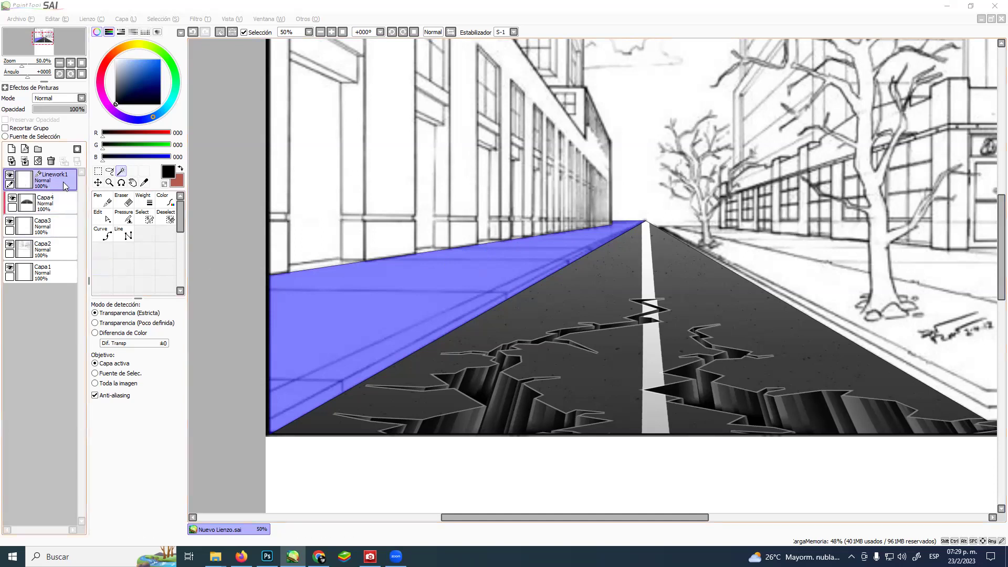
left_click(124, 235)
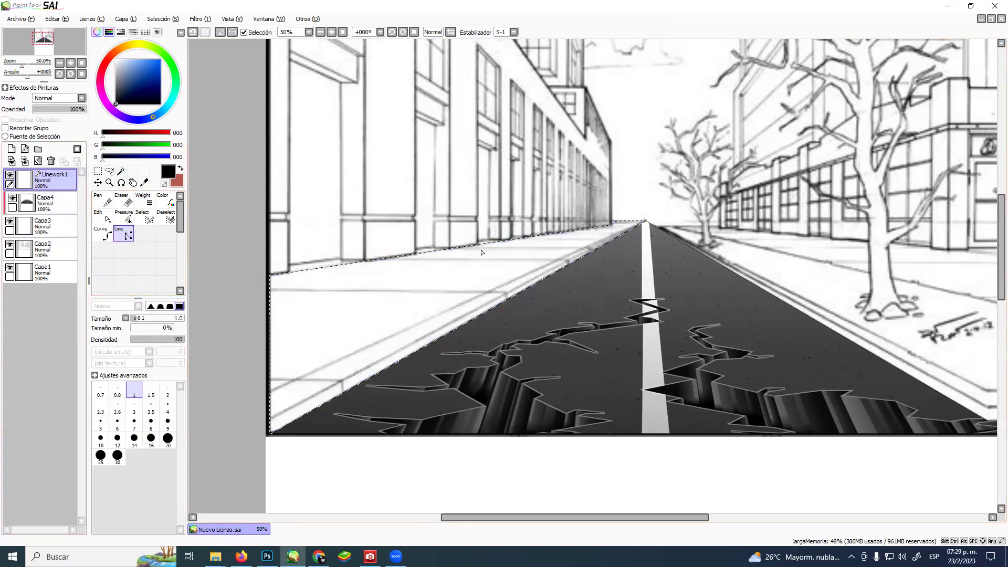
left_click(120, 171)
left_click(462, 304)
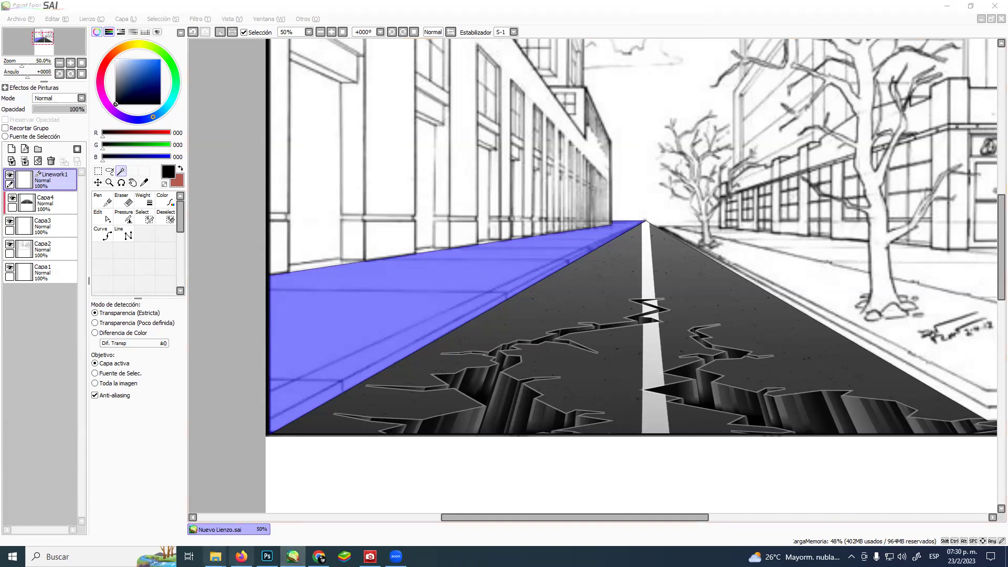
Switch to the Firefox browser and search Google Images for "vereda".
left_click(241, 556)
double_click(288, 69)
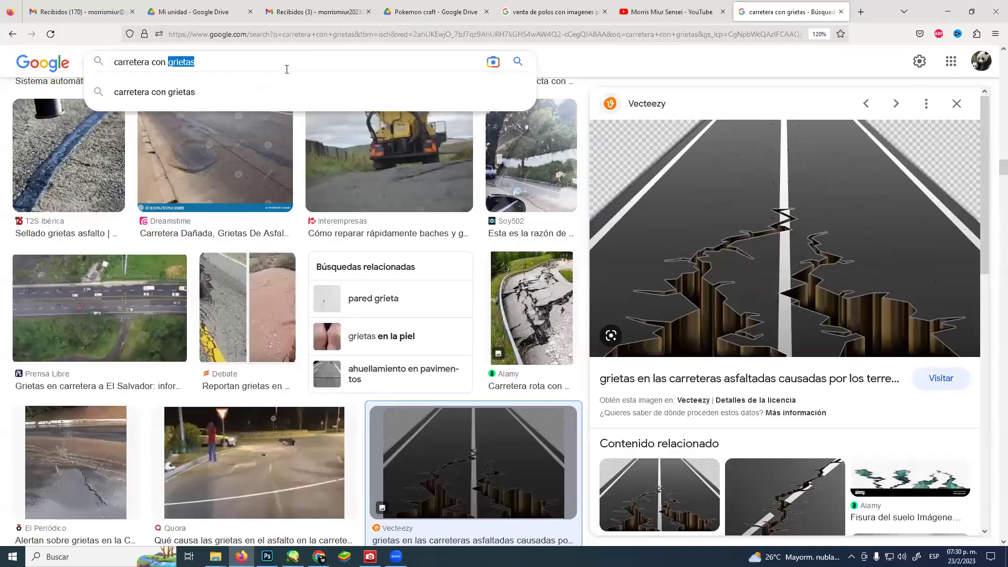
key("ctrl+a")
type("vereda")
key("Return")
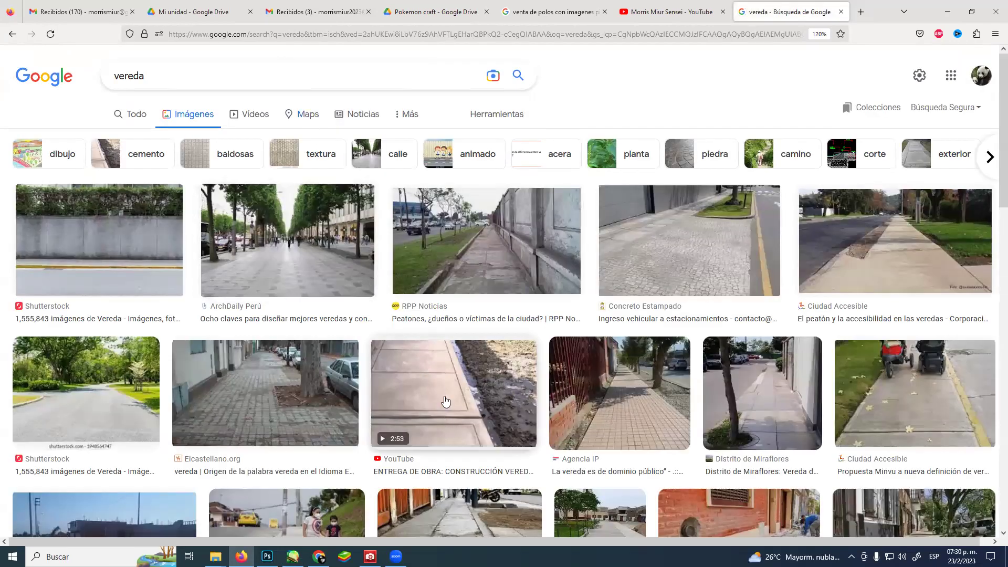
Open the Concreto Estampado cobblestone sidewalk photo from the results and copy the image.
left_click(712, 267)
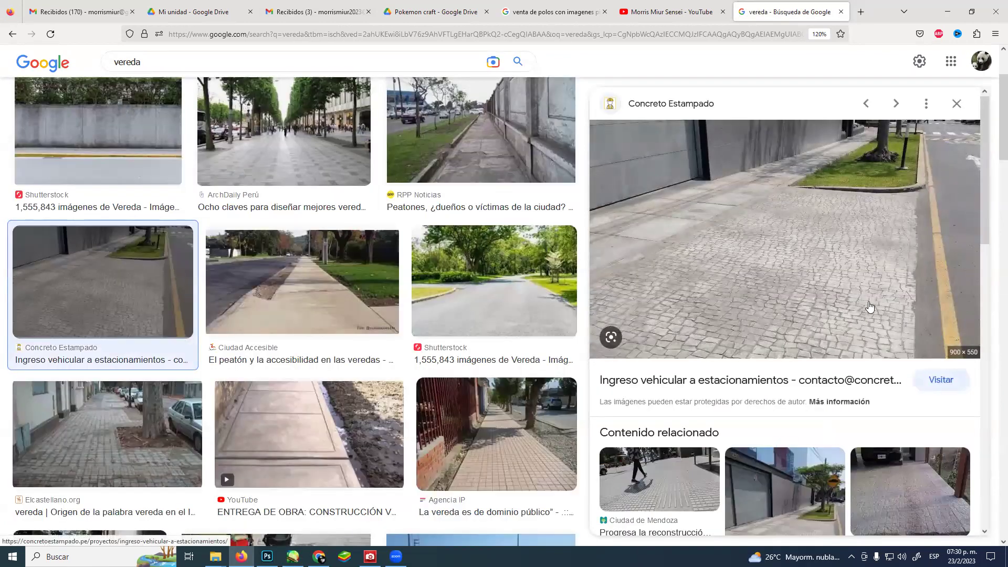
right_click(822, 245)
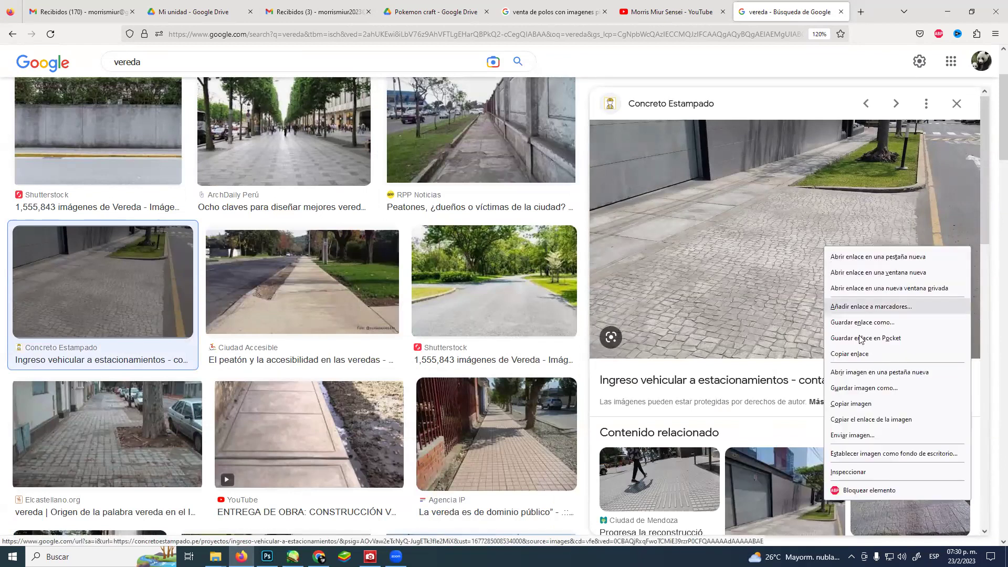
left_click(860, 397)
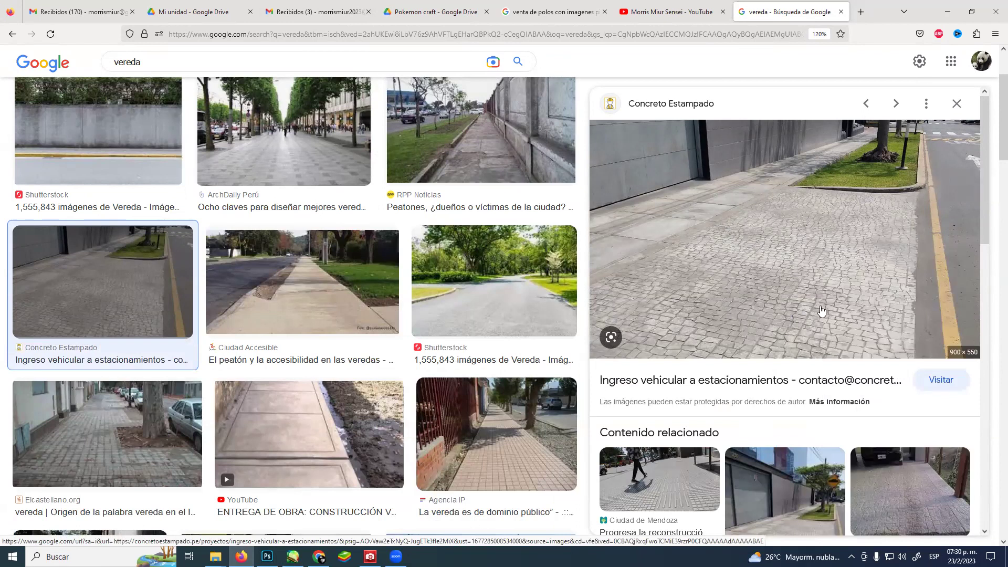
Look through the related sidewalk photos, including the tiled pavement from Agencia IP, for alternative textures.
scroll(847, 352, "down", 2)
scroll(847, 352, "down", 5)
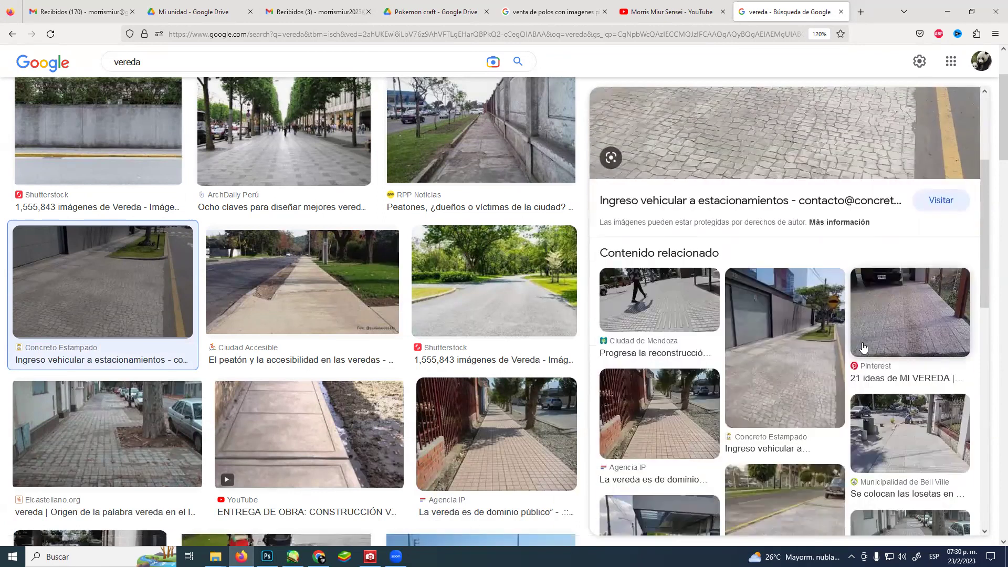
left_click(677, 437)
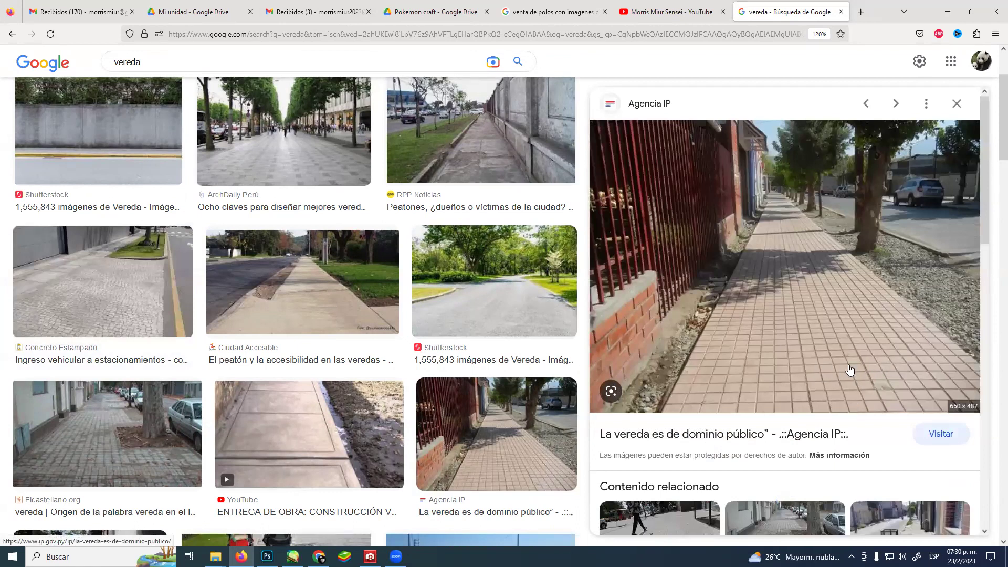
scroll(840, 377, "down", 2)
scroll(842, 377, "down", 2)
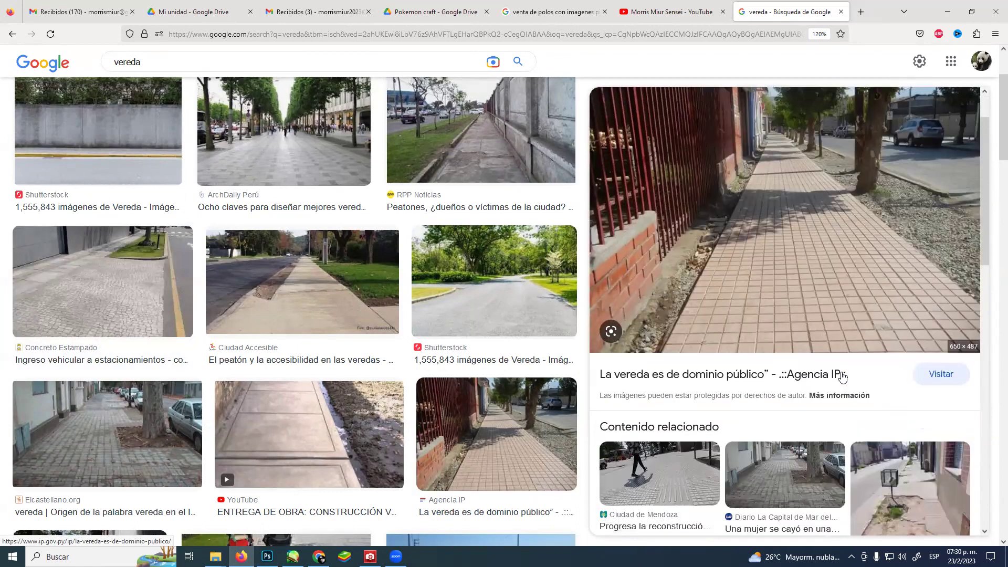
scroll(842, 377, "up", 3)
scroll(818, 346, "down", 5)
scroll(815, 345, "up", 3)
scroll(816, 345, "down", 5)
scroll(816, 344, "down", 6)
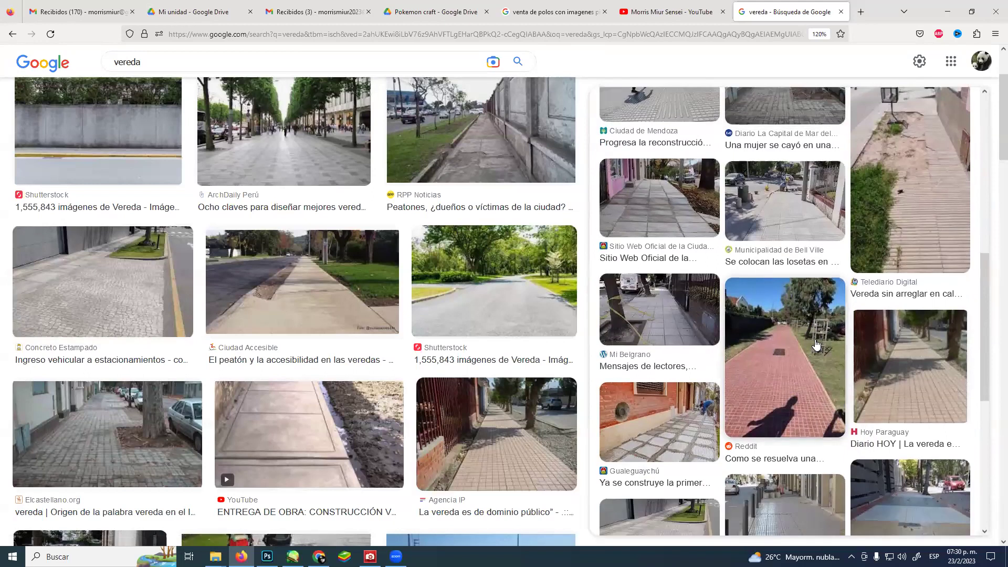
scroll(815, 344, "up", 10)
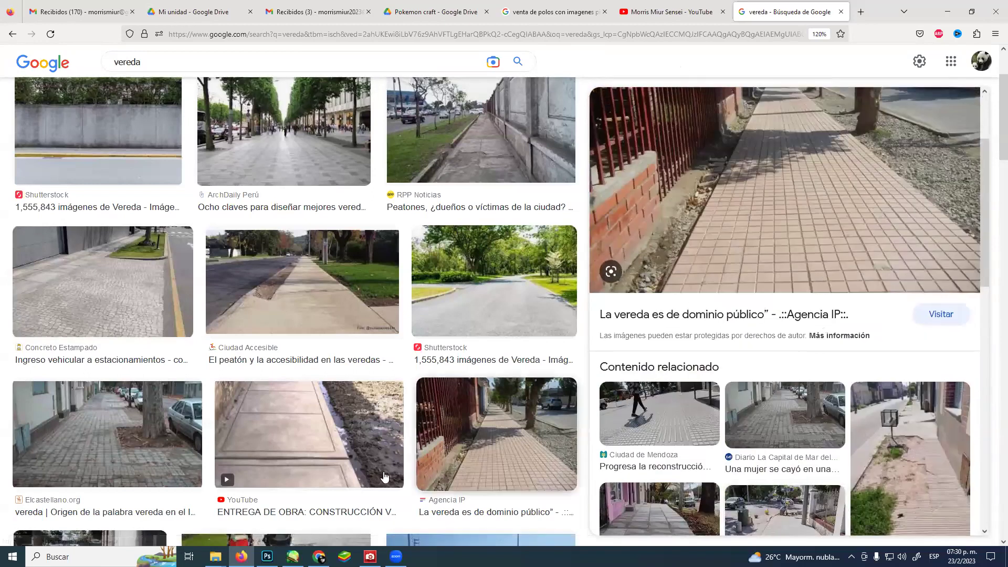
Switch back to PaintTool SAI and fill the selected left sidewalk with white on a new layer above Capa4.
left_click(292, 556)
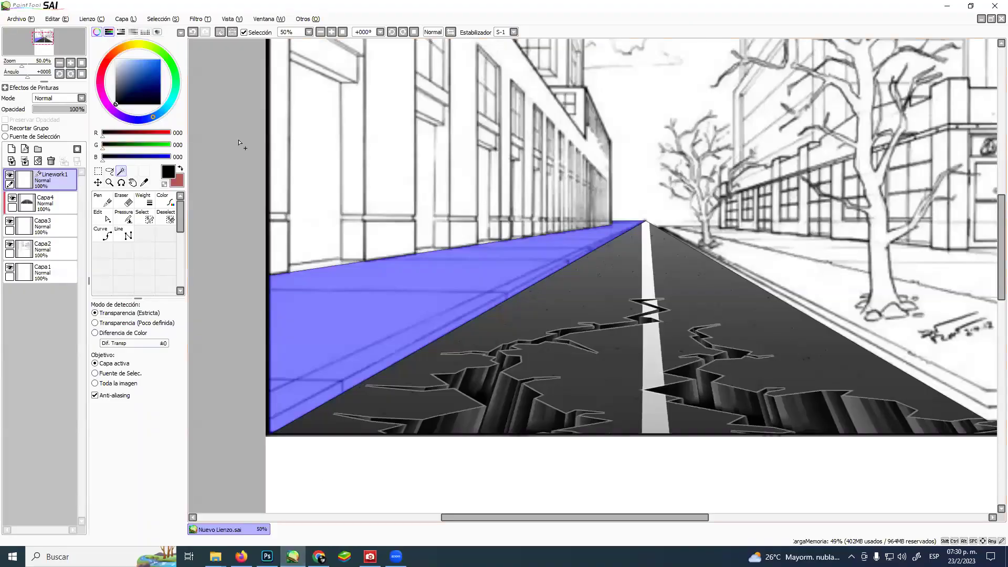
left_click(65, 208)
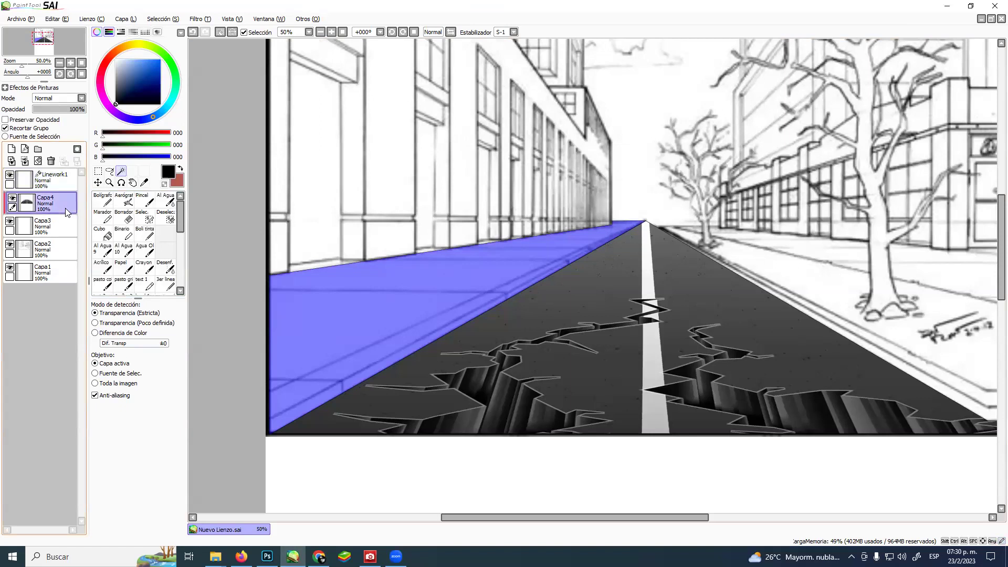
left_click(11, 149)
left_click(103, 234)
left_click(132, 72)
left_click(116, 59)
left_click(369, 330)
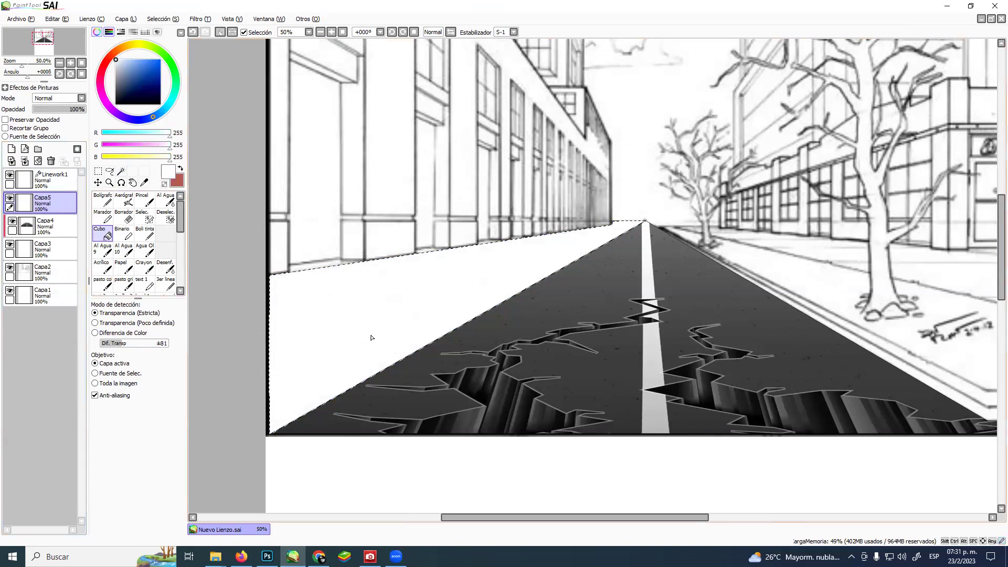
Clear the sidewalk selection and paste the copied cobblestone photo as a new layer above the white fill.
key("ctrl")
key("ctrl+d")
key("ctrl+shift+n")
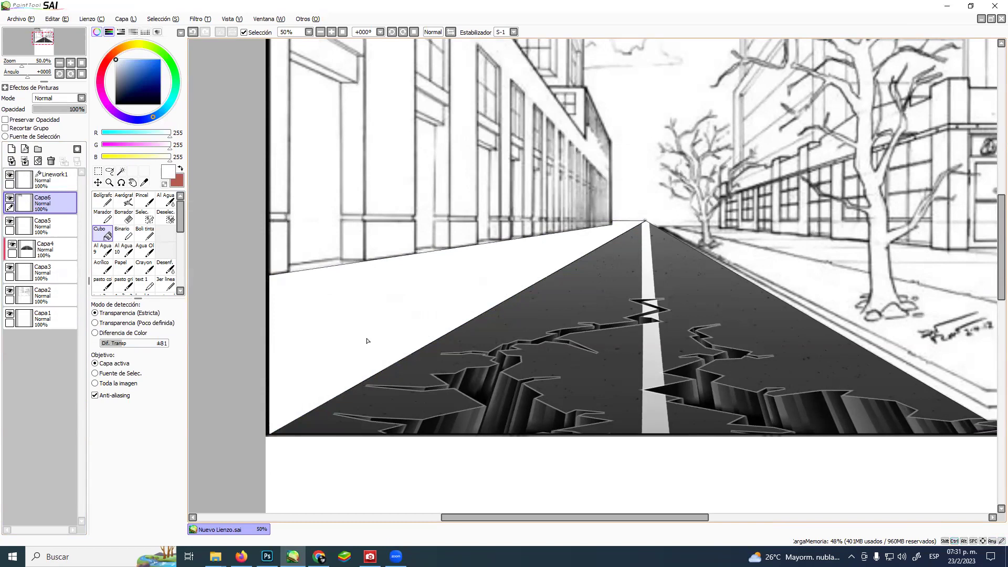
Move the pasted photo down over the far part of the left sidewalk and clip it to the white fill layer.
scroll(531, 261, "up", 5)
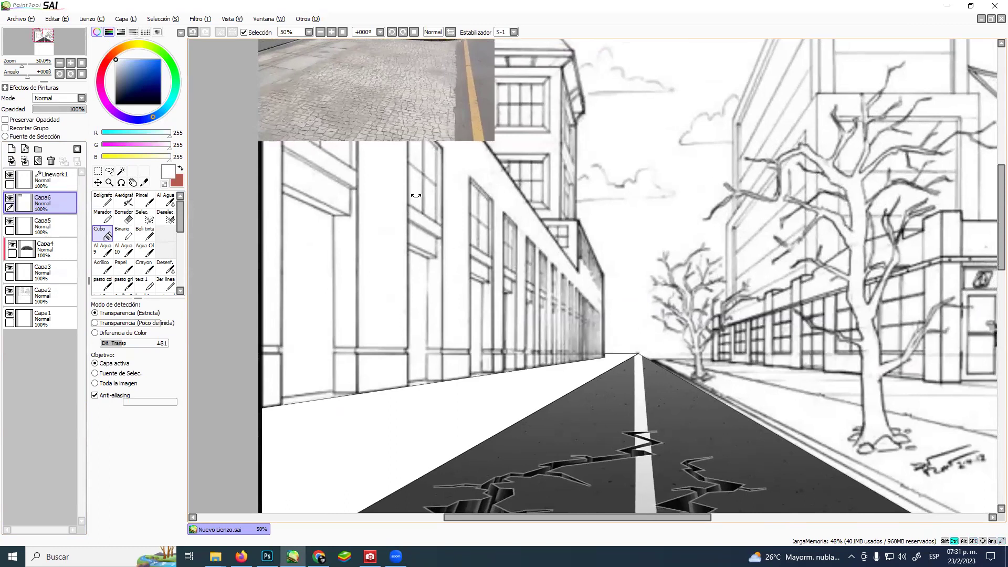
key("ctrl+t")
left_click_drag(389, 123, 404, 451)
scroll(530, 235, "down", 1)
scroll(530, 235, "down", 3)
left_click_drag(457, 238, 580, 228)
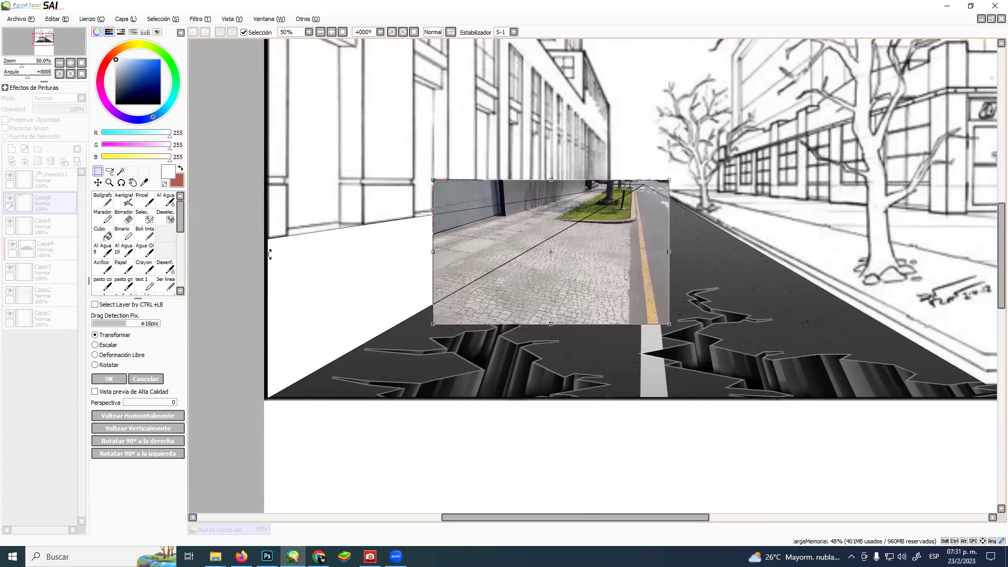
left_click(112, 380)
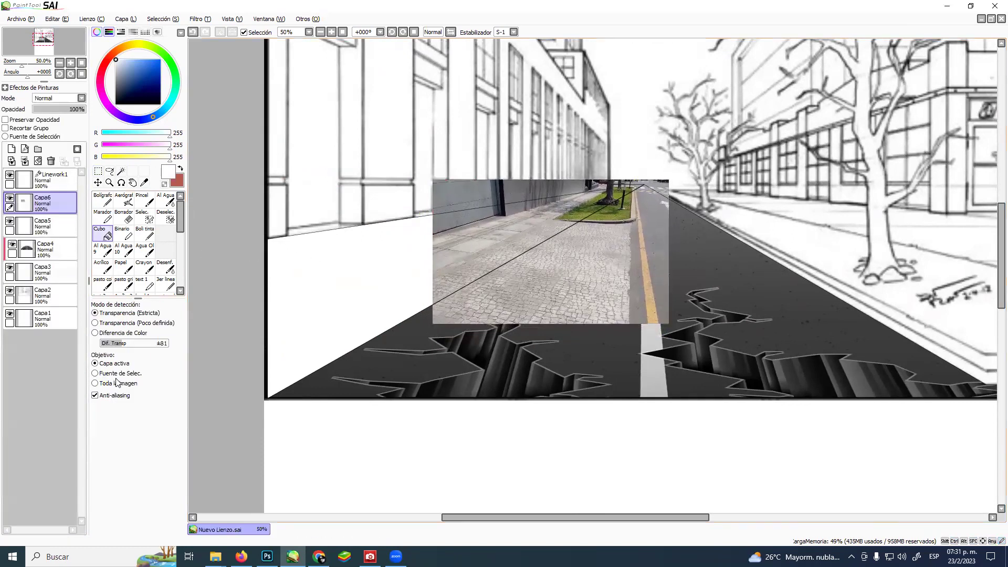
left_click(5, 129)
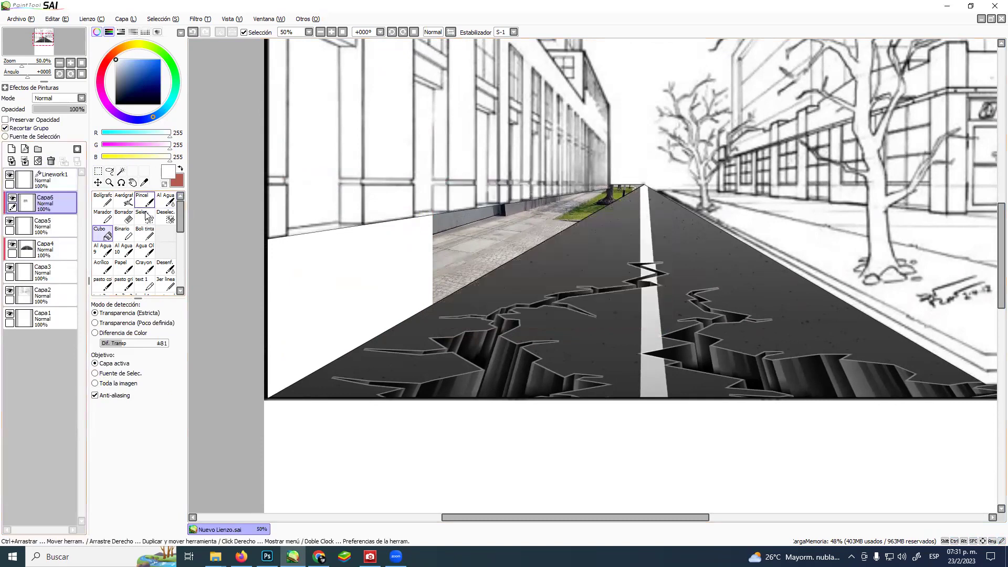
Free-deform the clipped photo, stretching its left edge past the drawing's left border and raising its left corners.
key("ctrl")
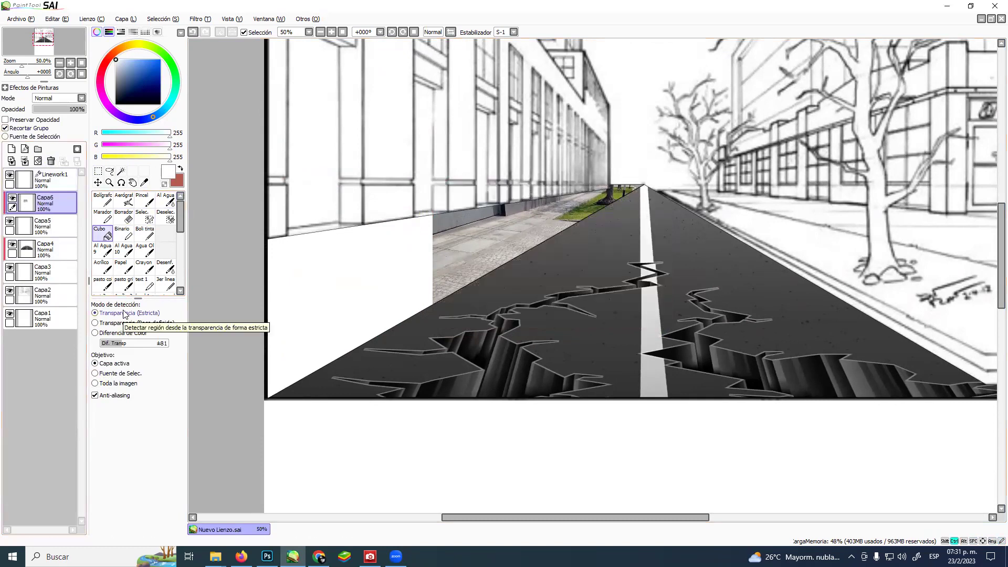
key("ctrl+t")
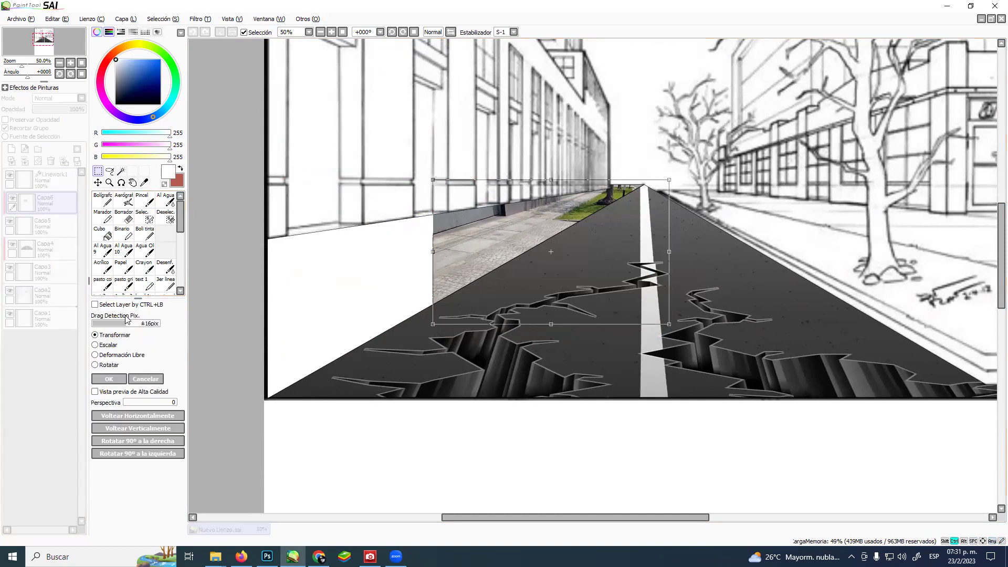
left_click(95, 356)
left_click_drag(537, 209, 578, 208)
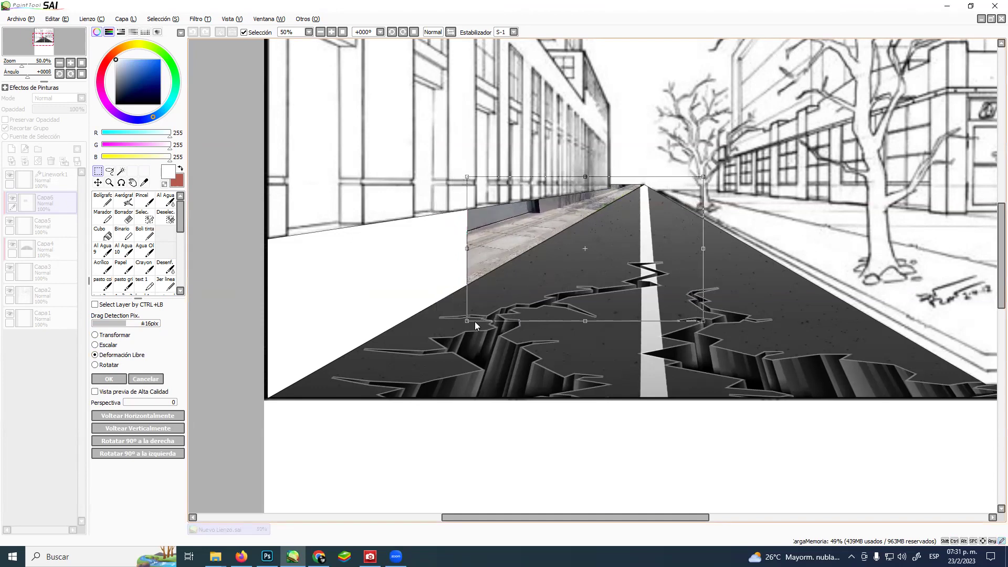
left_click_drag(467, 249, 239, 336)
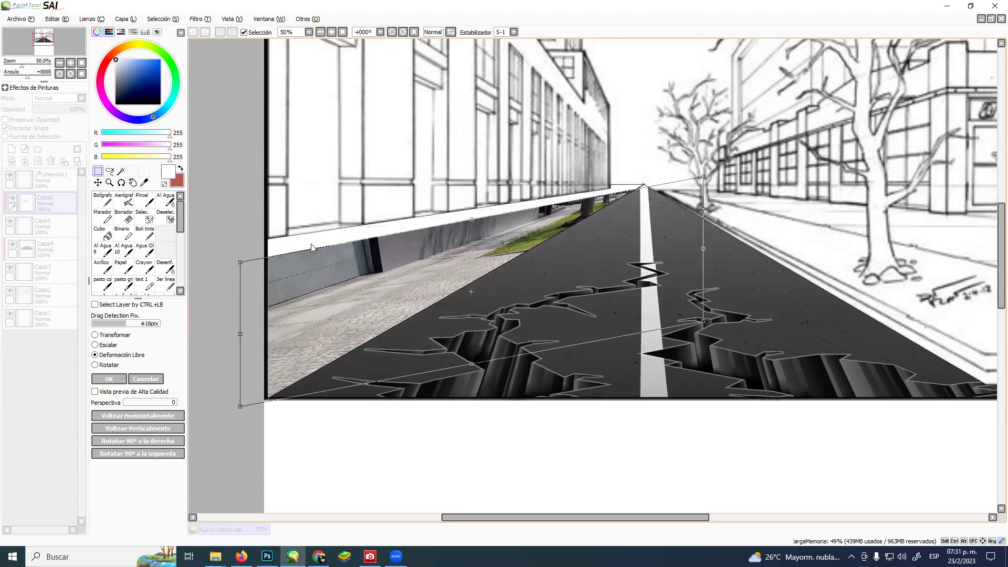
left_click_drag(239, 267, 233, 129)
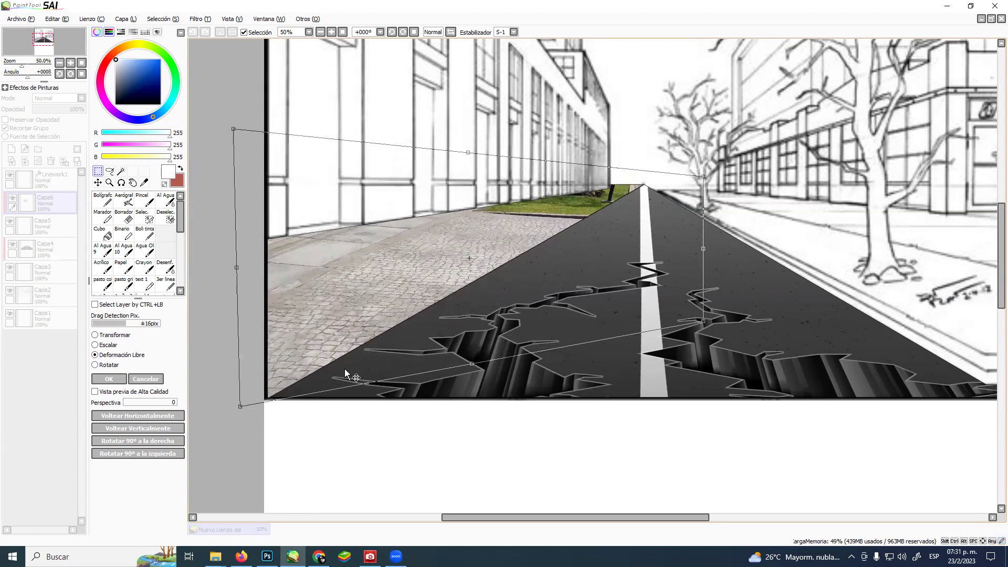
left_click_drag(240, 405, 185, 272)
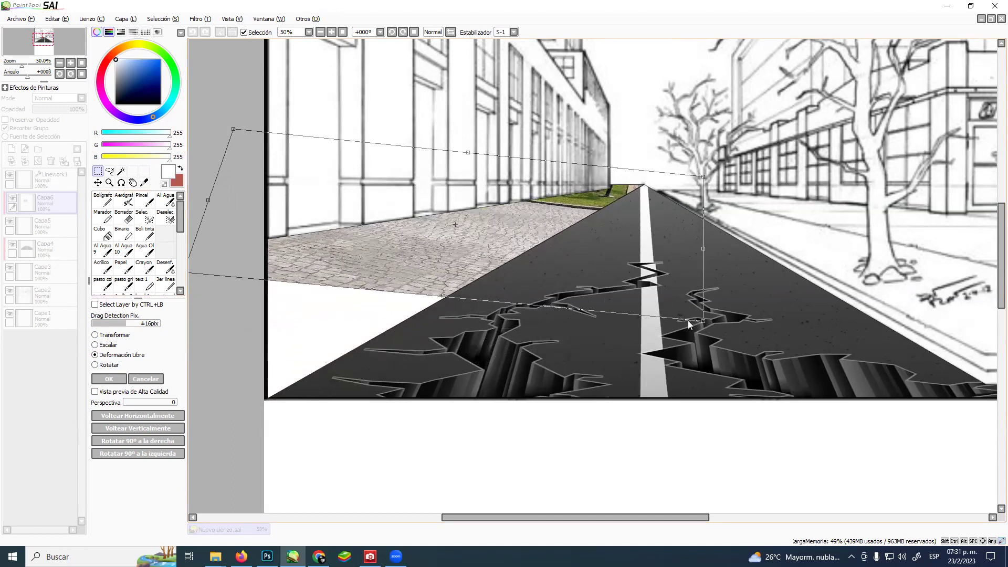
Pull the photo's lower corners outward and shift it so the cobblestones reach the sidewalk's bottom-left corner.
left_click_drag(704, 331, 590, 465)
left_click_drag(532, 267, 675, 212)
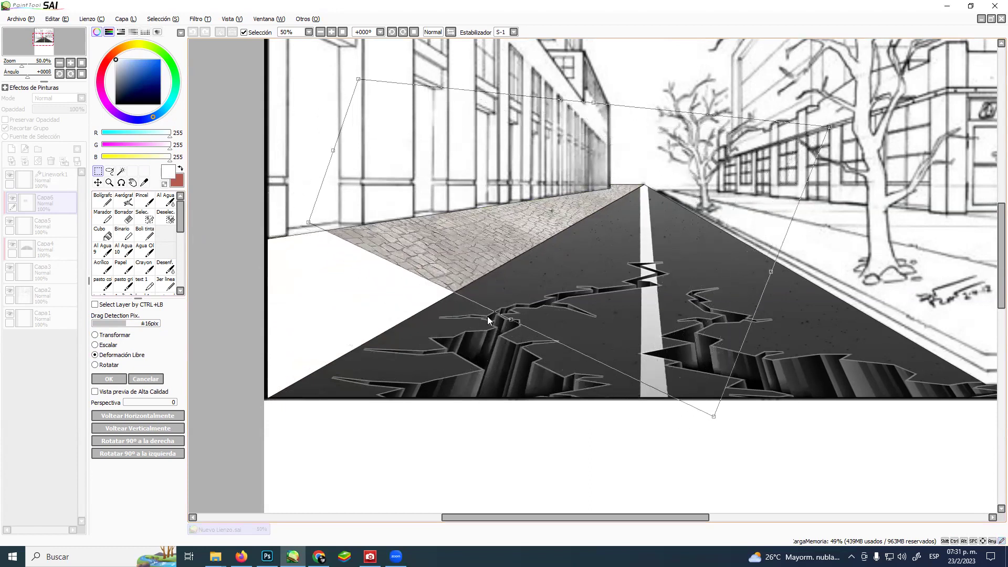
left_click_drag(510, 320, 313, 451)
left_click_drag(578, 309, 698, 279)
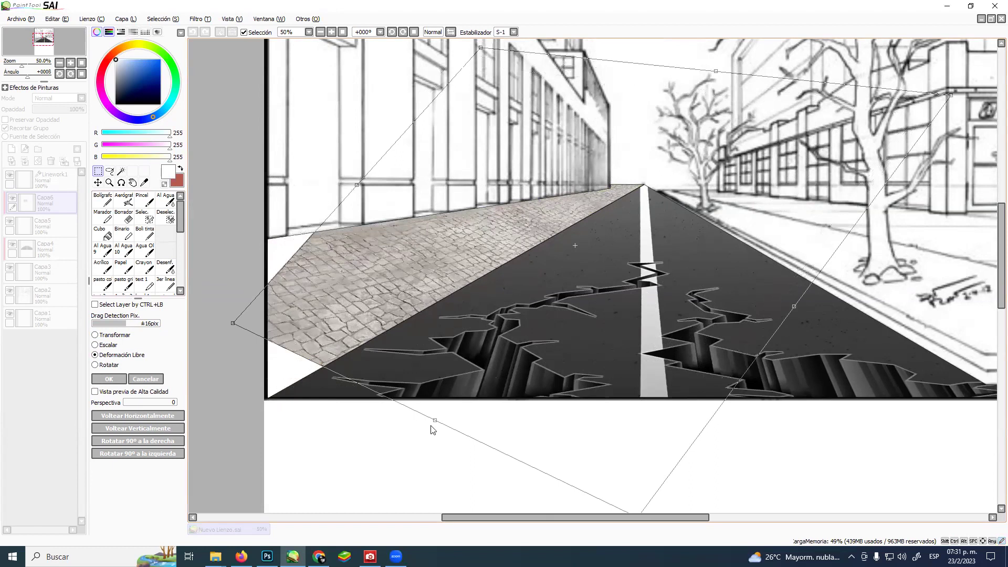
left_click_drag(417, 423, 275, 438)
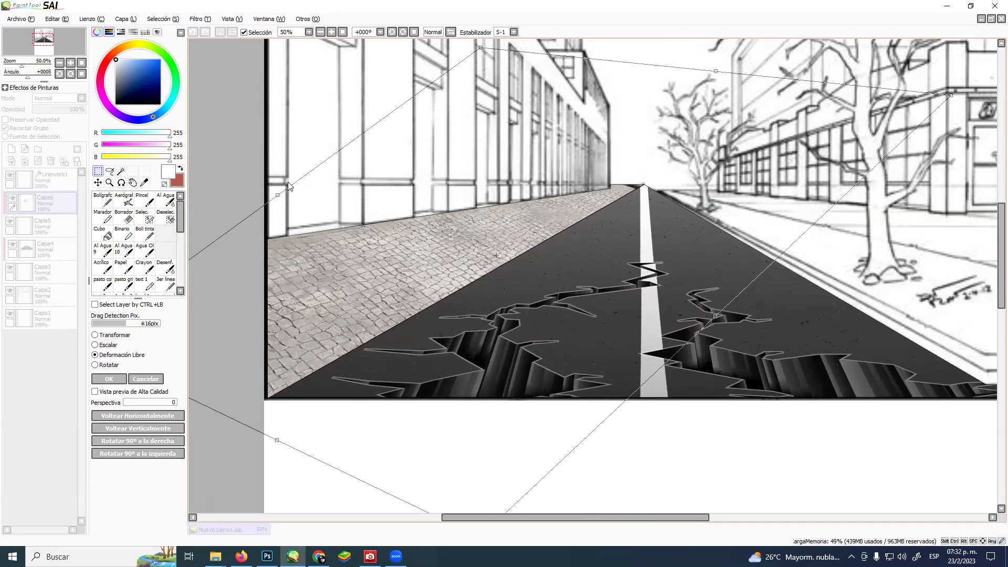
Adjust the photo's left side and upper corner so cobblestones fill the sidewalk up to the buildings, and apply the deformation.
left_click_drag(280, 195, 167, 279)
left_click_drag(512, 260, 568, 210)
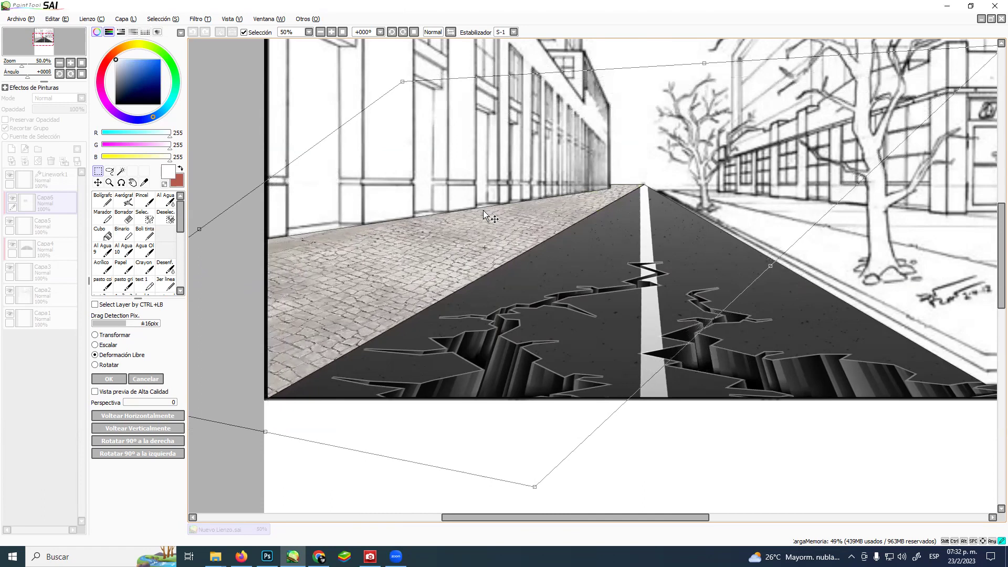
left_click_drag(402, 81, 454, 104)
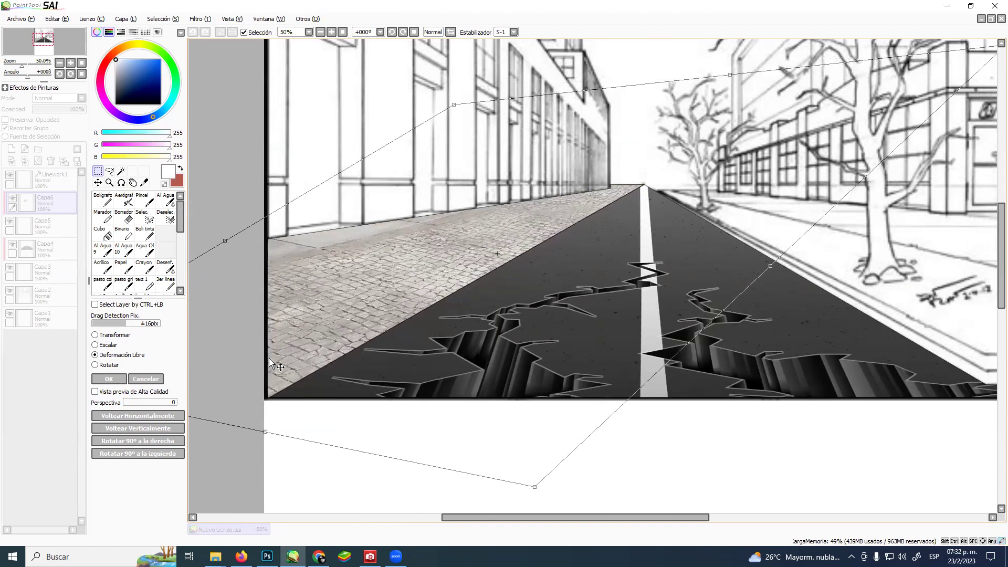
scroll(507, 324, "left", 5)
left_click_drag(263, 379, 11, 276)
scroll(414, 265, "right", 3)
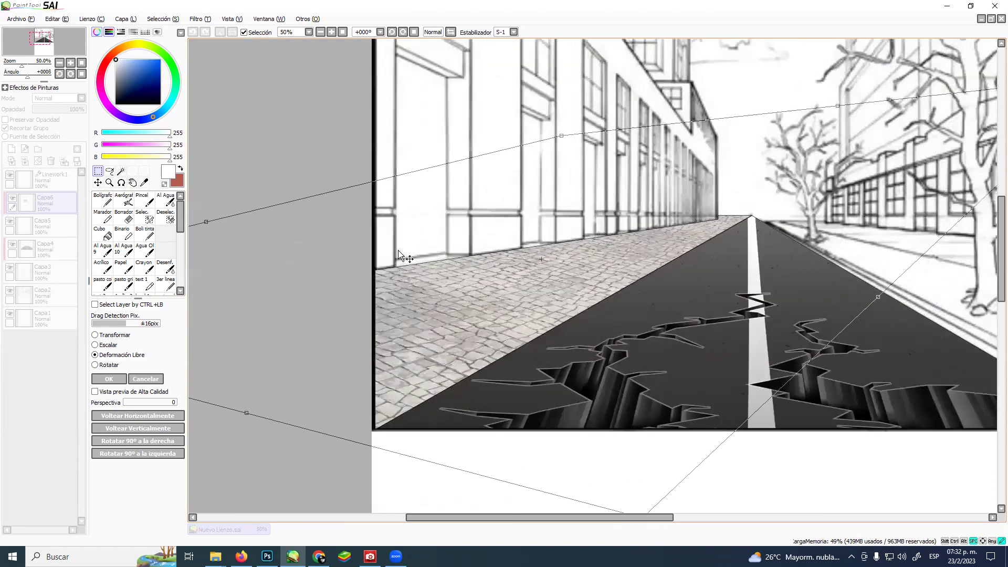
scroll(399, 256, "right", 3)
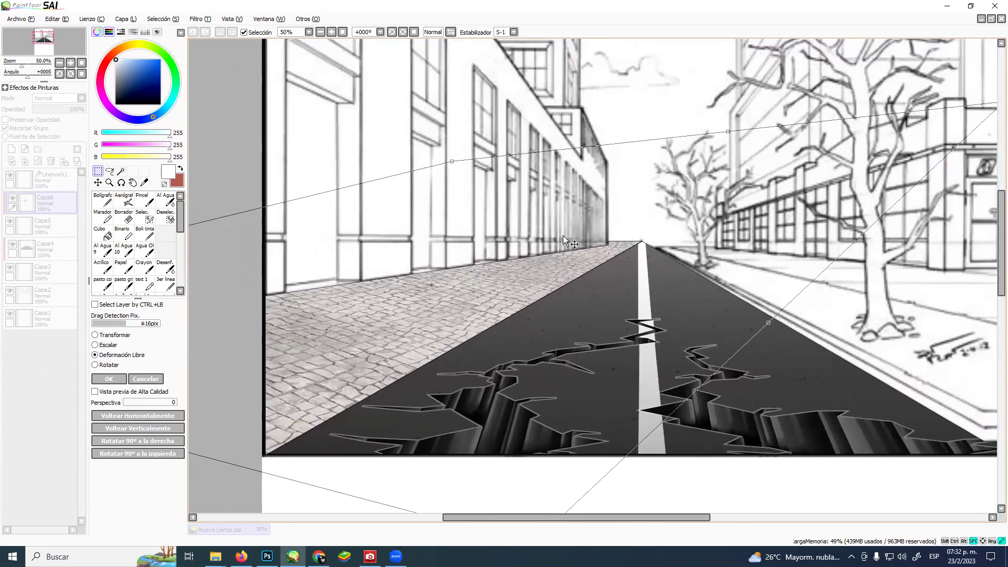
key("Return")
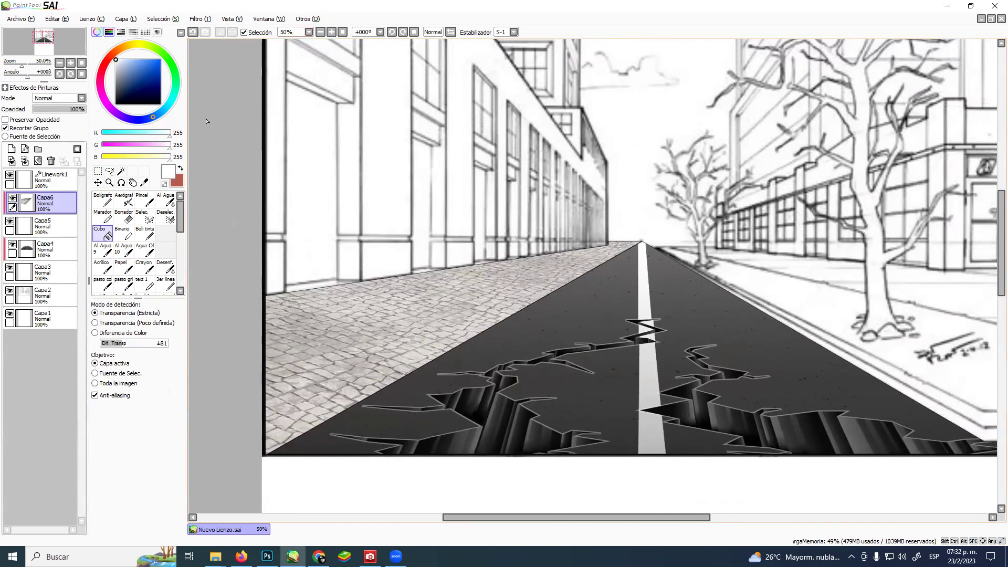
left_click(200, 19)
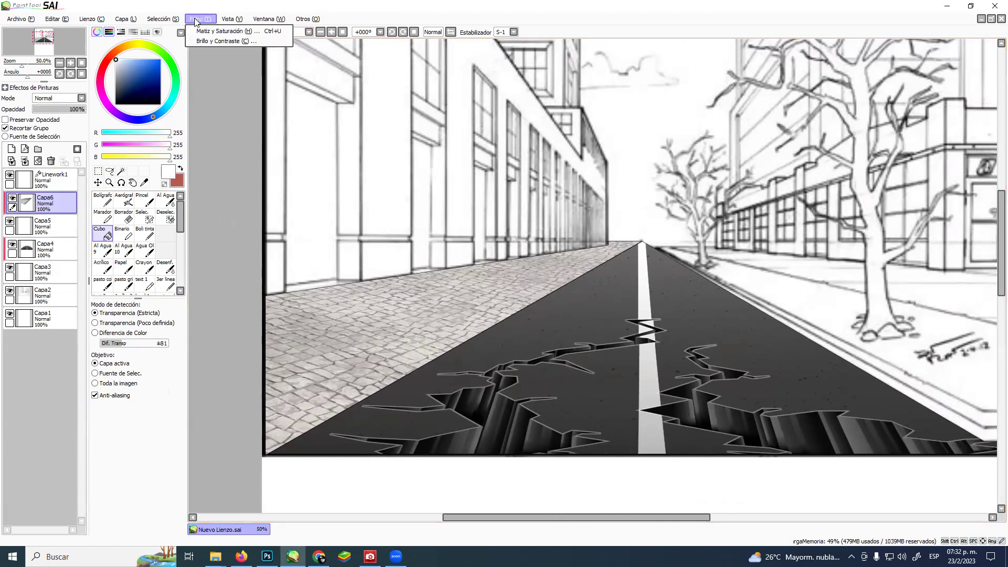
left_click(220, 27)
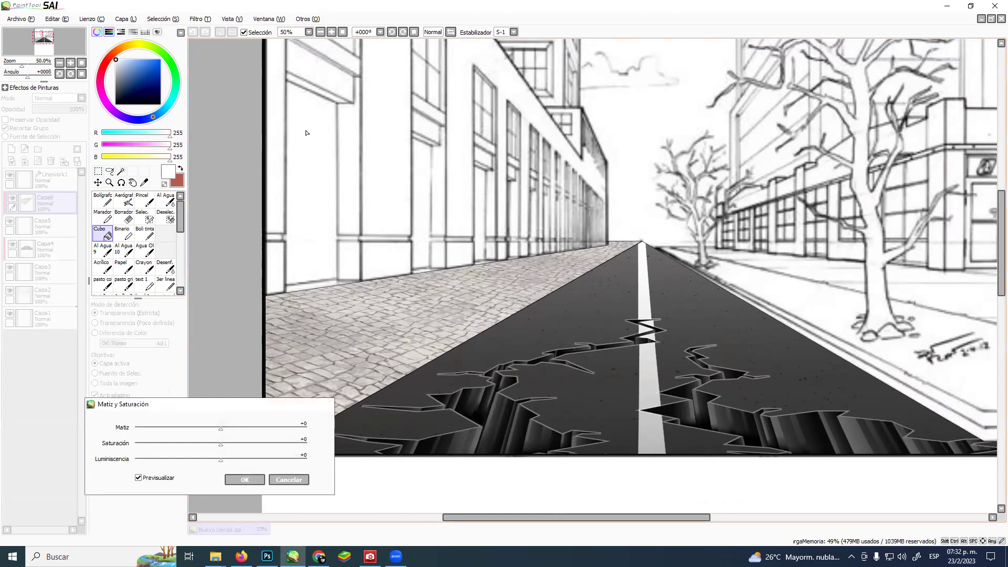
key("Escape")
Desaturate the cobblestone photo on Capa6 by setting Ahondar Color to -100 in Brightness and Contrast.
left_click(200, 19)
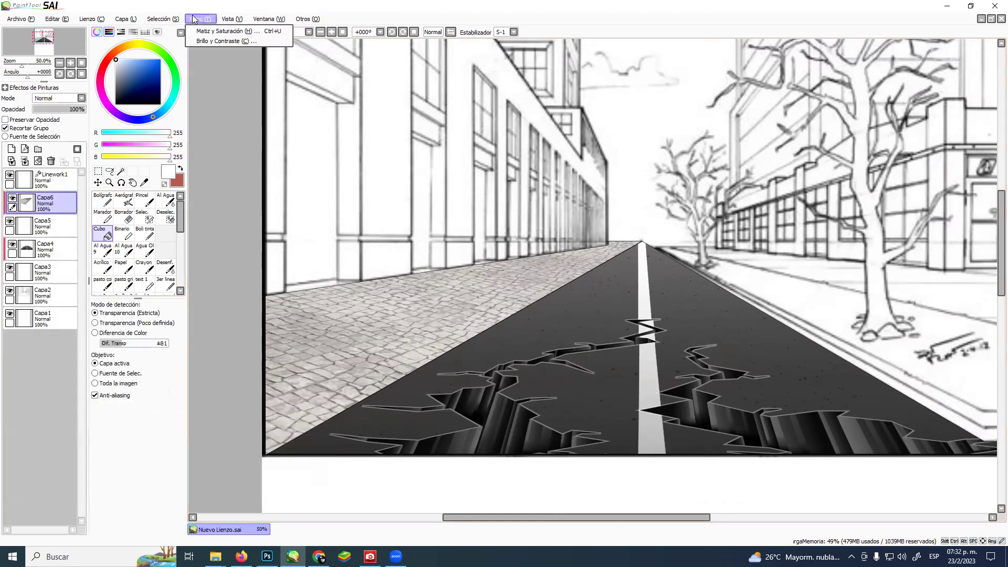
left_click(226, 41)
left_click(510, 240)
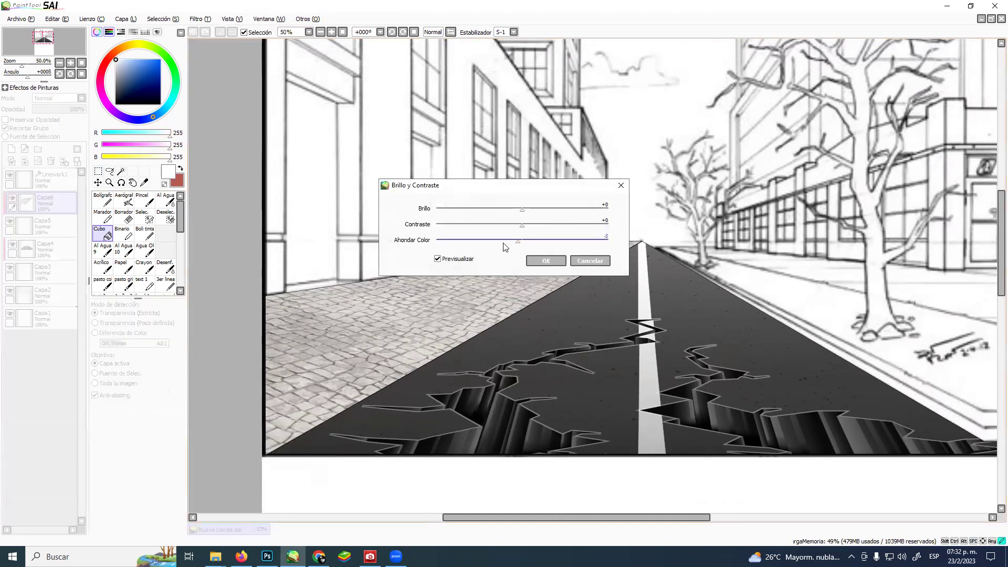
left_click_drag(449, 243, 497, 241)
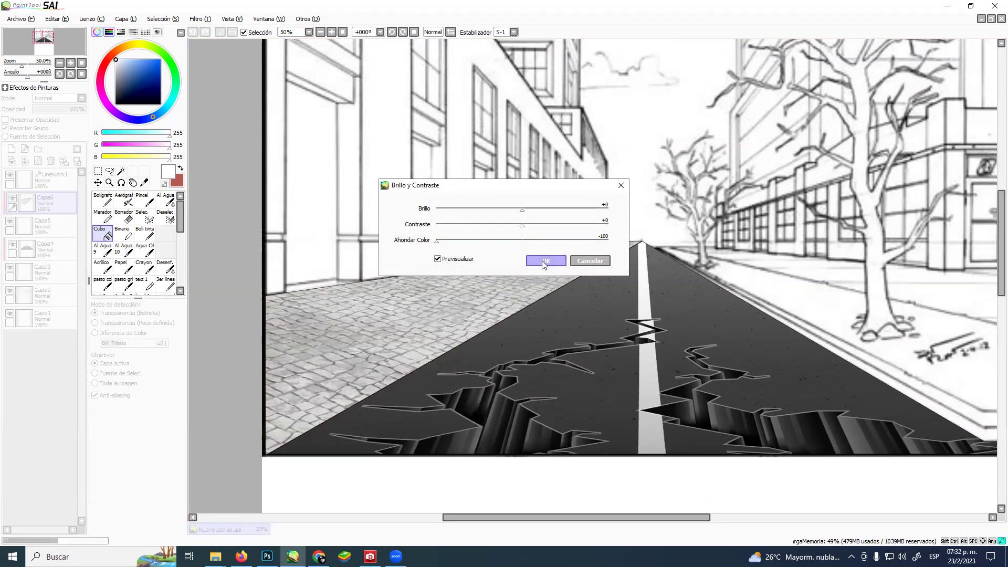
left_click(543, 261)
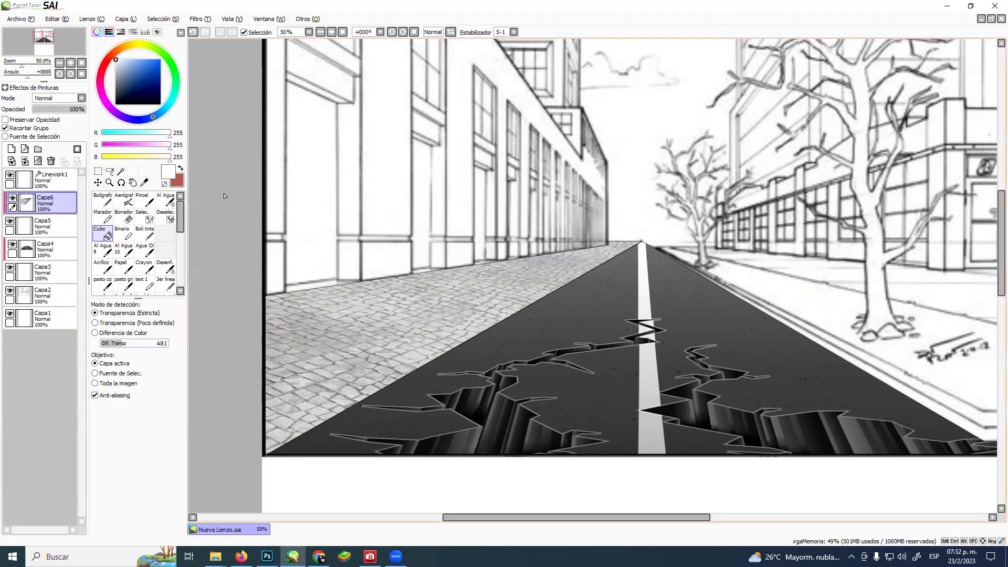
left_click(109, 182)
right_click(604, 289)
left_click_drag(604, 289, 510, 296)
left_click(514, 315)
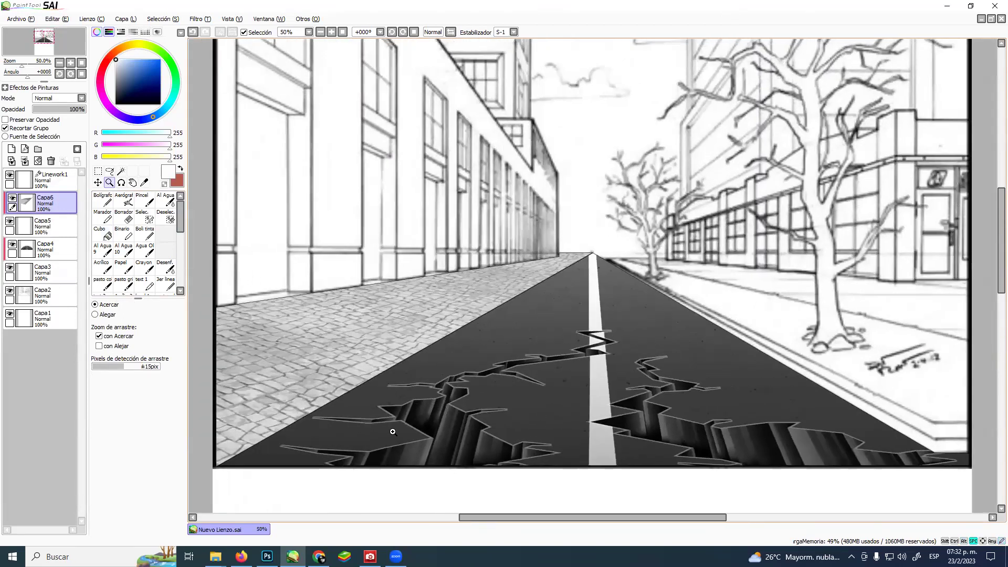
Switch to Firefox, copy the Concreto Estampado cobblestone image from the "vereda" results, and return to PaintTool SAI.
left_click(241, 556)
right_click(683, 205)
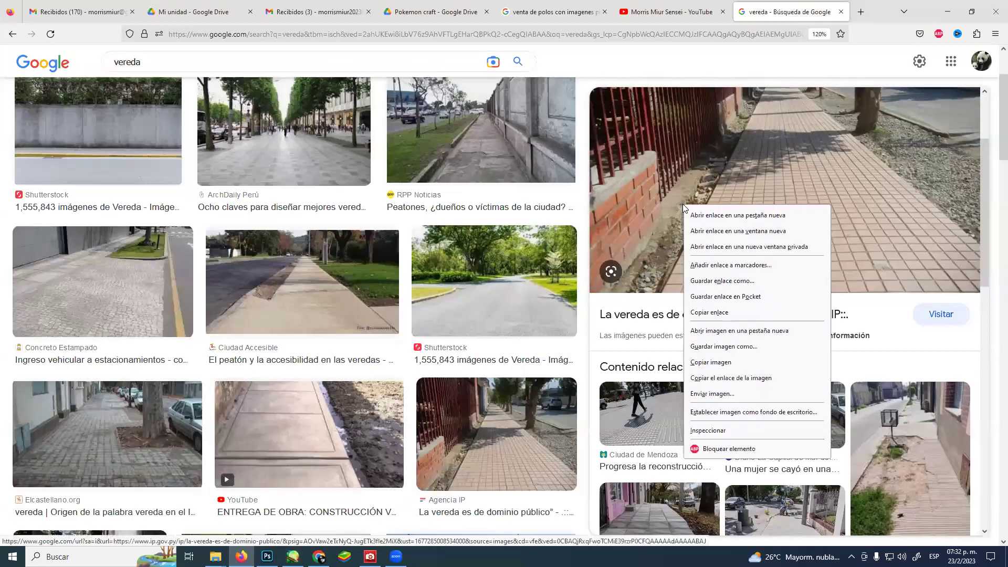
left_click(776, 60)
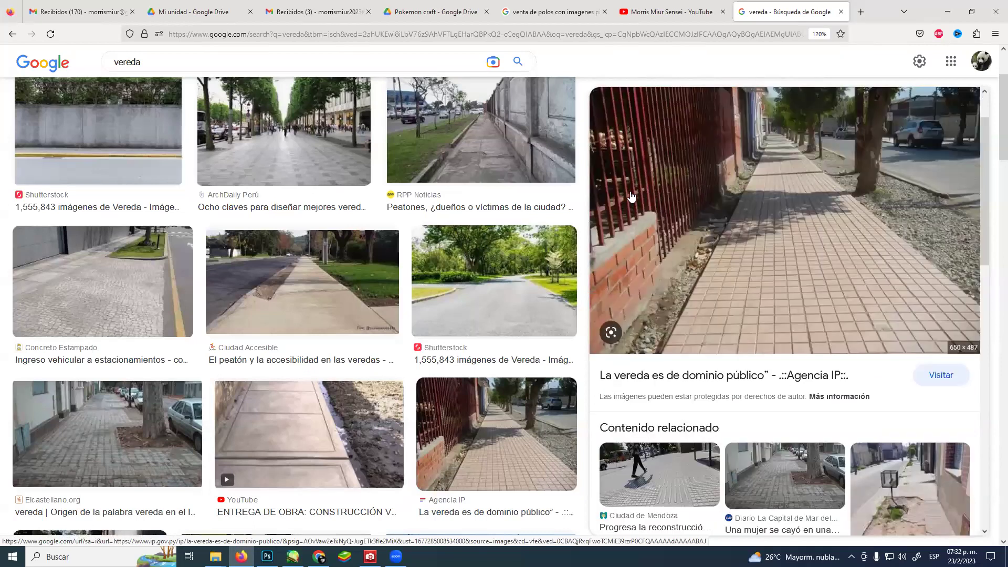
scroll(631, 196, "up", 3)
scroll(437, 265, "down", 3)
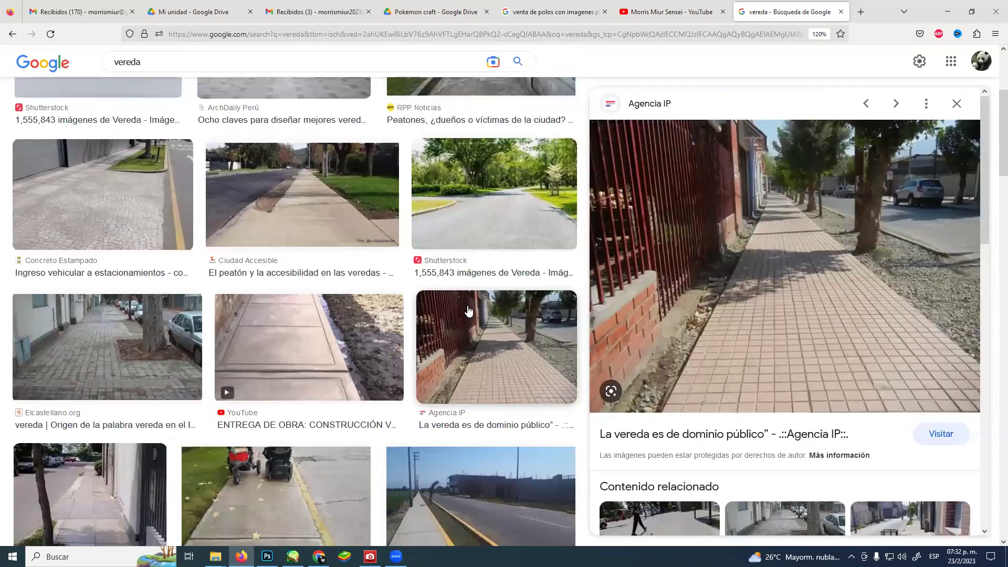
left_click(105, 210)
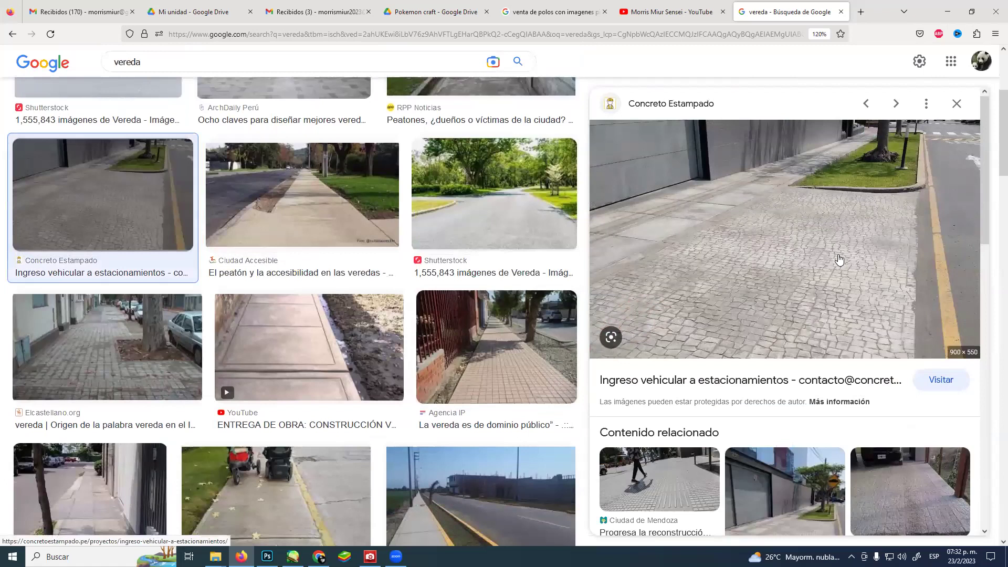
right_click(839, 258)
left_click(866, 411)
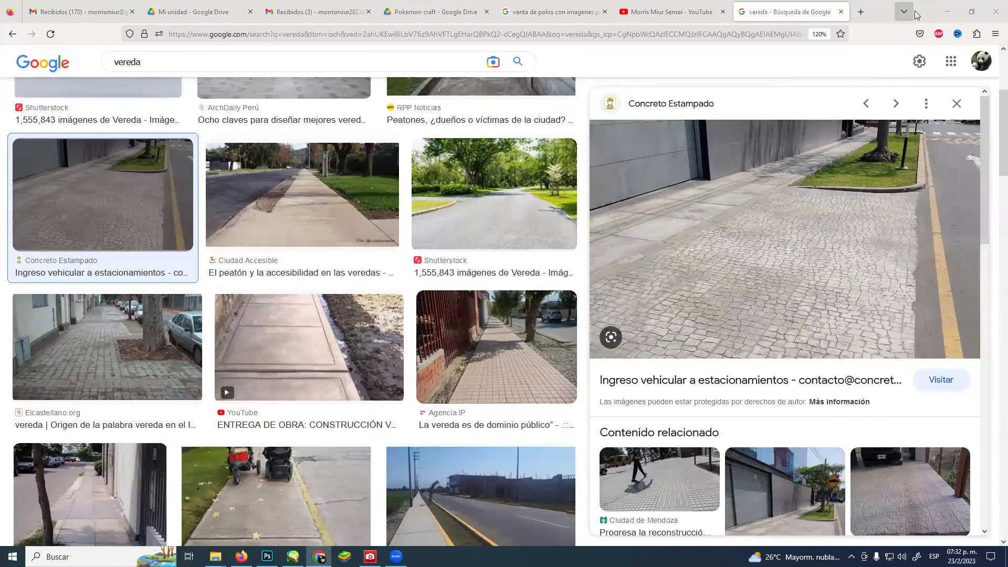
left_click(947, 11)
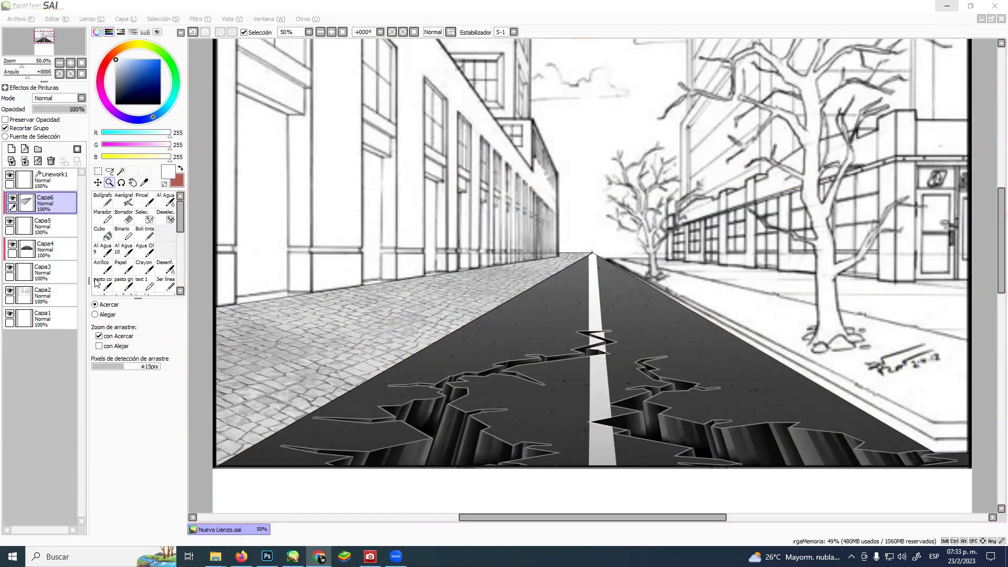
Erase the artist's signature from the right sidewalk on layer Capa2 using the eraser at size 63.
left_click(41, 292)
left_click(124, 216)
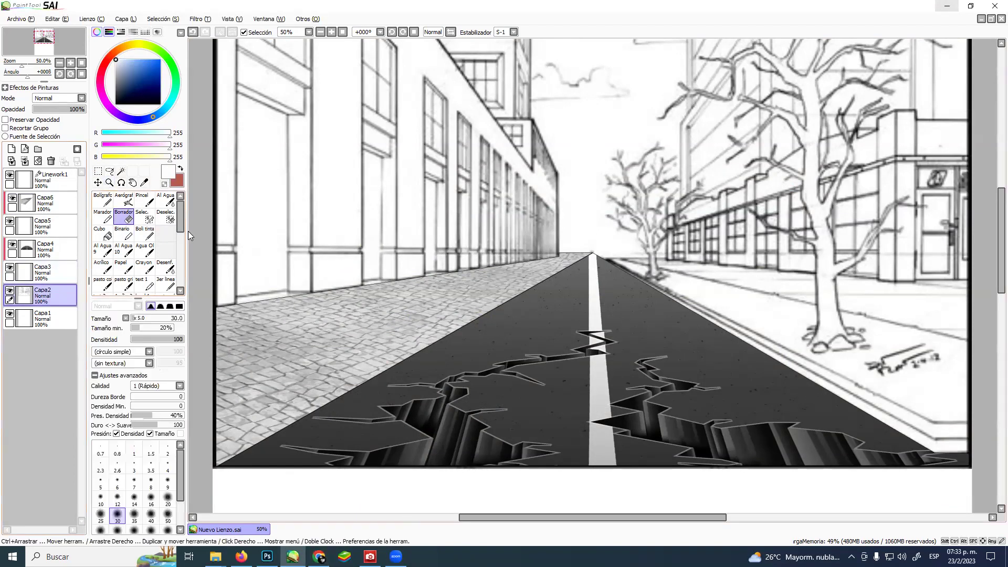
mouse_move(895, 381)
left_mouse_down()
mouse_move(920, 393)
mouse_move(915, 361)
mouse_move(885, 363)
mouse_move(931, 358)
mouse_move(888, 364)
mouse_move(921, 349)
mouse_move(936, 359)
mouse_move(855, 366)
left_mouse_up()
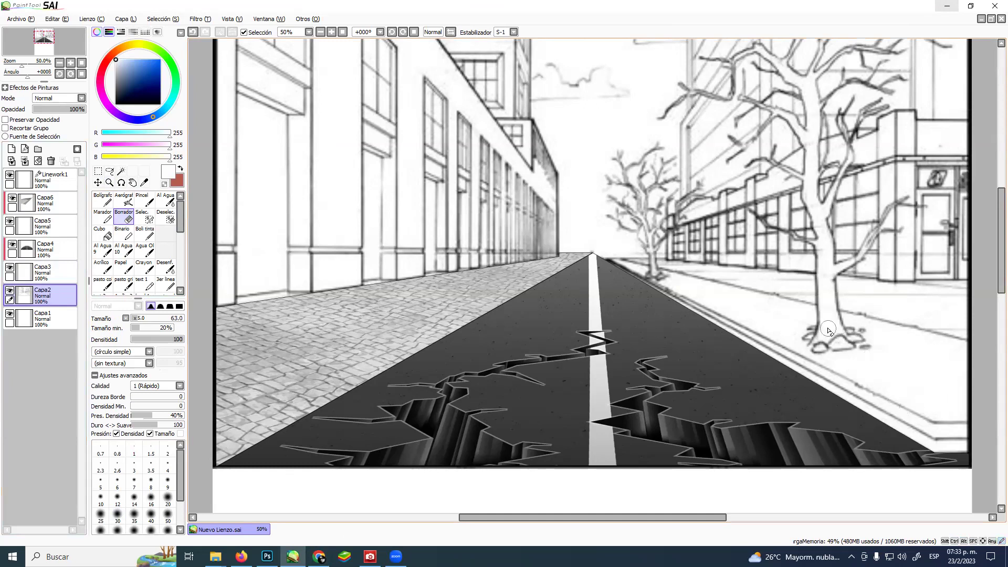
On the Linework1 layer, draw a black size 1 line from the road's vanishing point across to the small tree's trunk.
left_click(110, 183)
mouse_move(606, 278)
left_mouse_down()
mouse_move(578, 278)
mouse_move(606, 277)
mouse_move(590, 237)
left_mouse_up()
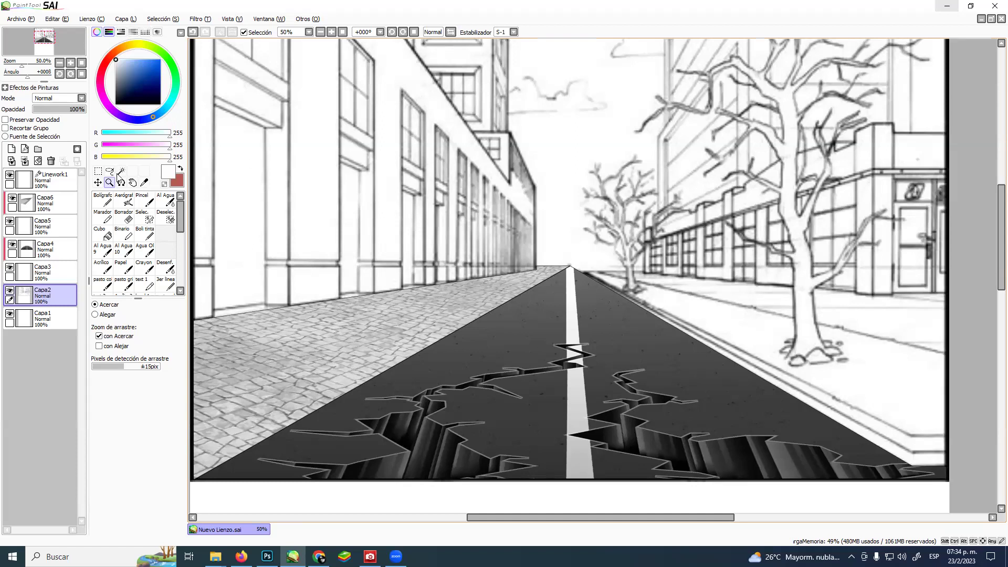
left_click(54, 181)
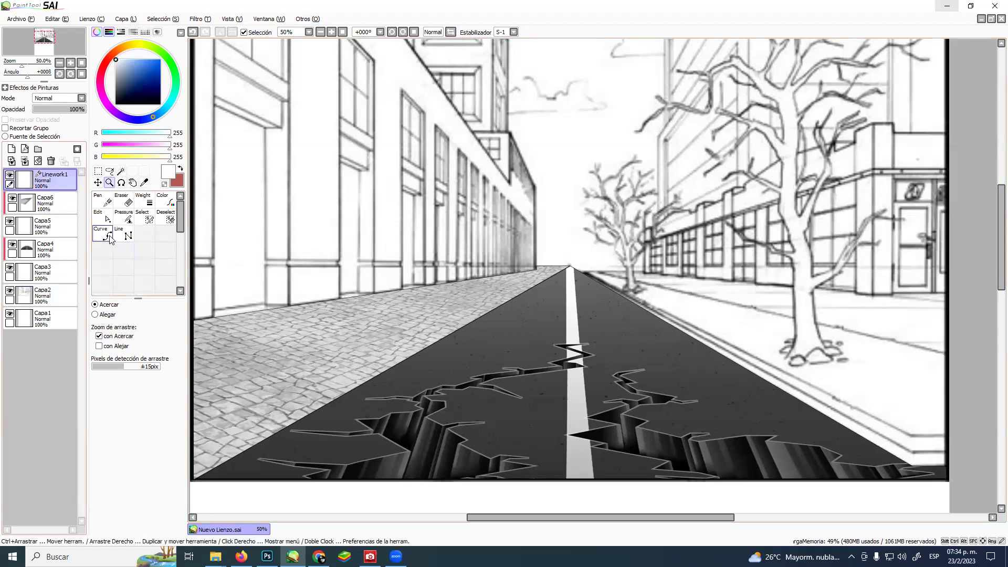
left_click(104, 236)
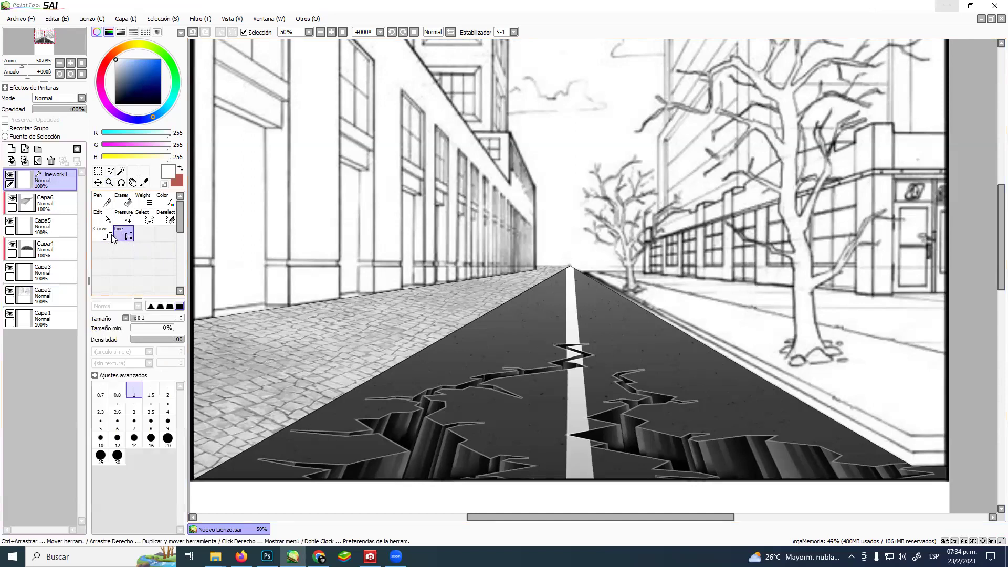
left_click(109, 182)
left_click(638, 278)
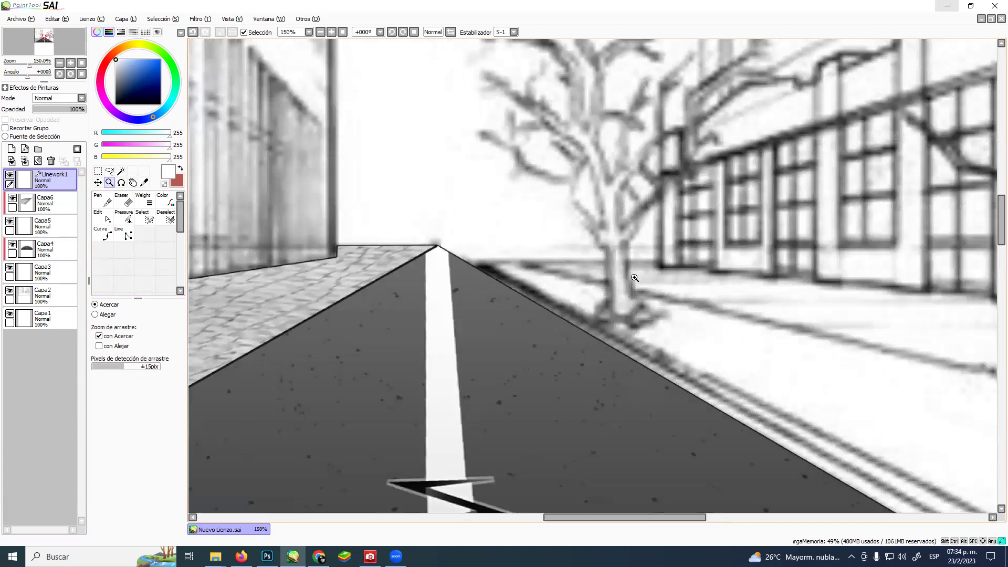
left_click(630, 283)
left_click_drag(590, 270, 526, 252)
left_click(124, 231)
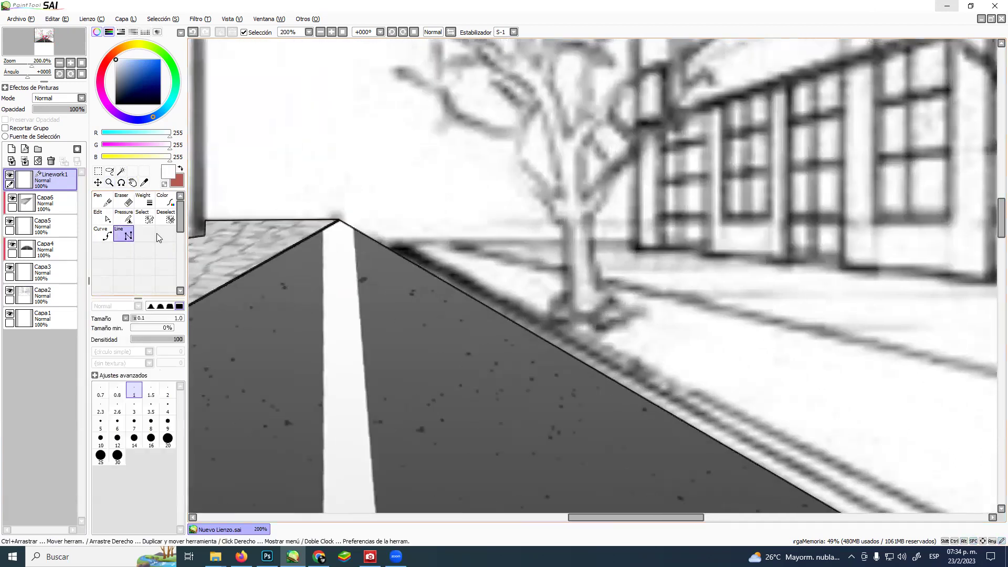
left_click_drag(124, 102, 115, 104)
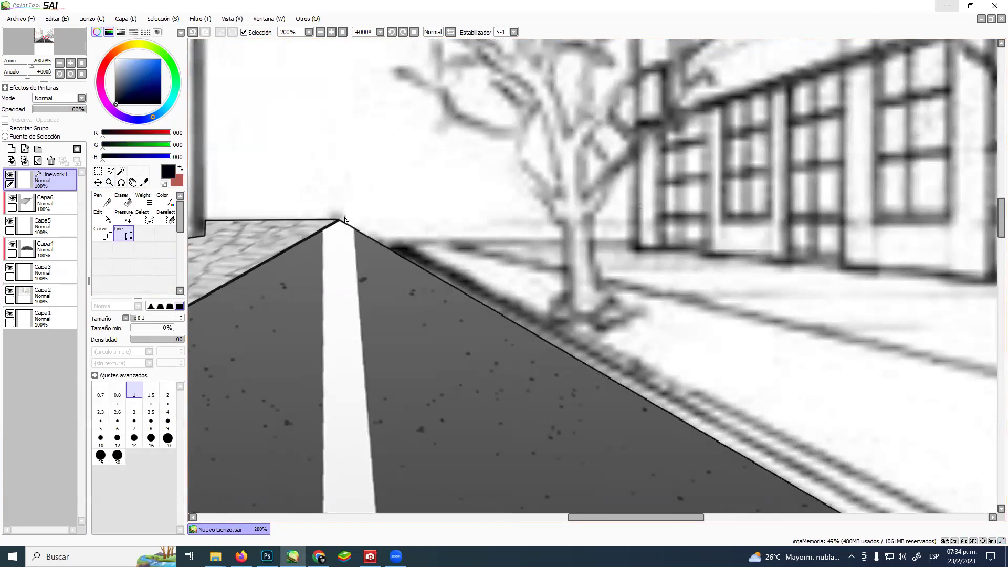
mouse_move(340, 222)
left_mouse_down()
mouse_move(585, 220)
mouse_move(547, 221)
left_mouse_up()
left_click(552, 223)
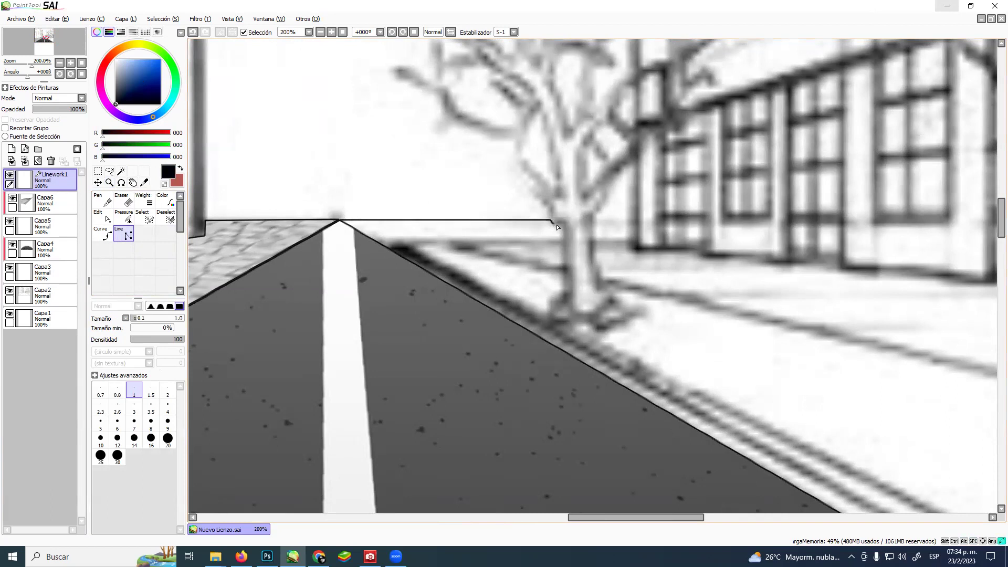
Continue the line down around the small tree's trunk and roots, back up its far side, and over to the right building's base.
left_click(565, 293)
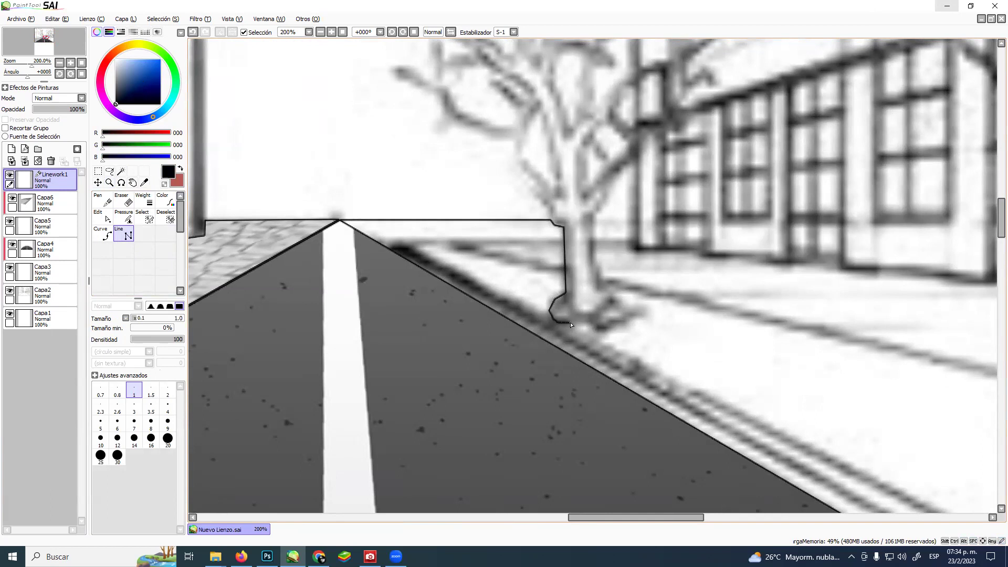
left_click(598, 331)
left_click(631, 315)
left_click(650, 311)
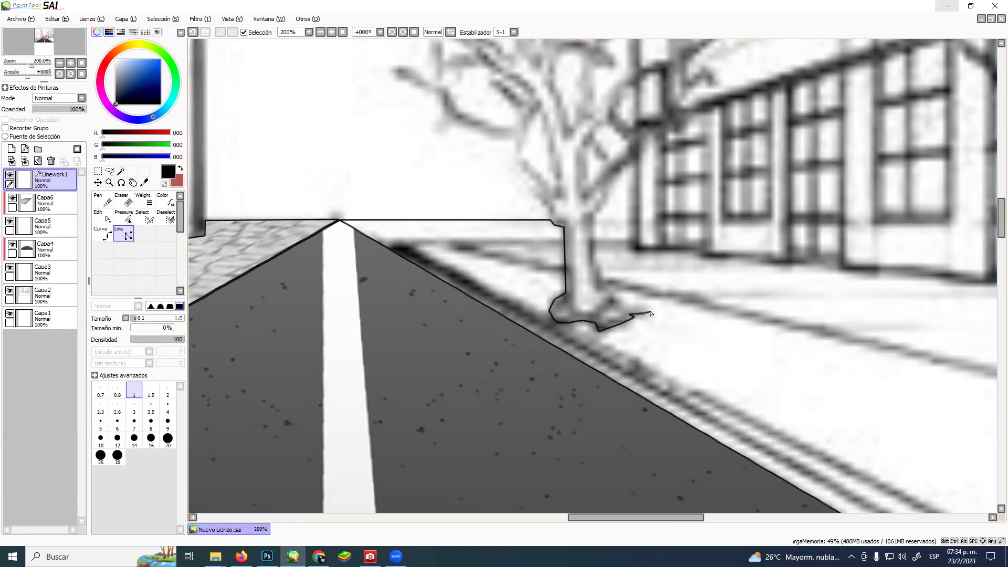
left_click(601, 286)
left_click(594, 221)
left_click(637, 221)
left_click(638, 253)
Extend the line along the base of the right building to the left edge of the large tree's trunk.
key("space")
left_click_drag(783, 259, 315, 267)
left_click_drag(666, 268, 496, 261)
left_click(684, 276)
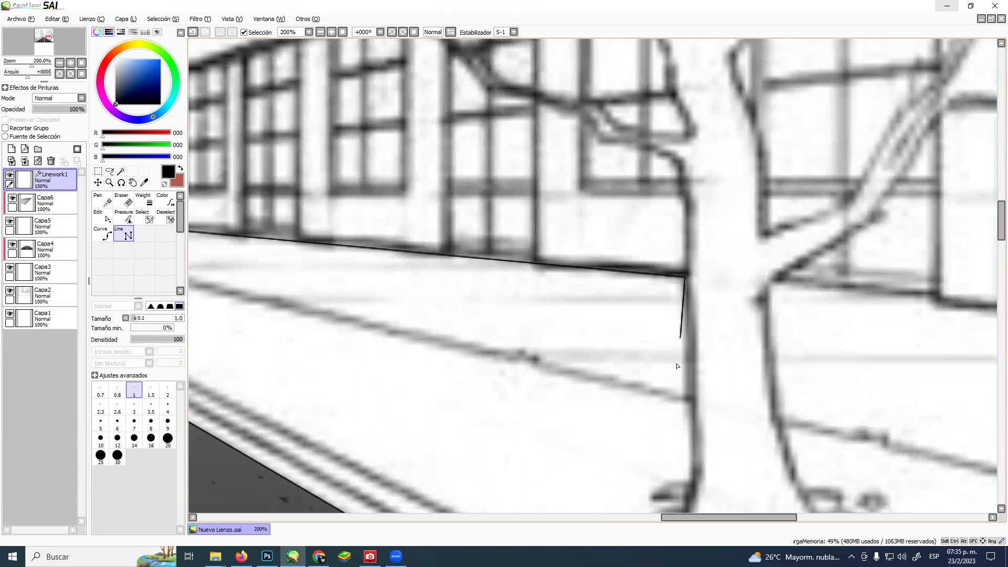
Trace the large tree's left trunk edge down and around the jagged roots and stones on its left side.
scroll(683, 326, "down", 5)
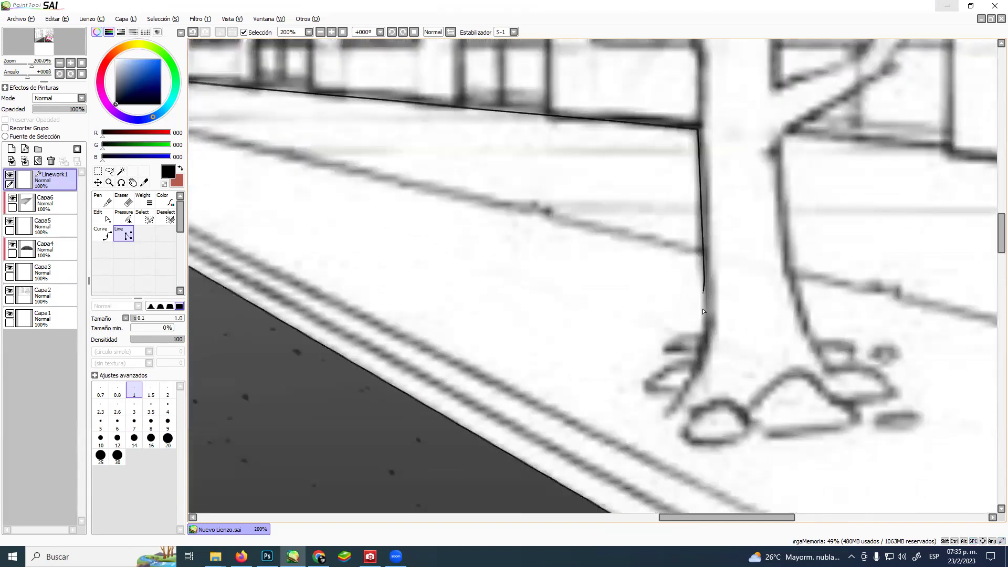
left_click(695, 334)
left_click(660, 352)
left_click(699, 353)
left_click(647, 389)
left_click(687, 391)
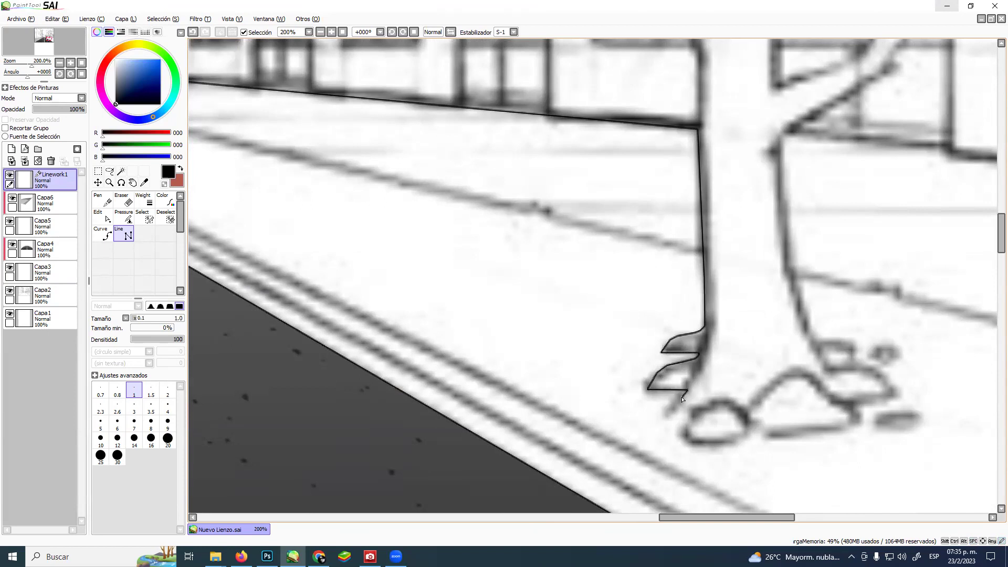
left_click(662, 417)
left_click(690, 444)
Trace around the front stones at the large tree's base and the stones on its right side.
left_click_drag(690, 443, 650, 327)
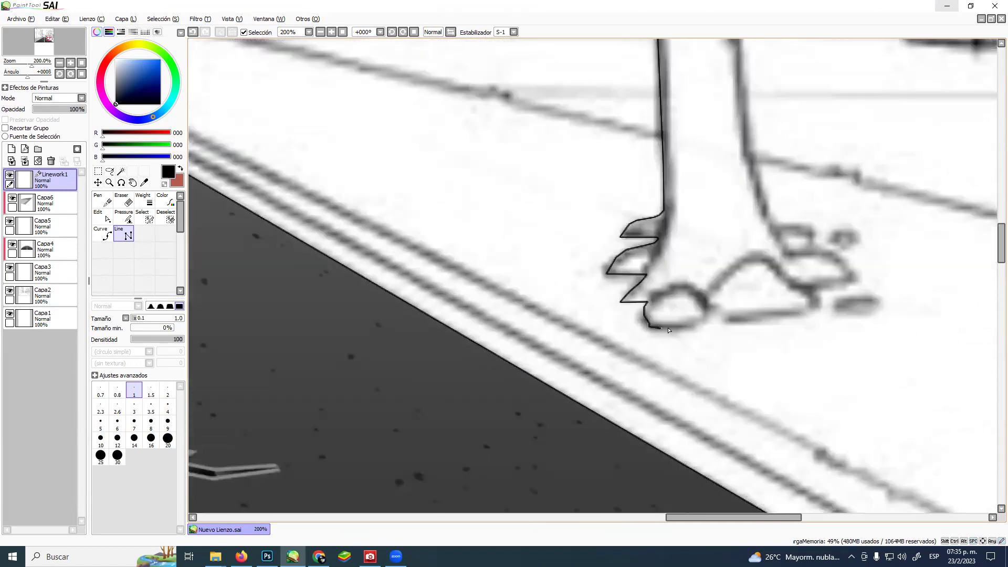
left_click(711, 314)
left_click(816, 302)
left_click(811, 291)
left_click(862, 282)
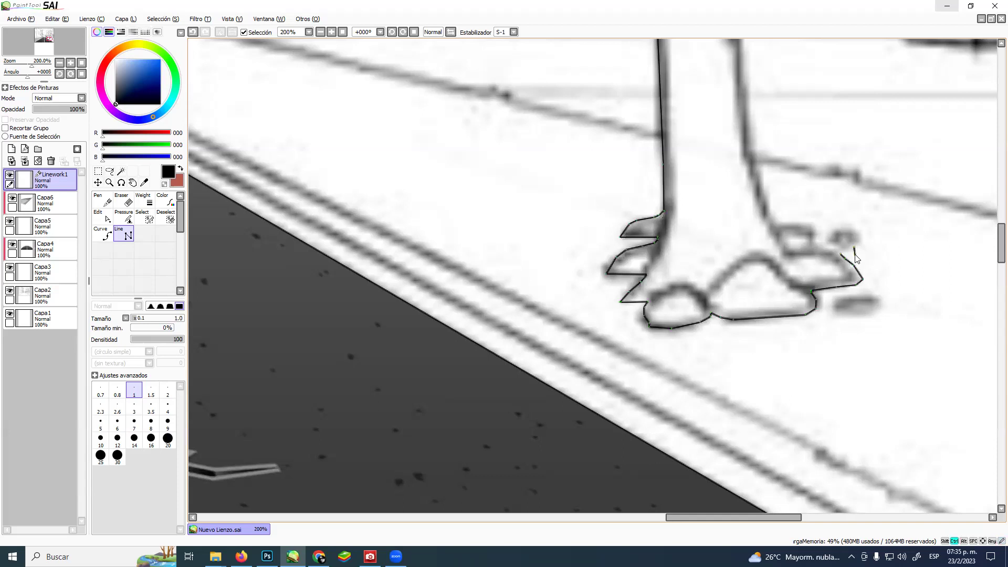
left_click(842, 254)
left_click(863, 246)
left_click(864, 235)
left_click(820, 235)
left_click(812, 226)
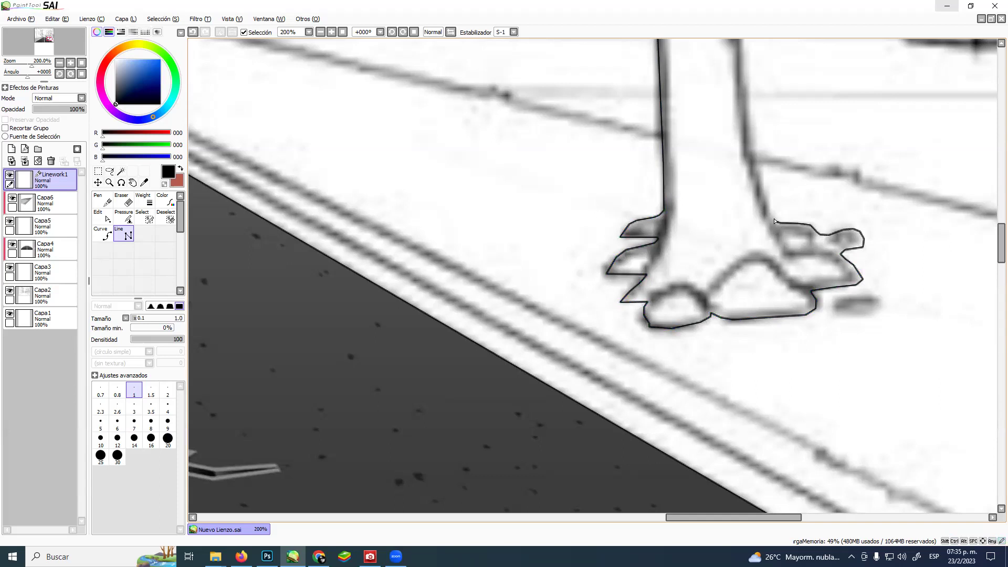
Trace the right edge of the large tree's trunk up to the base of the building.
left_click_drag(767, 203, 717, 401)
left_click(717, 403)
left_click(696, 332)
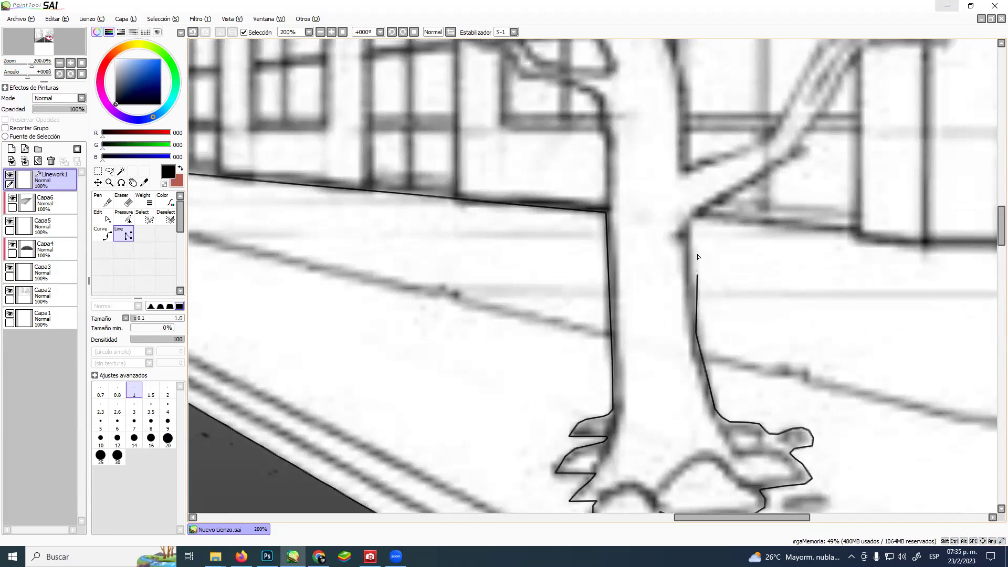
left_click(688, 225)
Extend the outline from the large tree along the building's base to the drawing's right border, and down around the sidewalk's lower corner.
left_click_drag(719, 221, 324, 219)
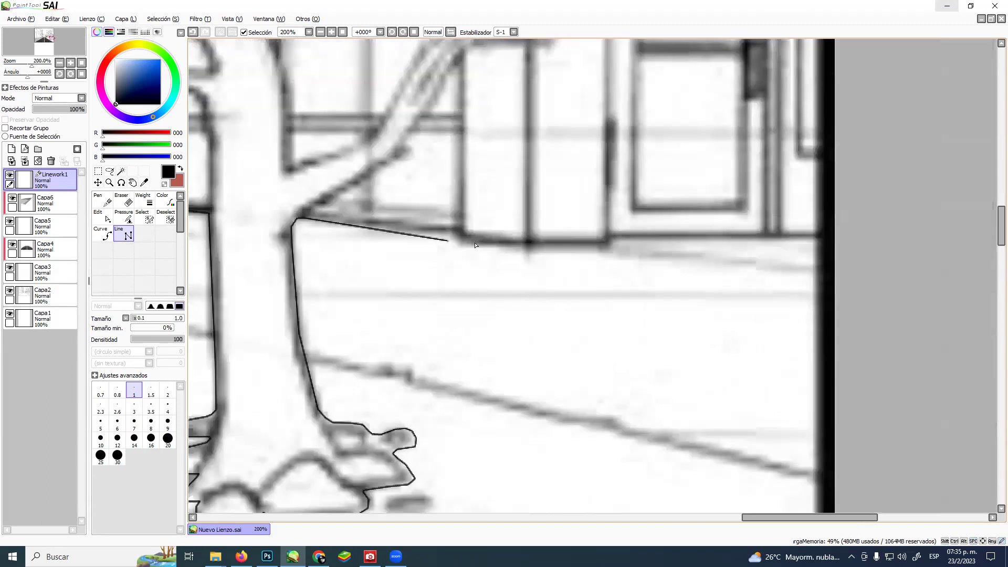
left_click_drag(557, 265, 490, 282)
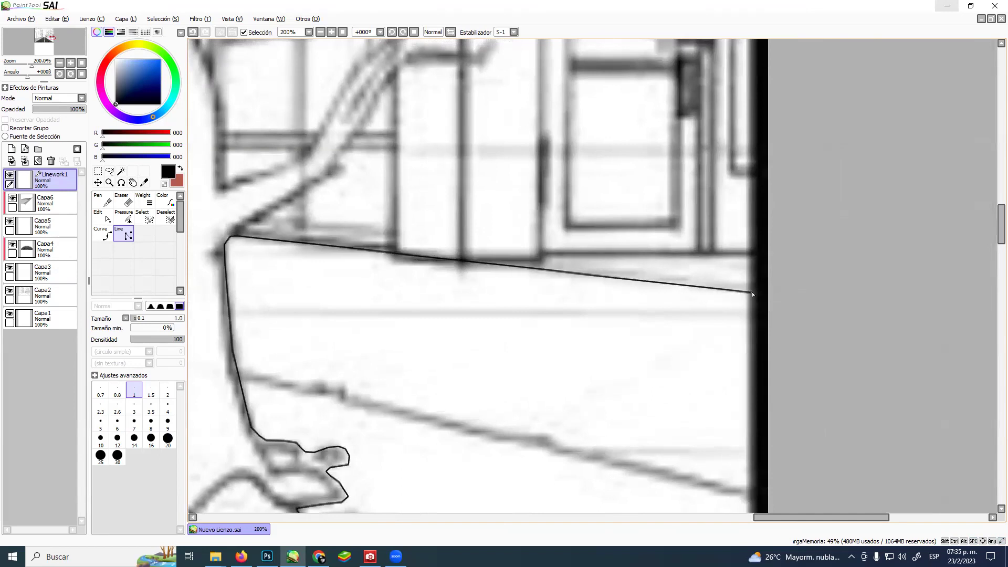
scroll(752, 294, "down", 5)
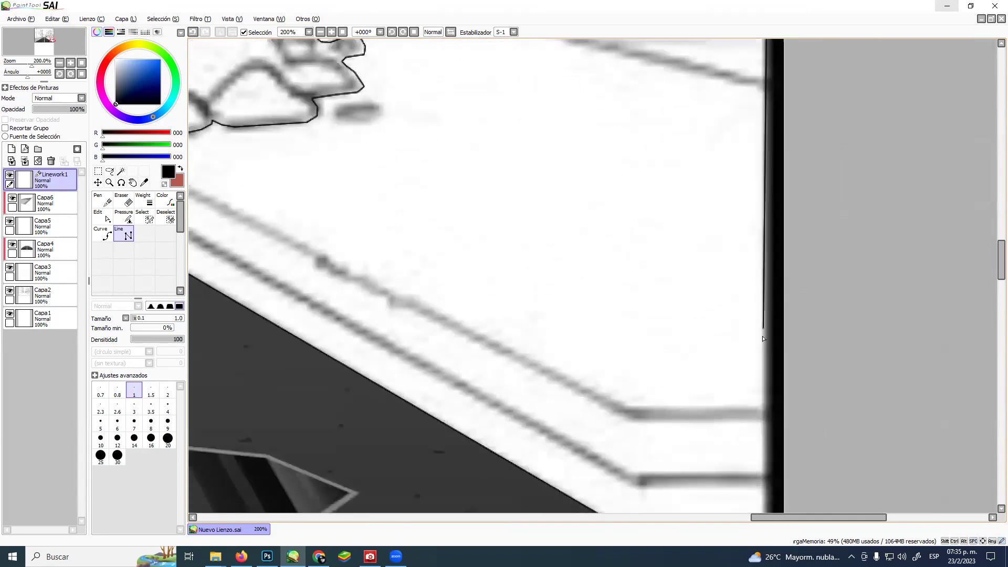
scroll(762, 338, "down", 3)
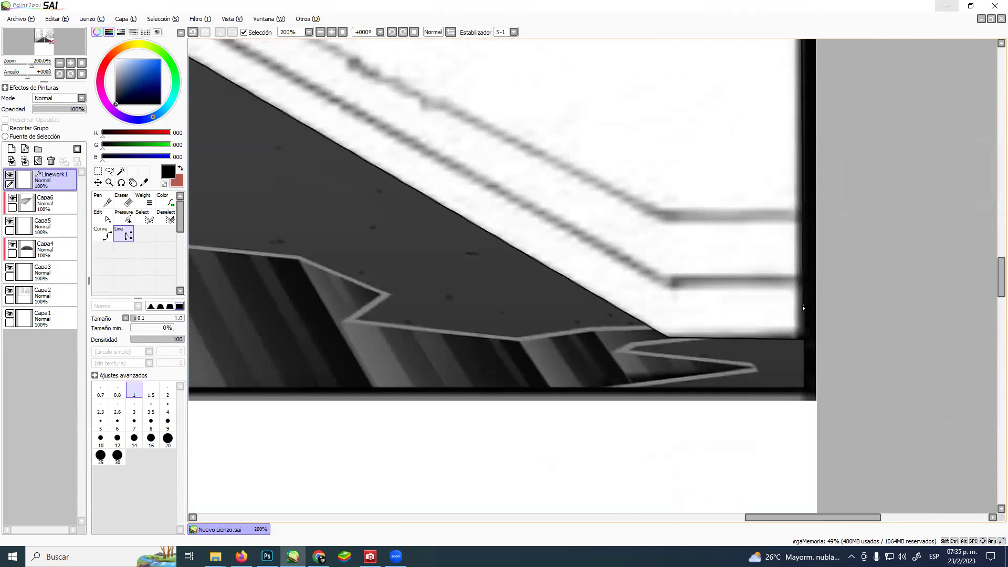
left_click(803, 341)
left_click(668, 339)
Run the outline back along the road's right edge and close it at the vanishing point.
left_click_drag(337, 141, 900, 396)
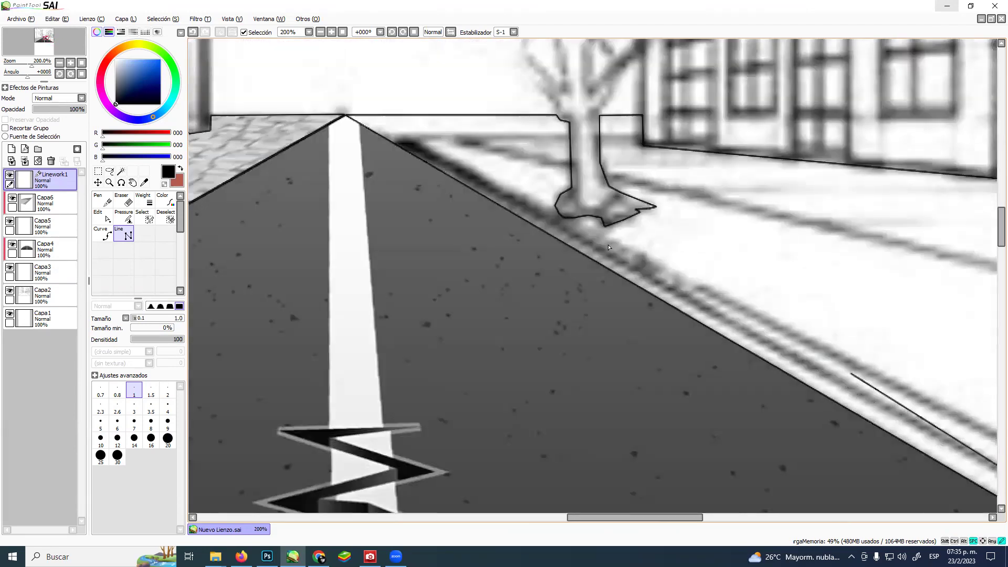
left_click_drag(352, 118, 372, 162)
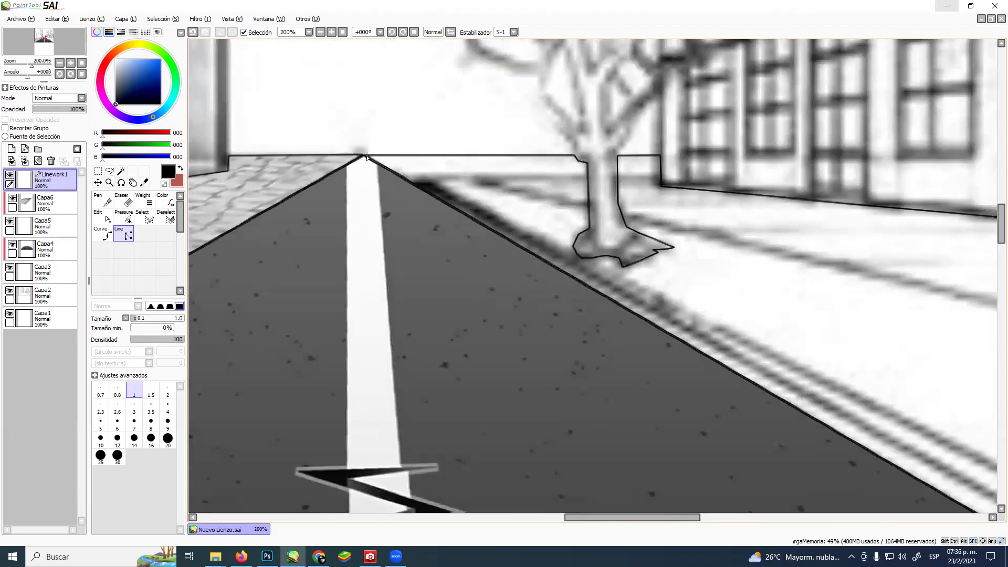
left_click(366, 157)
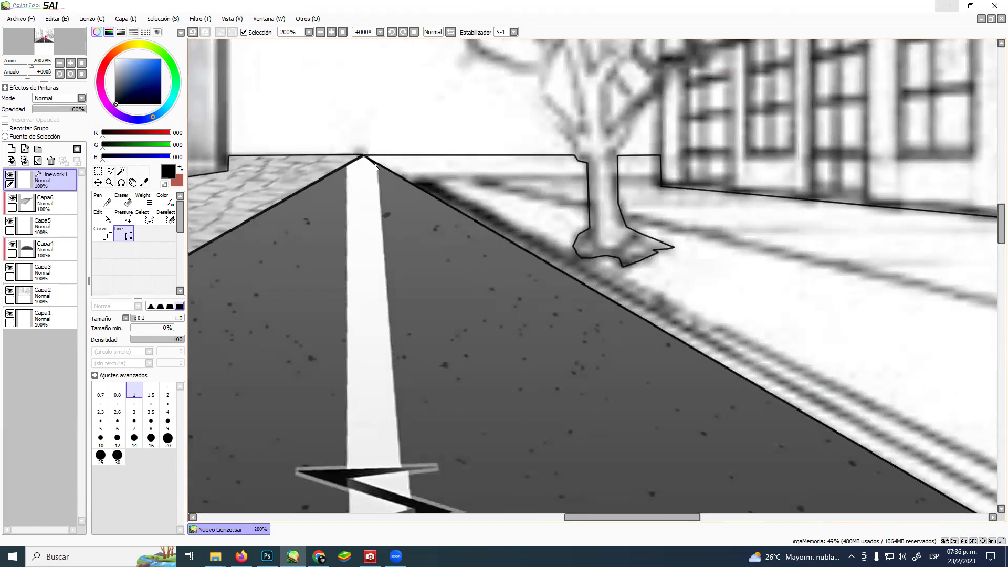
Select the area enclosed by the new right sidewalk outline with the magic wand.
left_click(109, 182)
left_click(487, 286, "alt")
left_click(487, 285, "alt")
left_click_drag(540, 286, 698, 326)
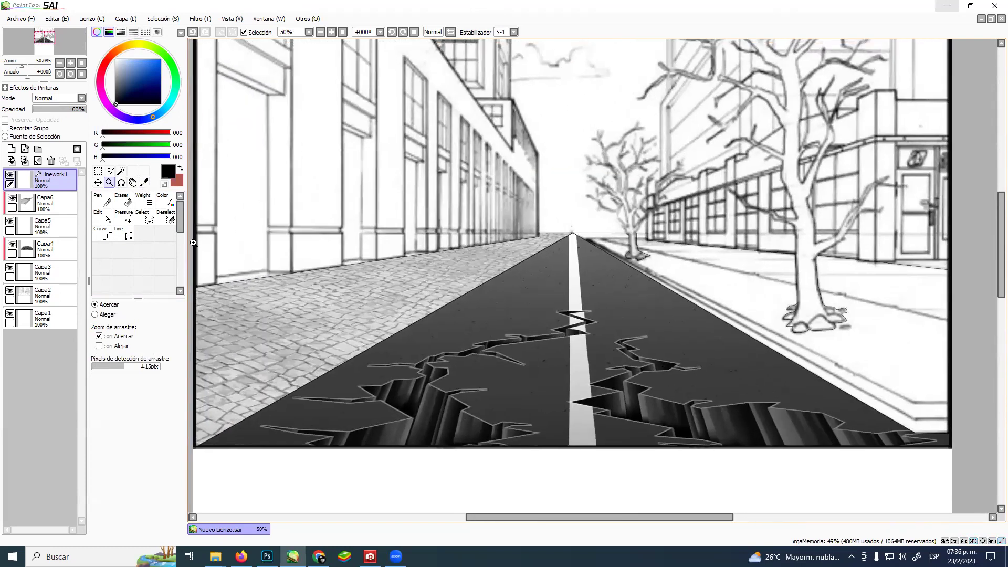
left_click(121, 172)
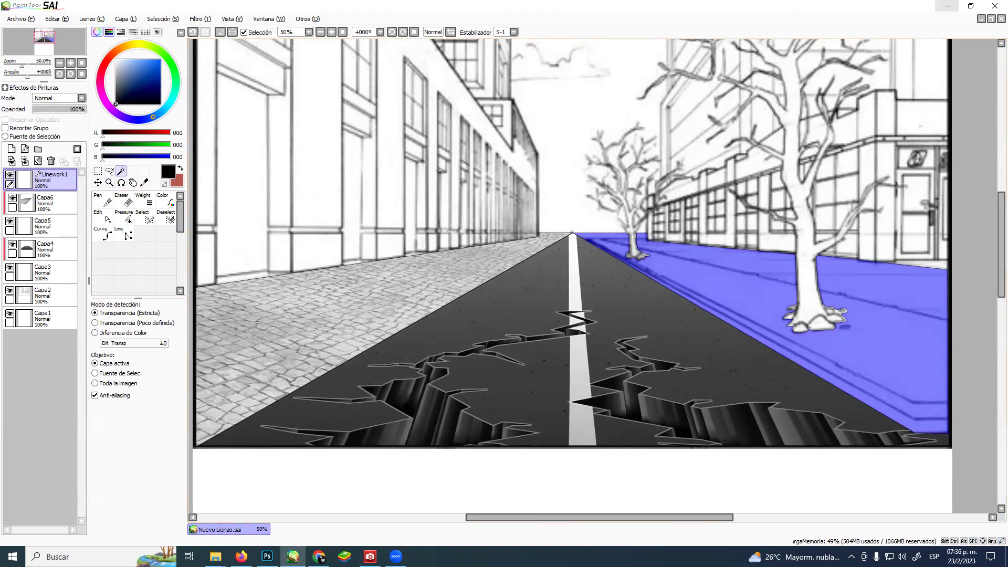
Delete the cobblestone copy layer Capa6(2) and the right sidewalk's base layer Capa7.
left_click(946, 5)
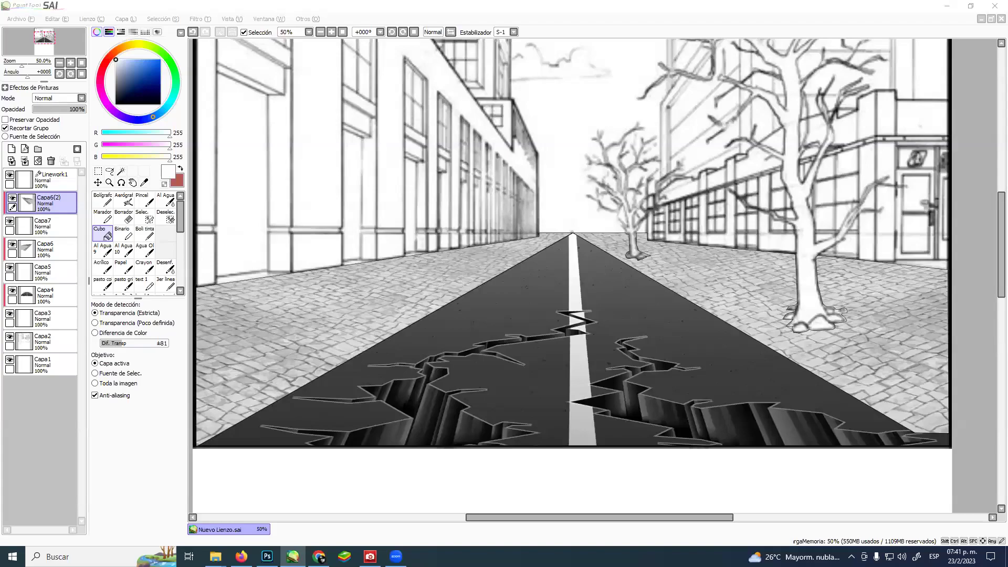
left_click(706, 11)
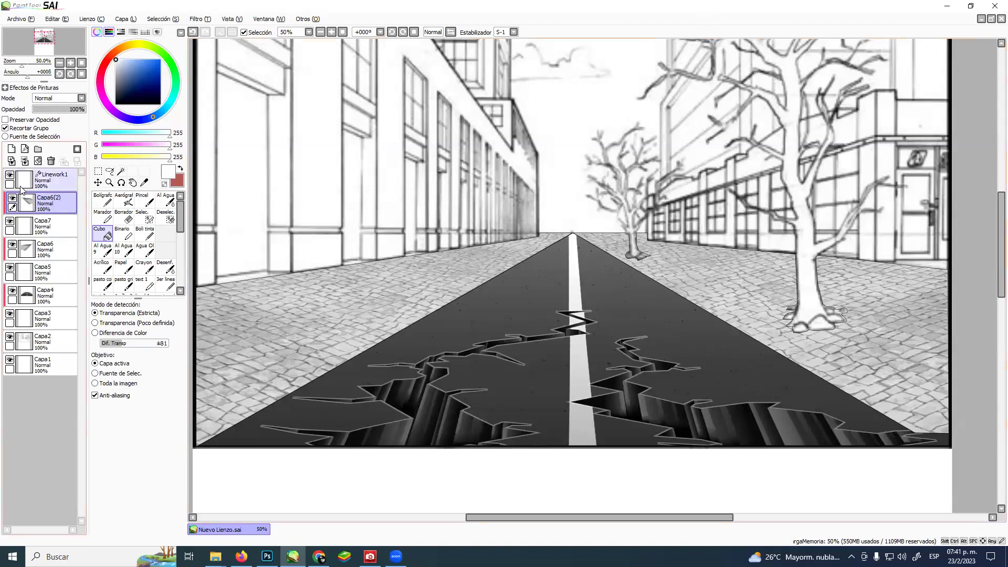
left_click(51, 161)
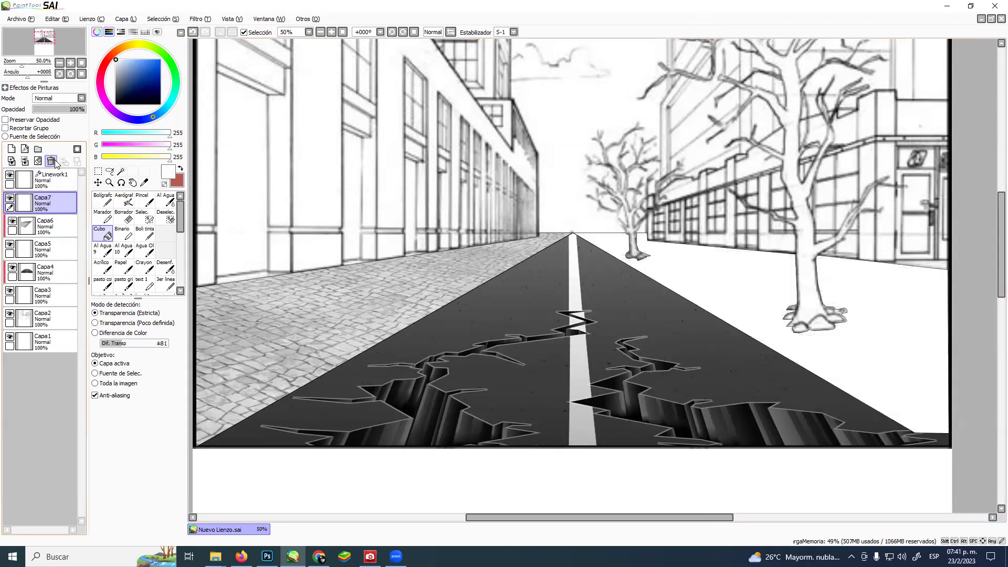
left_click(54, 162)
Select the outlined right sidewalk on the Linework1 layer with the magic wand.
left_click(60, 181)
left_click(121, 170)
left_click(726, 295)
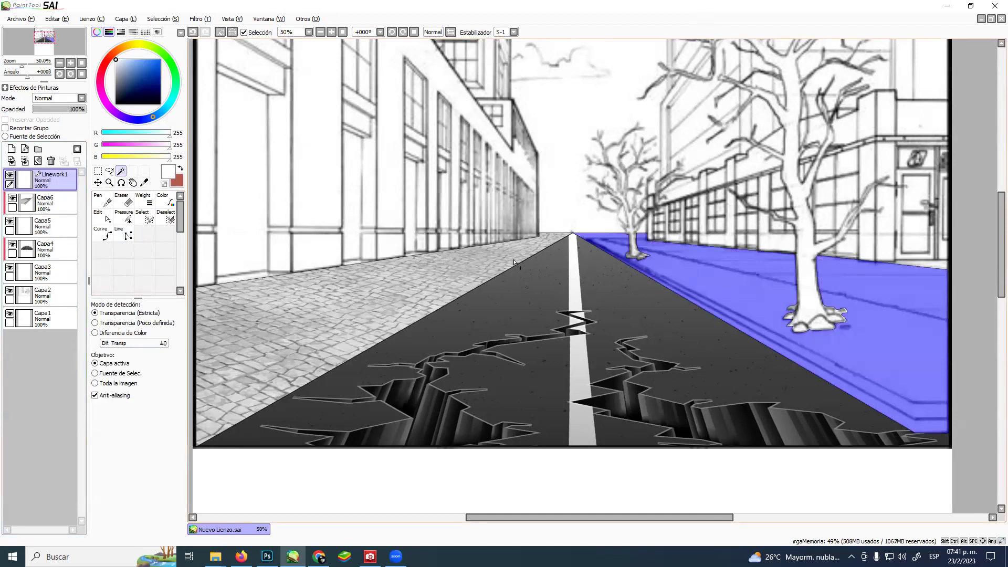
Fill the selected right sidewalk with white on a new layer above Capa6, and clear the selection.
left_click(66, 195)
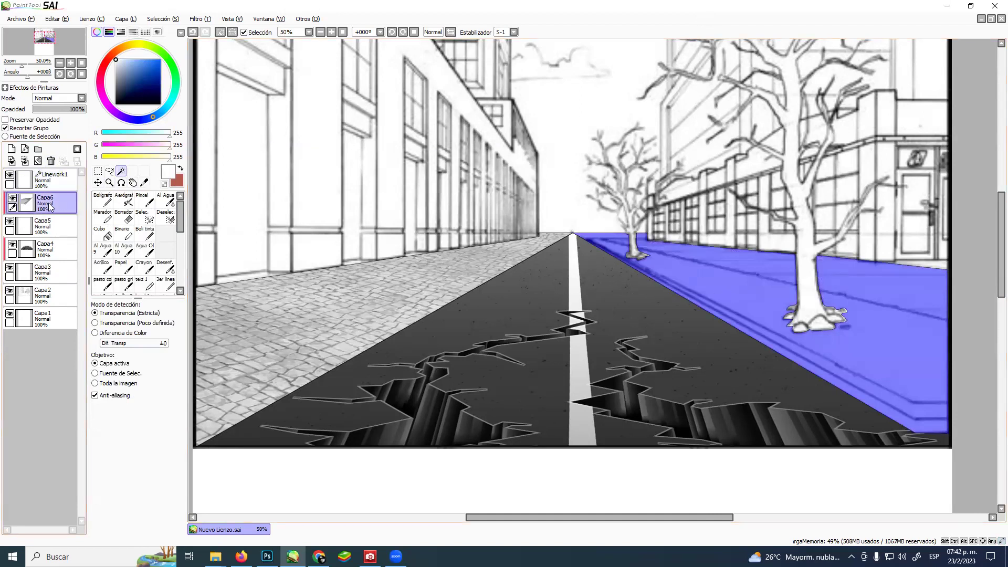
left_click(11, 149)
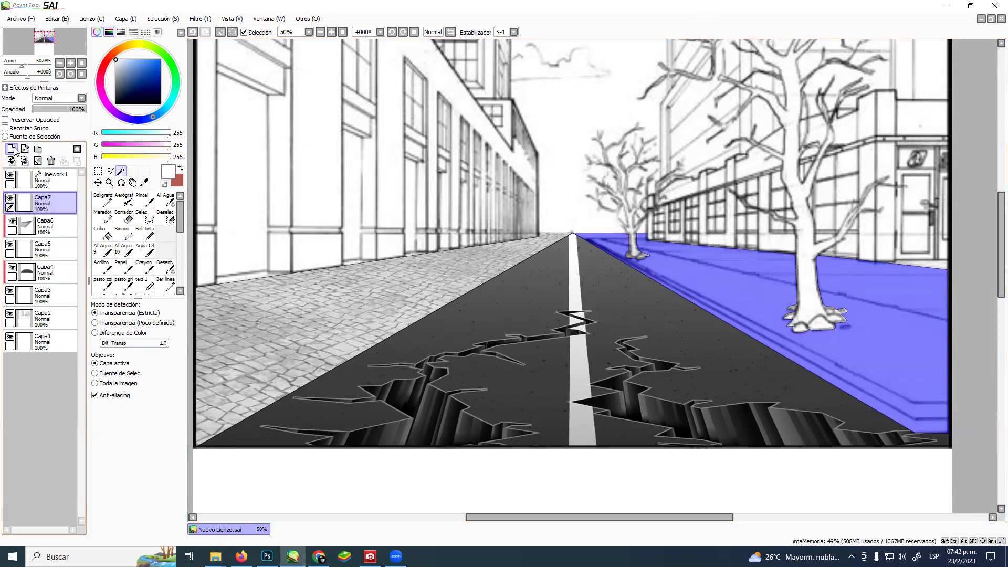
left_click(105, 234)
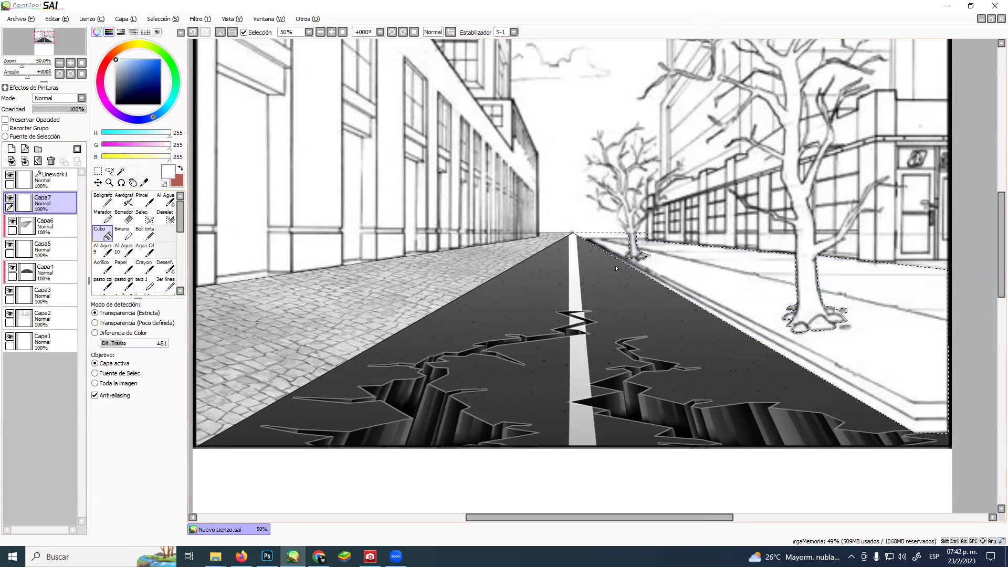
left_click(715, 267)
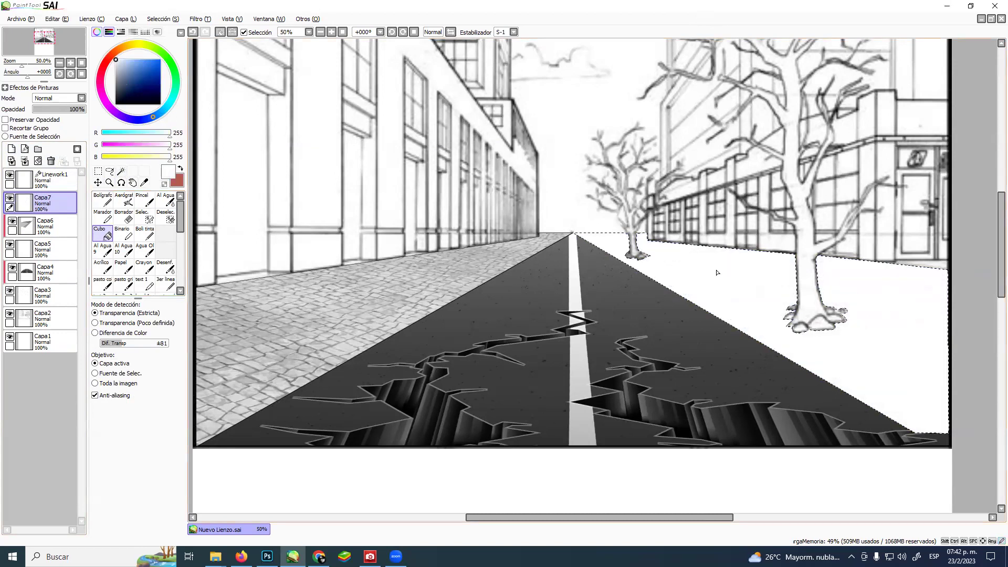
key("ctrl+d")
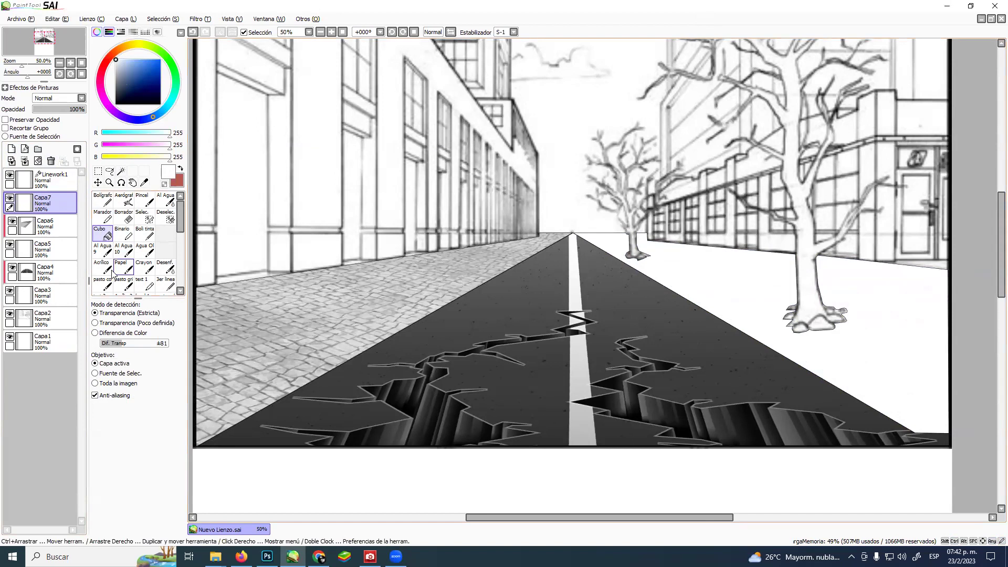
Duplicate the left sidewalk's cobblestone layer Capa6 and clip the copy to the right sidewalk's white layer Capa7.
left_click(54, 226)
left_click(12, 221)
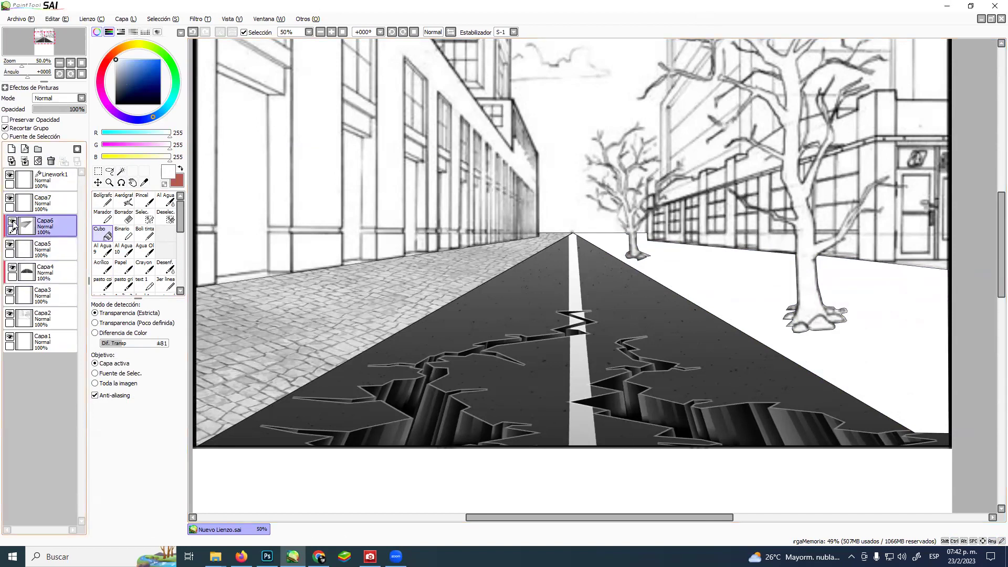
left_click(12, 221)
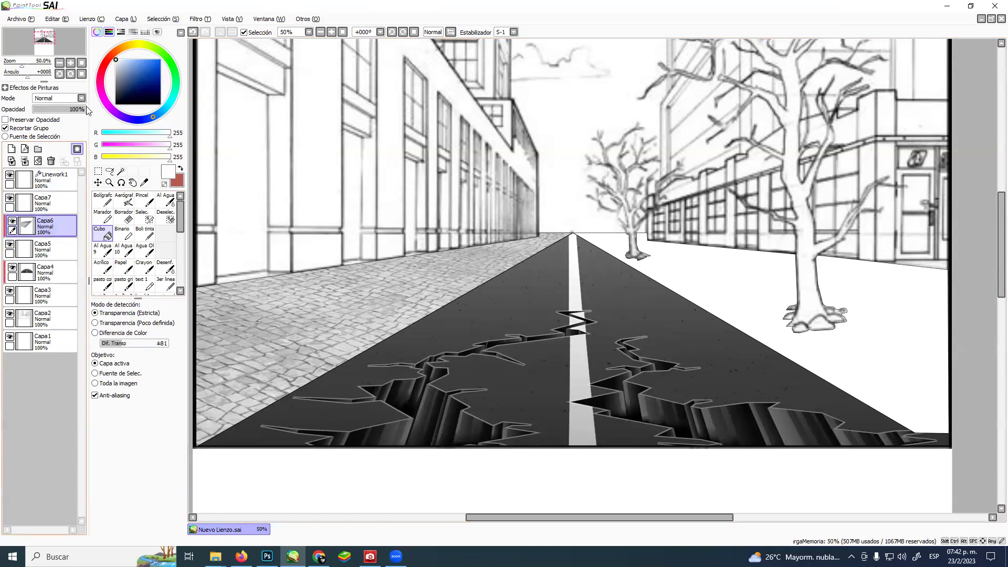
left_click(125, 19)
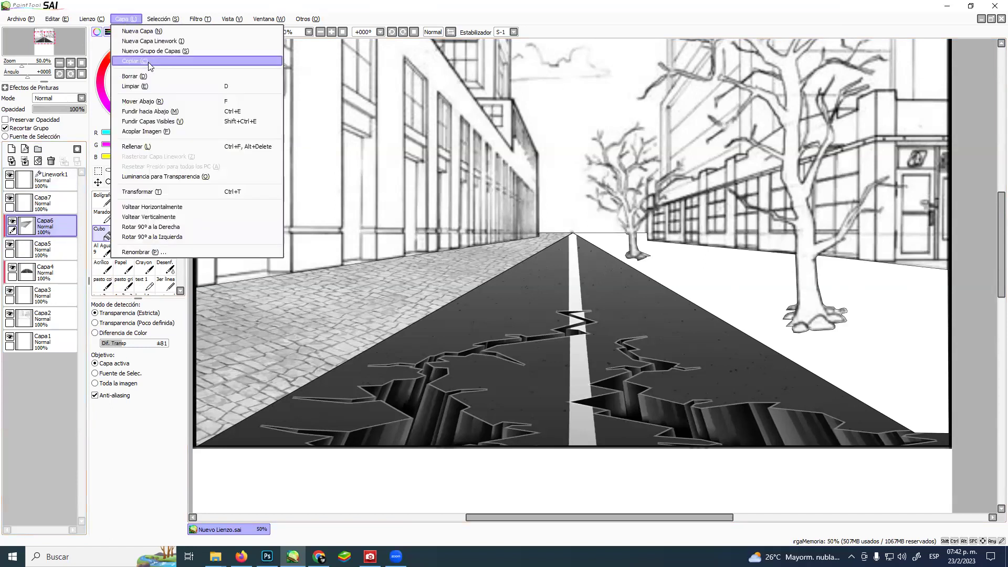
left_click(149, 63)
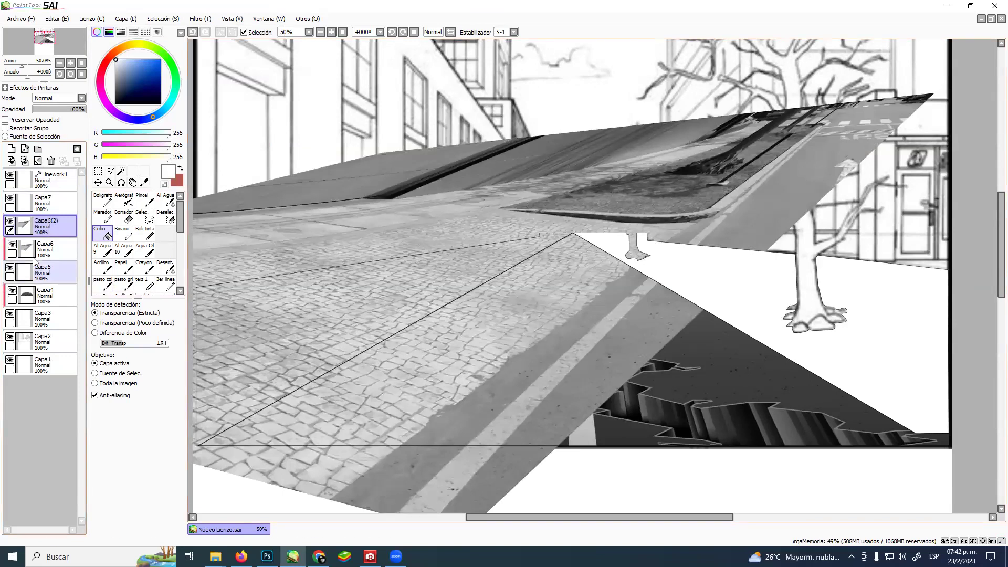
left_click_drag(45, 226, 53, 199)
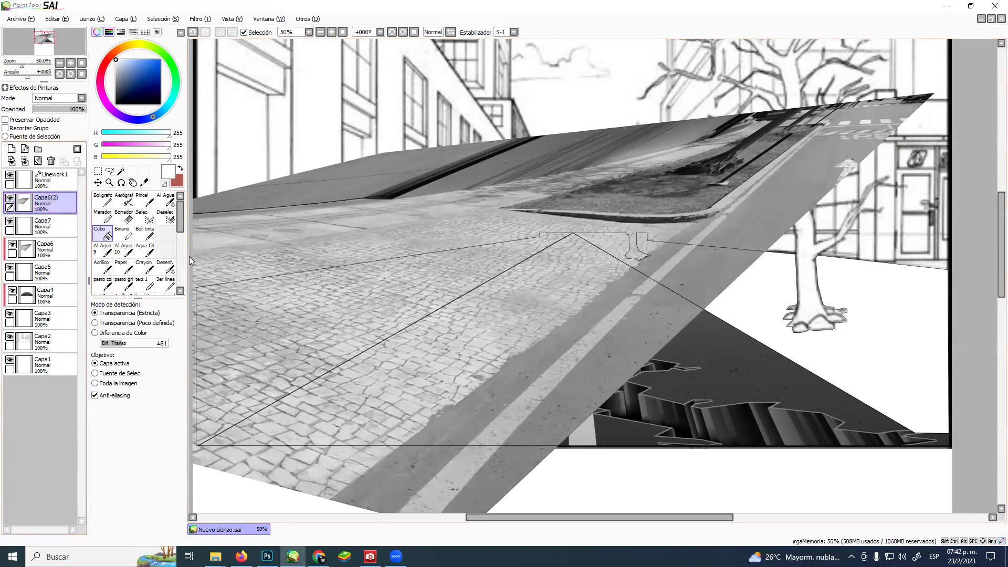
left_click(5, 128)
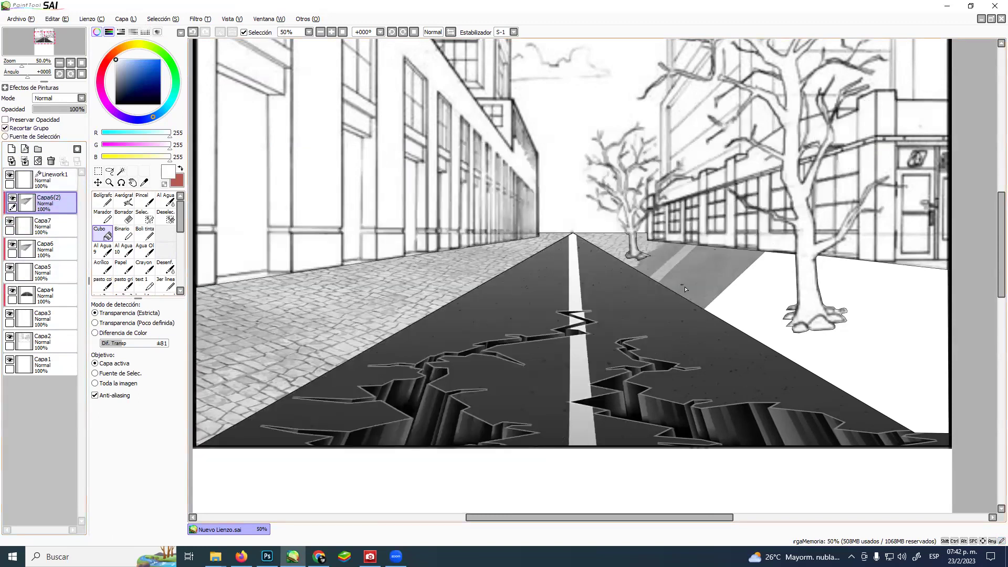
Flip the cobblestone copy horizontally and move it so it covers the whole right sidewalk.
key("ctrl")
key("ctrl+t")
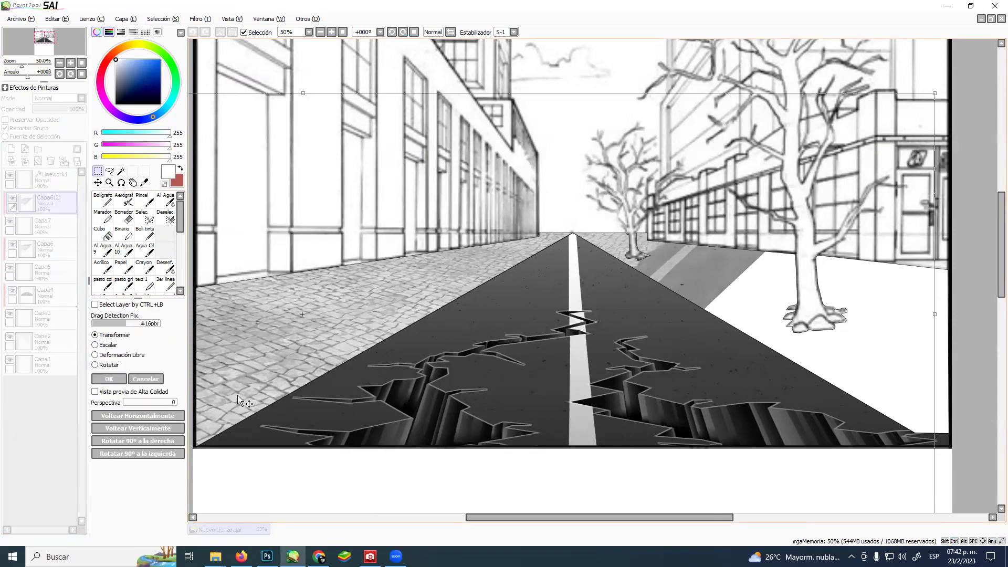
left_click(138, 417)
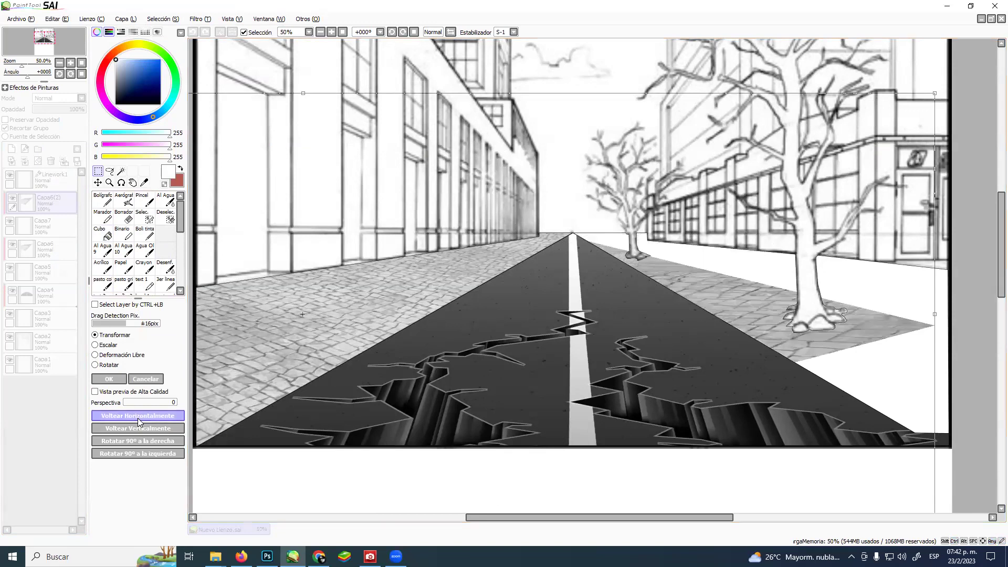
left_click_drag(722, 289, 749, 278)
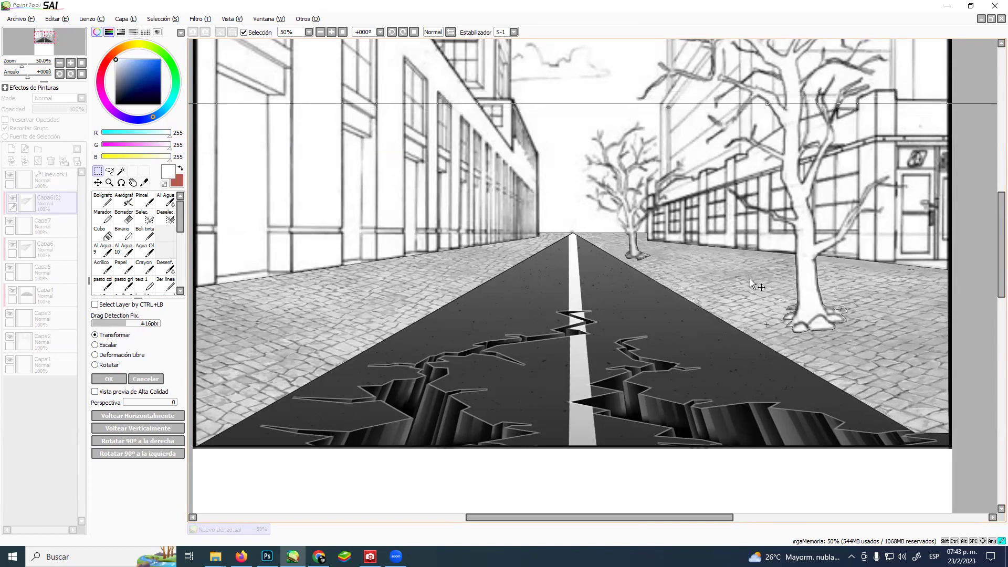
key("Return")
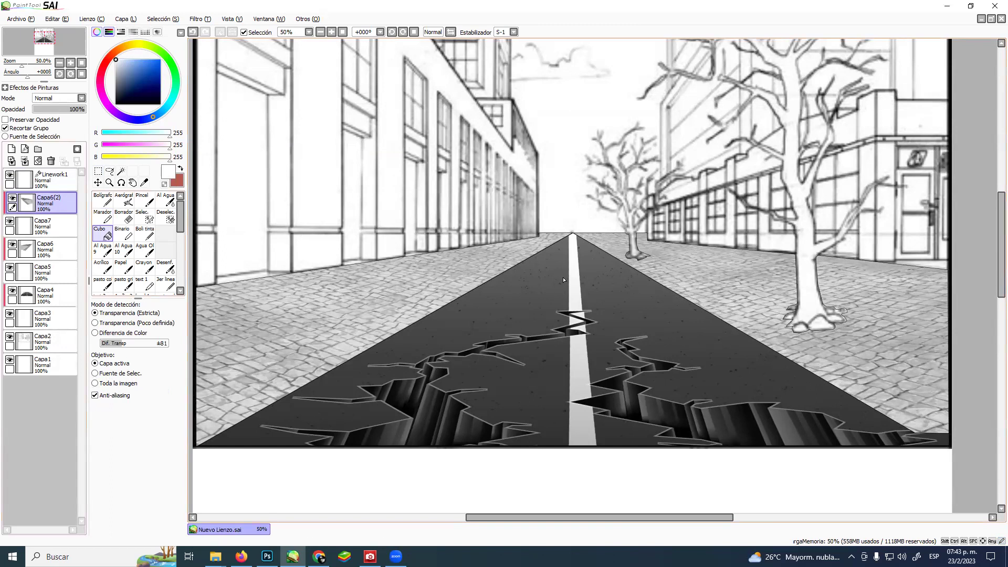
Examine the textured road and both cobblestone sidewalks at different zoom levels.
left_click(110, 183)
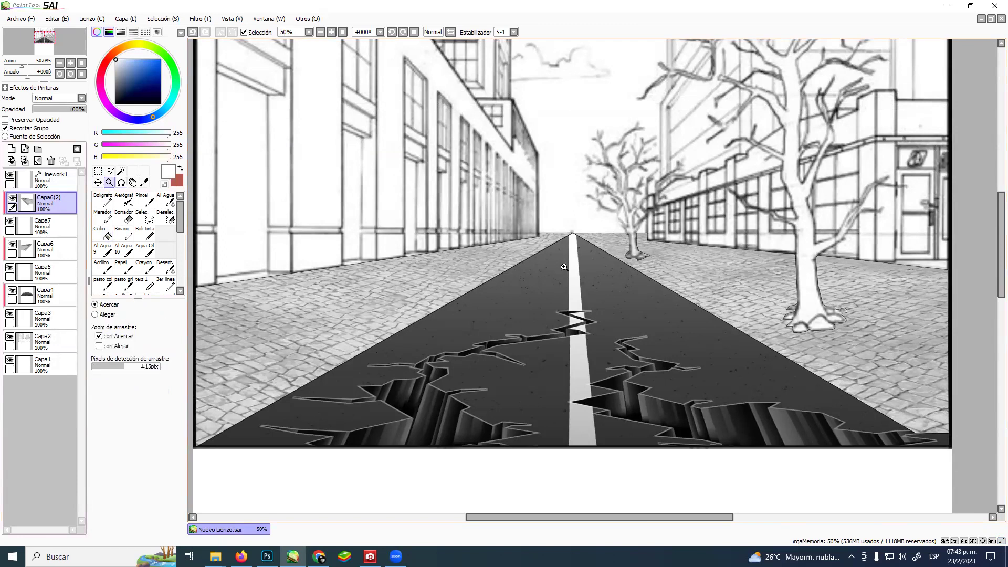
left_click(608, 264, "alt")
left_click(642, 295)
left_click(643, 295)
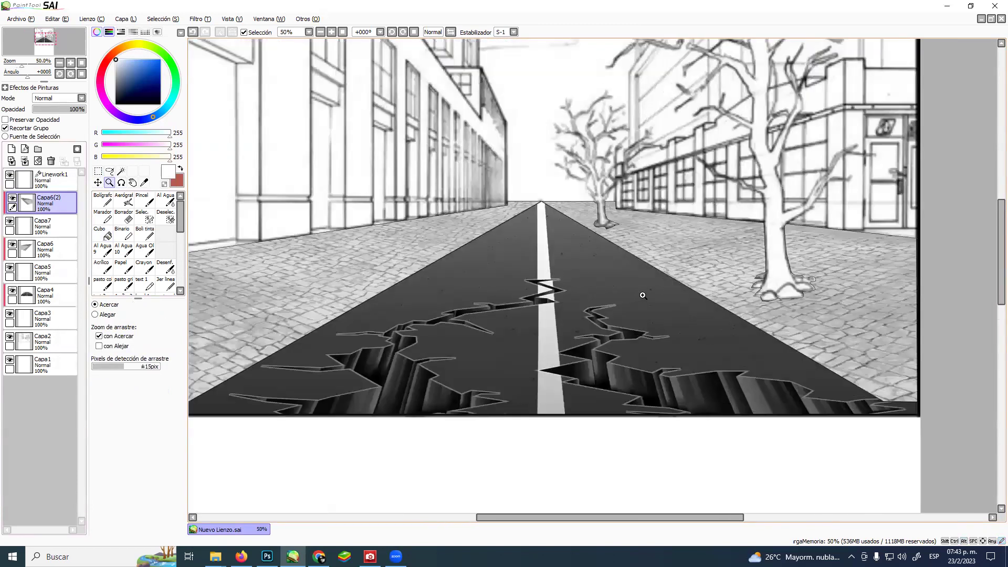
left_click(674, 337, "alt")
left_click(677, 341)
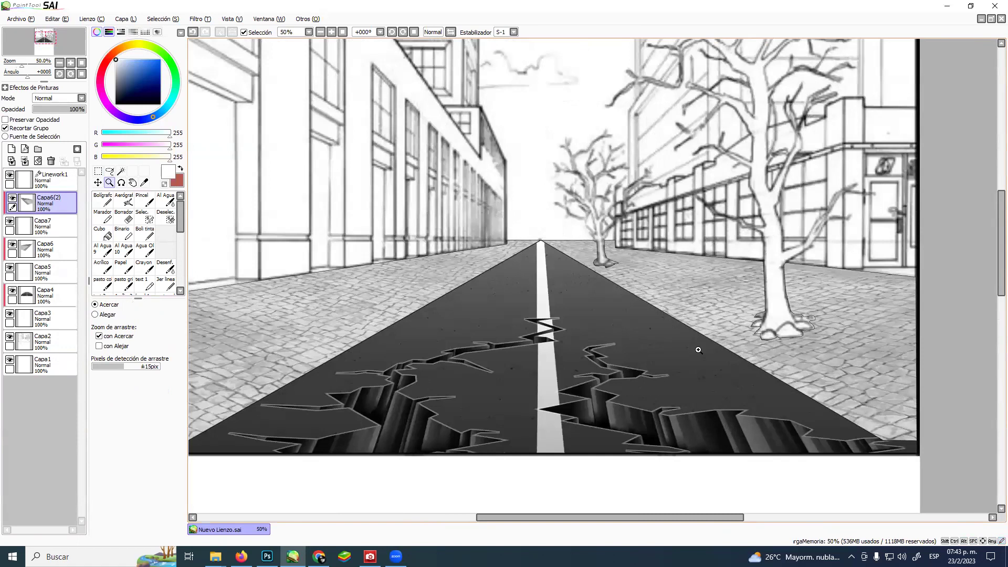
left_click(698, 350, "alt")
scroll(688, 363, "up", 2)
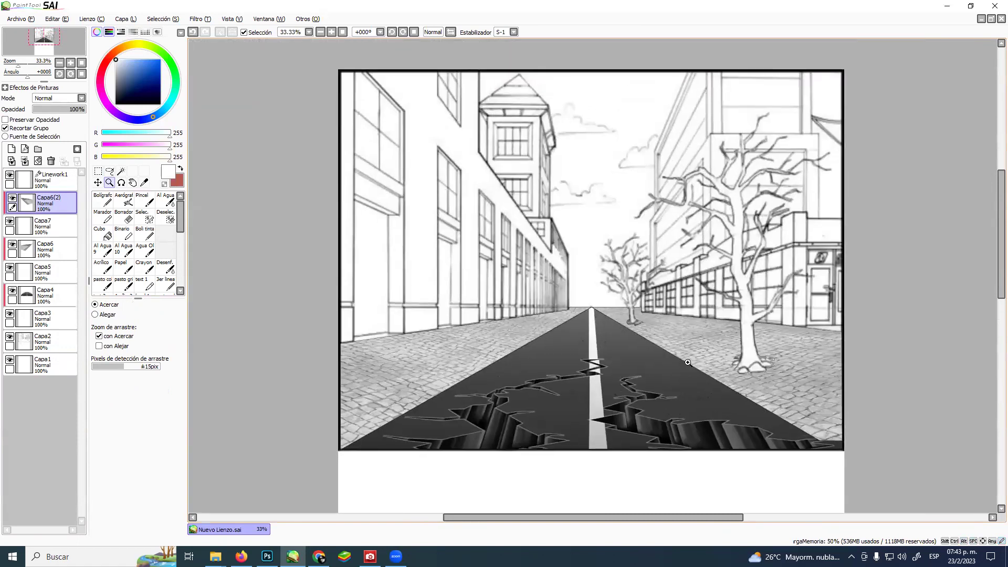
left_click(644, 357)
mouse_move(676, 361)
left_mouse_down()
mouse_move(713, 340)
mouse_move(685, 370)
left_mouse_up()
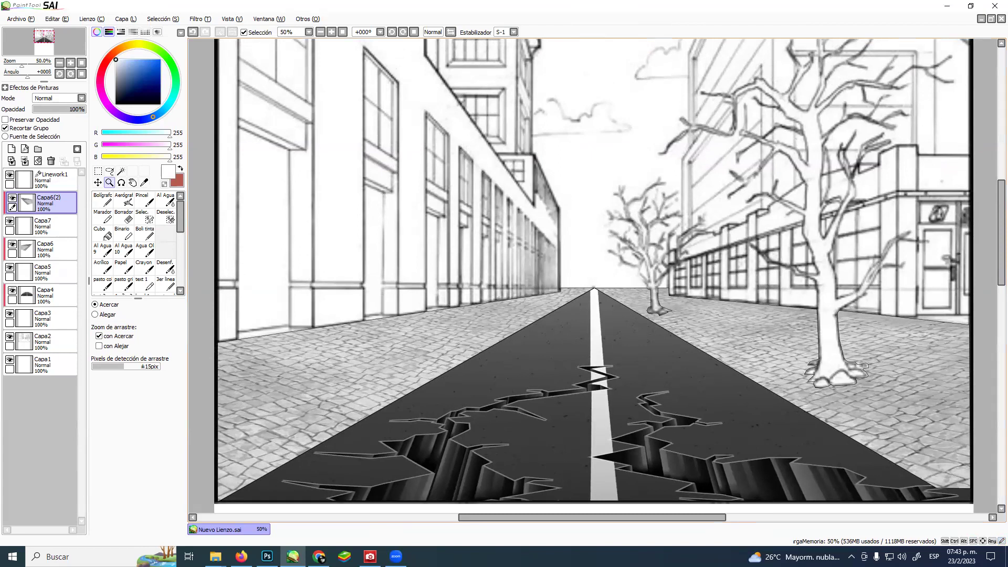
left_click(827, 28)
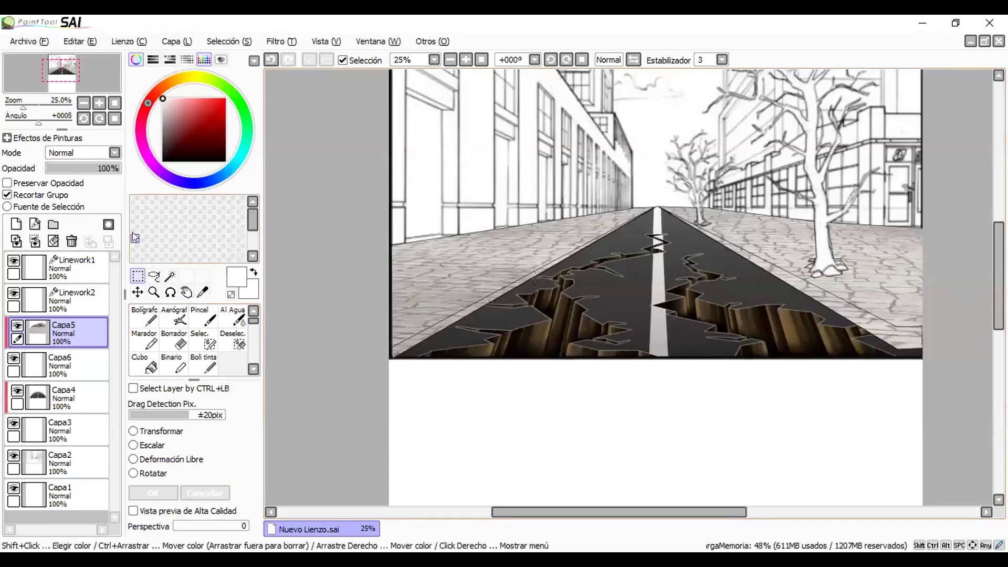
Open the Brillo y Contraste filter for the cracked road layer Capa4.
left_click(185, 292)
left_click_drag(585, 283, 517, 373)
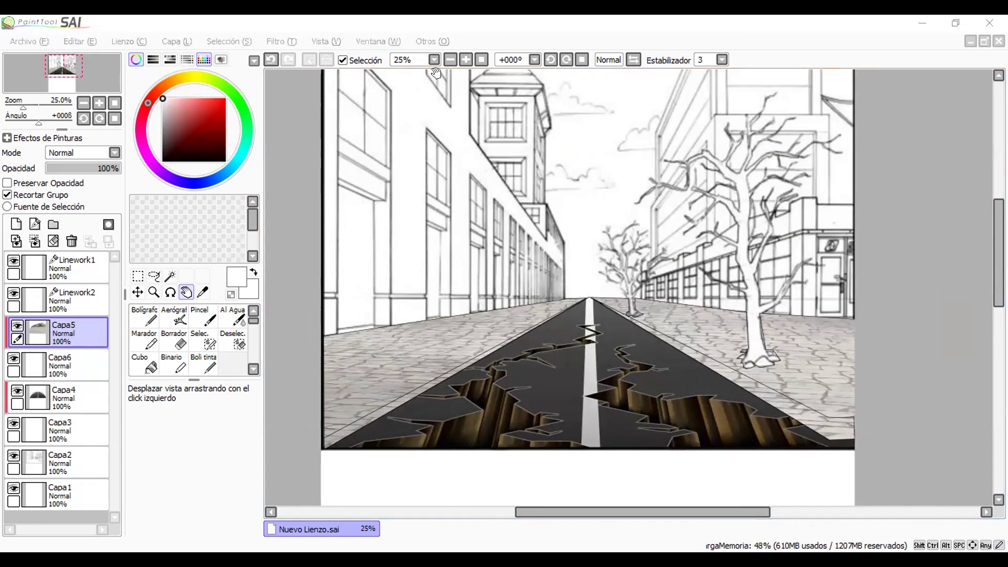
left_click(74, 394)
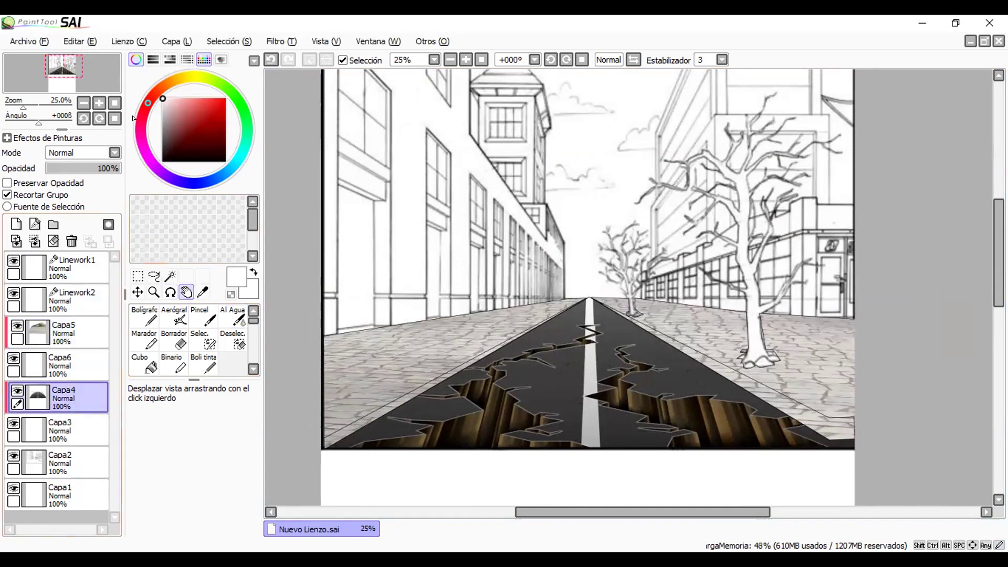
left_click(262, 41)
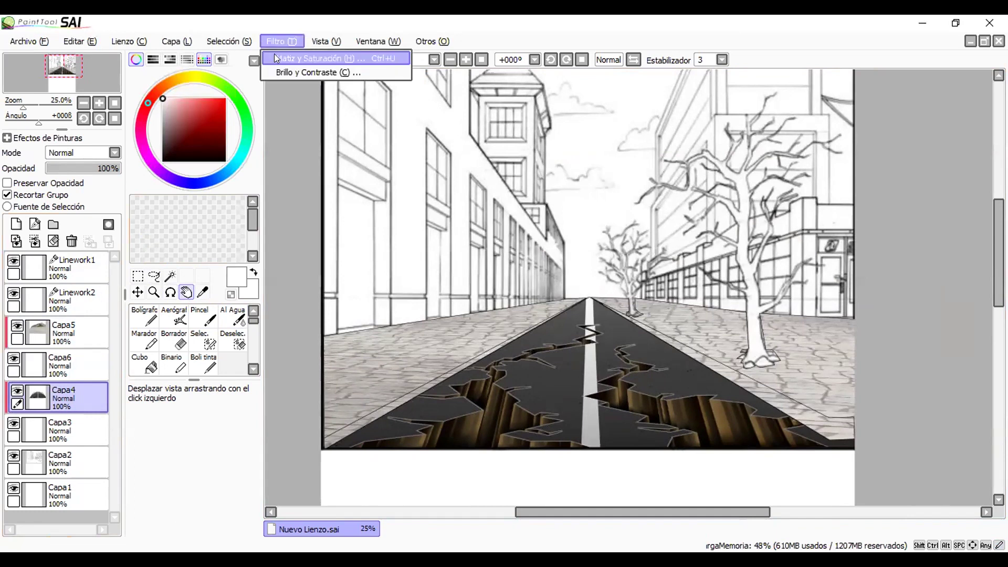
left_click(278, 69)
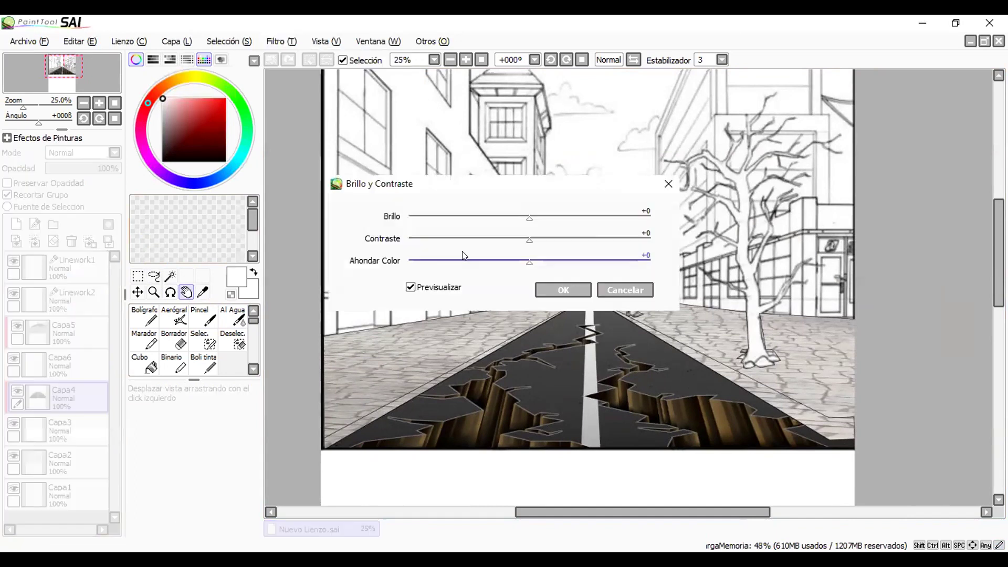
Set Ahondar Color to -100 in the Brillo y Contraste filter for Capa4, and apply the same adjustment to Capa5.
left_click_drag(464, 259, 414, 265)
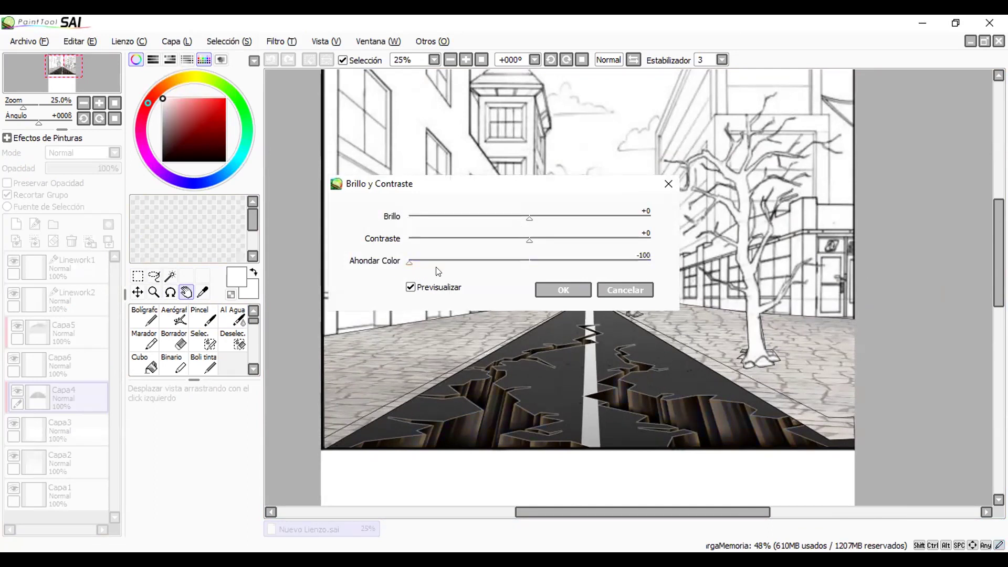
left_click(572, 280)
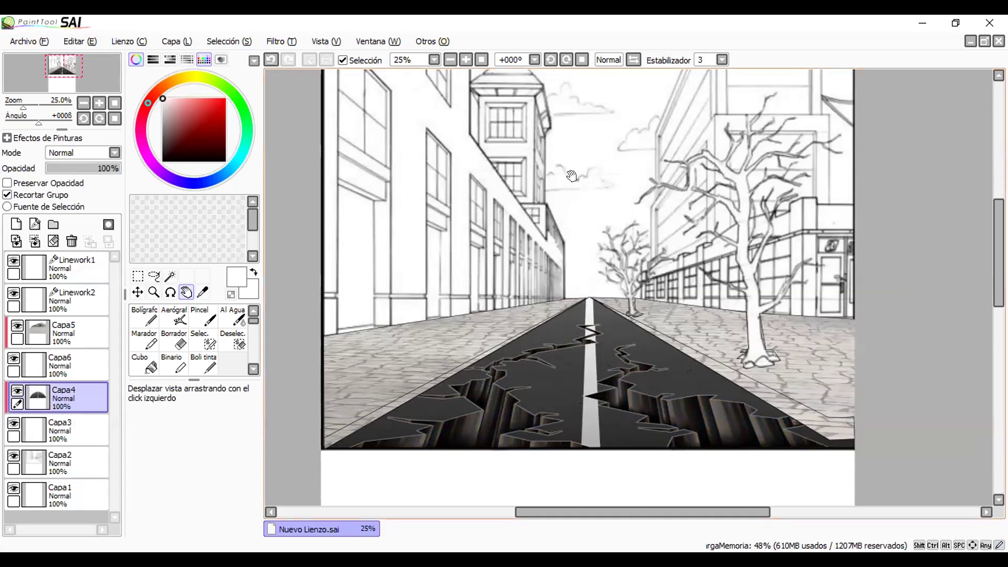
left_click(73, 336)
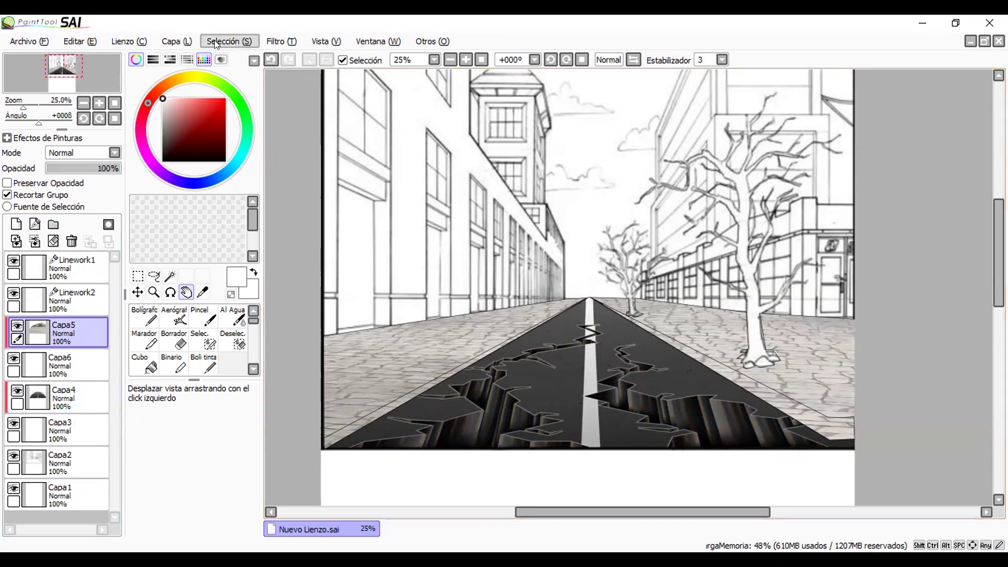
left_click(281, 41)
left_click(311, 73)
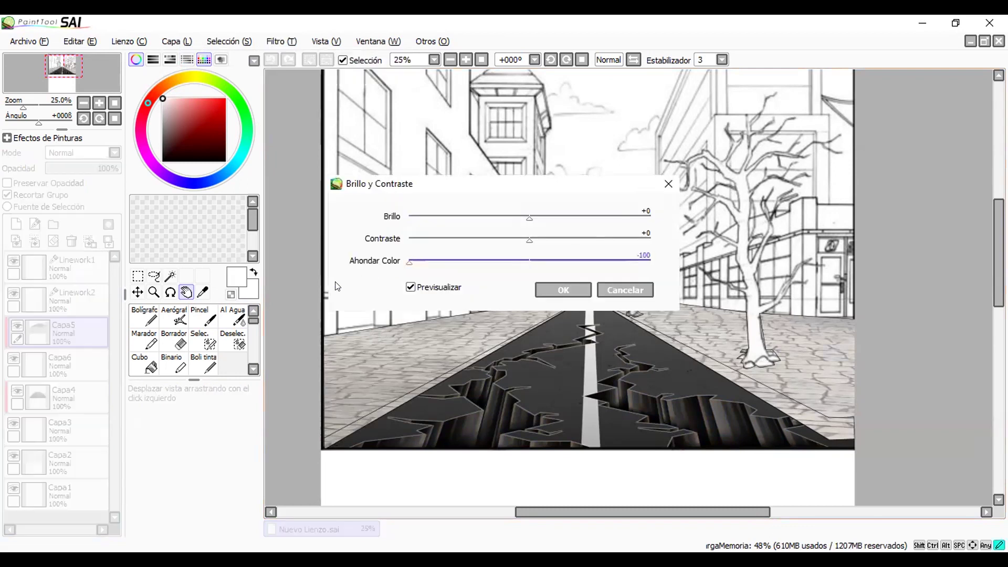
left_click(558, 289)
left_click_drag(559, 345, 524, 360)
left_click_drag(467, 268, 482, 262)
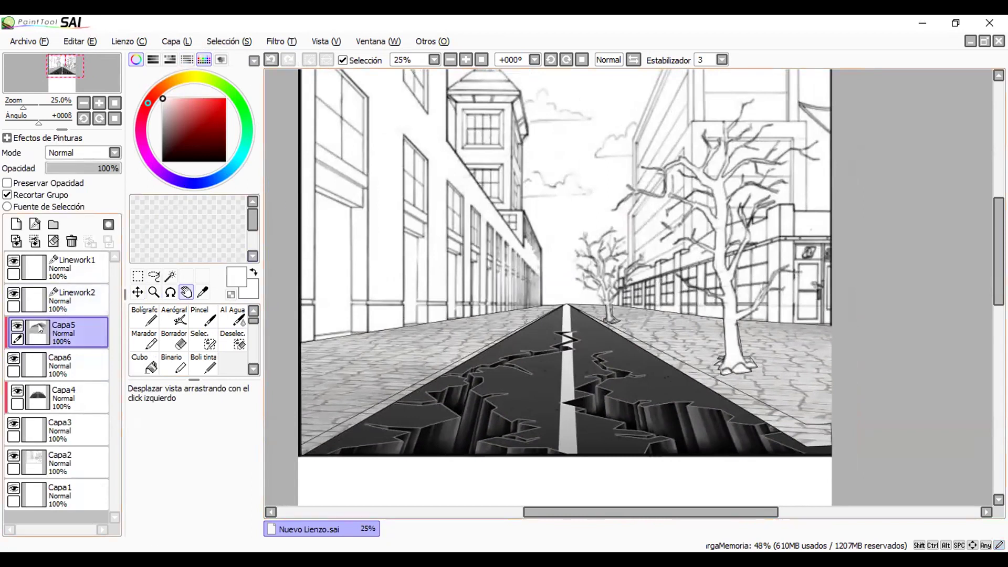
Toggle the visibility and group clipping of Capa5 off and back on to examine the sidewalk texture.
left_click(16, 327)
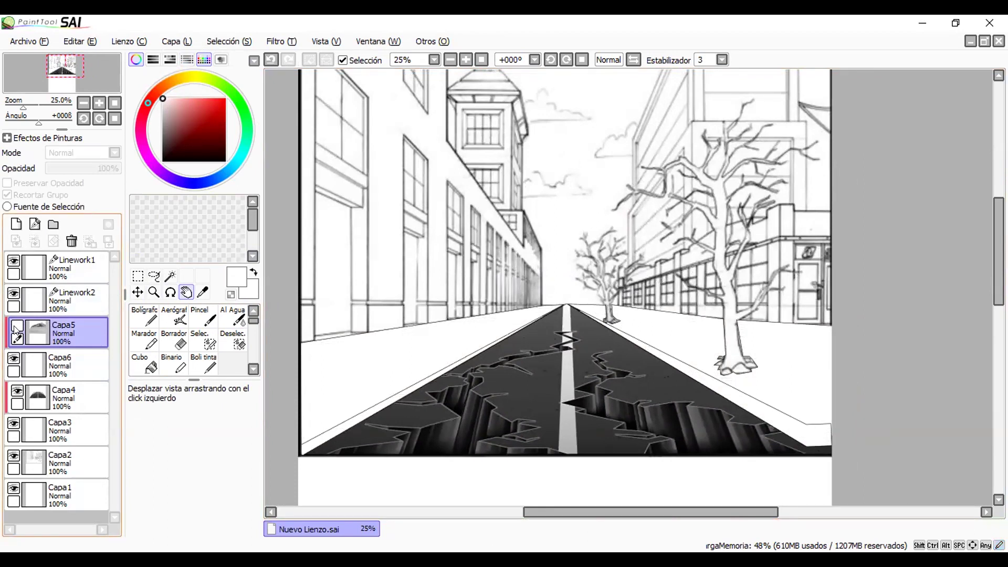
left_click(16, 329)
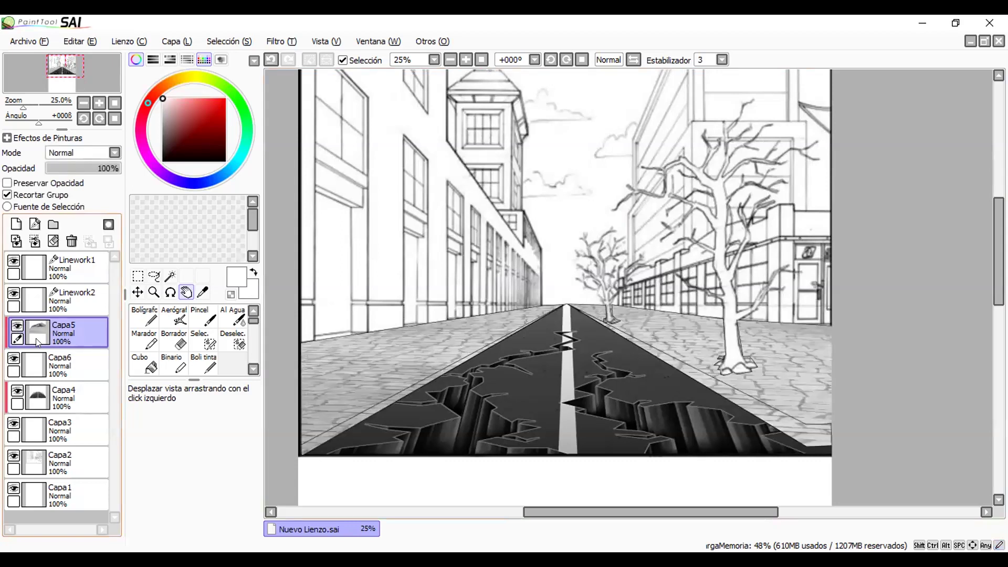
left_click(37, 198)
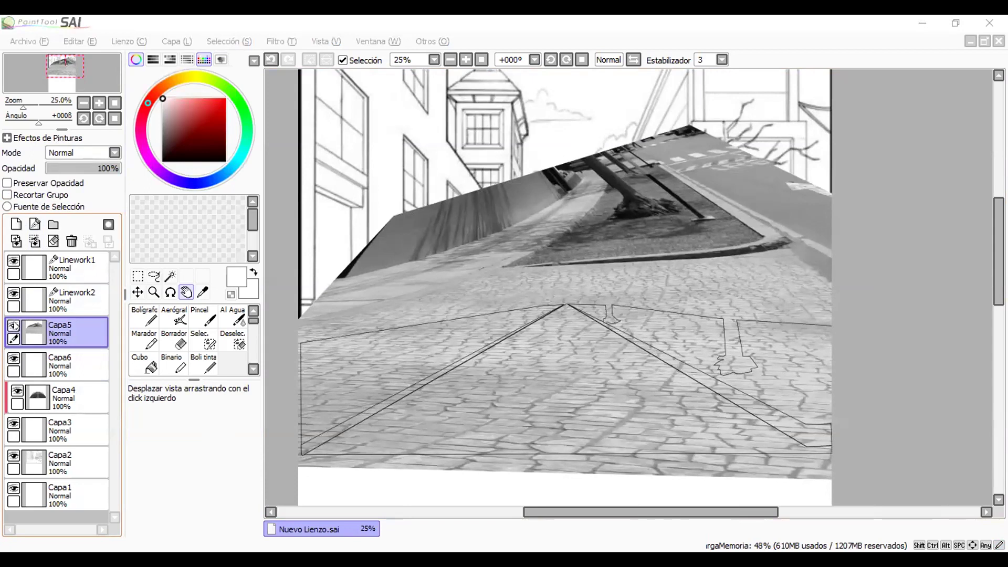
left_click(20, 194)
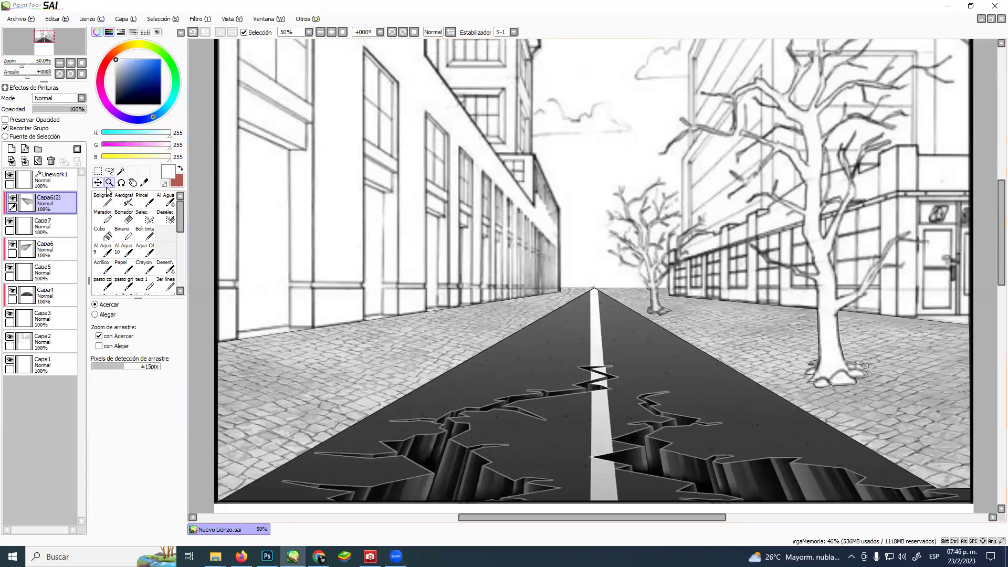
left_click(570, 253, "alt")
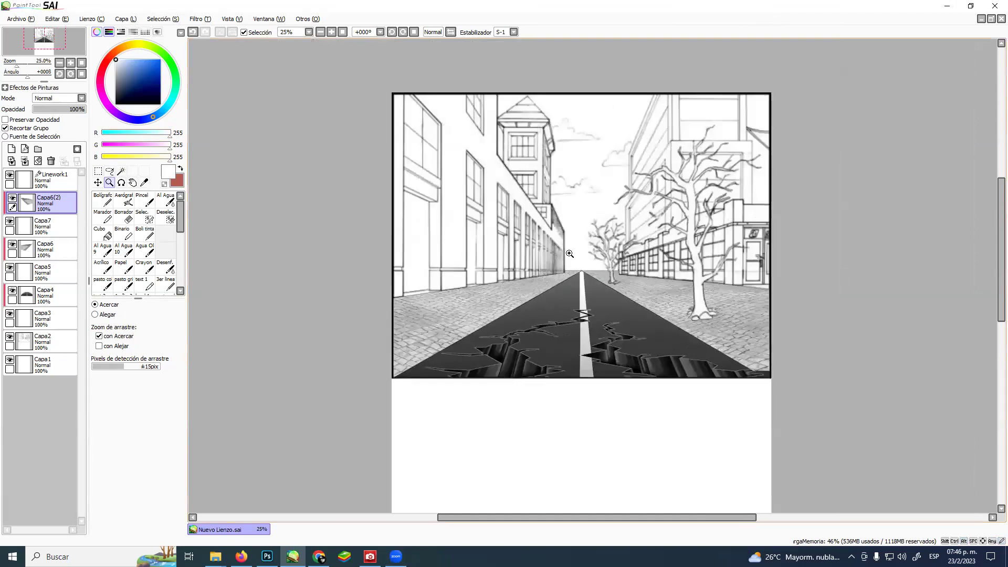
left_click(611, 247)
left_click(616, 251, "alt")
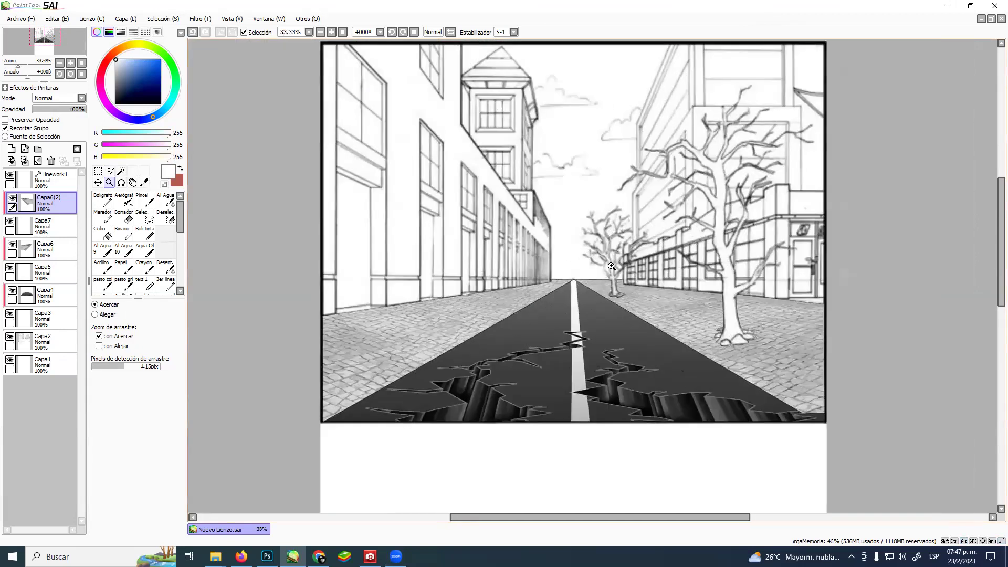
left_click(546, 259)
left_click_drag(587, 304, 583, 257)
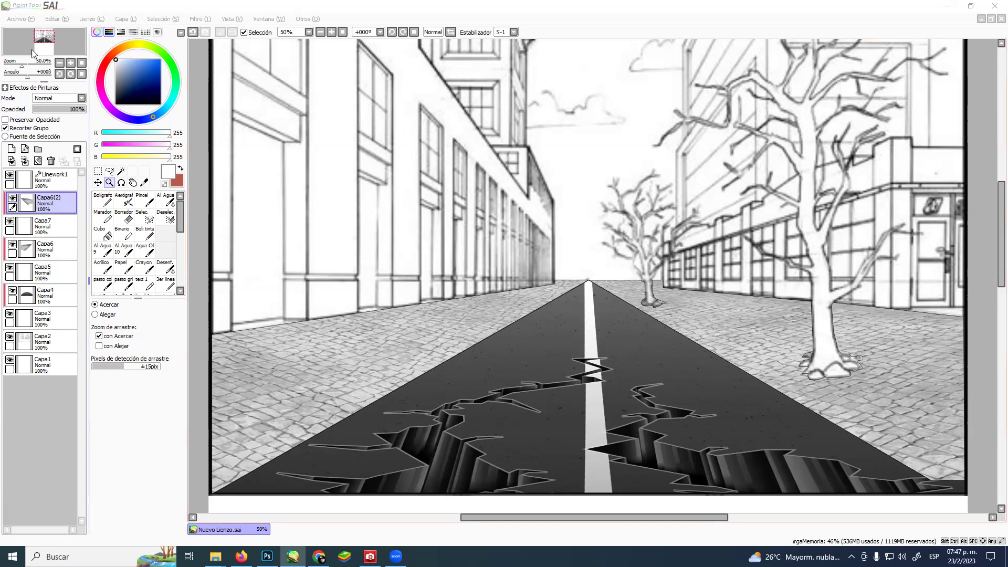
Outline a tall wall panel between the large windows of the near-side facade with black size 1 Line segments on Linework1.
left_click(45, 184)
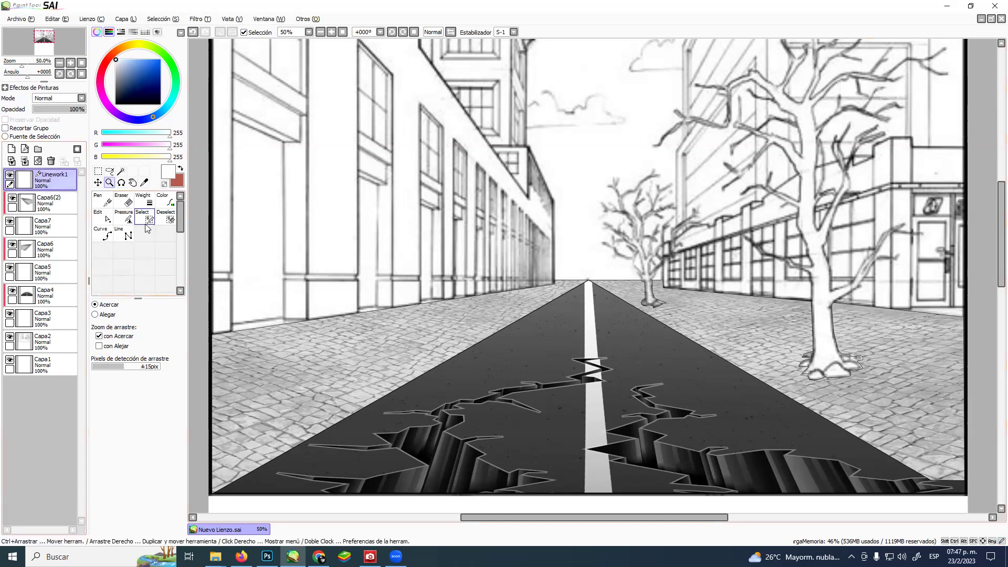
left_click(107, 237)
left_click(128, 235)
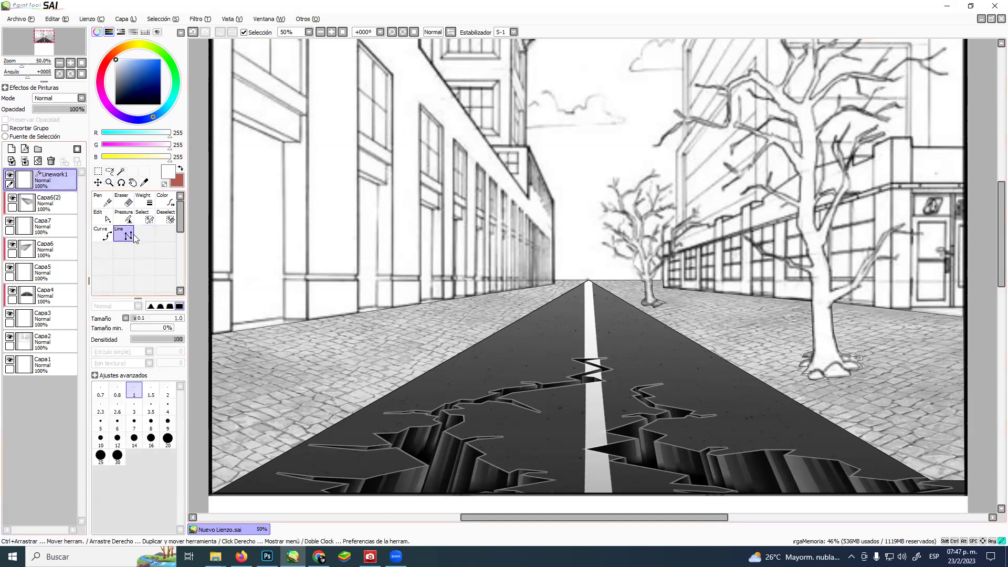
scroll(320, 94, "up", 3)
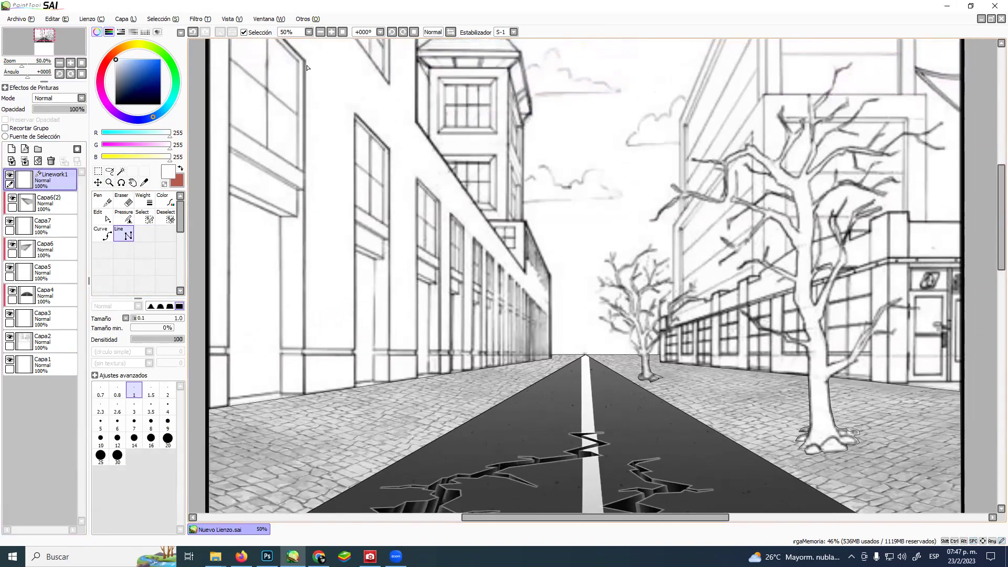
left_click(115, 104)
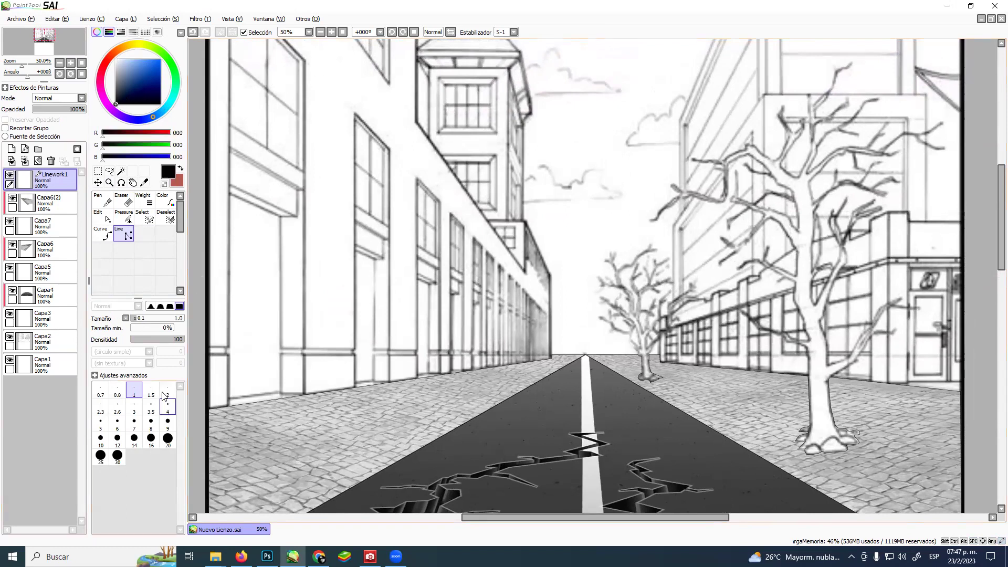
left_click(305, 62)
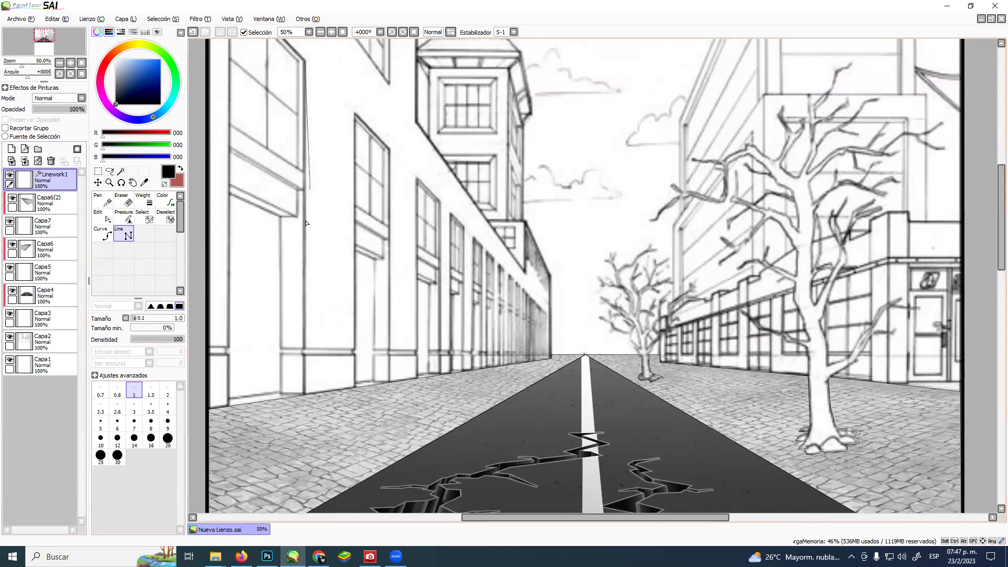
left_click(303, 348)
left_click(355, 348)
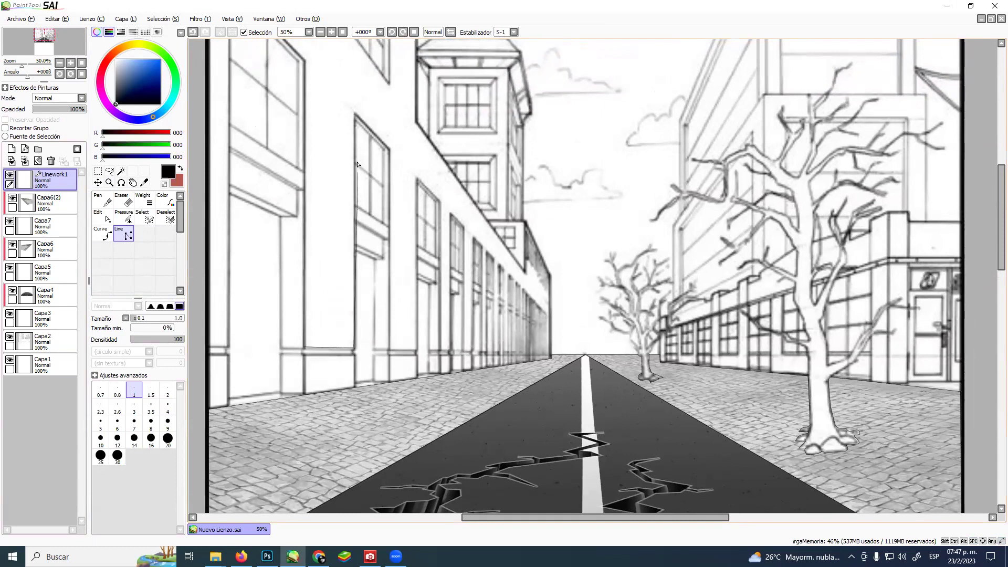
left_click(353, 100)
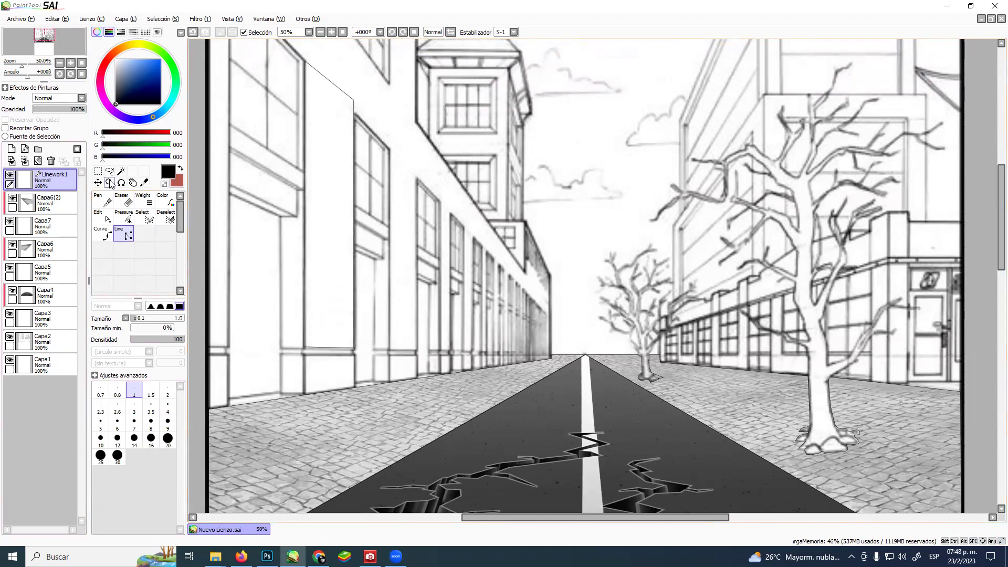
Select the outlined wall panel with the Magic Wand, fill it with white on a new layer above Capa6(2), and deselect.
left_click(121, 171)
left_click(315, 196)
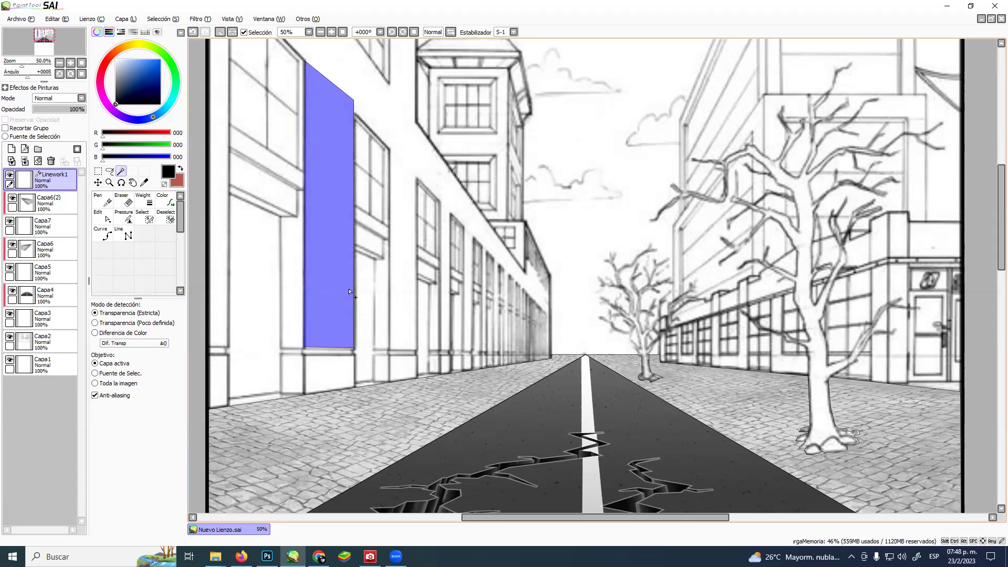
left_click(56, 206)
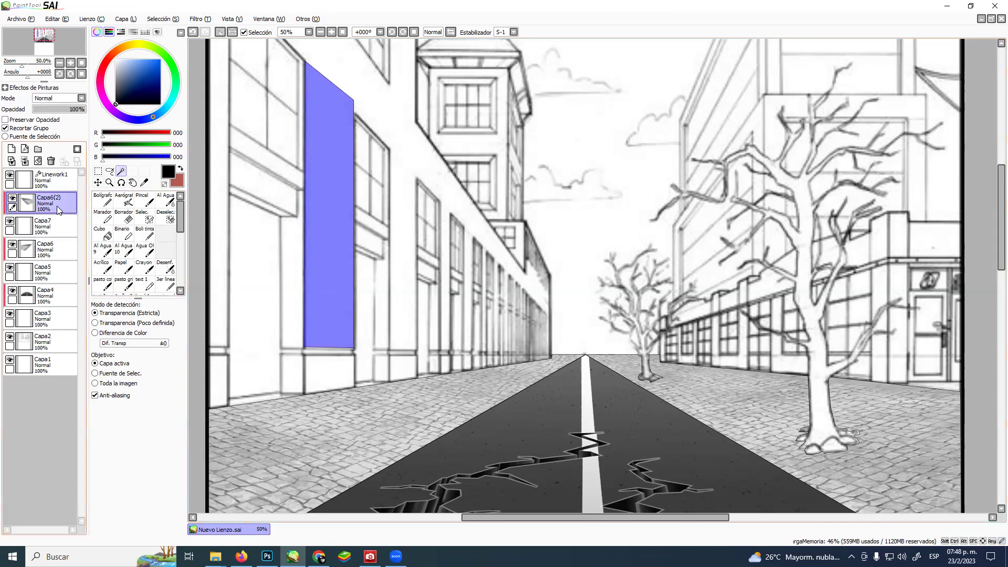
left_click(11, 149)
left_click(106, 223)
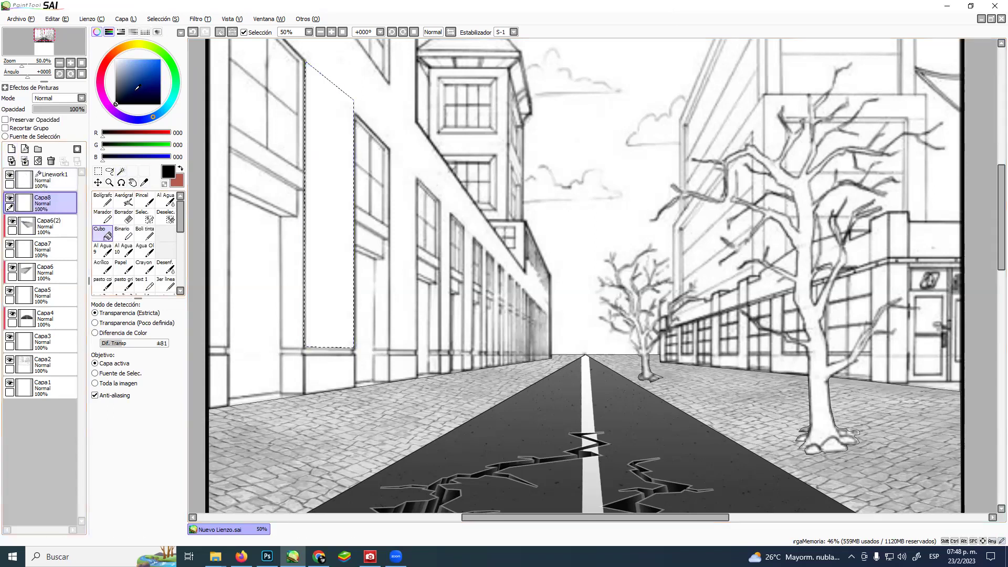
left_click(328, 196, "alt")
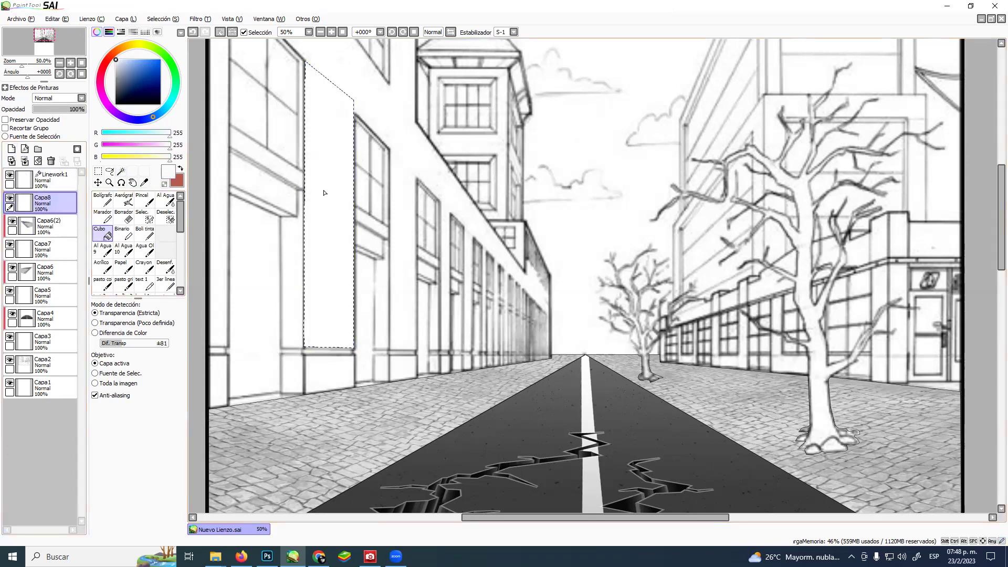
key("ctrl+d")
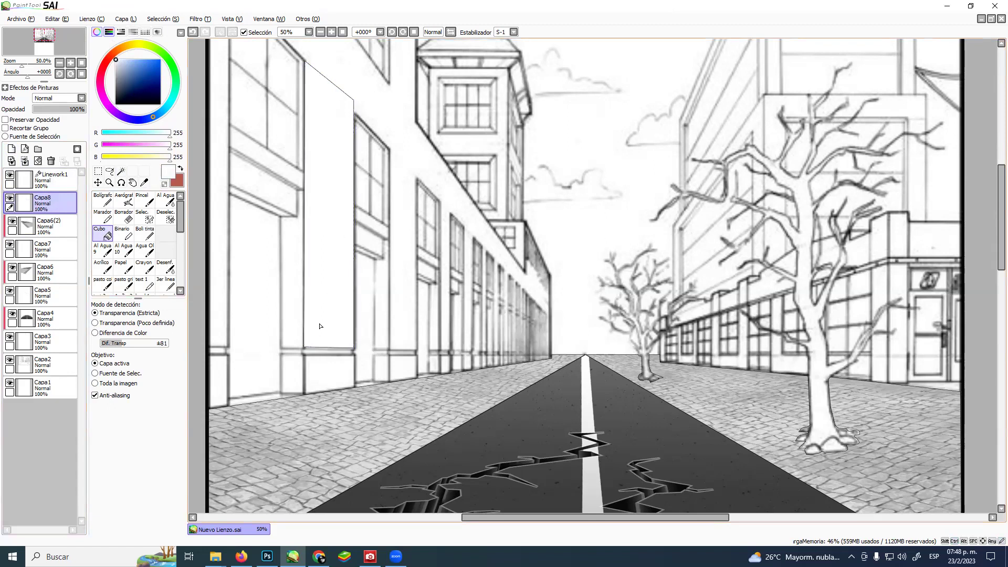
Switch to the Firefox browser and search Google Images for "se busca one piece".
left_click(241, 557)
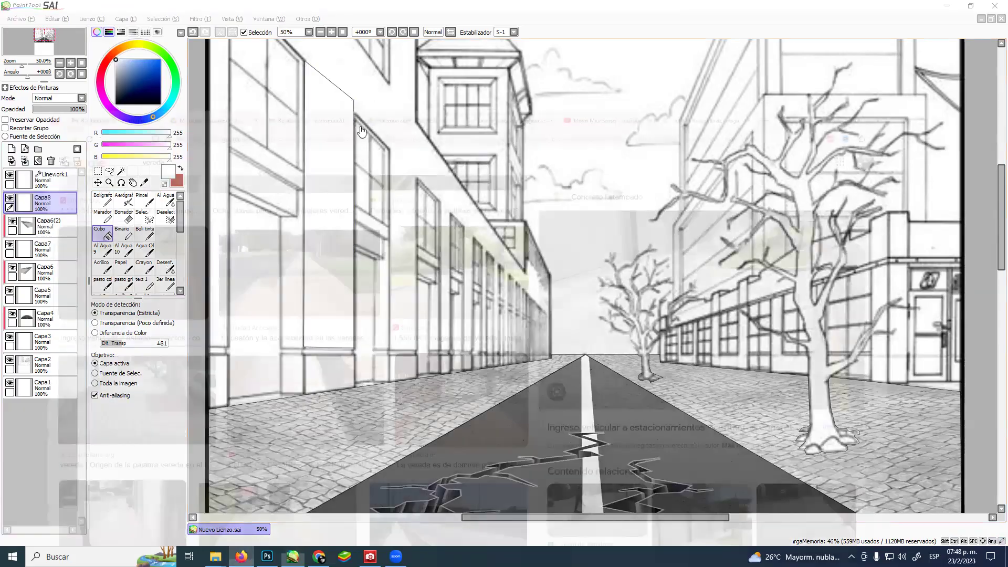
left_click(342, 63)
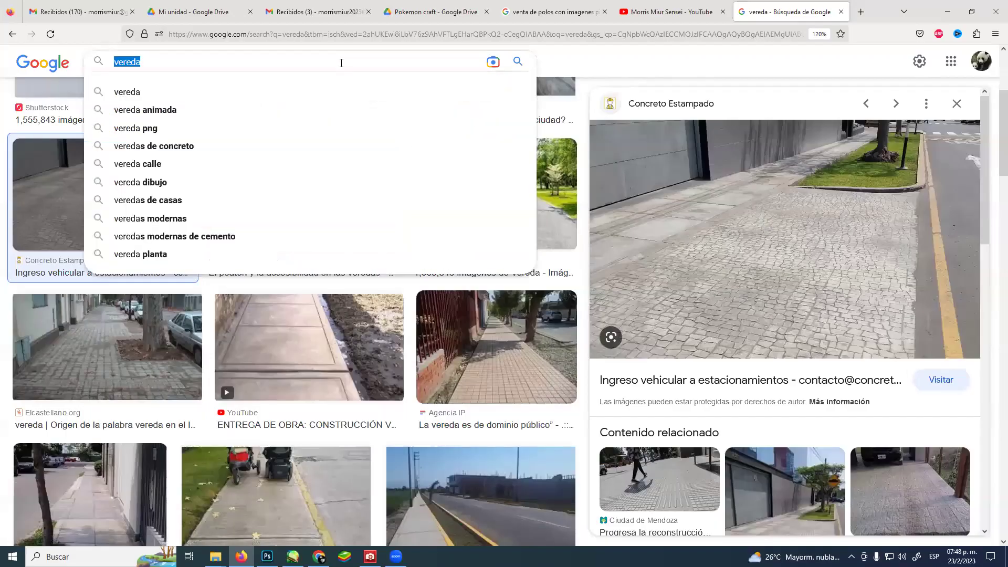
type("se busca one piece")
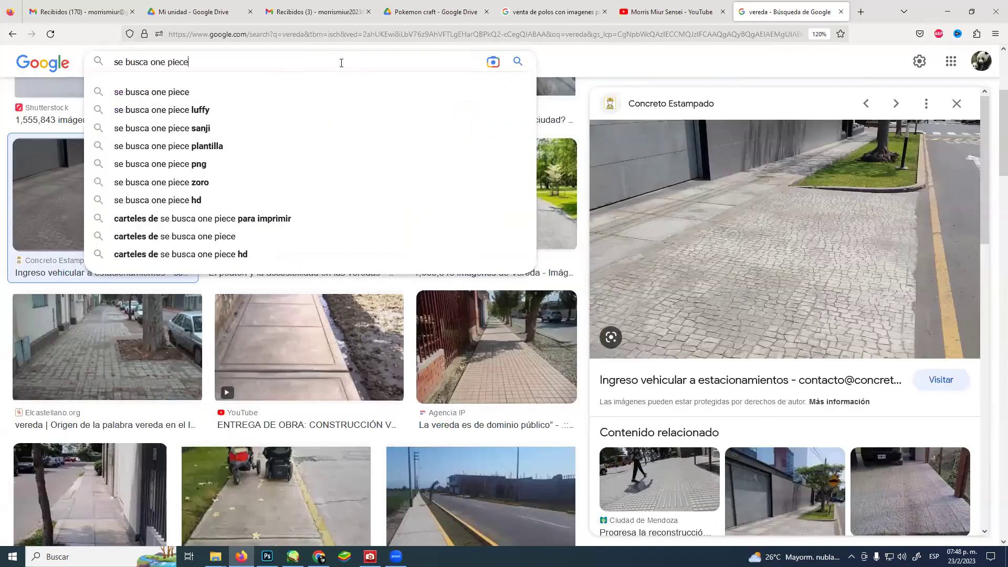
key("Return")
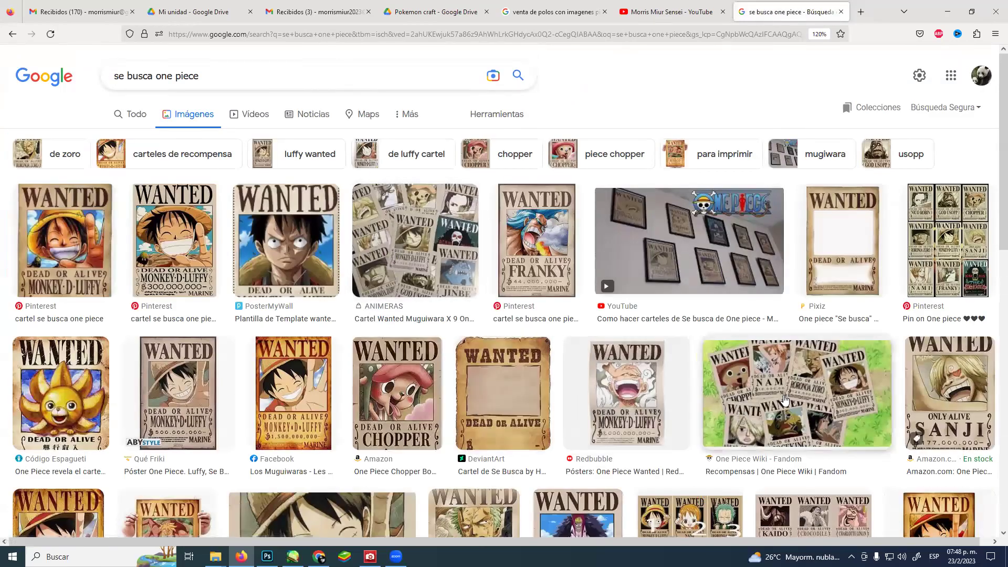
Open the Sanji wanted poster from Amazon.com in the image results and copy the image.
scroll(788, 398, "down", 2)
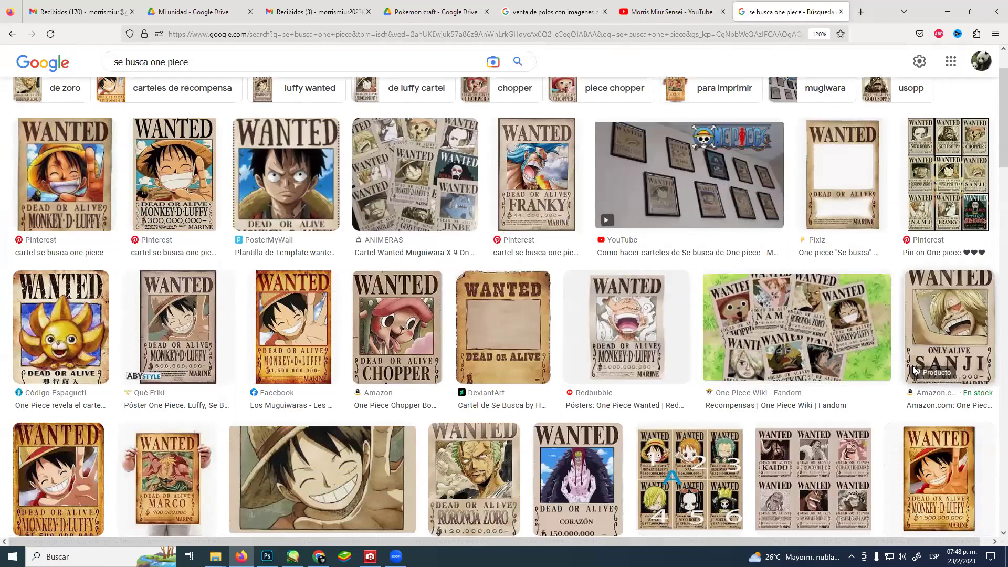
left_click(914, 370)
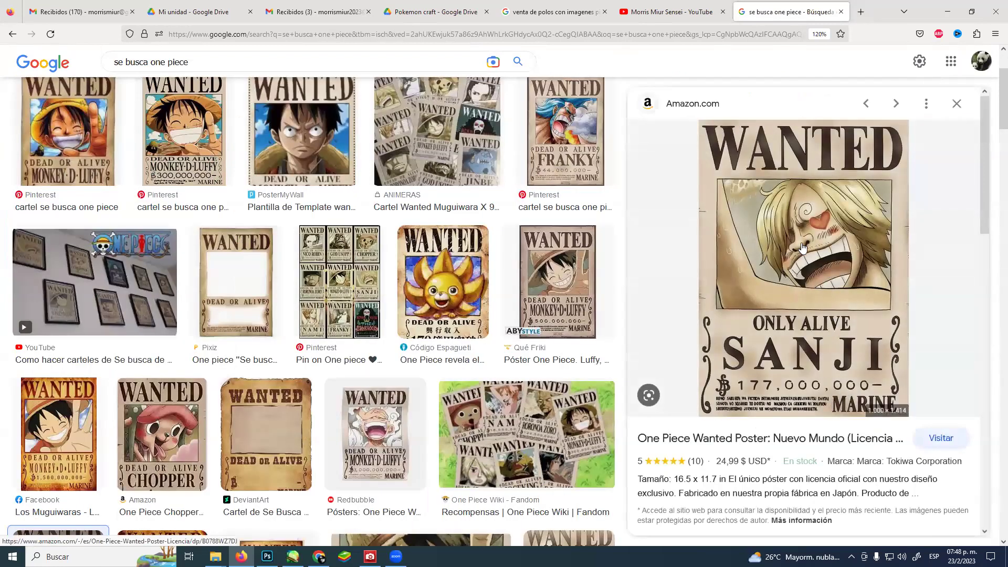
right_click(801, 243)
left_click(840, 402)
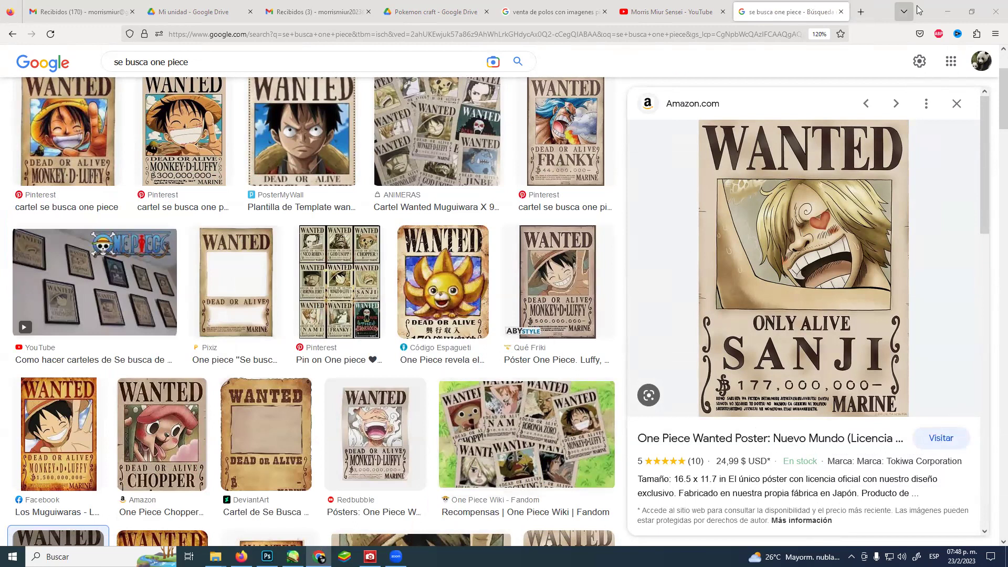
Switch back to PaintTool SAI, paste the Sanji poster as a new layer, and scale it down over the outlined wall panel.
key("alt+Tab")
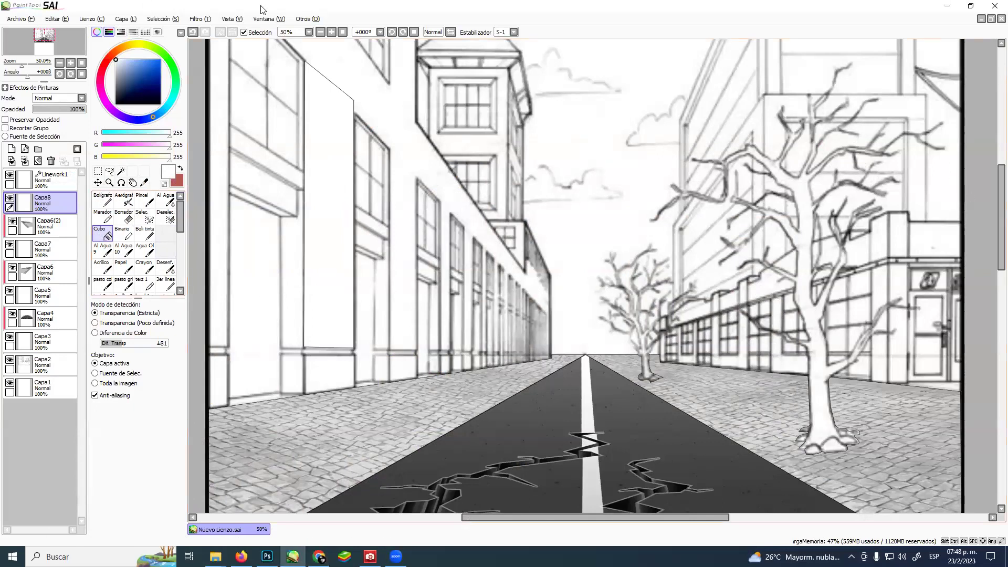
key("ctrl+v")
key("ctrl+t")
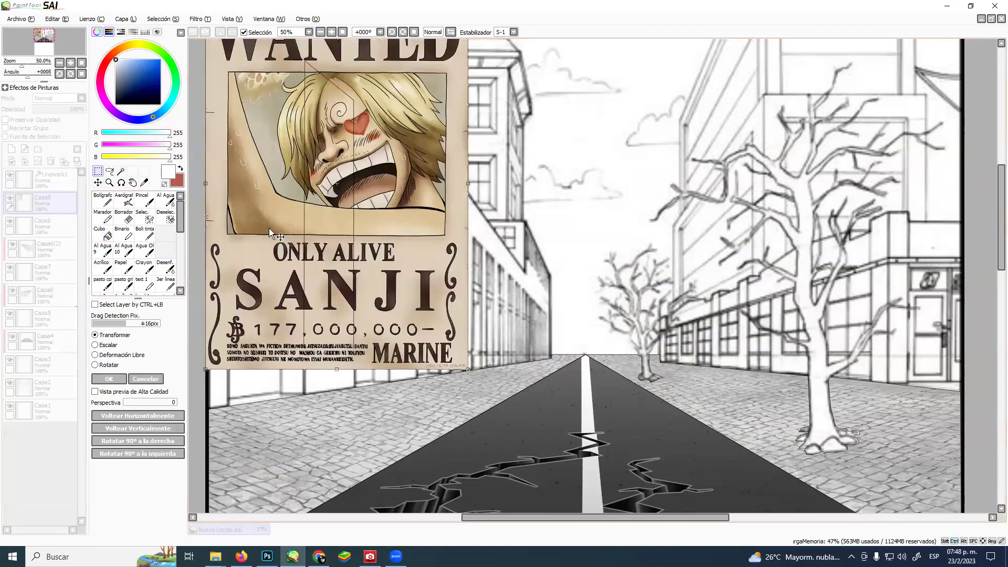
left_click_drag(360, 198, 383, 250)
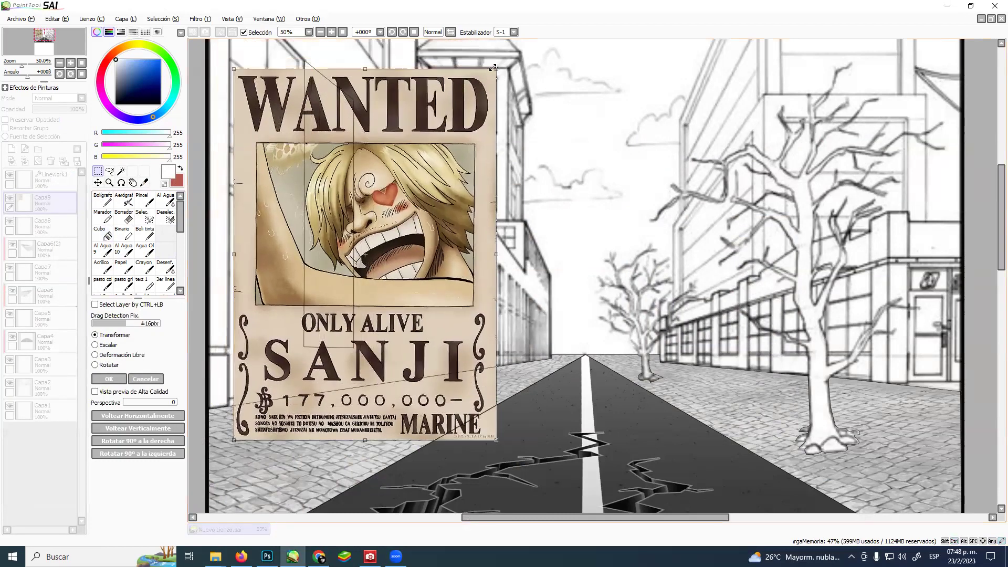
left_click_drag(418, 185, 332, 217)
key("Return")
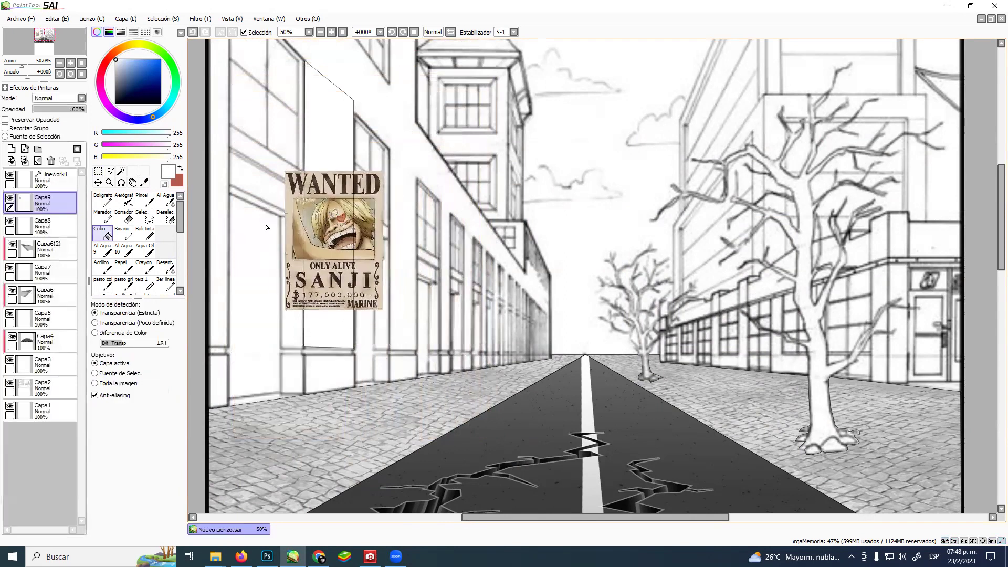
Clip the Sanji poster layer Capa9 to the white wall panel and scale the poster down to fit inside the panel's width.
left_click(6, 129)
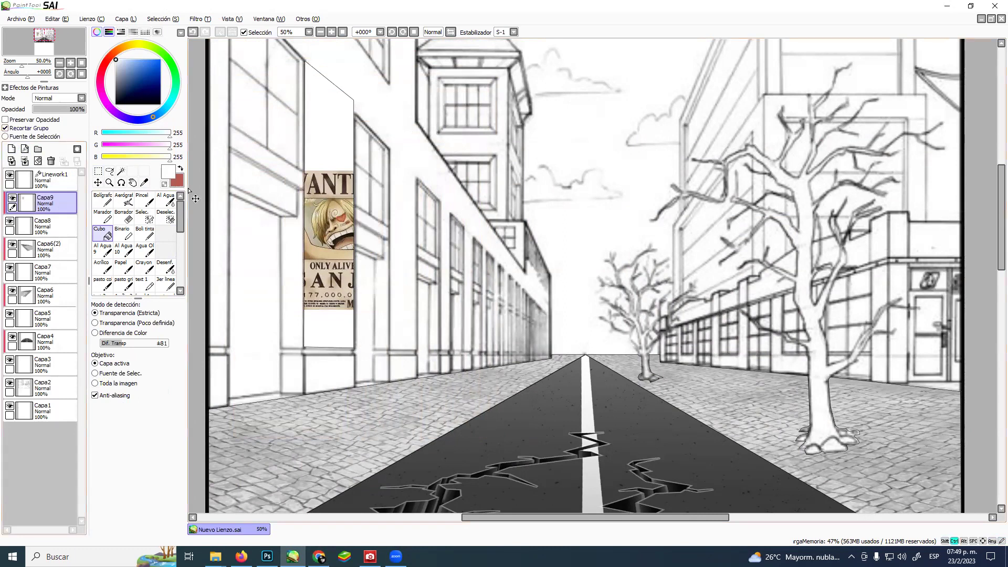
key("ctrl+t")
left_click_drag(286, 169, 332, 262)
key("Return")
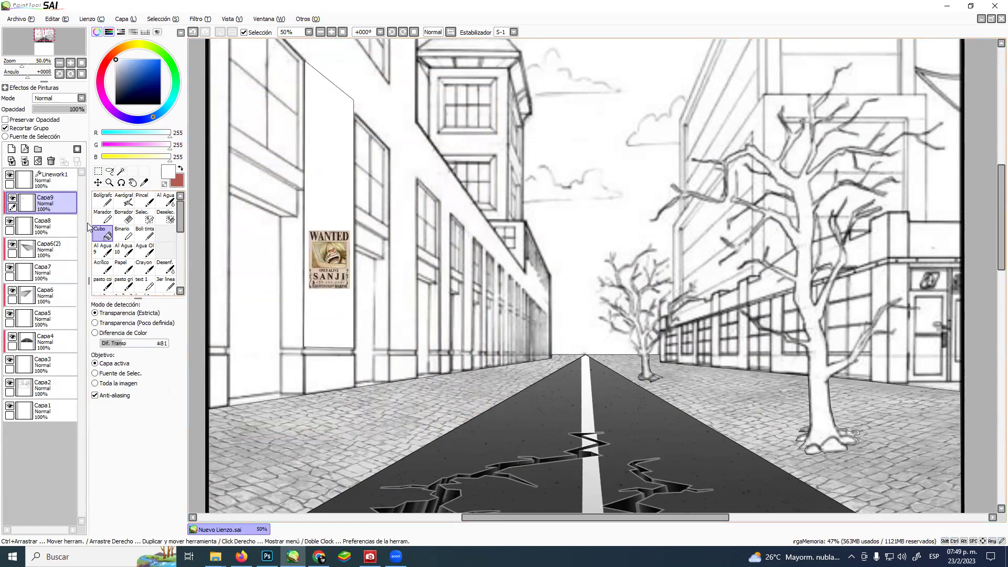
Set the blending mode of the white panel layer Capa8 to Multiplicar.
left_click(109, 182)
left_click(302, 235)
left_click_drag(417, 224, 436, 224)
scroll(462, 275, "up", 1)
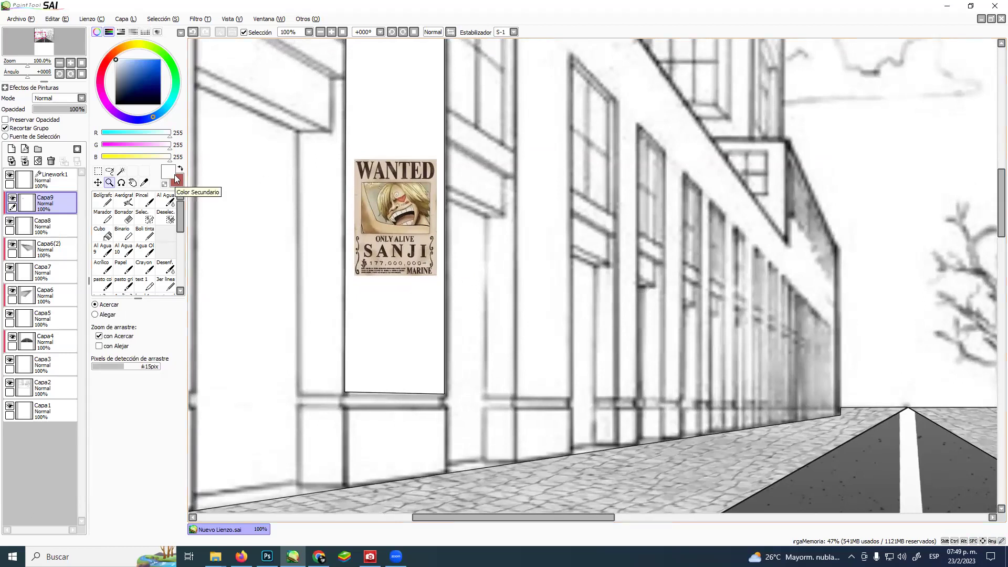
left_click(53, 231)
left_click(82, 98)
left_click(47, 115)
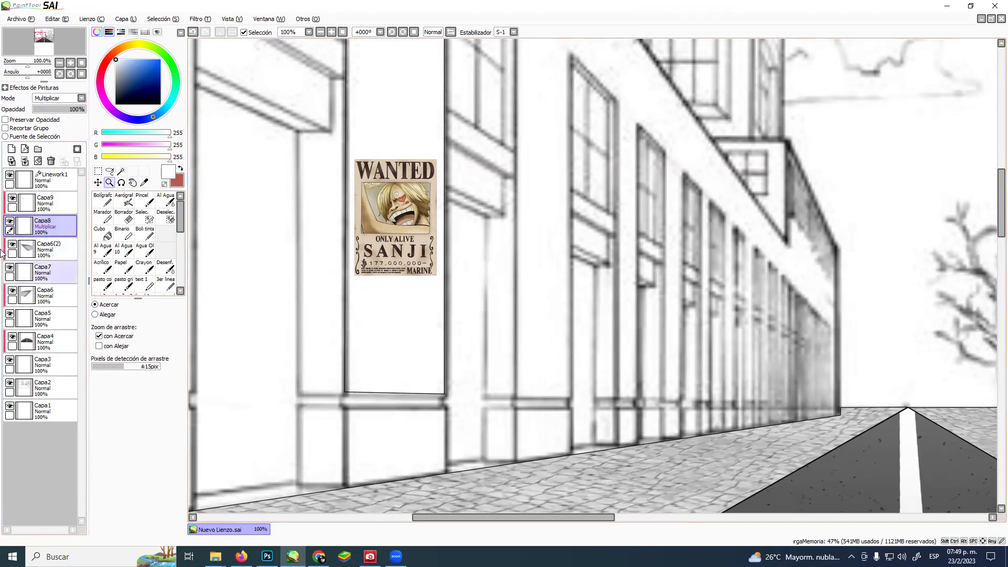
left_click(81, 98)
left_click(66, 107)
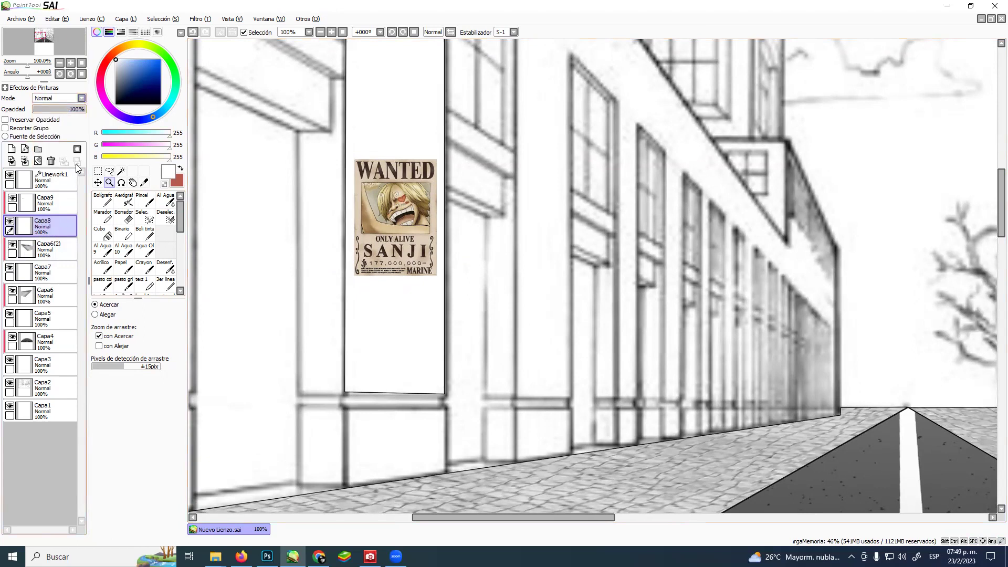
left_click(82, 98)
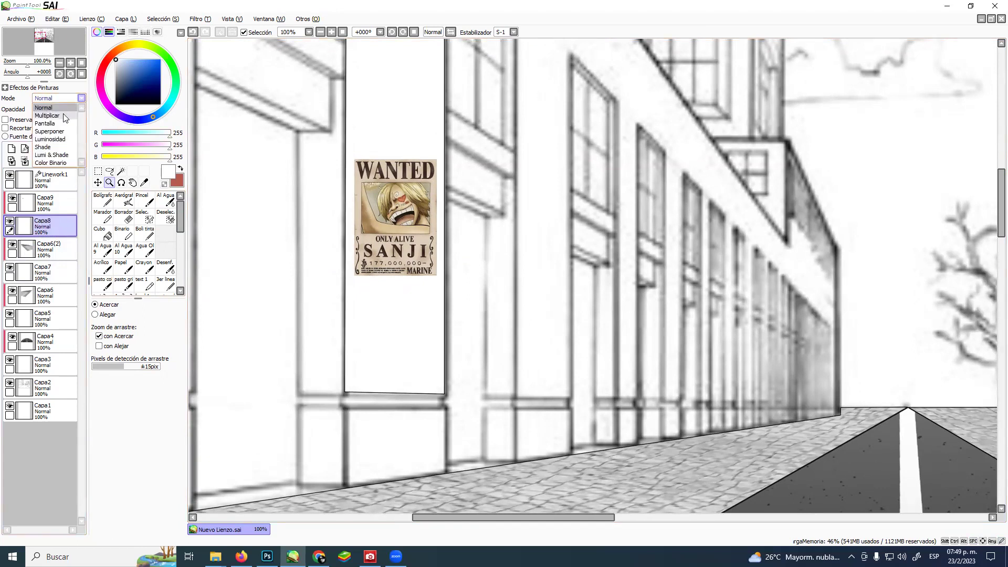
left_click(66, 113)
Distort the poster on Capa9 with Deformación Libre to follow the wall's perspective, stretching it taller within the panel.
left_click(50, 205)
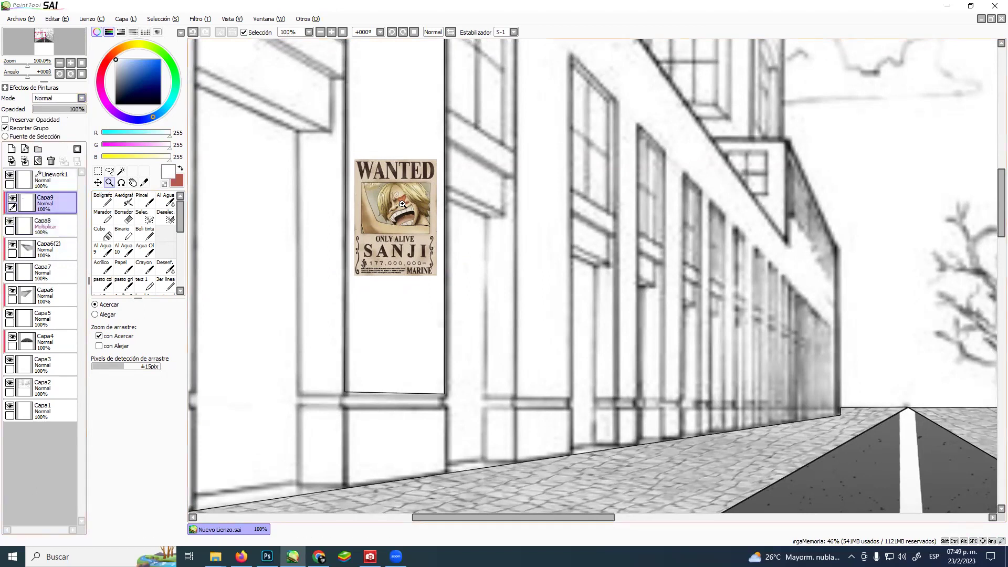
key("ctrl+t")
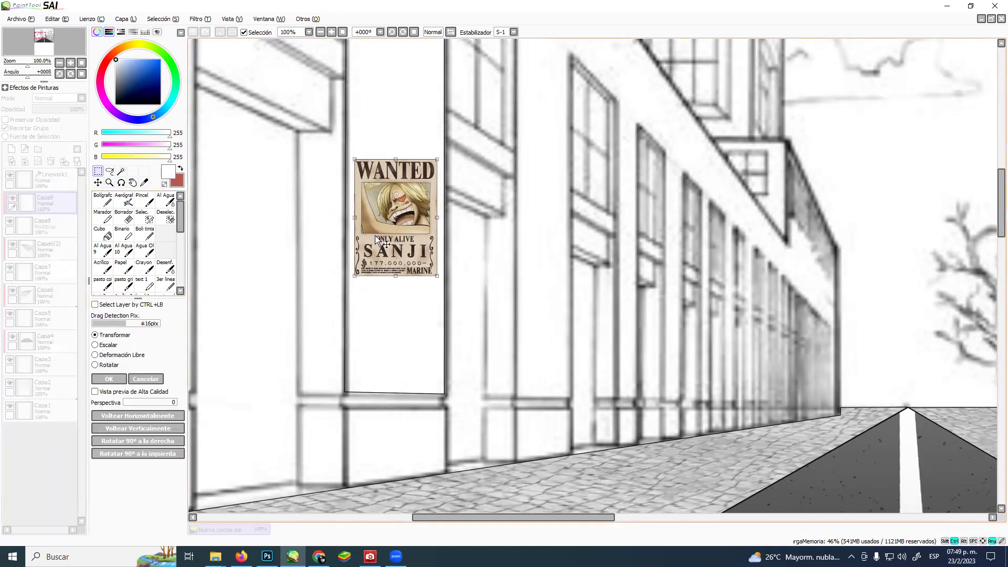
left_click(95, 356)
left_click_drag(354, 160, 356, 121)
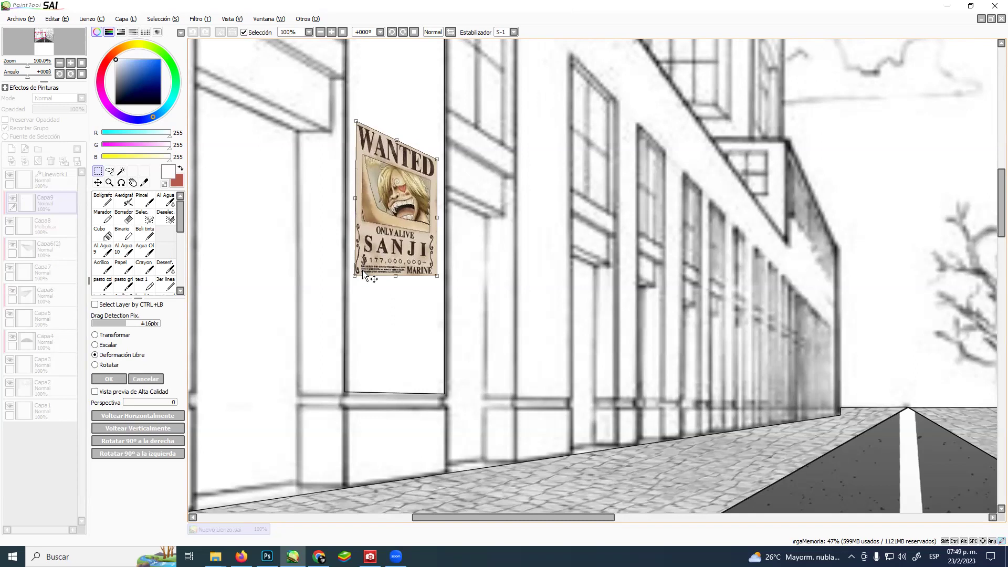
left_click_drag(437, 280, 439, 295)
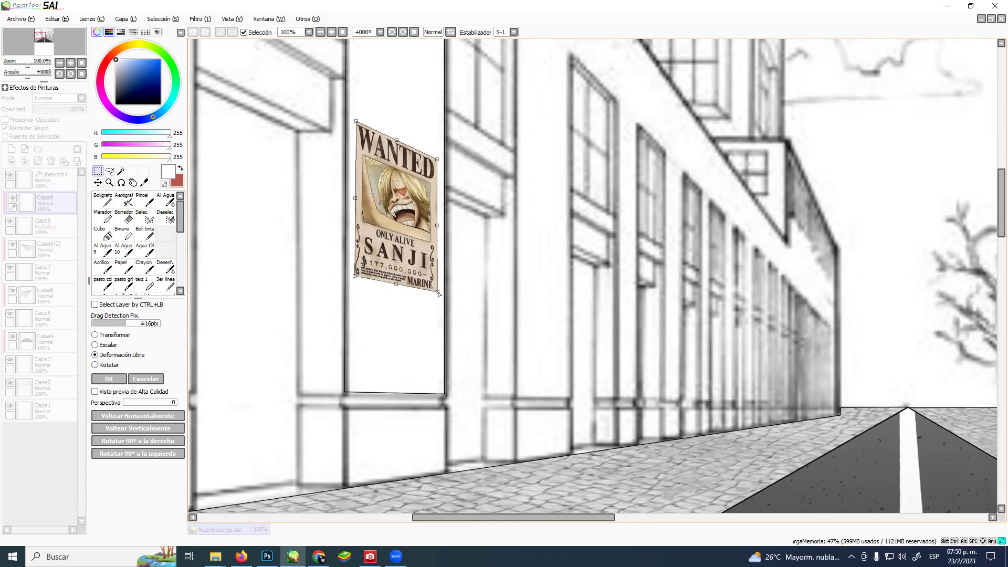
left_click_drag(396, 284, 397, 331)
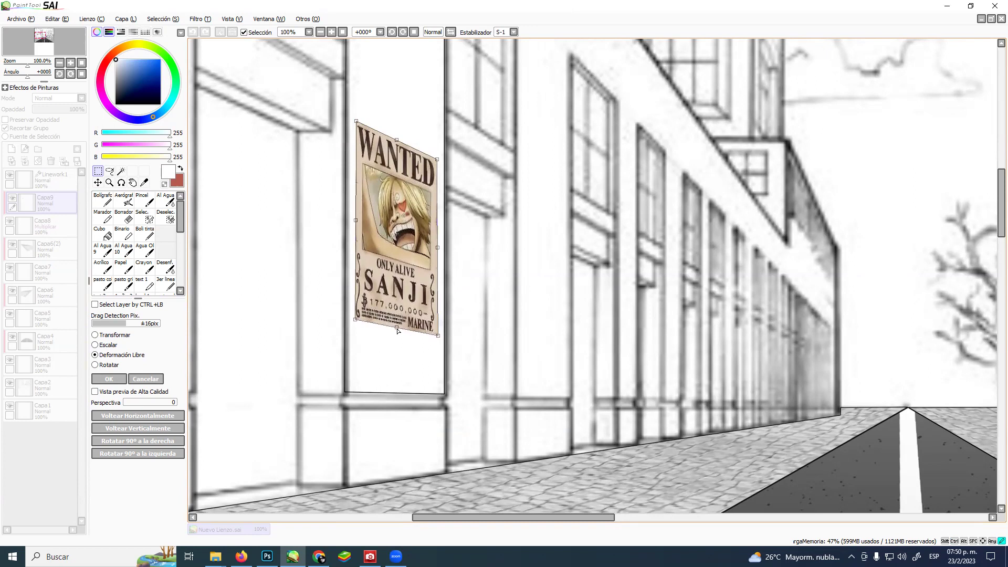
left_click_drag(397, 331, 397, 320)
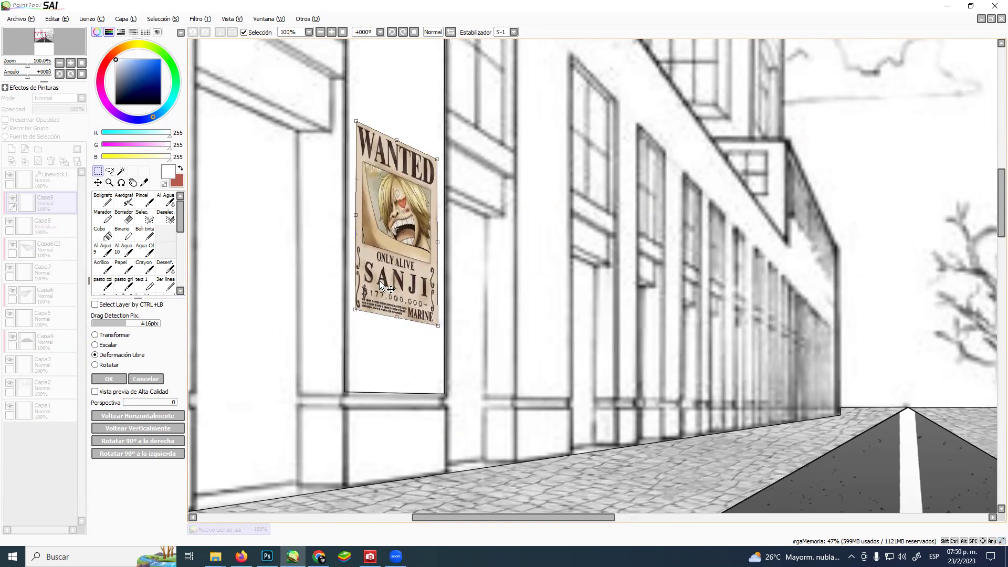
key("Return")
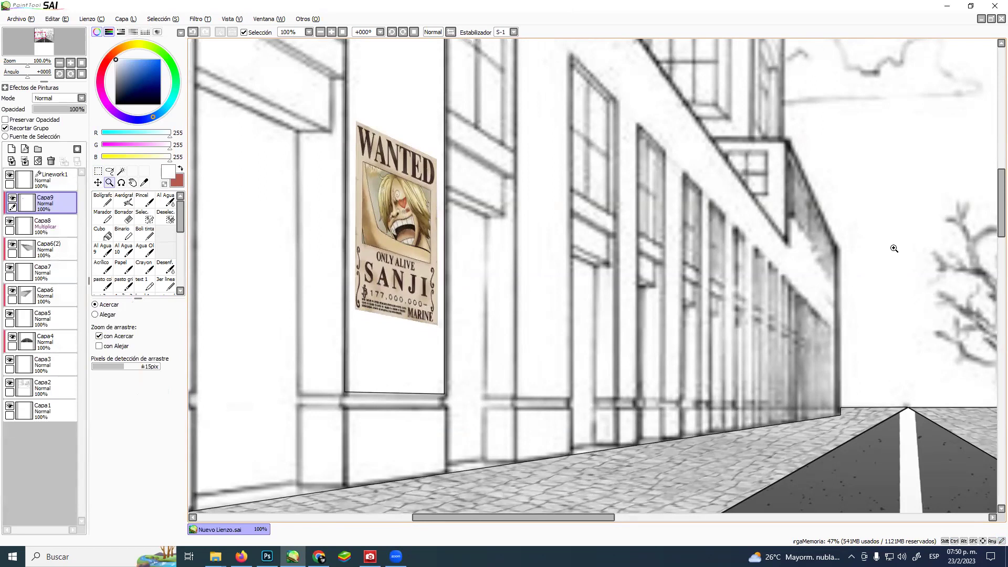
Turn the poster grayscale with the Brillo y Contraste filter by setting Ahondar Color to -100.
left_click(319, 557)
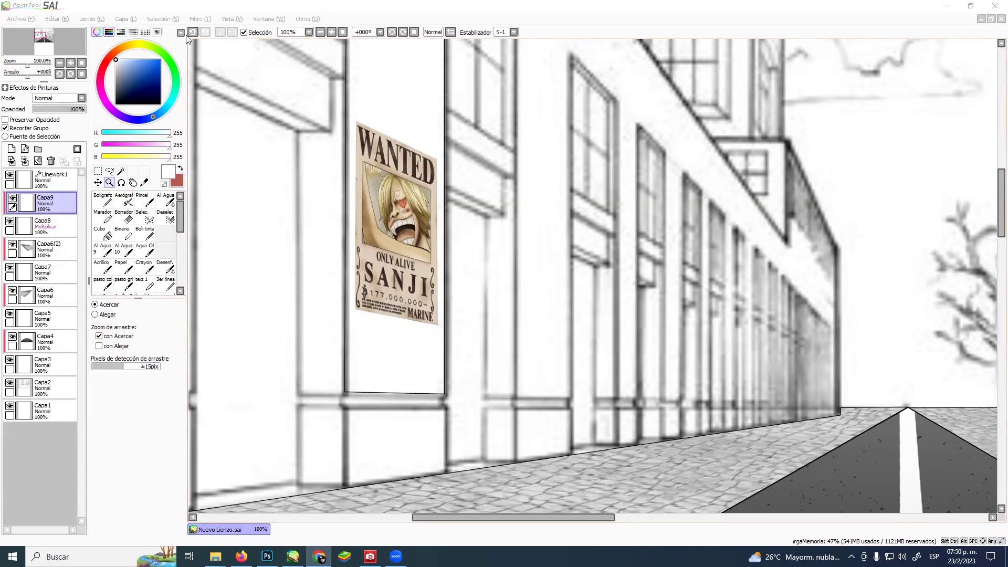
left_click(199, 20)
left_click(214, 40)
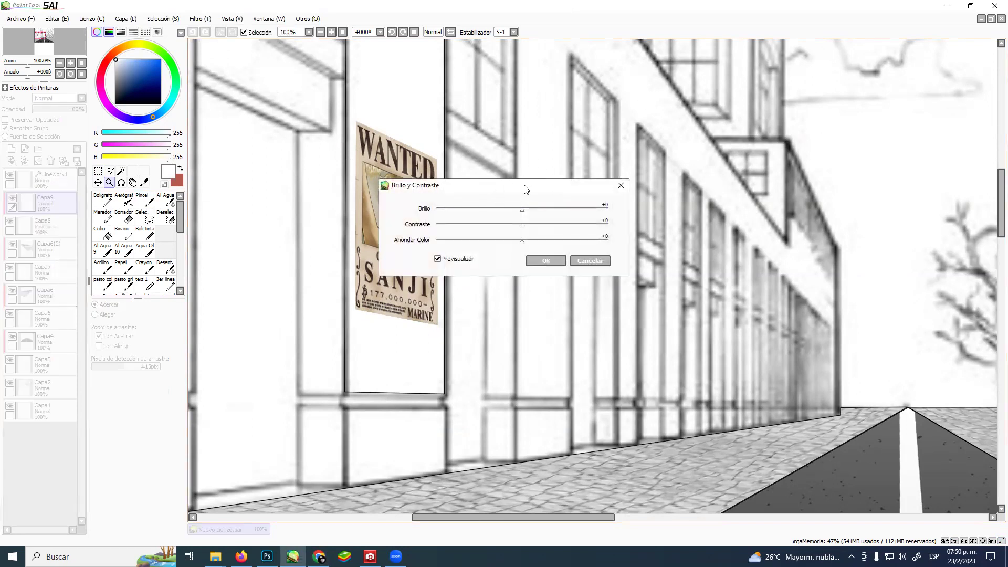
left_click_drag(526, 189, 693, 95)
left_click_drag(689, 147, 582, 154)
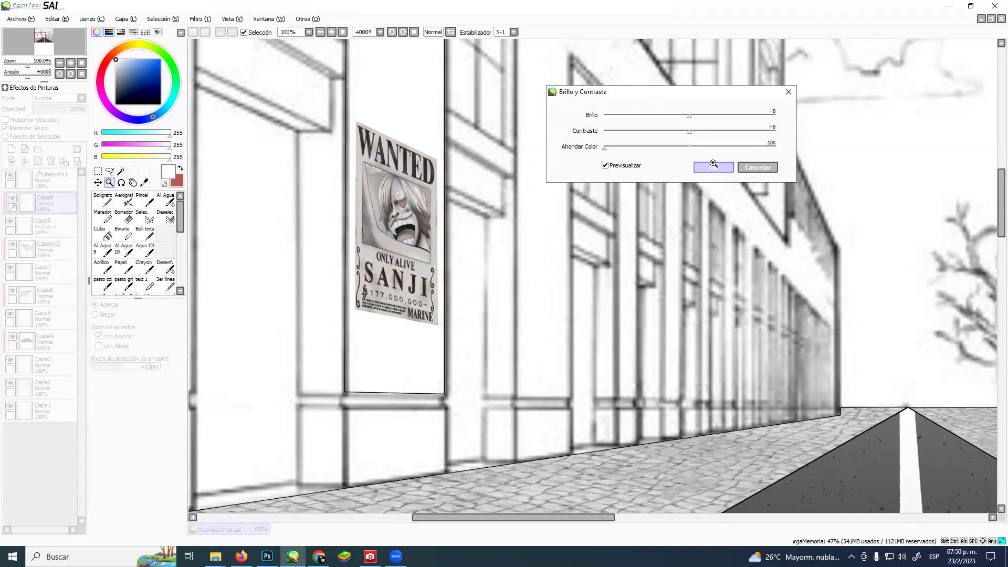
left_click(713, 167)
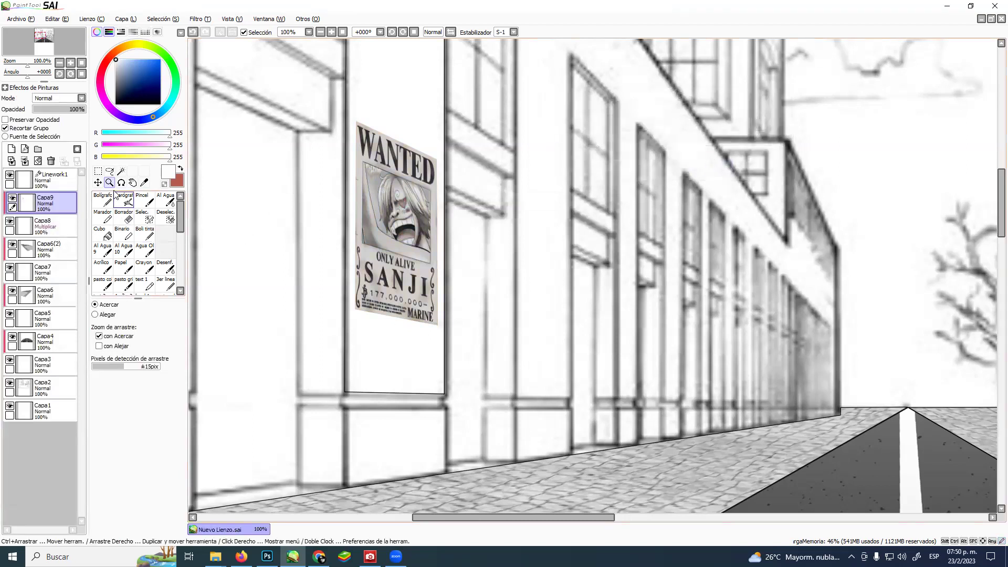
Examine the poster on the building wall up close and within the whole street scene.
scroll(593, 258, "down", 3)
scroll(593, 258, "up", 3)
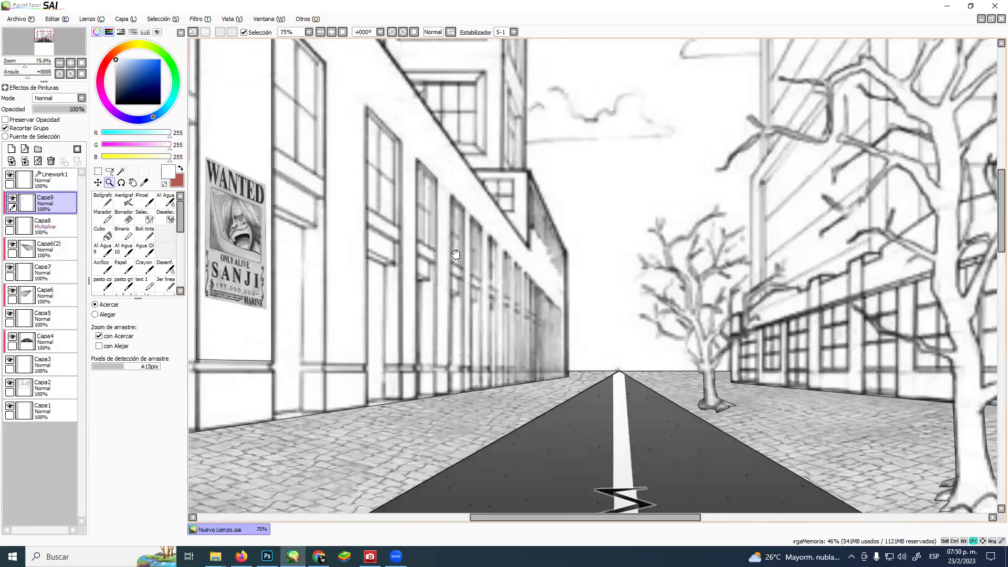
left_click_drag(455, 255, 515, 231)
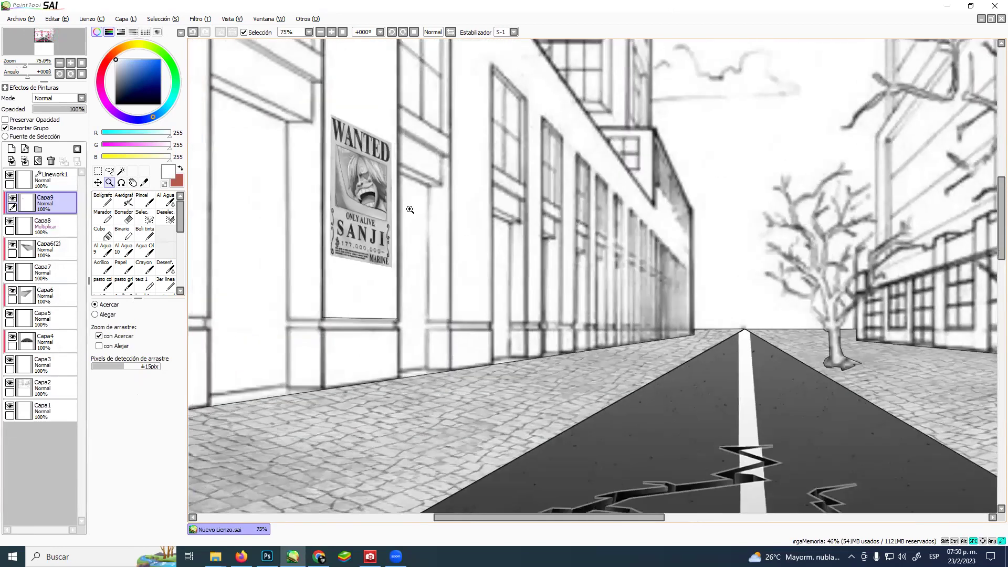
scroll(525, 241, "up", 1)
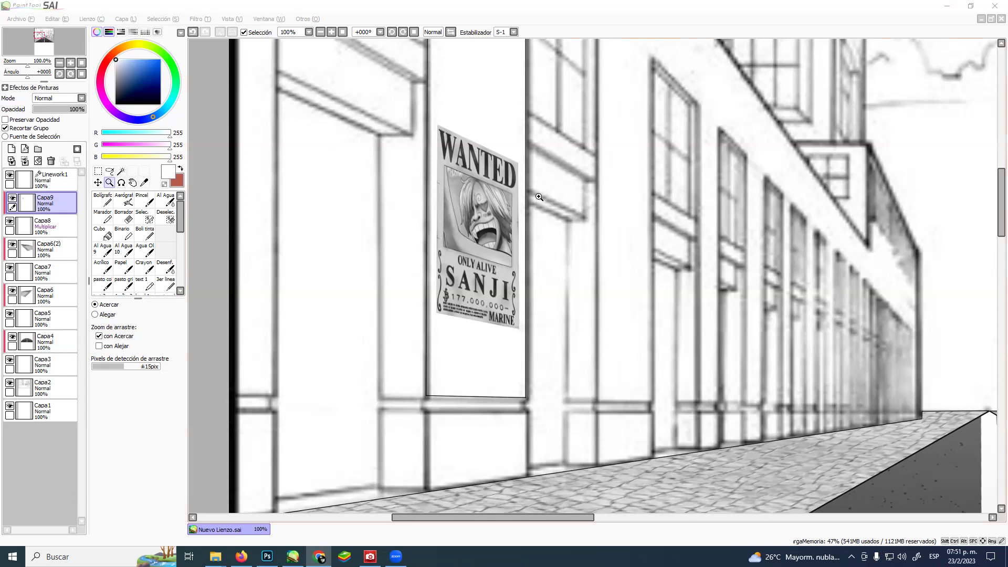
left_click(524, 231)
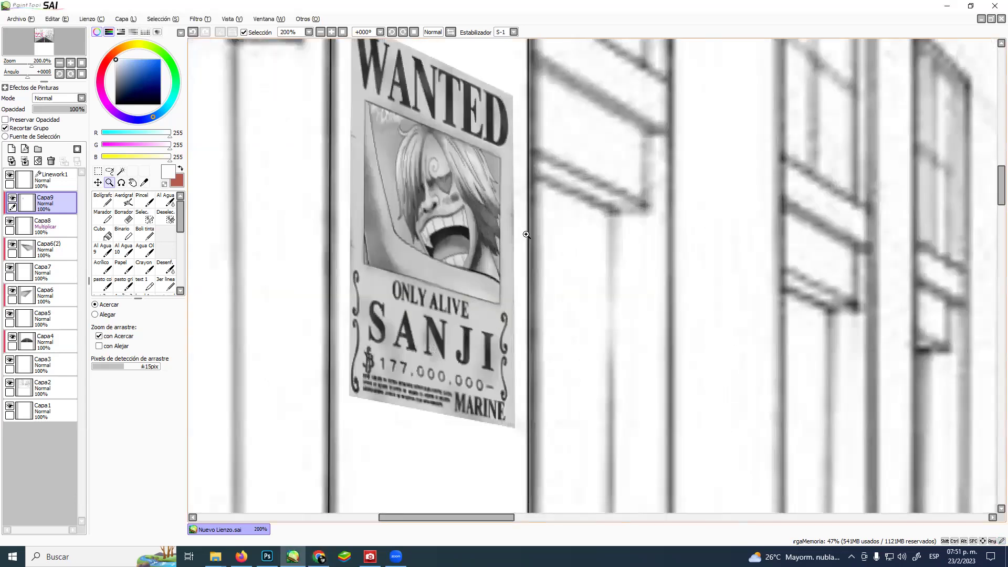
scroll(534, 237, "down", 4)
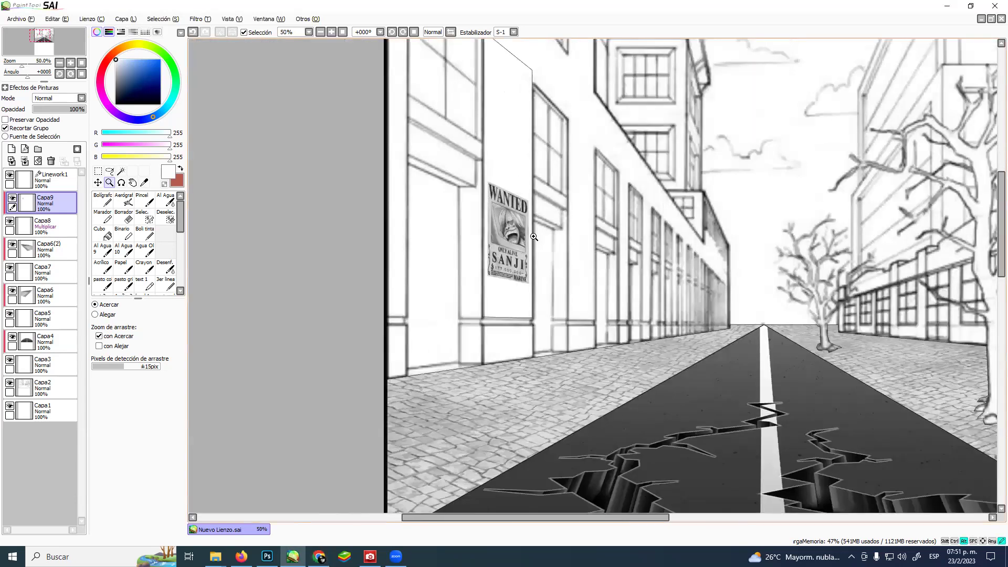
scroll(586, 263, "up", 1)
left_click_drag(586, 264, 479, 226)
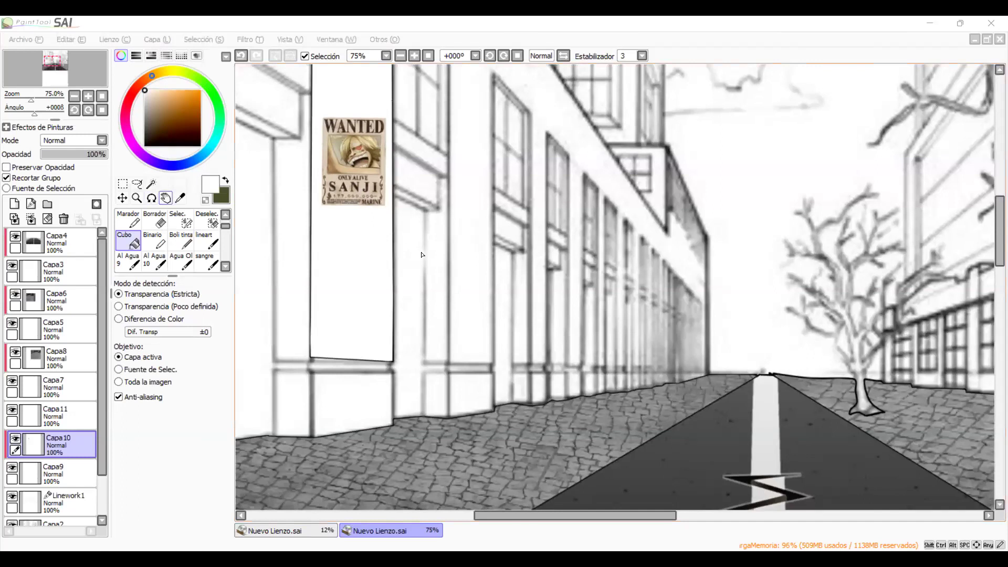
Clear the color poster from layer Capa10 and undo the deletion.
key("Delete")
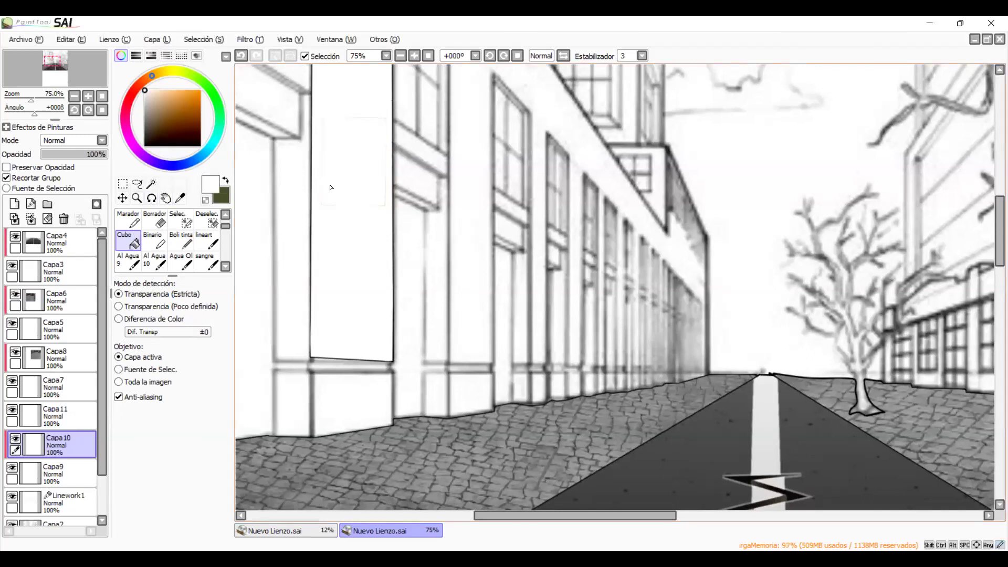
left_click(243, 56)
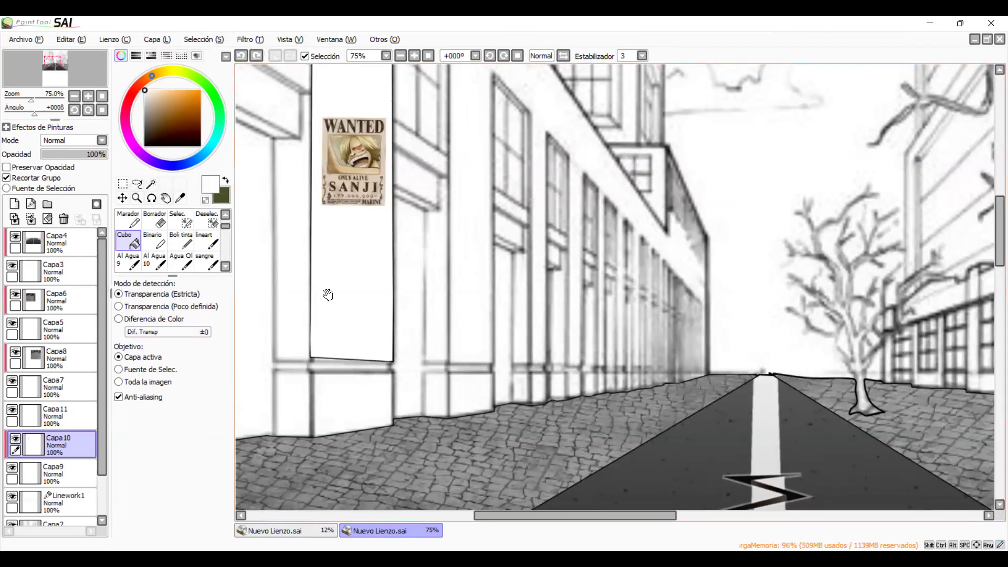
left_click_drag(465, 348, 503, 429)
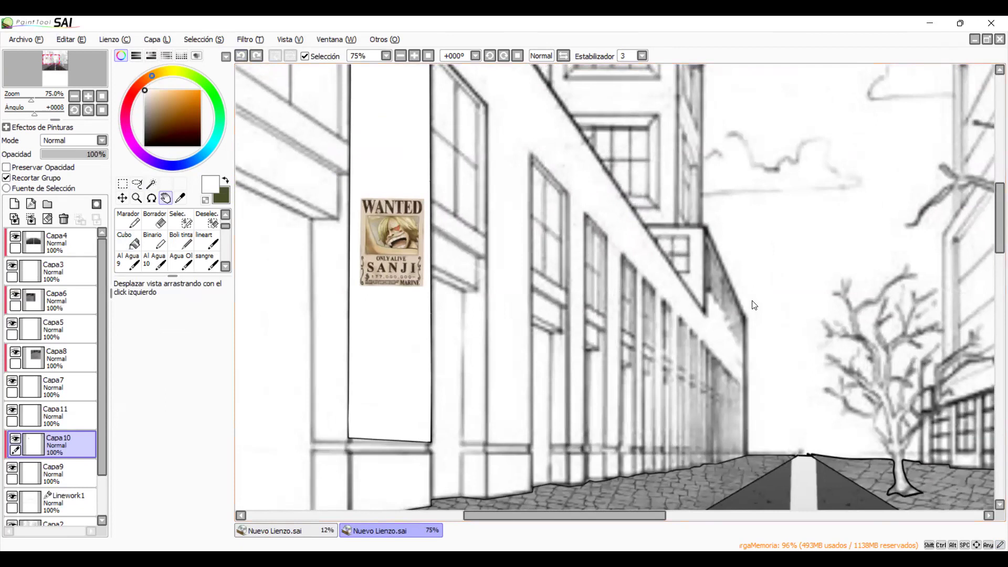
scroll(769, 265, "up", 5)
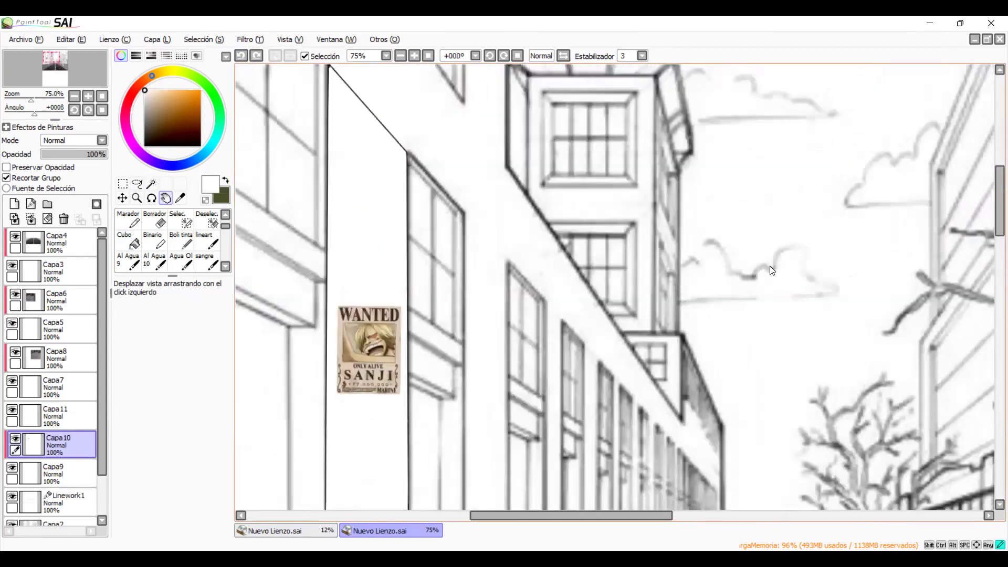
scroll(769, 265, "left", 3)
scroll(563, 156, "down", 1)
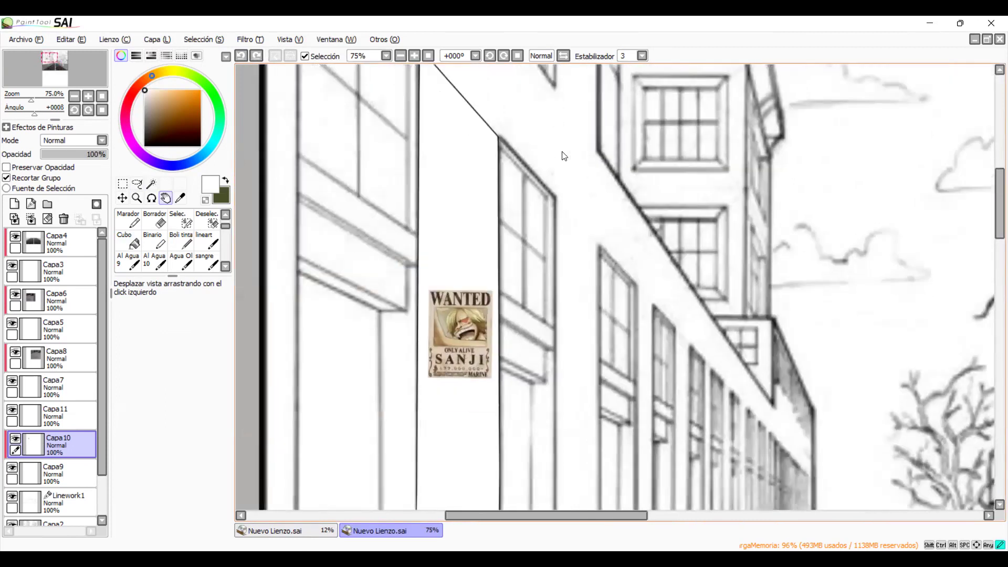
scroll(402, 372, "right", 2)
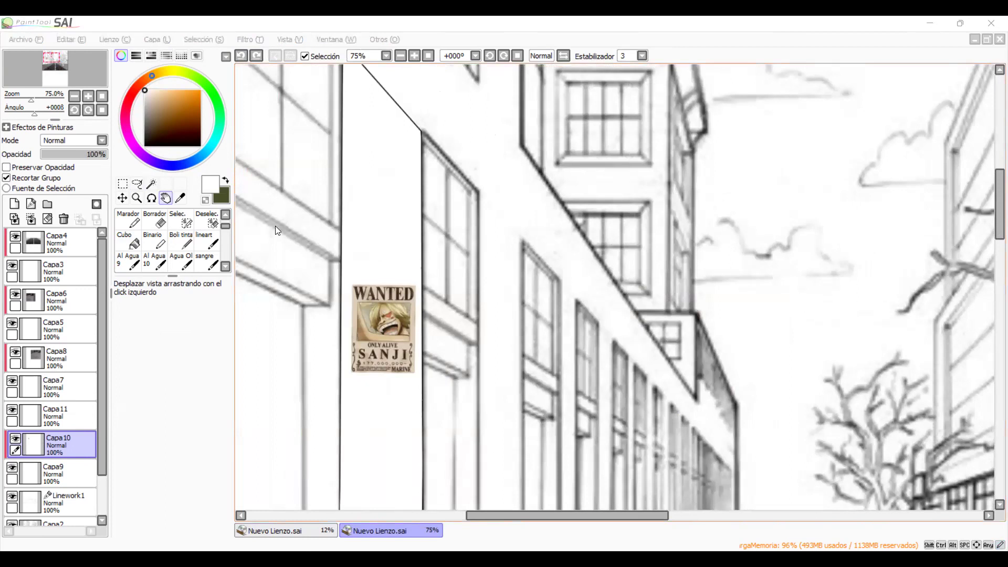
left_click(214, 203)
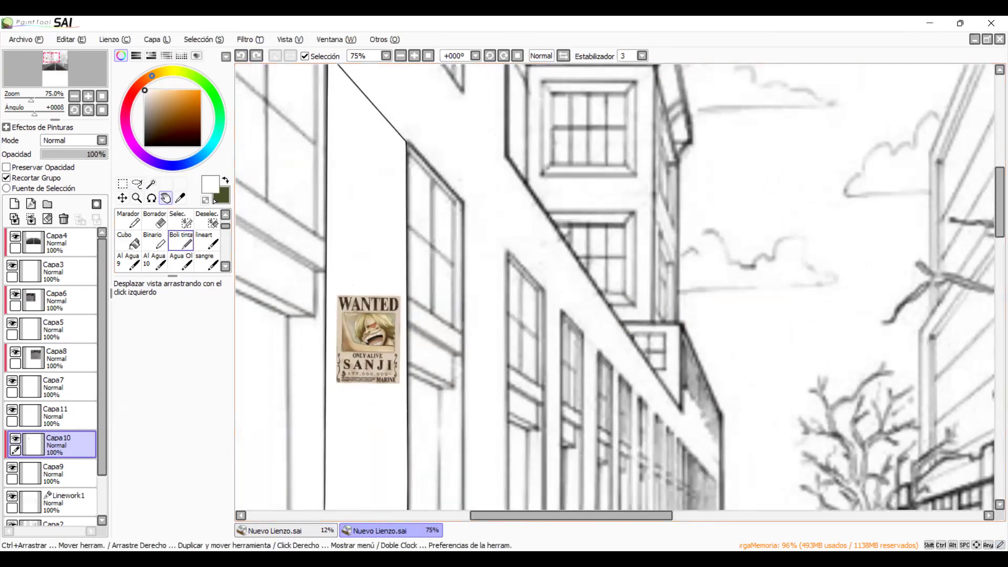
key("space")
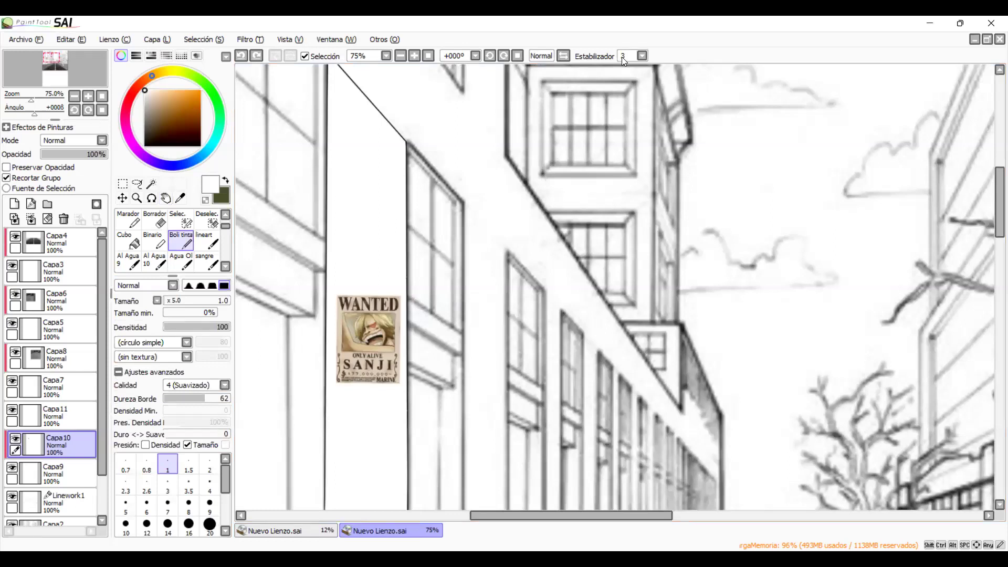
Hide layer Capa10 and show it again to check that it holds the color poster.
left_click(17, 443)
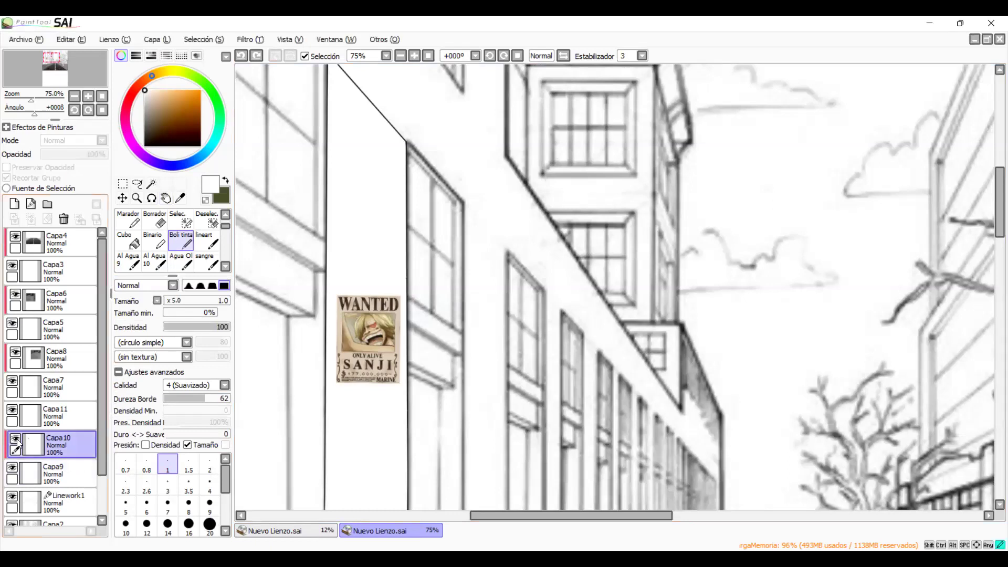
left_click(16, 441)
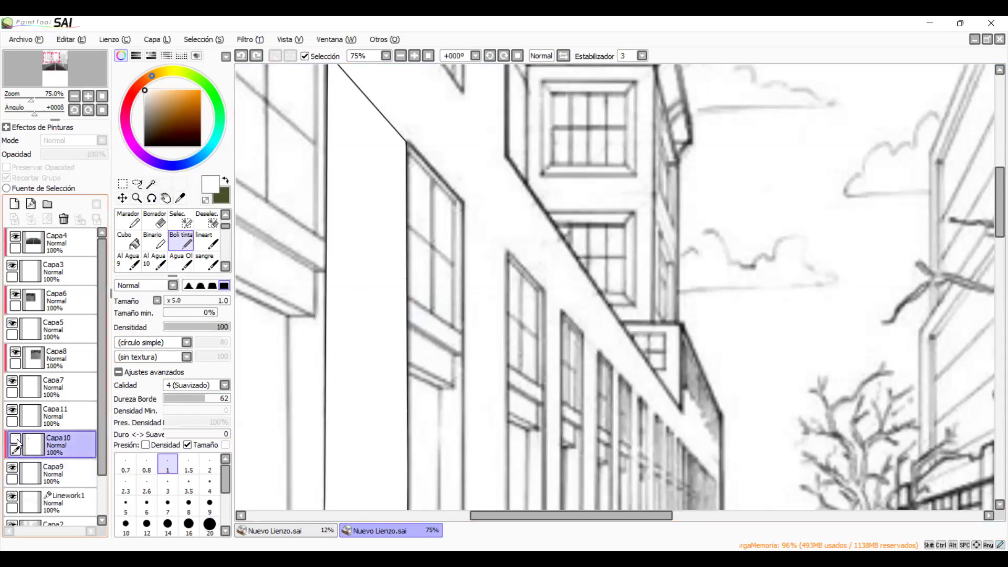
left_click(16, 441)
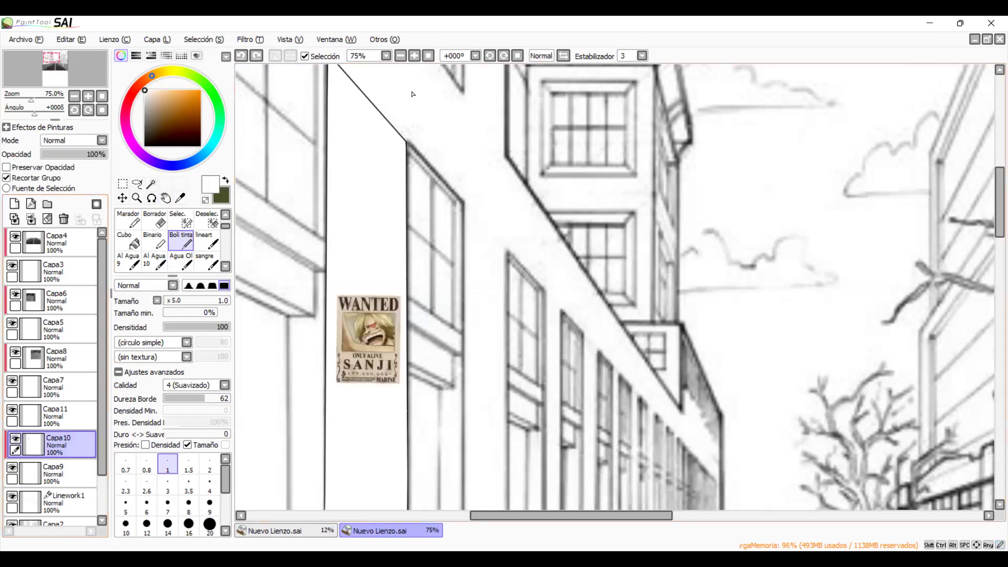
Distort the color poster on Capa10 with Deformación Libre, slanting its upper and lower edges to follow the wall's perspective.
key("ctrl+t")
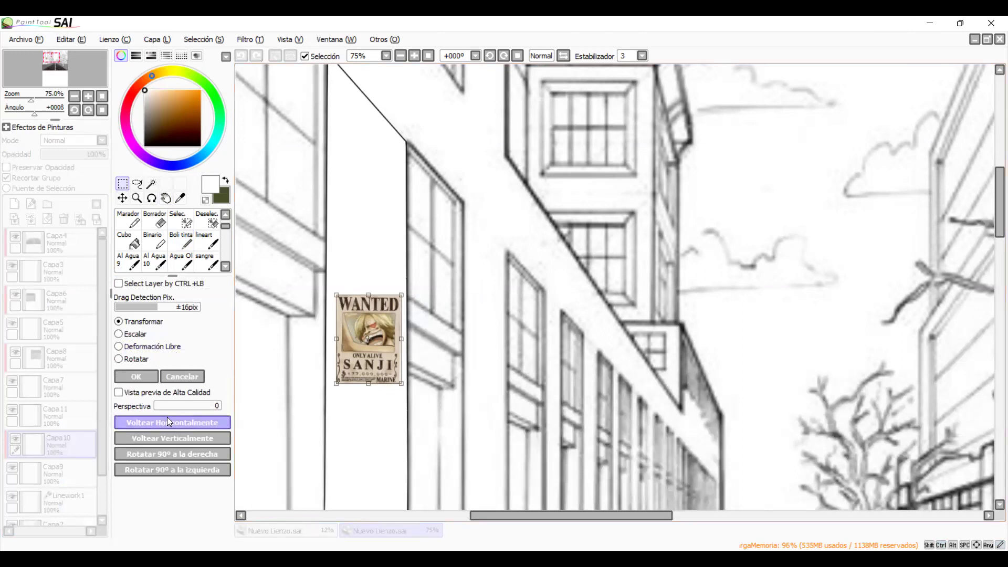
left_click(169, 352)
left_click_drag(343, 298, 338, 286)
left_click_drag(402, 383, 399, 401)
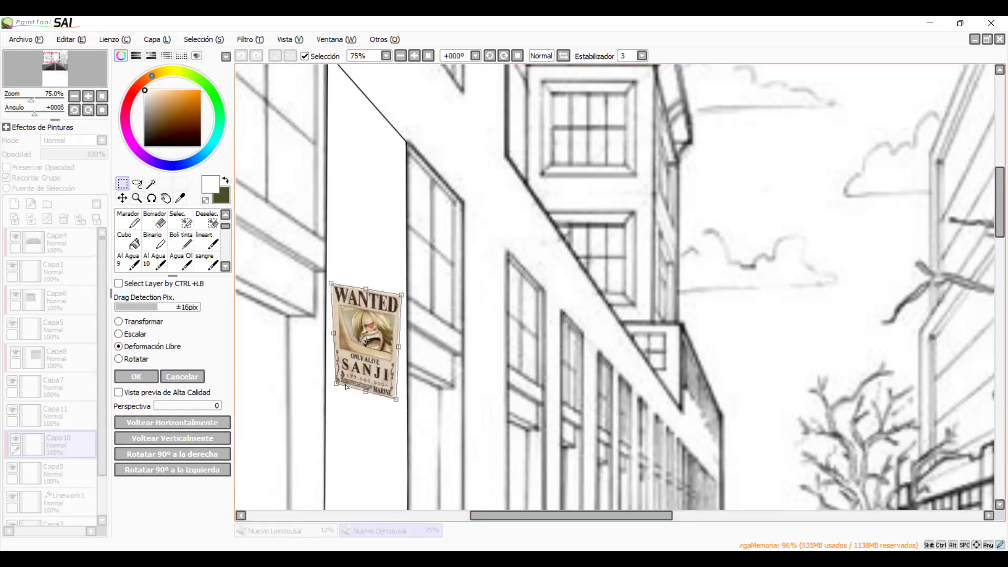
left_click_drag(336, 383, 332, 389)
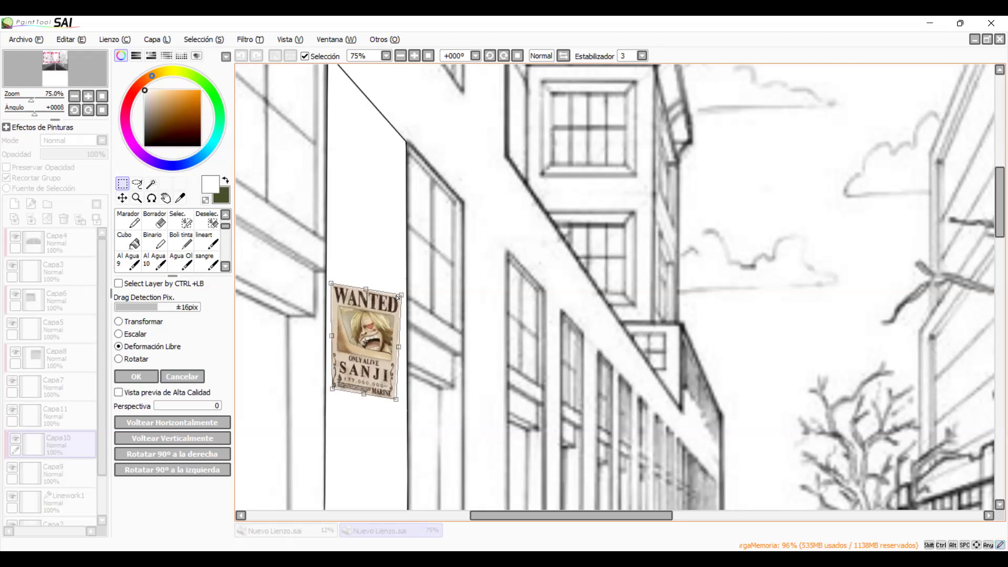
left_click_drag(397, 297, 396, 310)
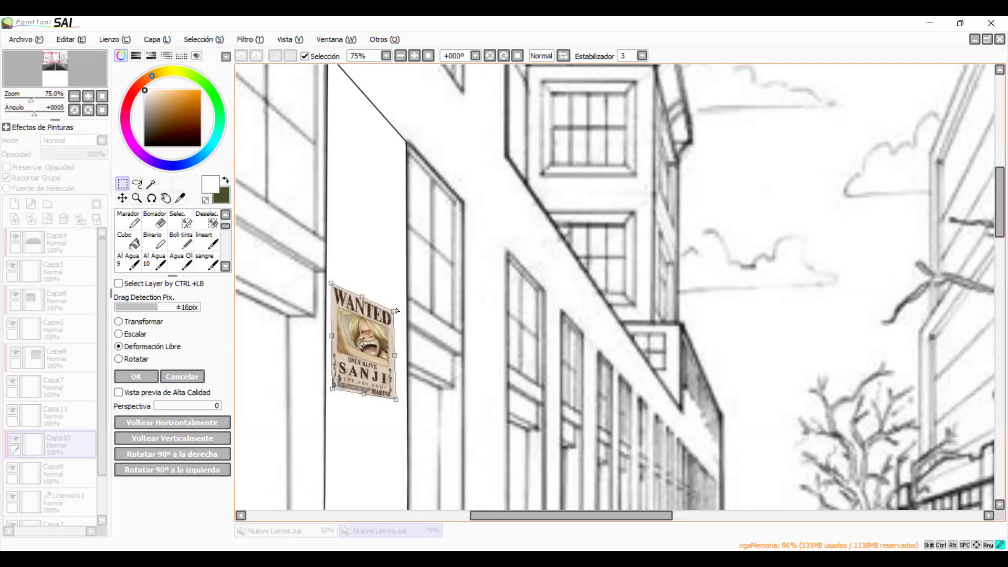
left_click_drag(367, 344, 372, 344)
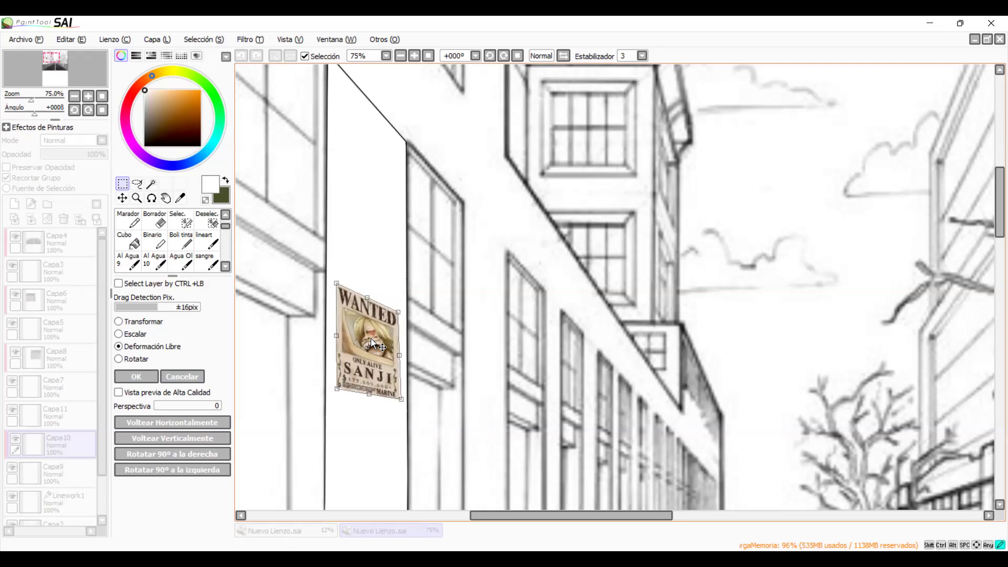
left_click_drag(369, 394, 365, 404)
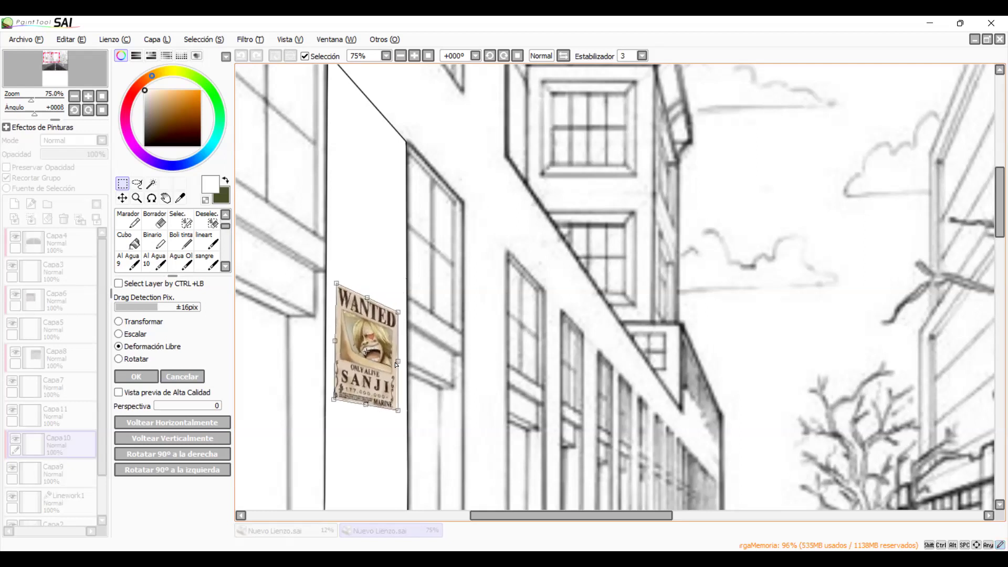
Shift the distorted poster slightly within the wall panel and compare its slant with the building up close and in the whole street.
scroll(397, 367, "up", 2)
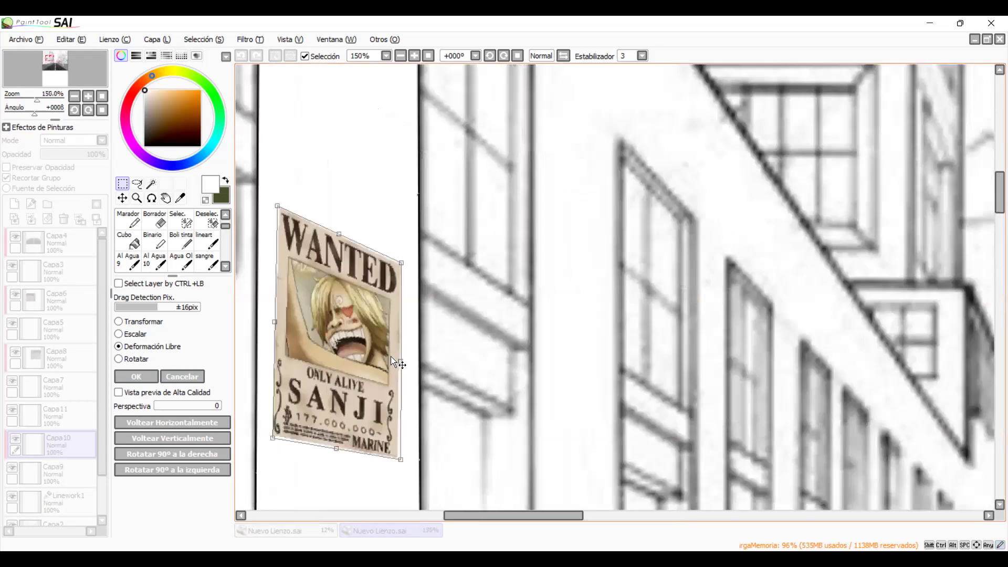
scroll(391, 360, "down", 5)
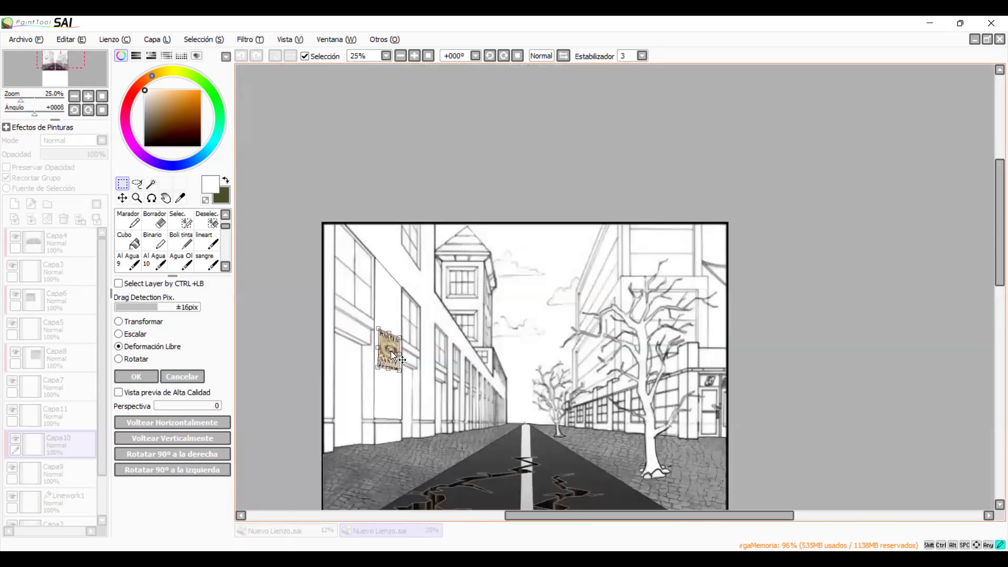
left_click_drag(401, 339, 398, 341)
scroll(429, 360, "up", 1)
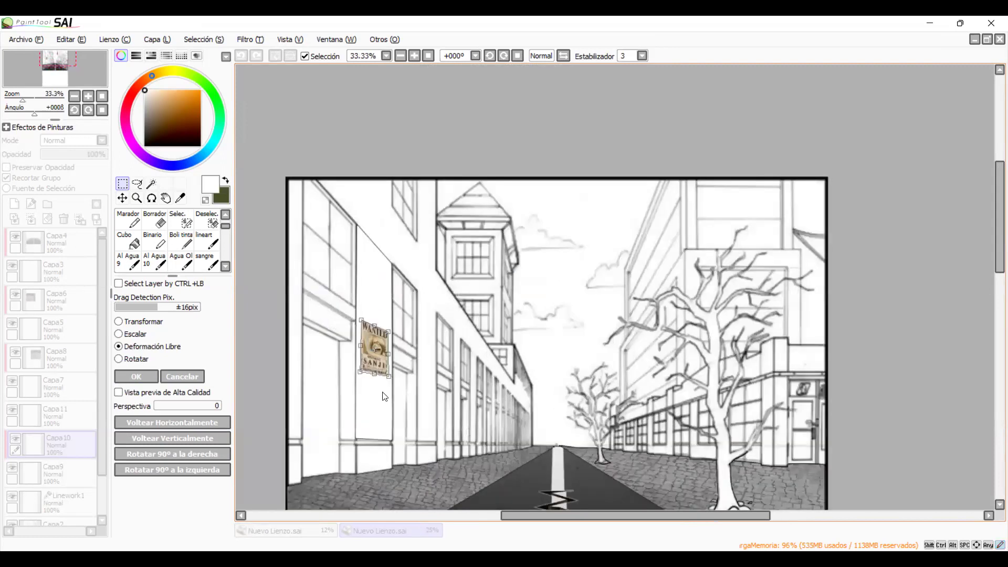
scroll(592, 255, "up", 2)
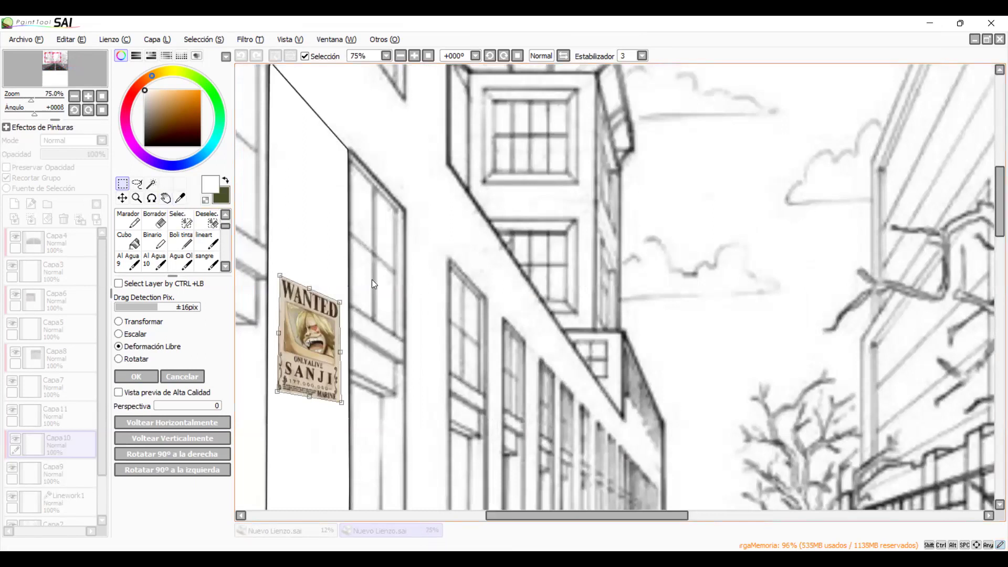
scroll(375, 283, "down", 1)
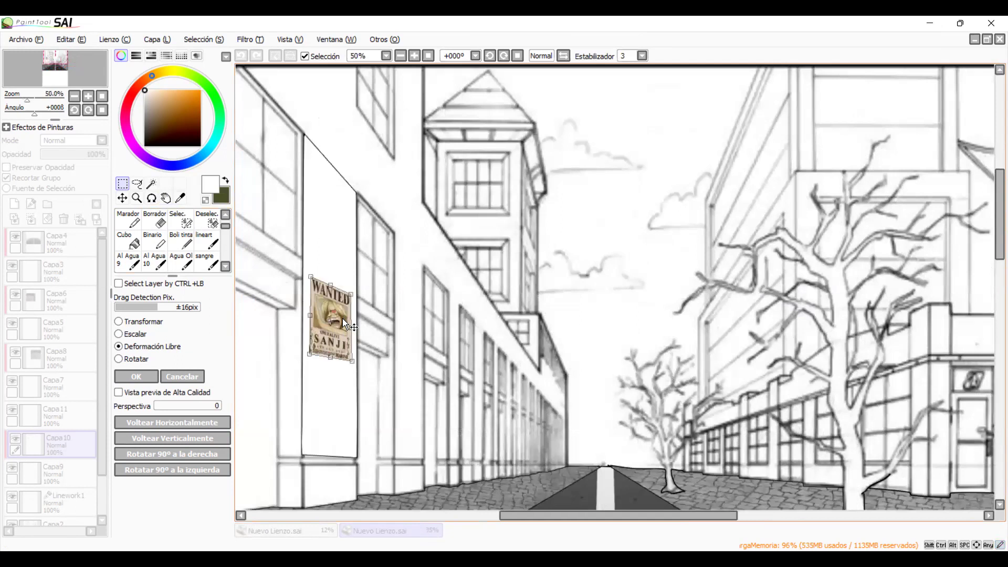
scroll(342, 316, "down", 1)
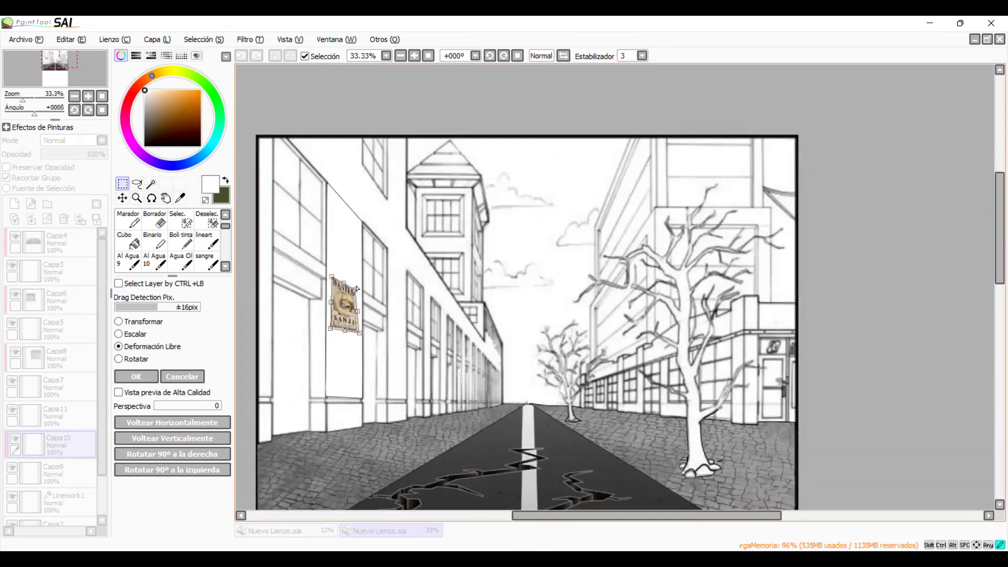
Try the poster higher on the wall panel with a different slant, and move it back down near the panel's base.
mouse_move(334, 279)
left_mouse_down()
mouse_move(351, 266)
mouse_move(349, 239)
mouse_move(358, 245)
left_mouse_up()
left_click_drag(356, 282, 355, 287)
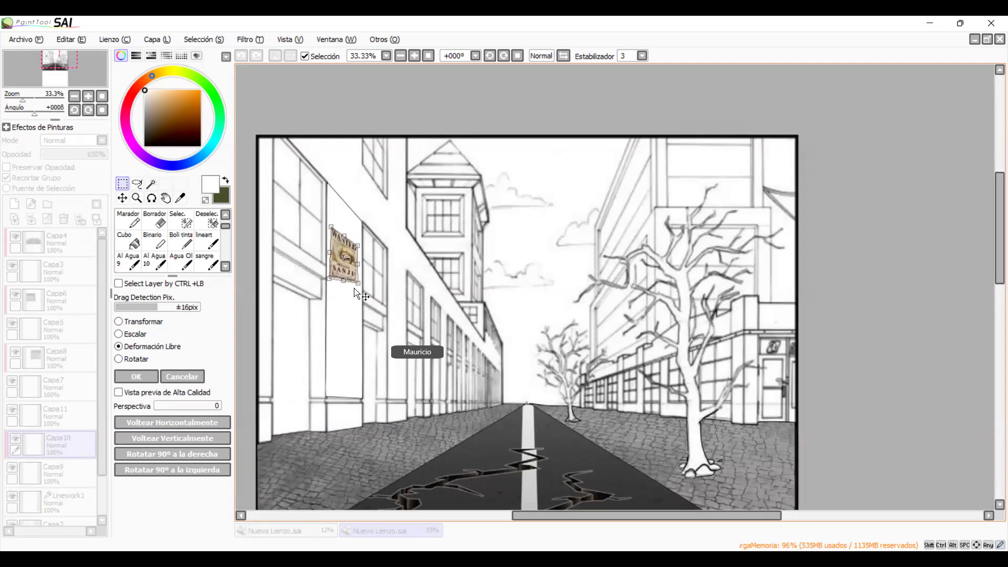
mouse_move(345, 268)
left_mouse_down()
mouse_move(346, 359)
mouse_move(359, 323)
left_mouse_up()
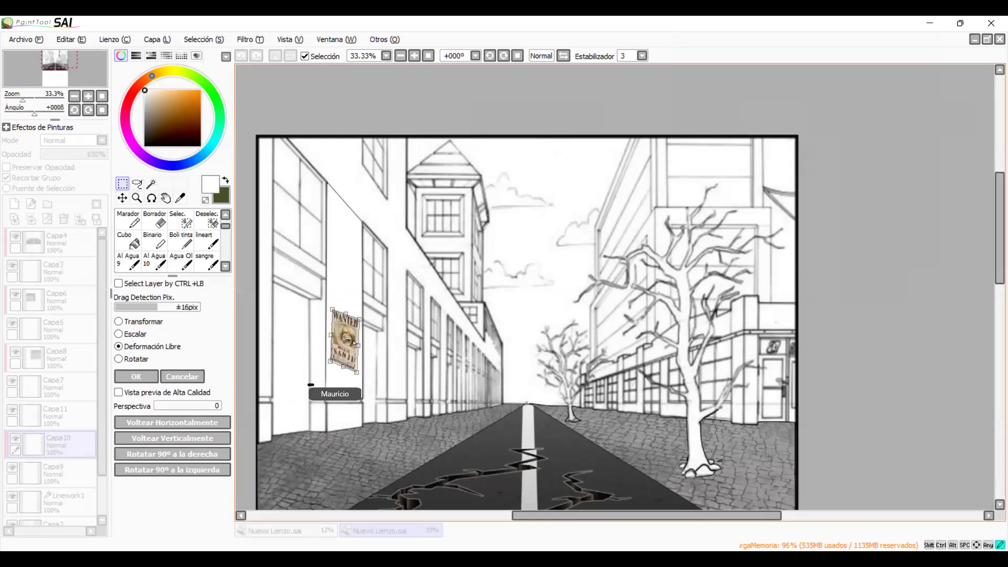
Refine the poster's corners to match the wall's perspective, position it within the panel and apply the deformation.
left_click_drag(330, 362, 358, 343)
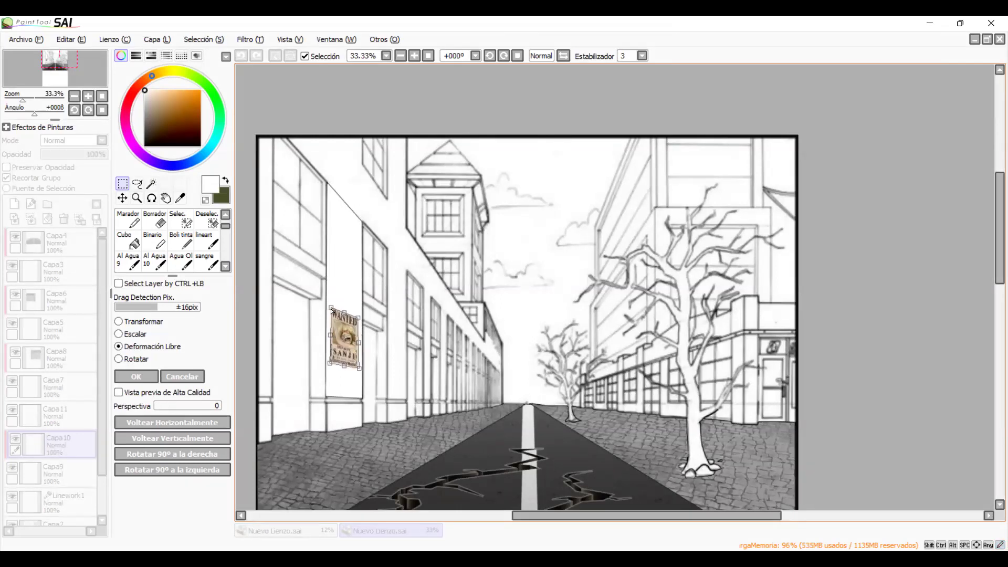
left_click_drag(334, 310, 334, 312)
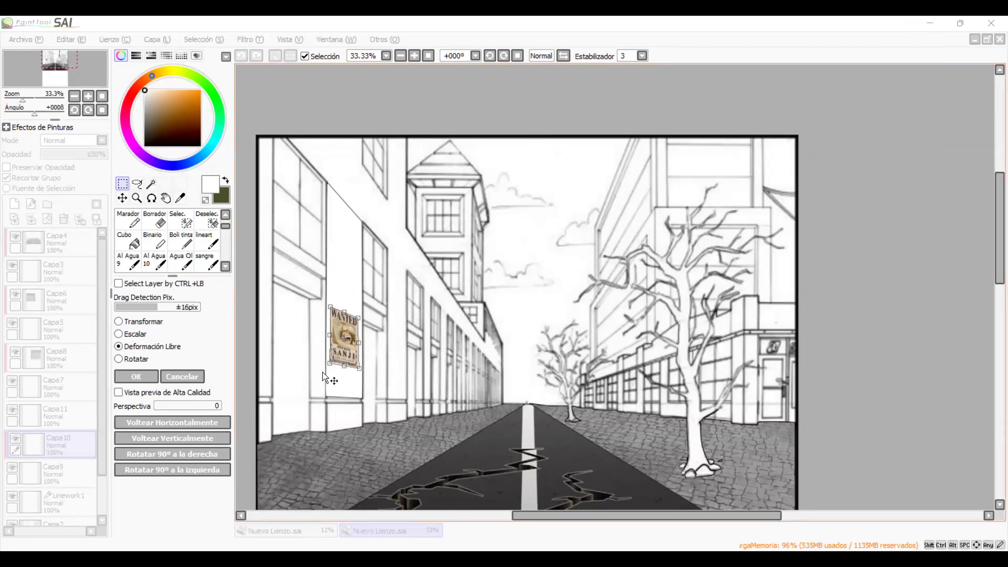
scroll(343, 309, "up", 2)
left_click_drag(338, 362, 341, 353)
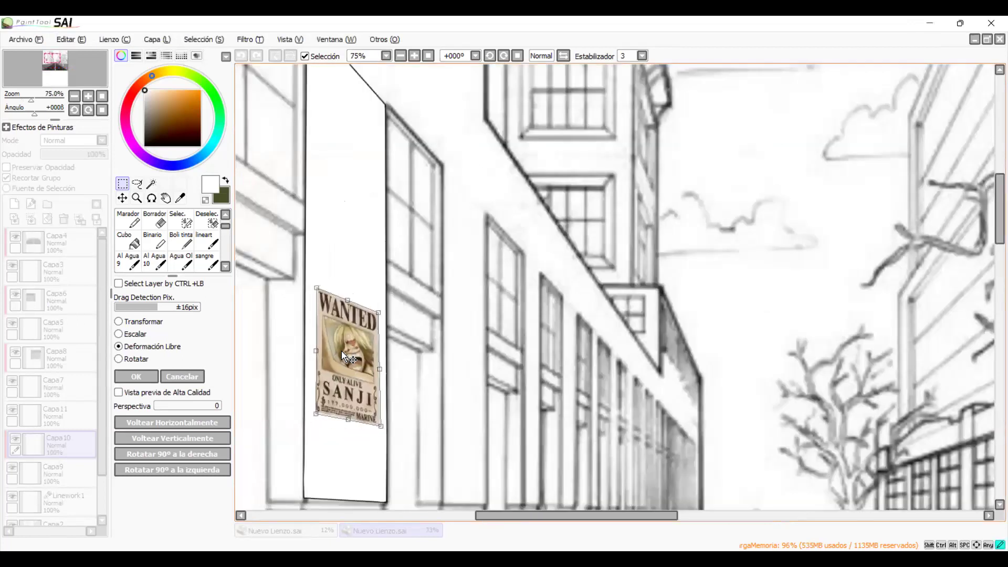
key("Return")
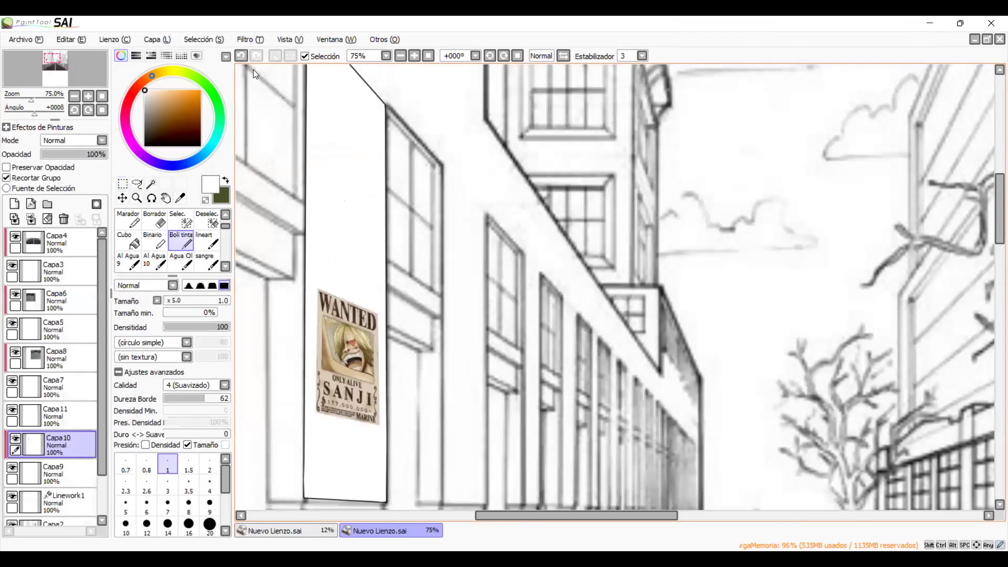
Desaturate the poster with the Brillo y Contraste filter, setting Ahondar Color to -86 and both Brillo and Contraste to 0.
key("alt+t")
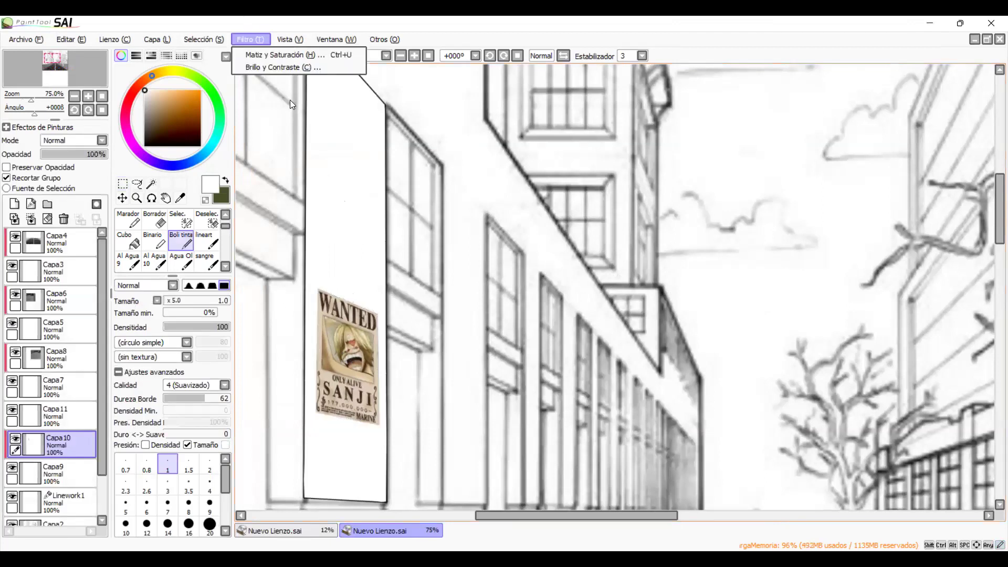
left_click(296, 72)
left_click_drag(522, 221, 435, 249)
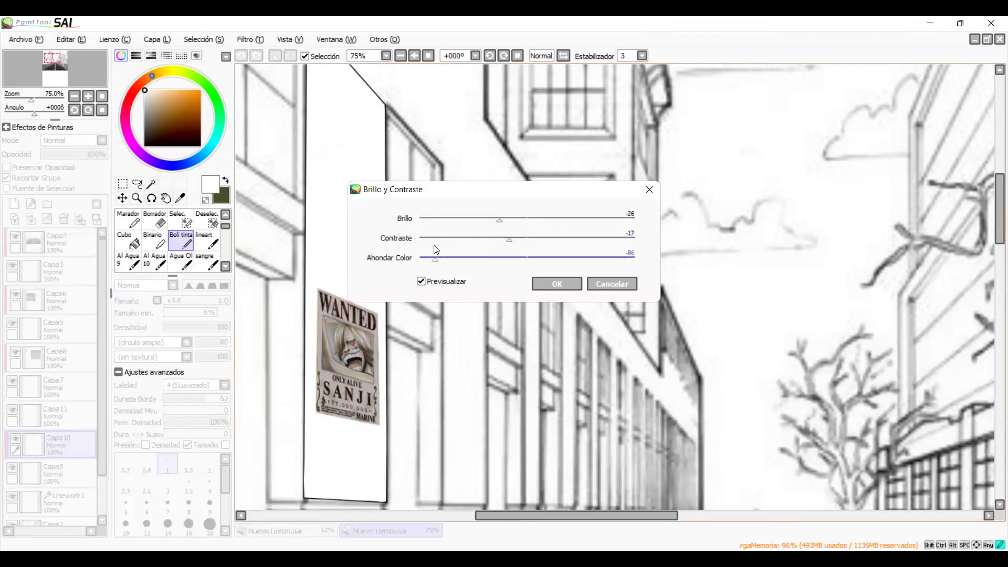
left_click_drag(496, 221, 516, 223)
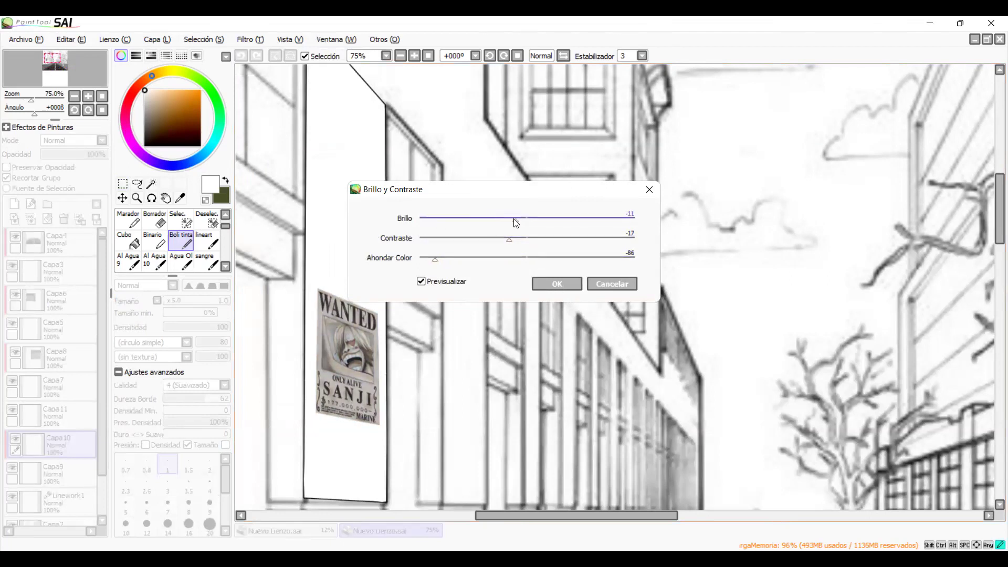
left_click_drag(516, 222, 524, 224)
left_click(557, 285)
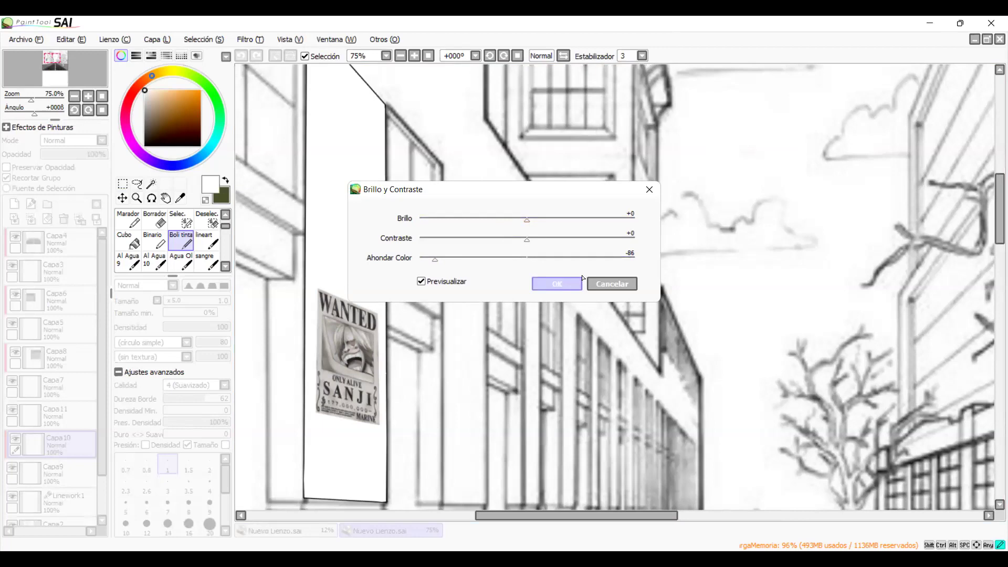
Make Linework1 the active layer and ready the Line tool with black at size 1.0.
scroll(703, 333, "up", 3)
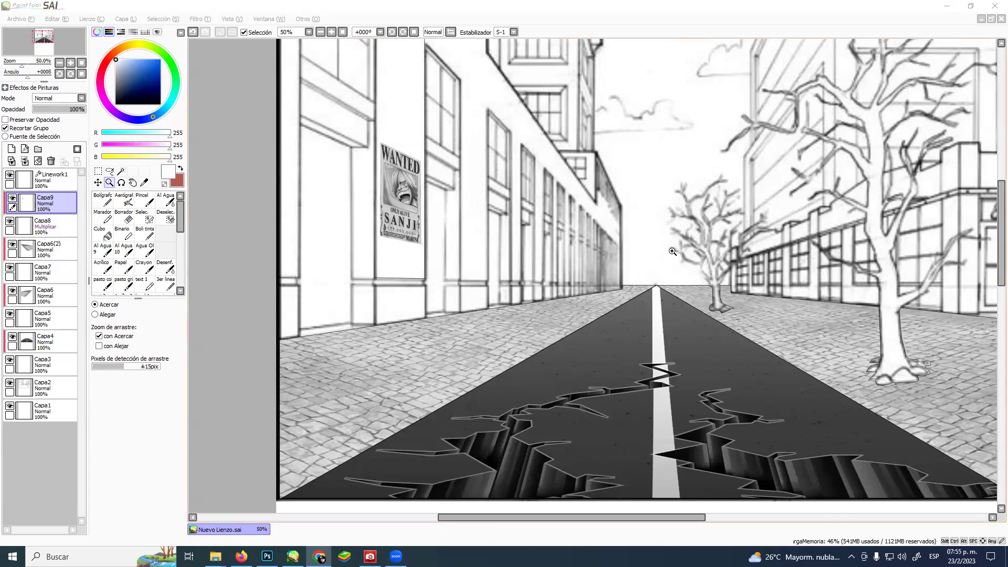
scroll(672, 251, "down", 3)
left_click_drag(614, 262, 567, 293)
left_click(46, 176)
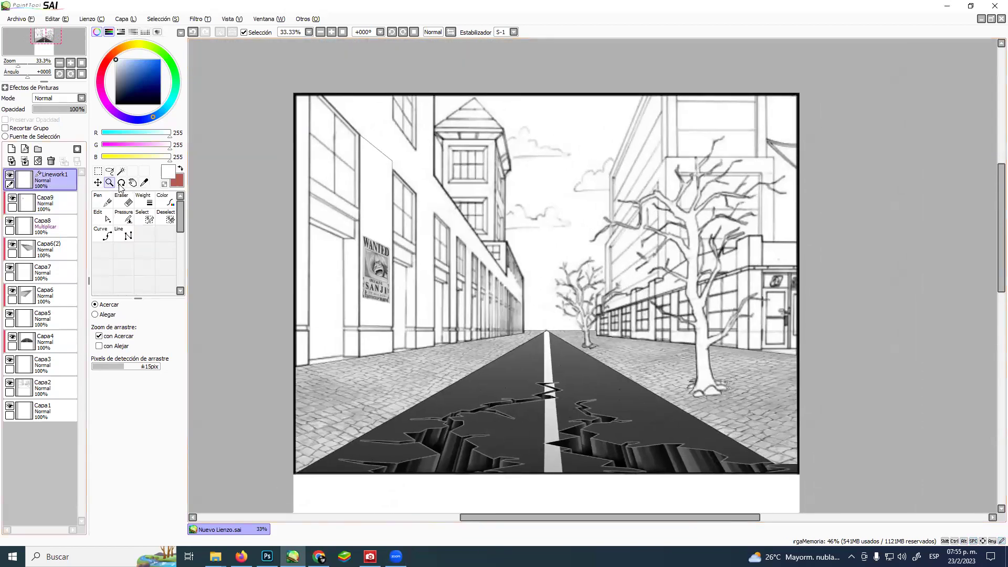
left_click(567, 210)
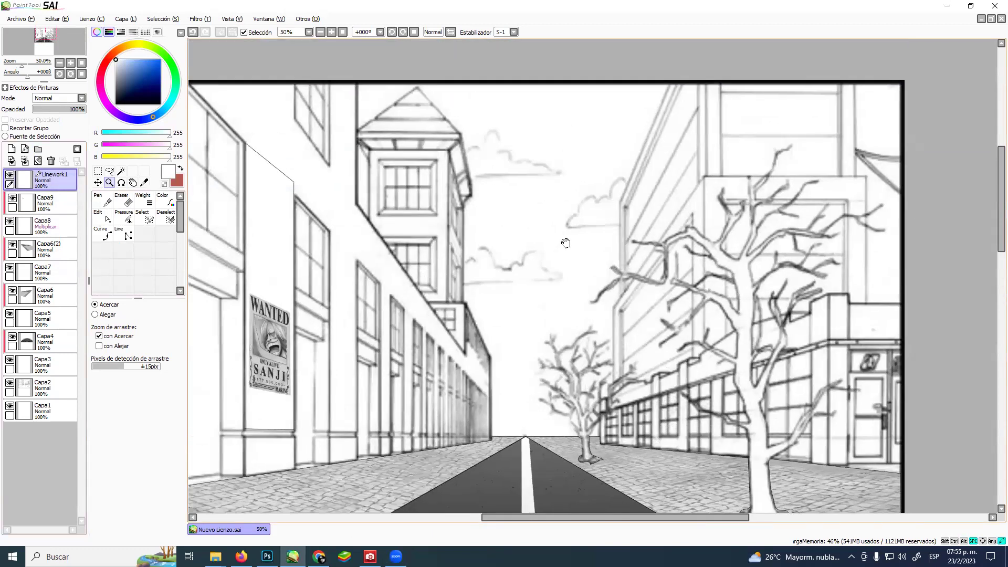
left_click_drag(565, 243, 569, 231)
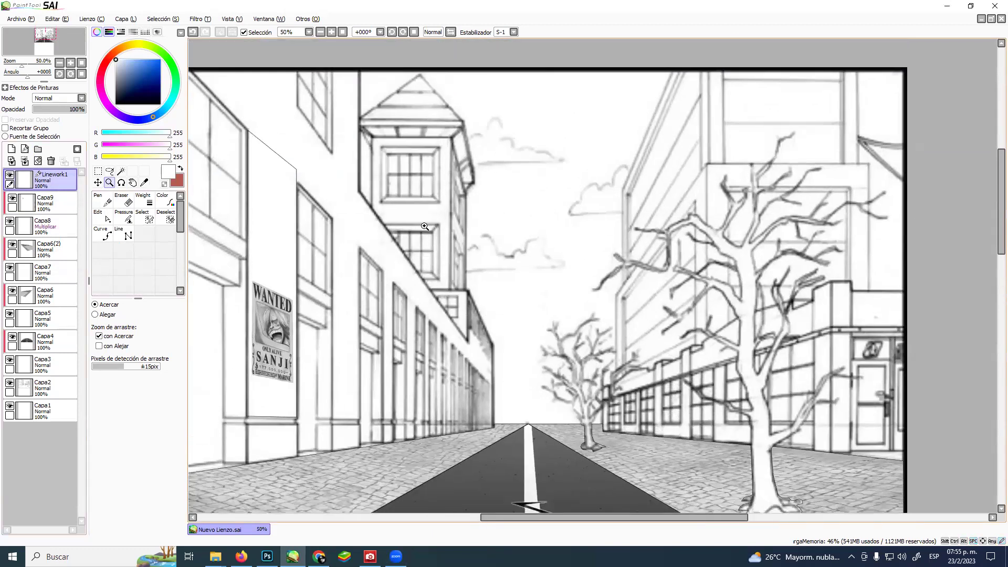
left_click(123, 235)
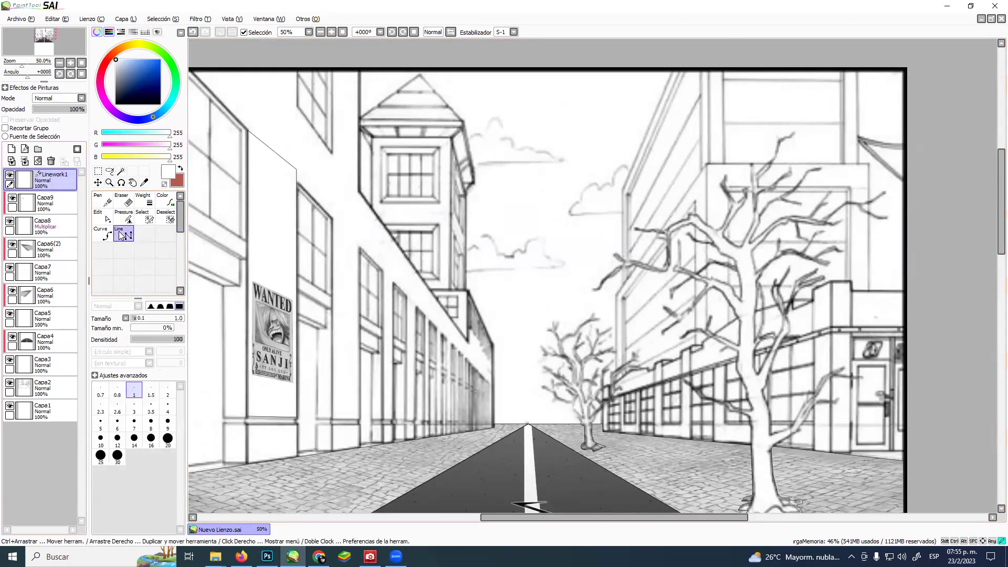
left_click(119, 101)
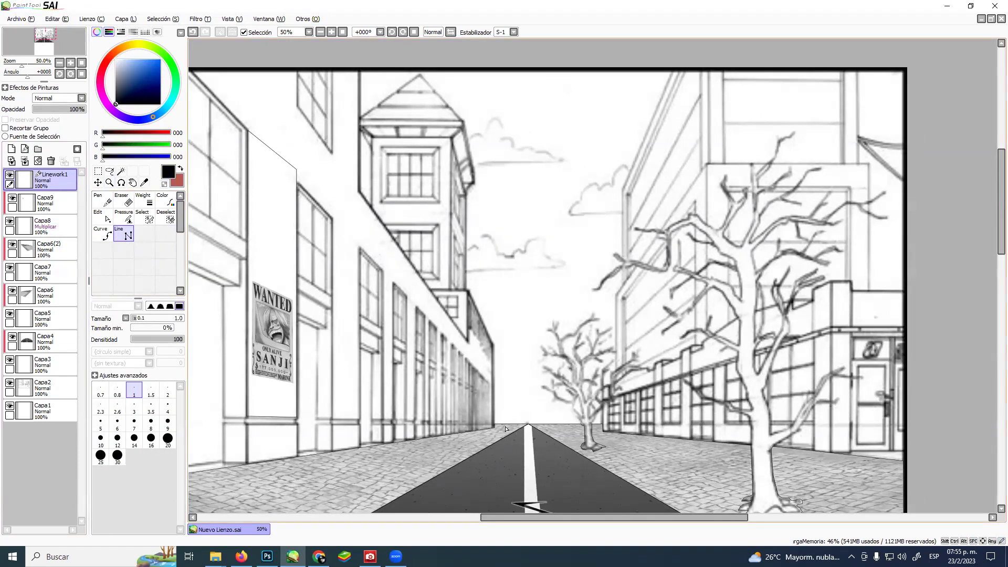
Draw the horizon line between the facing building rows and trace the right building's stepped outer edge up from its base.
left_click(109, 182)
left_click(540, 370)
left_click(536, 374)
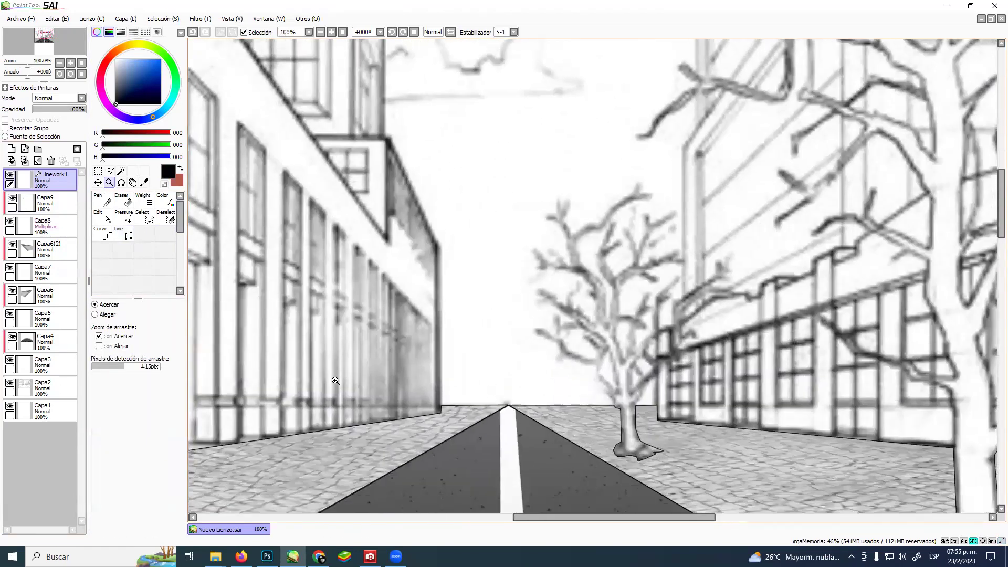
left_click(109, 234)
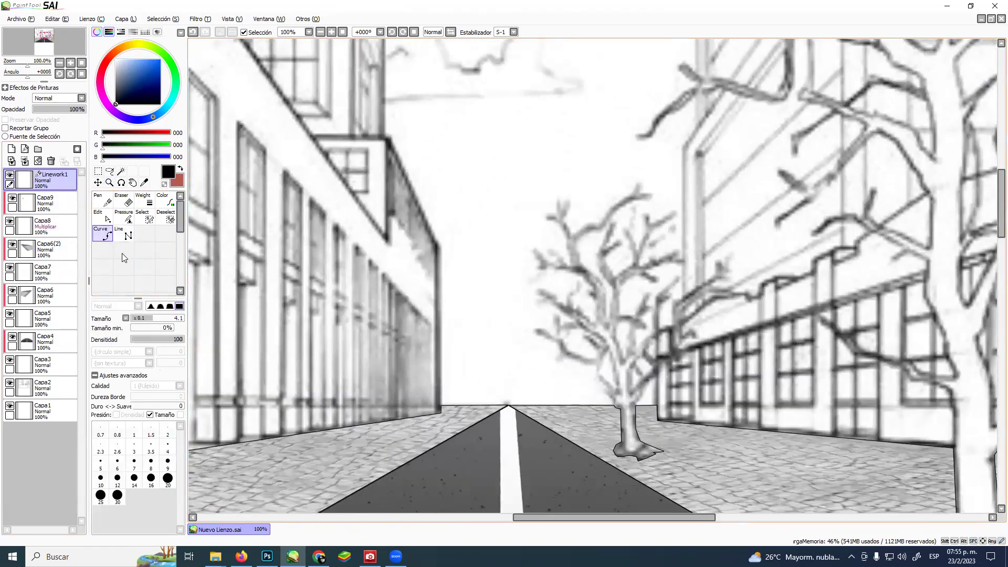
left_click(123, 235)
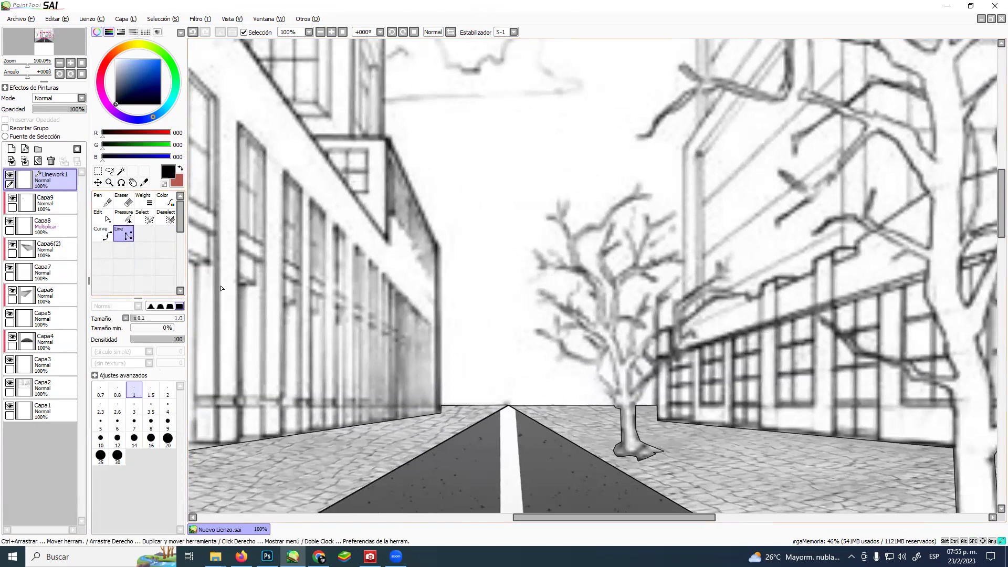
left_click(440, 406)
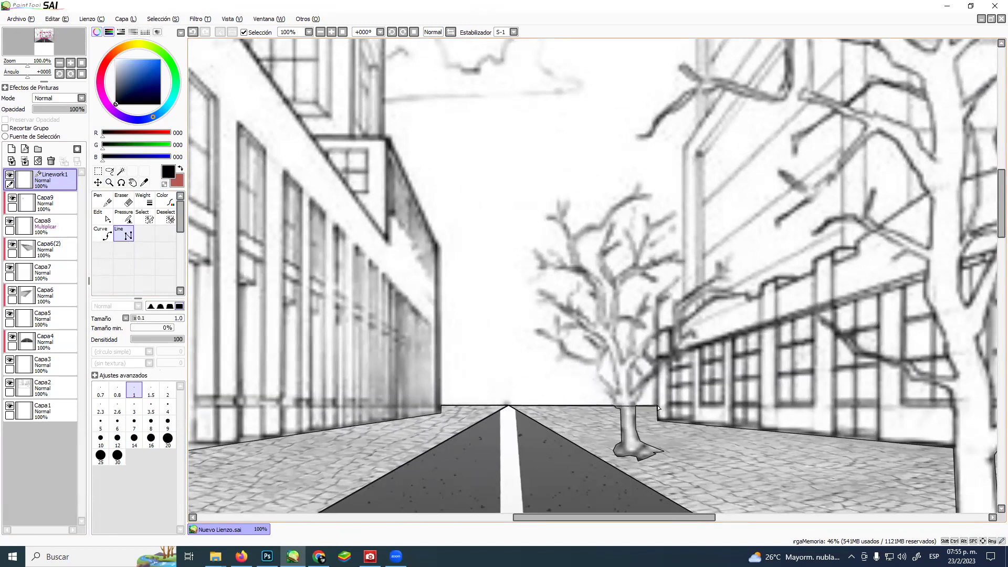
left_click(655, 299)
left_click(683, 275)
left_click(682, 150)
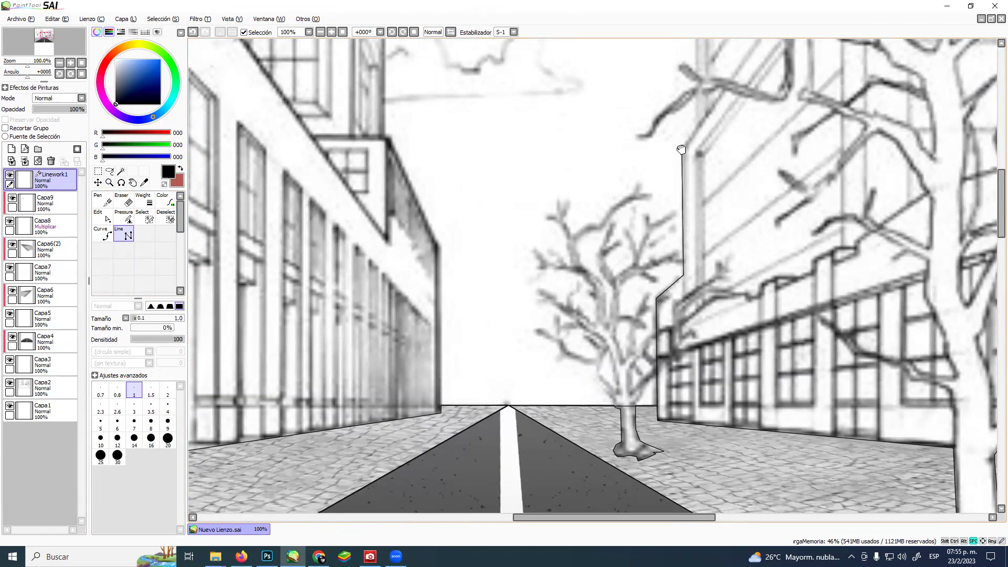
Extend the right building's outline up its vertical edge and along the slanted roofline to the frame's upper border.
left_click_drag(682, 150, 652, 340)
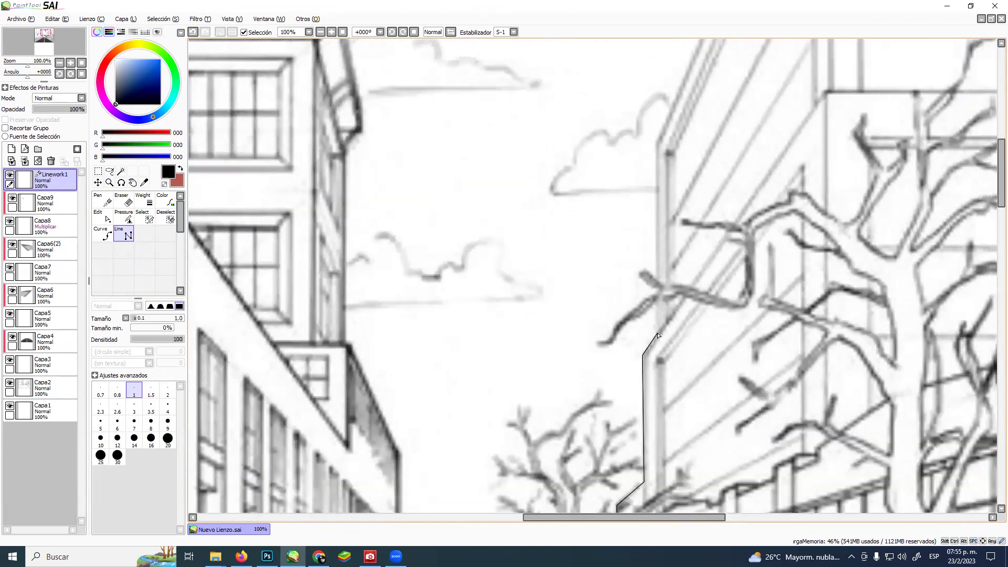
left_click(656, 337)
left_click(657, 142)
left_click_drag(659, 137, 606, 356)
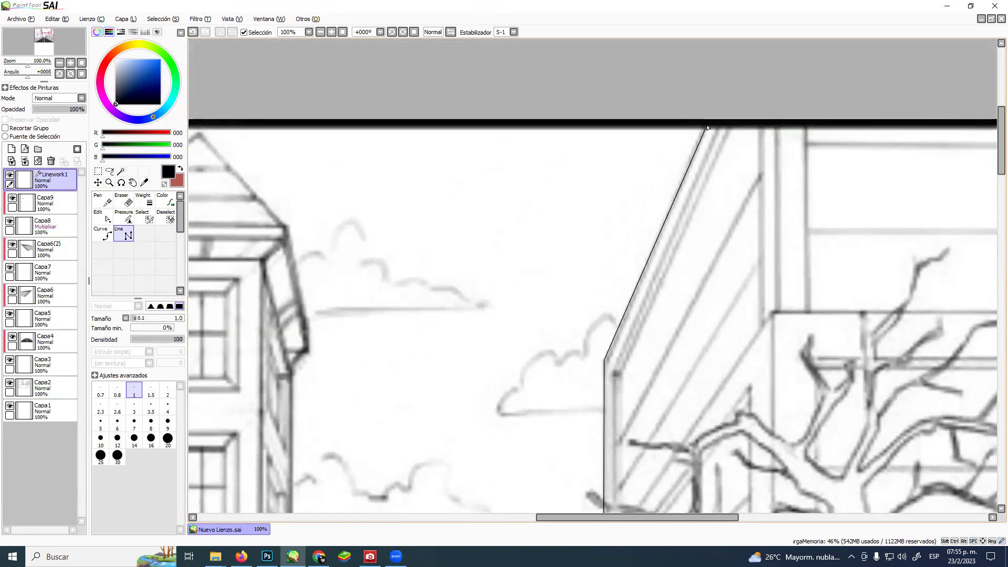
Outline the tower's silhouette from the frame's upper border, around the pointed roof and down its overhanging side.
key("space")
left_click_drag(338, 138, 513, 166)
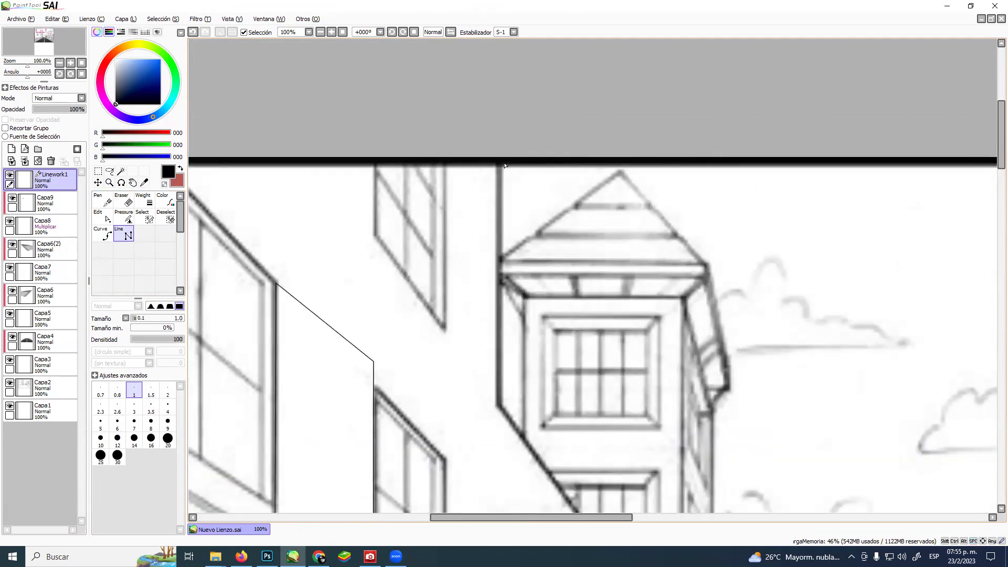
left_click(499, 257)
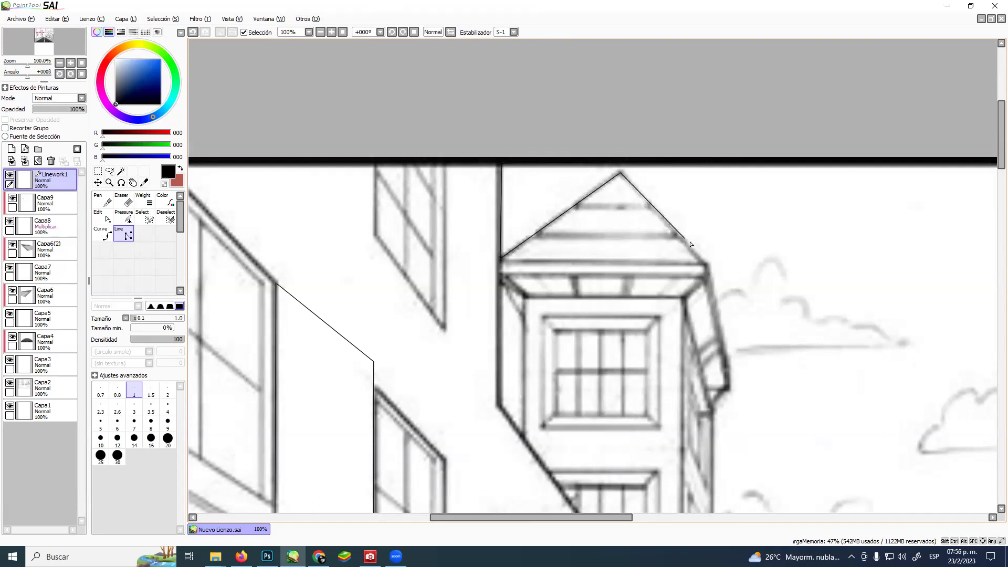
left_click(708, 266)
left_click(729, 390)
left_click_drag(726, 400, 666, 290)
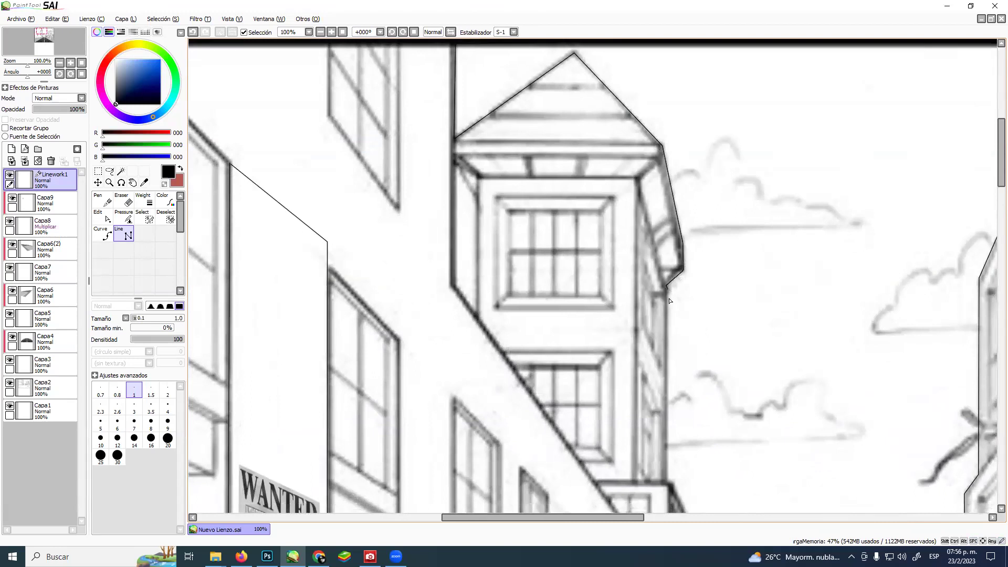
Trace the tower's far wall and the sloping edge of the distant building down to the horizon line.
left_click(668, 479)
left_click_drag(680, 434, 550, 184)
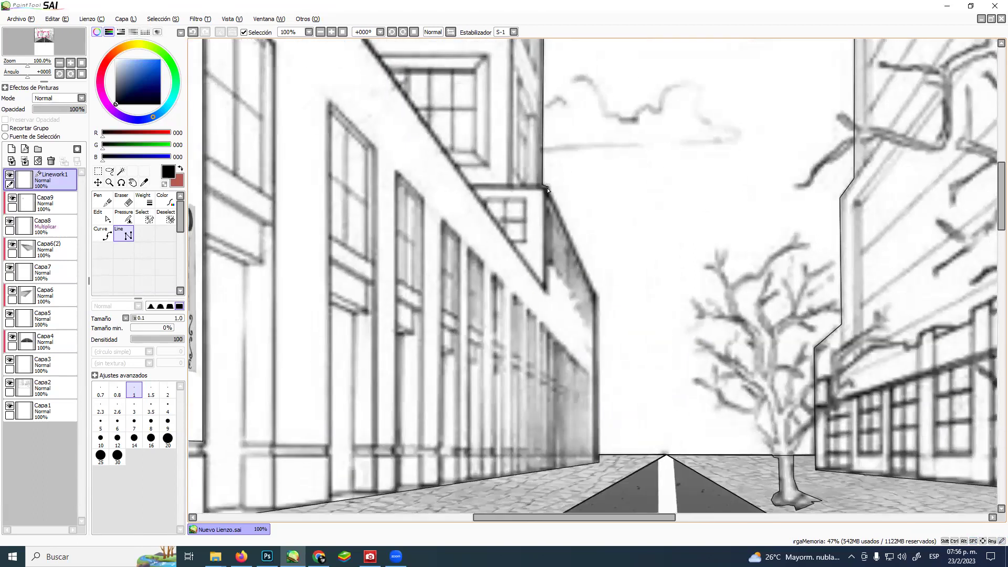
left_click(548, 186)
left_click(594, 293)
left_click(596, 447)
Select the sky area enclosed by the linework with the Magic Wand and check the selection around the buildings.
left_click(121, 170)
left_click(634, 218)
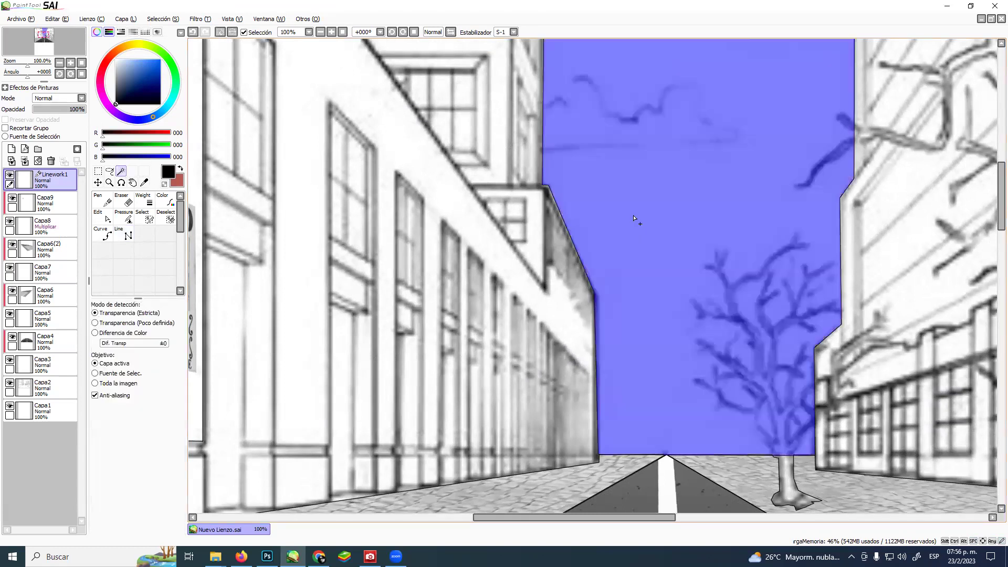
left_click(109, 182)
scroll(503, 339, "down", 3)
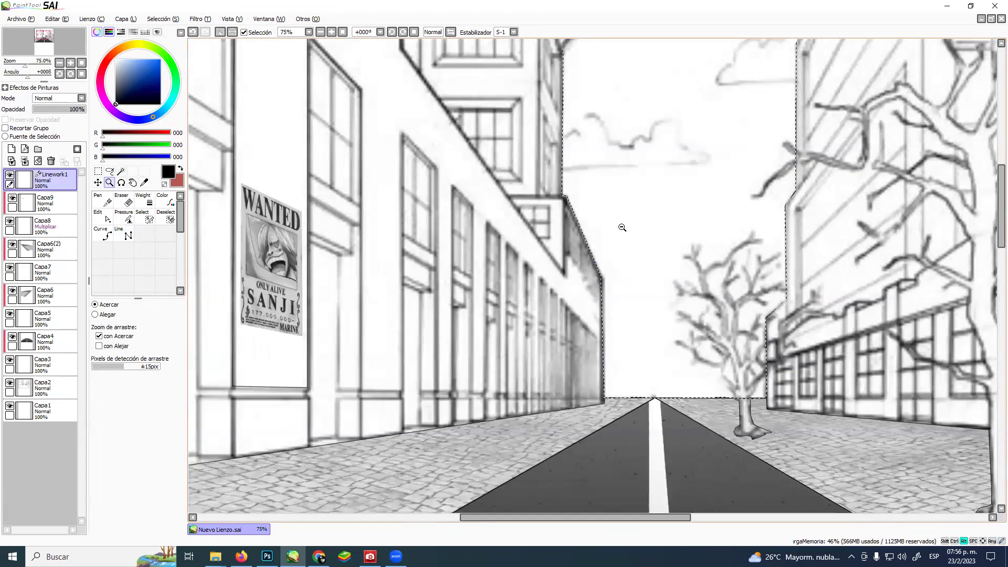
scroll(503, 340, "up", 1)
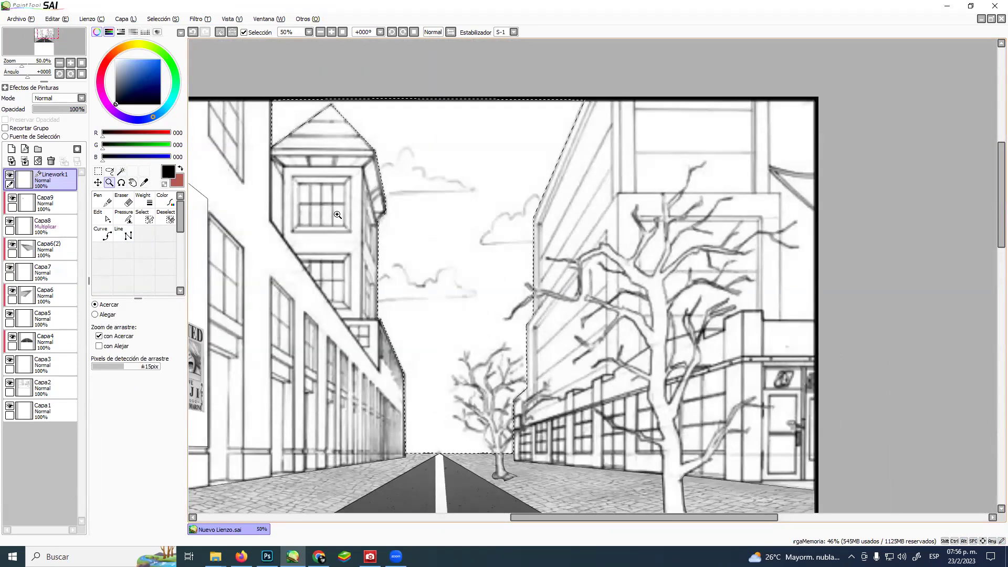
left_click(349, 232)
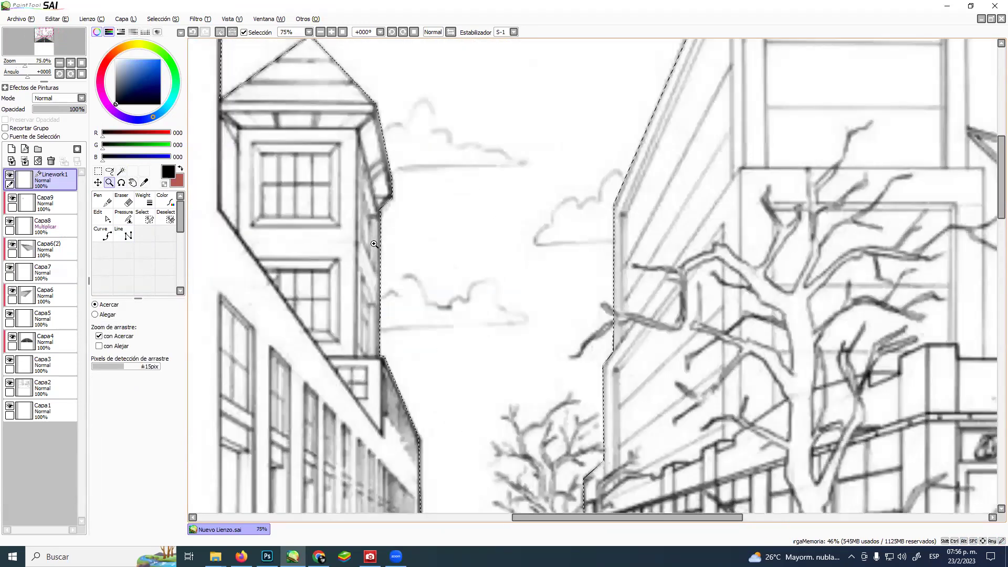
left_click(120, 170)
scroll(416, 274, "down", 2)
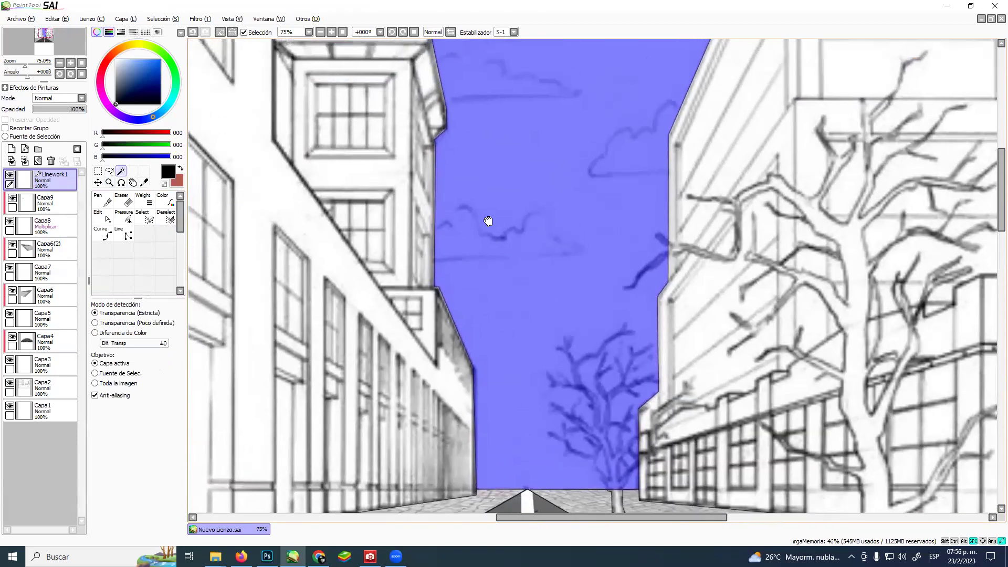
scroll(488, 221, "up", 2)
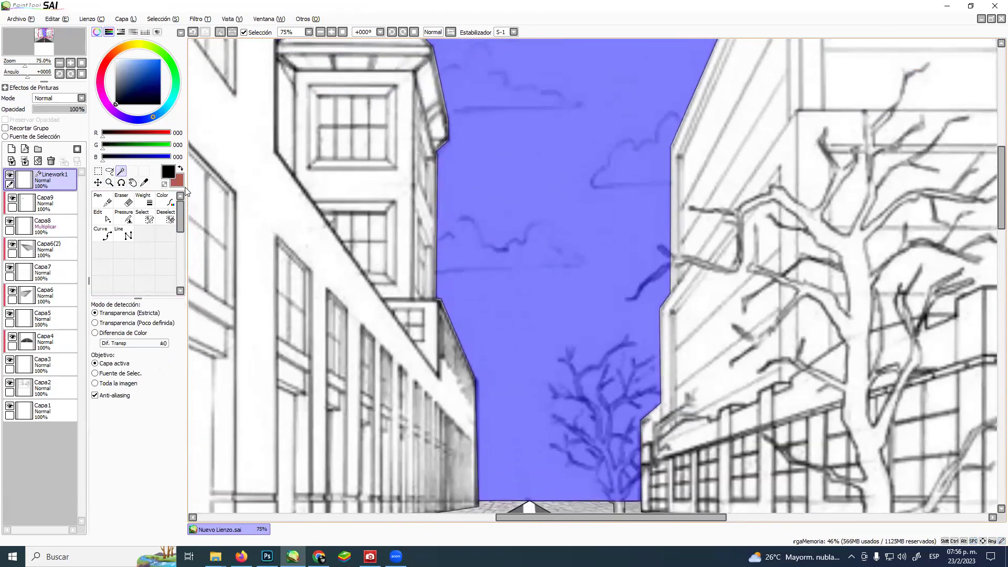
Mark the unselected sky gap between the left building and the tower with the Select pen at size 3.
left_click(147, 217)
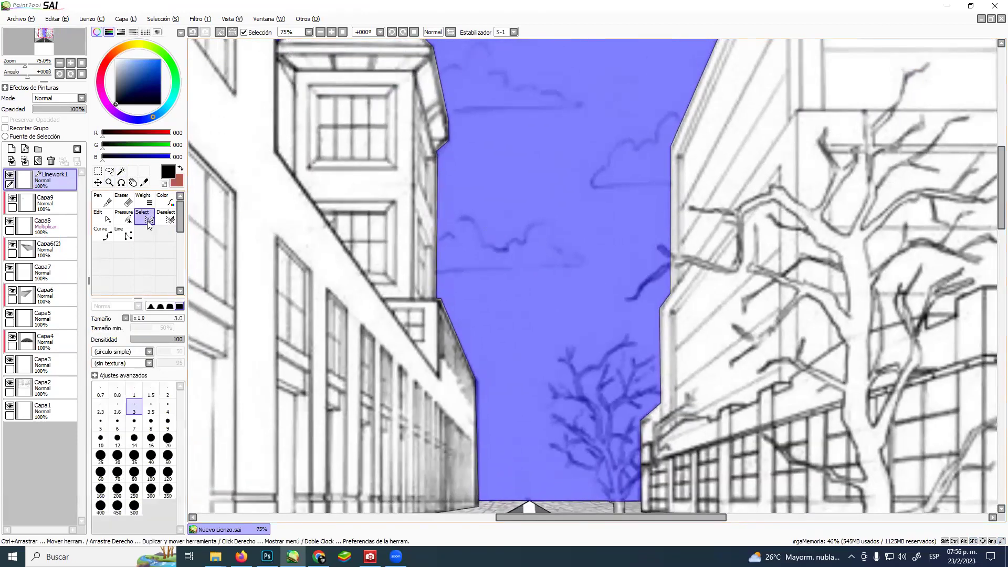
left_click(109, 182)
left_click_drag(314, 168, 331, 206)
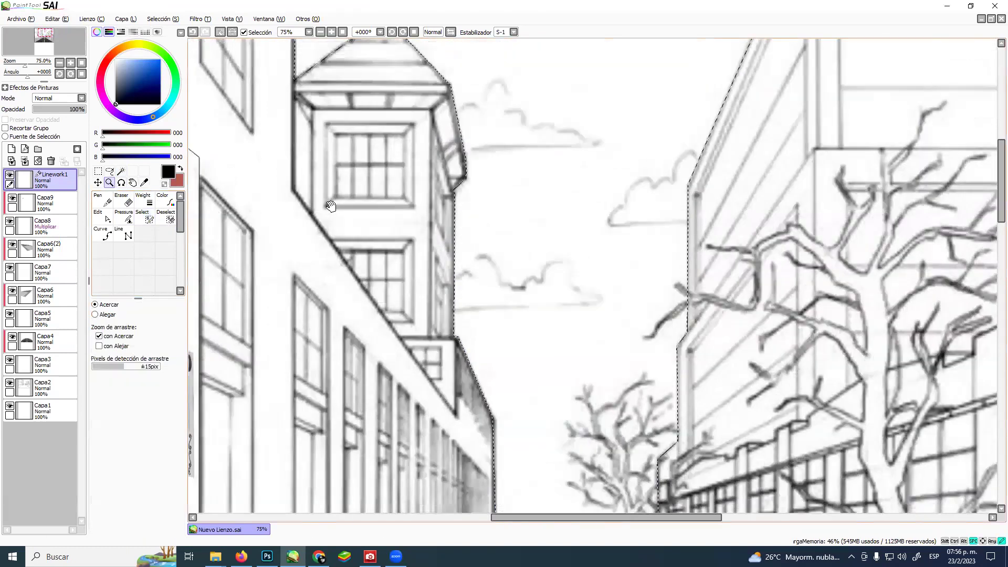
scroll(331, 205, "up", 4)
scroll(326, 226, "down", 1)
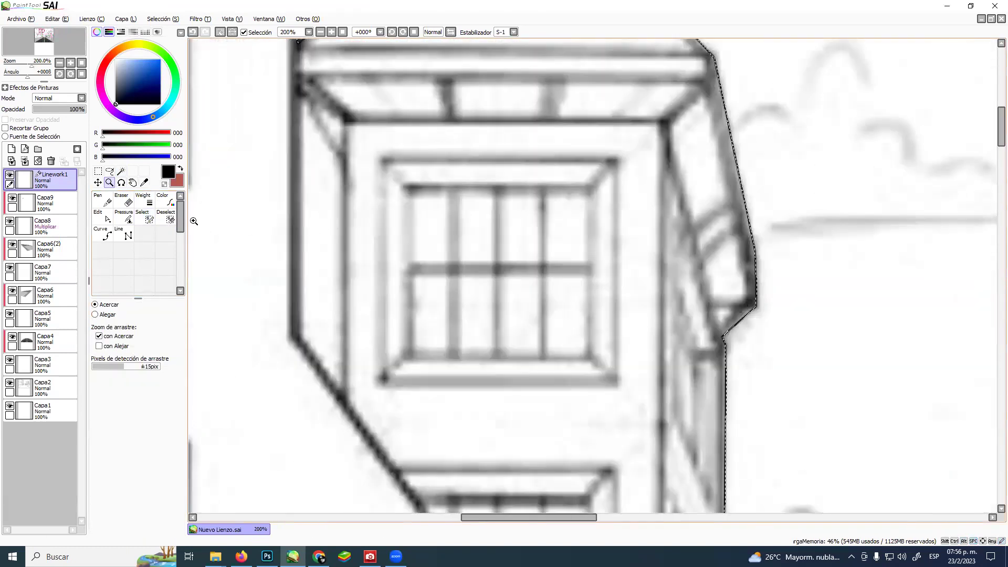
left_click(147, 218)
mouse_move(314, 193)
left_mouse_down()
mouse_move(311, 230)
mouse_move(312, 166)
mouse_move(316, 268)
mouse_move(320, 202)
mouse_move(321, 256)
mouse_move(329, 214)
mouse_move(329, 201)
mouse_move(318, 279)
mouse_move(308, 243)
mouse_move(305, 319)
mouse_move(321, 355)
mouse_move(324, 164)
mouse_move(318, 208)
mouse_move(307, 210)
mouse_move(303, 184)
mouse_move(304, 212)
mouse_move(311, 137)
mouse_move(307, 148)
mouse_move(302, 95)
mouse_move(314, 130)
mouse_move(304, 99)
mouse_move(304, 143)
mouse_move(299, 96)
mouse_move(302, 134)
mouse_move(304, 101)
mouse_move(335, 156)
mouse_move(329, 175)
mouse_move(321, 152)
mouse_move(335, 188)
mouse_move(338, 369)
left_mouse_up()
Fill in the rest of the gap beside the tower with a larger Select pen, finishing the edges at size 10.
key("bracketright")
key("bracketright")
key("bracketright")
key("bracketright")
key("bracketright")
key("bracketright")
mouse_move(336, 321)
left_mouse_down()
mouse_move(332, 371)
mouse_move(302, 311)
mouse_move(298, 253)
mouse_move(298, 333)
mouse_move(337, 384)
mouse_move(337, 362)
mouse_move(339, 391)
mouse_move(307, 328)
left_mouse_up()
key("bracketleft")
left_click_drag(338, 167, 338, 311)
mouse_move(340, 188)
left_mouse_down()
mouse_move(339, 172)
mouse_move(340, 272)
left_mouse_up()
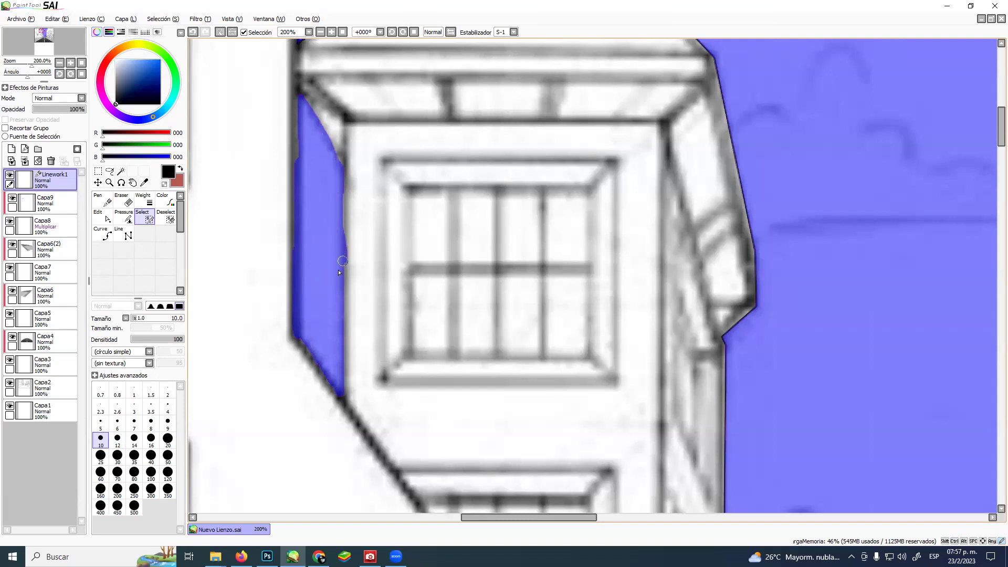
Trim the excess selection along the tower's wall with the Deselect pen at size 4 and review the whole sky selection.
left_click(170, 219)
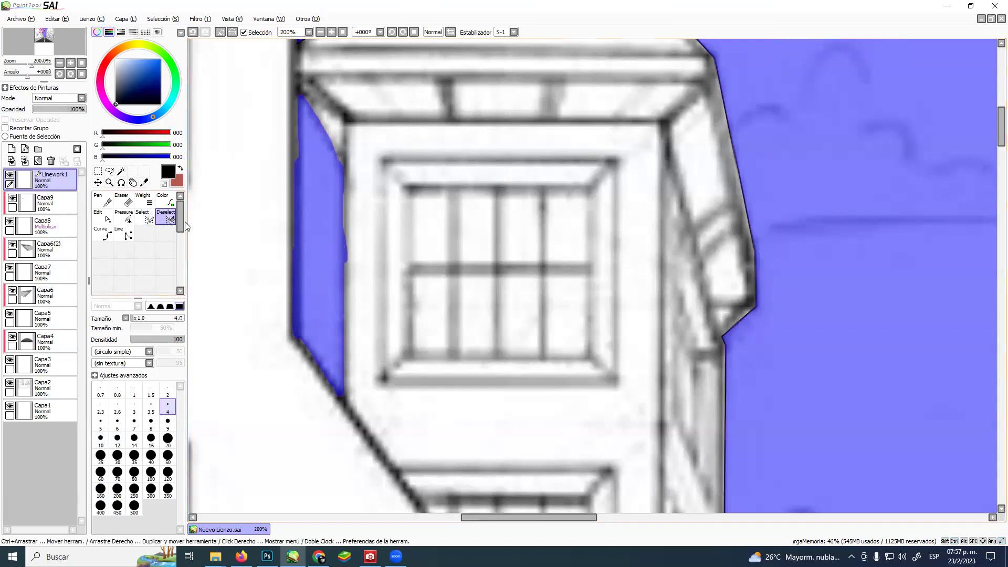
mouse_move(347, 231)
left_mouse_down()
mouse_move(345, 274)
mouse_move(347, 223)
mouse_move(348, 314)
left_mouse_up()
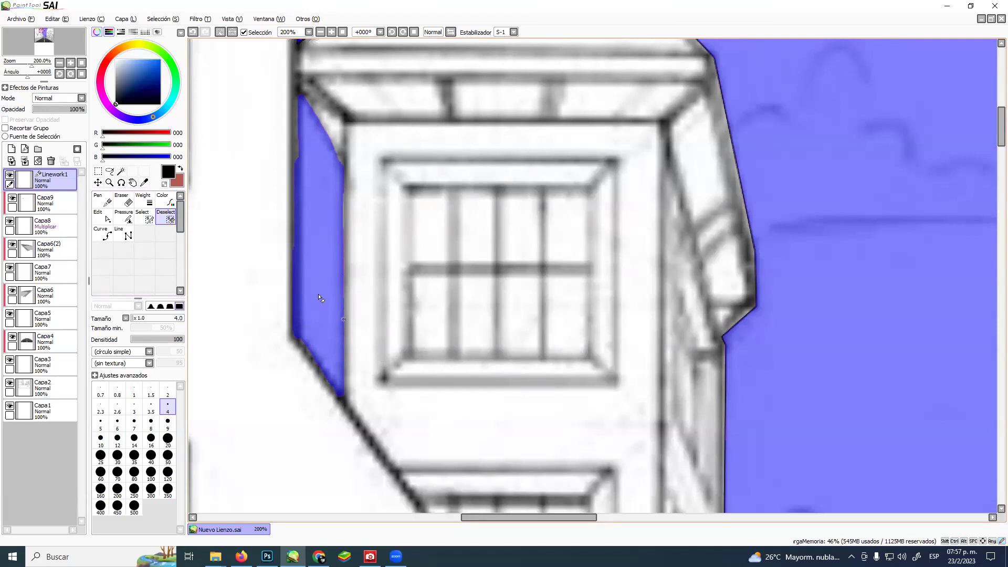
left_click(109, 182)
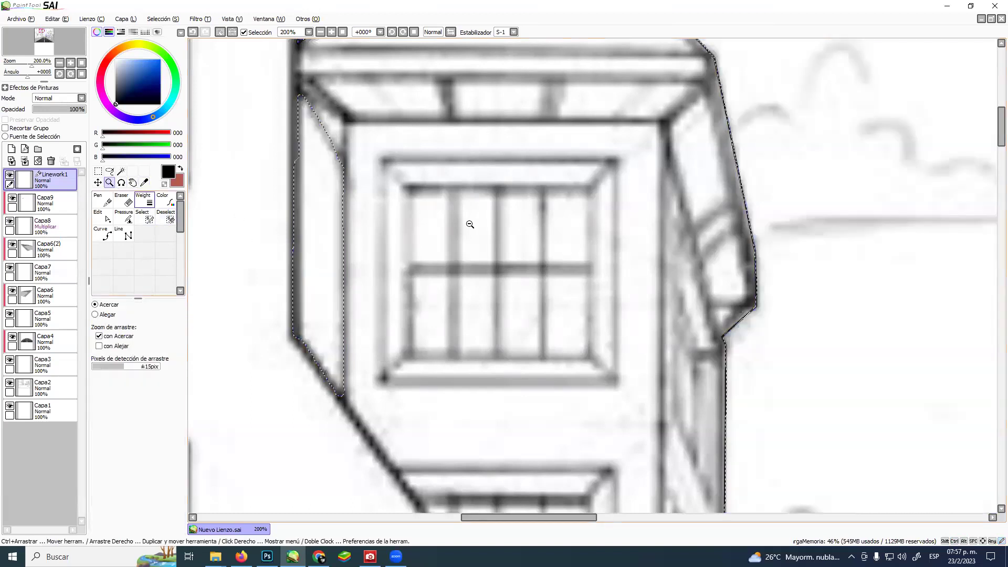
left_click(470, 223, "alt")
left_click_drag(471, 224, 521, 243)
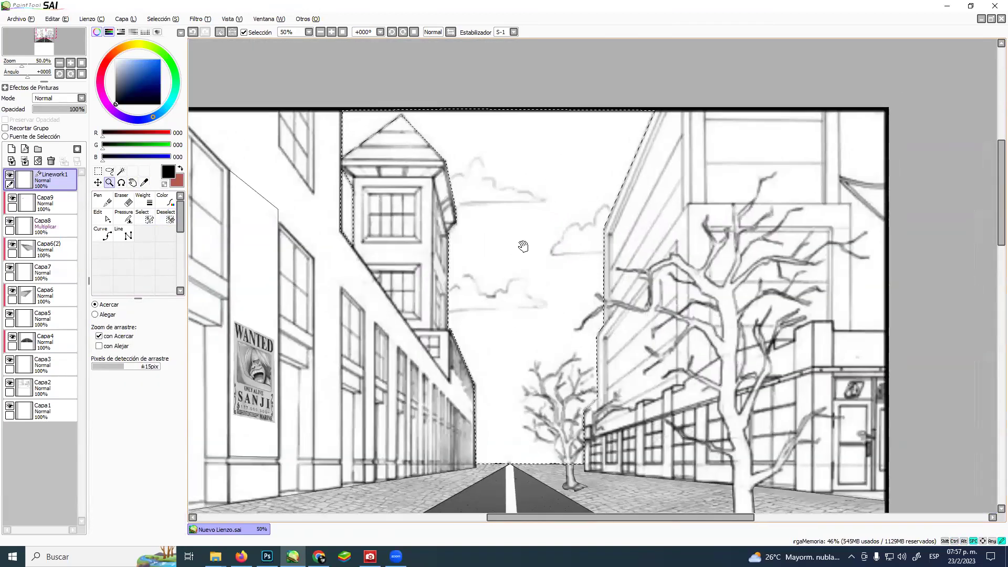
left_click(121, 171)
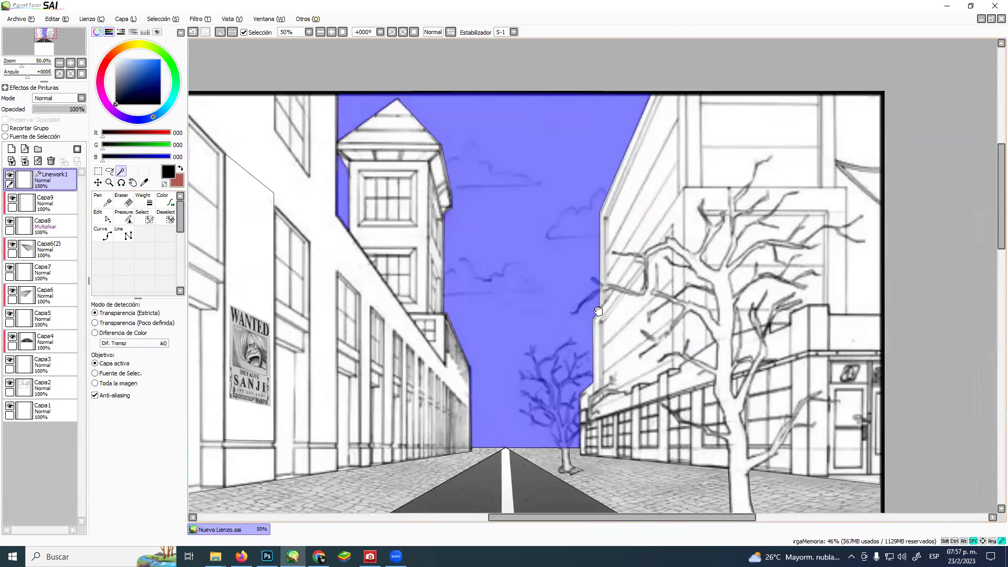
left_click_drag(717, 359, 788, 310)
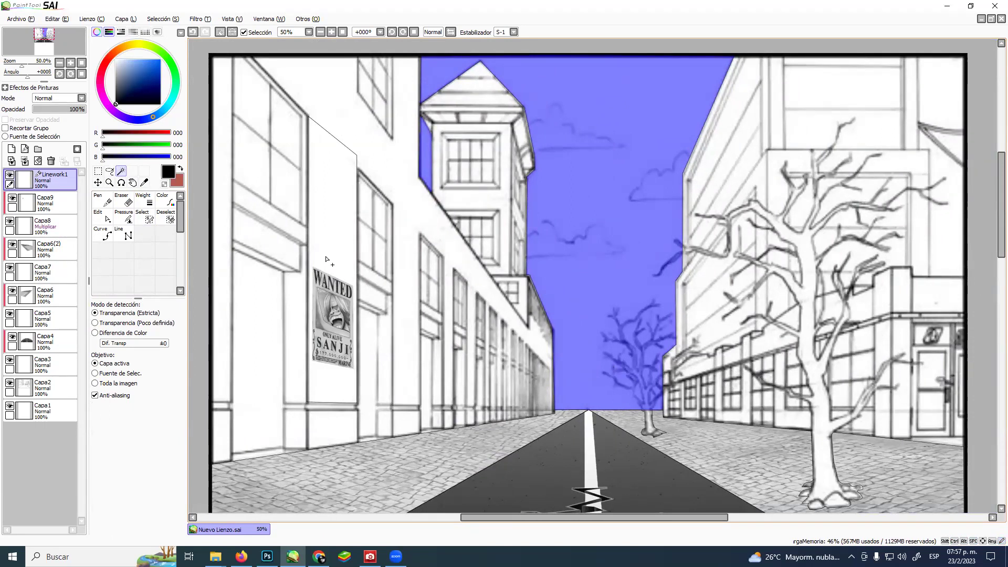
Add a new layer directly above Capa9, fill the selected sky with white using the Cubo tool and keep that layer active.
left_click(43, 199)
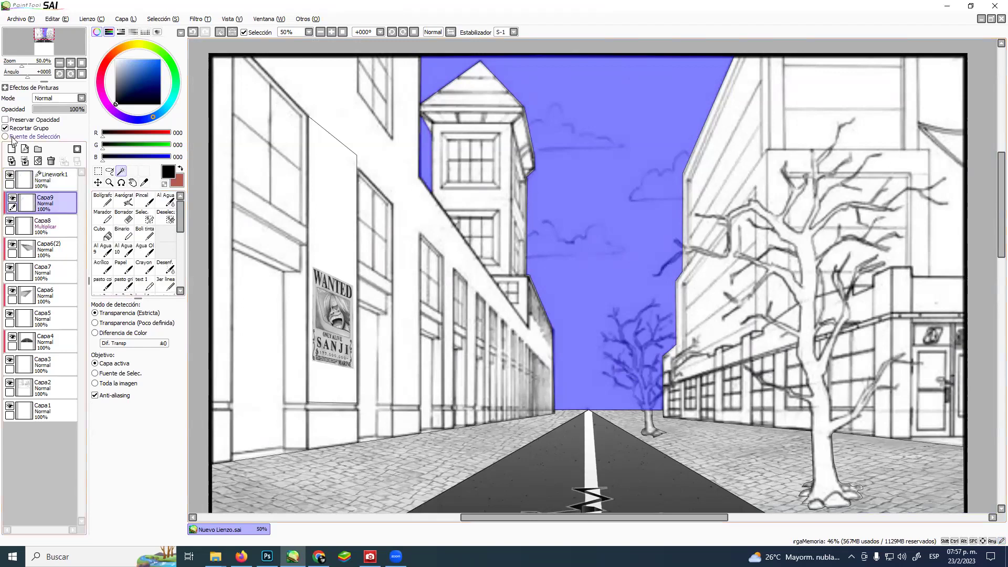
left_click(11, 148)
left_click(101, 233)
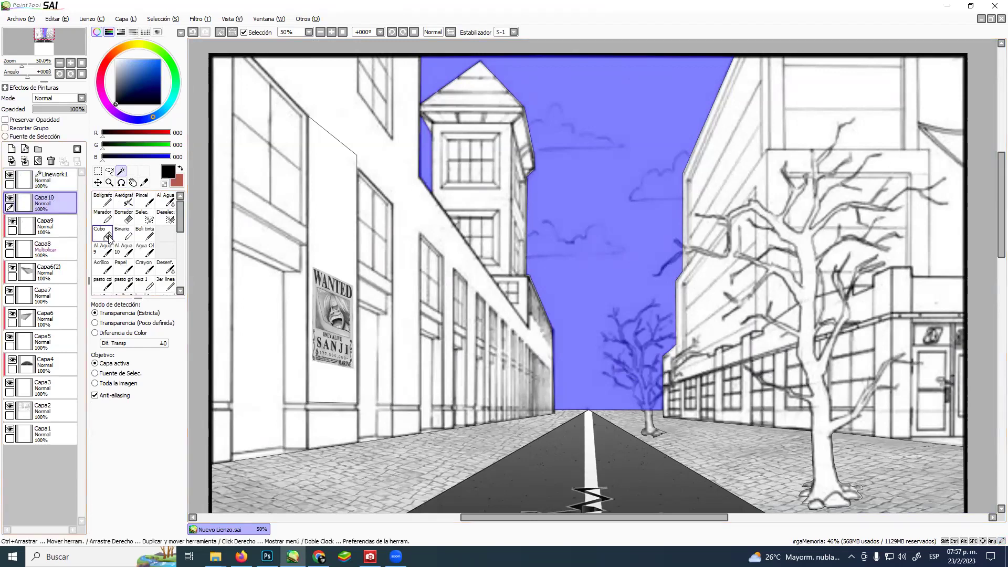
left_click(116, 59)
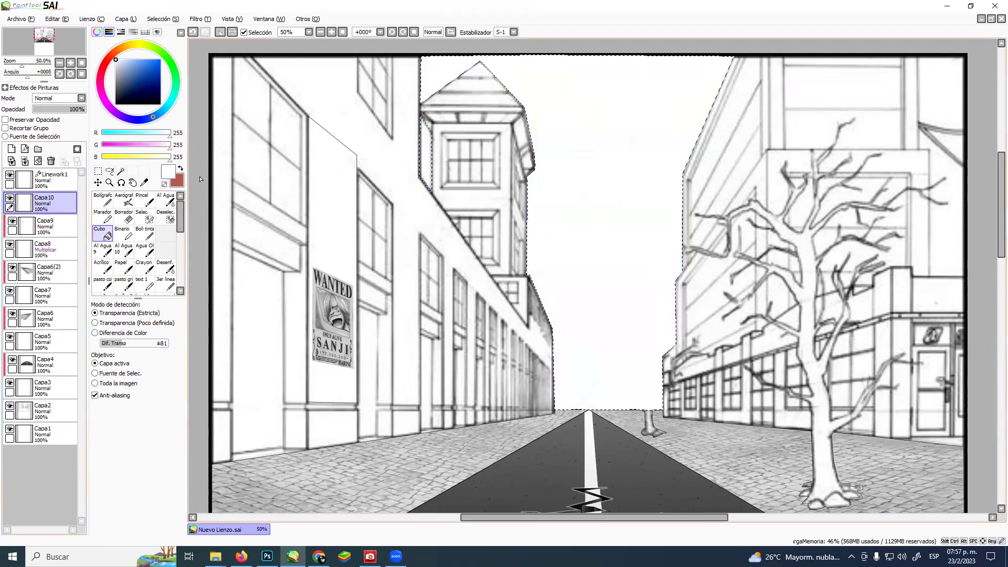
left_click(49, 181)
left_click(50, 210)
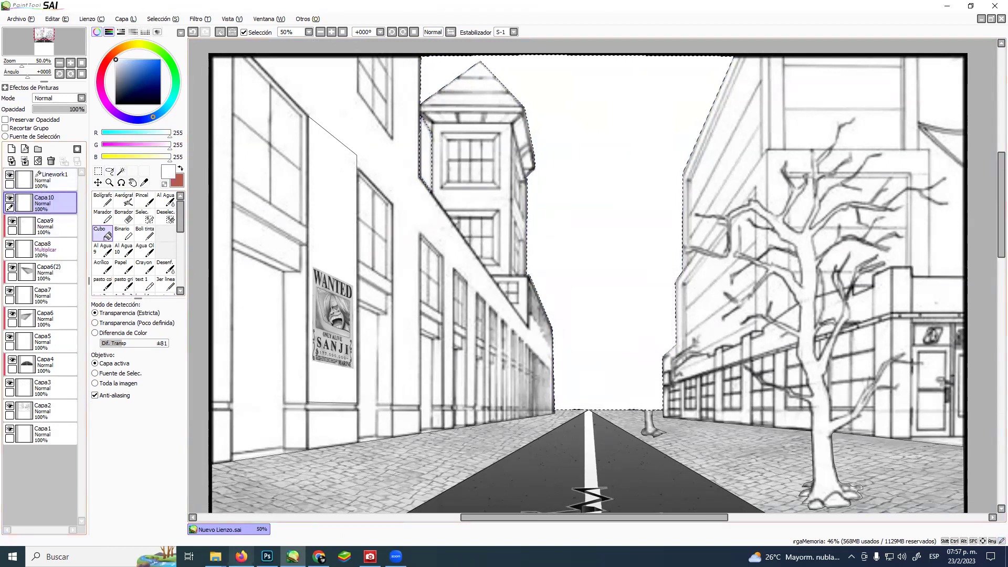
Switch to Firefox, search Google Images for "trama del cielo" and open the gray cloudy sky image from Dreamstime.
left_click(241, 556)
double_click(234, 60)
key("ctrl+a")
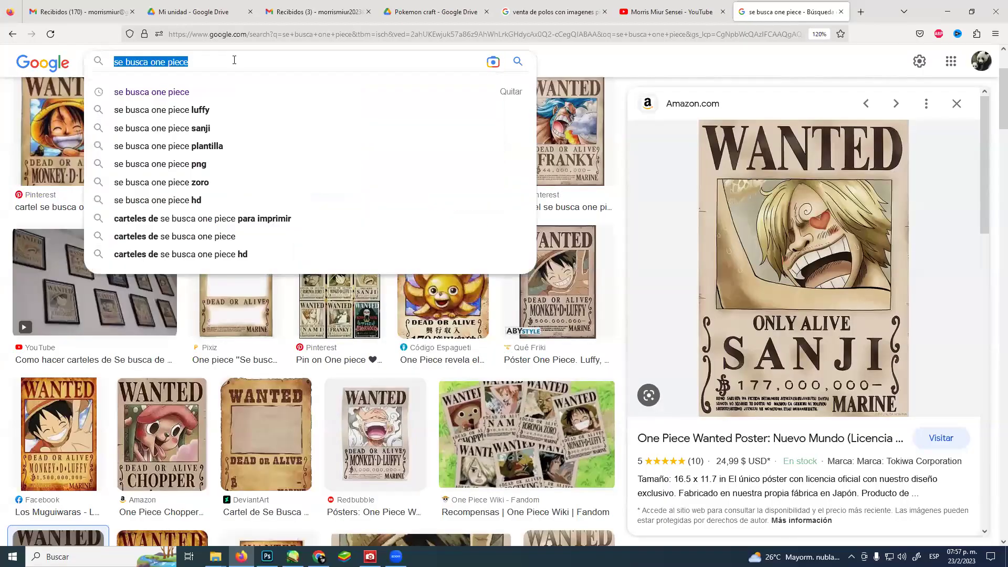
type("trama del cielo")
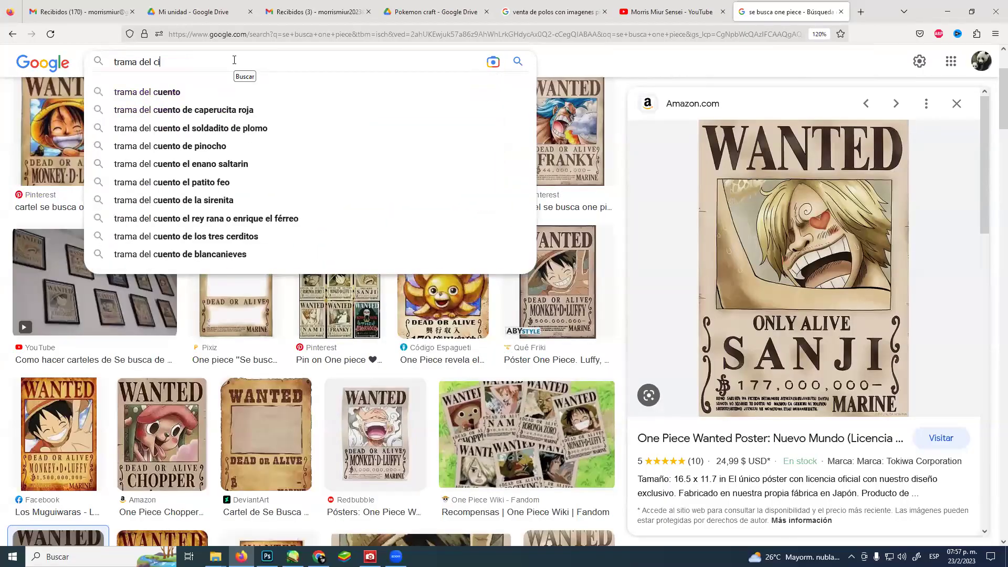
key("Return")
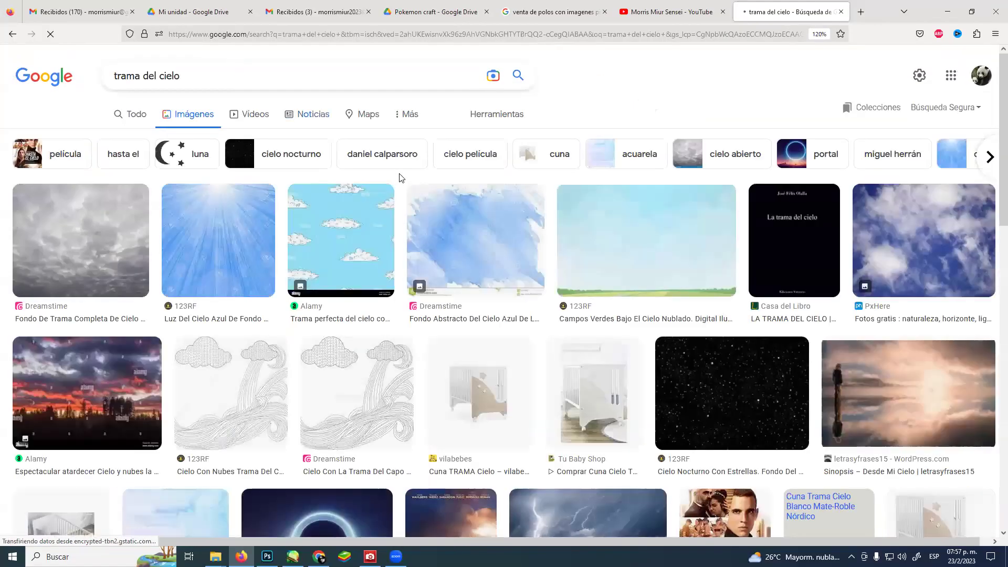
left_click(108, 223)
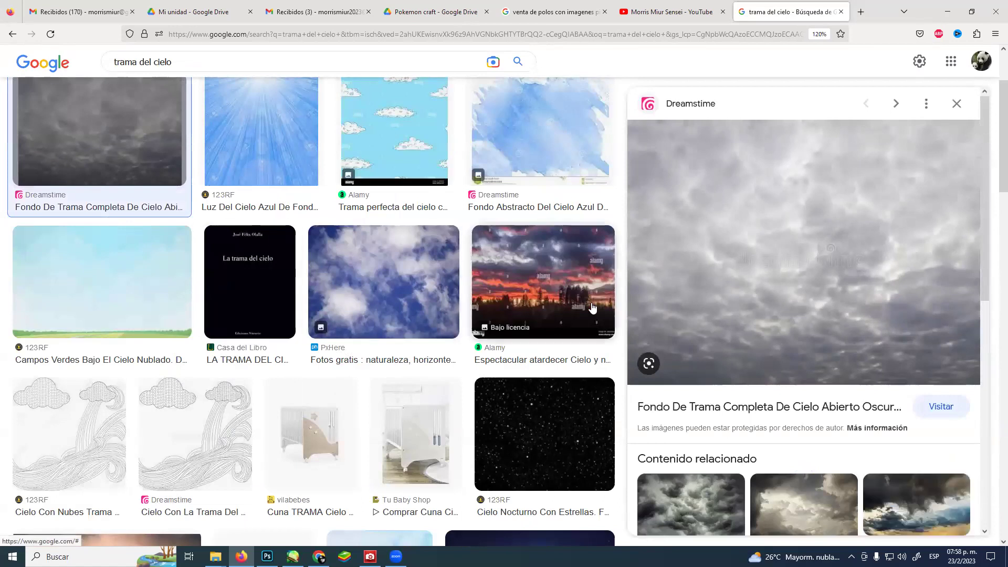
Search Google Images for "trama del cielo manga" and open the gray sky with white clouds from Clip Studio TIPS.
scroll(740, 328, "down", 3)
scroll(740, 328, "down", 3)
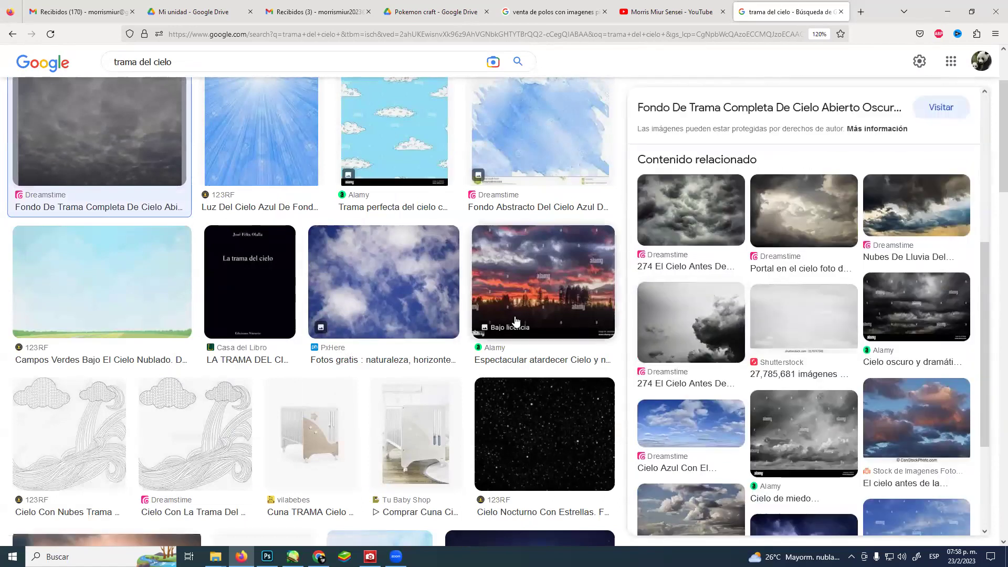
scroll(194, 74, "up", 3)
left_click(194, 74)
type("manga")
key("Return")
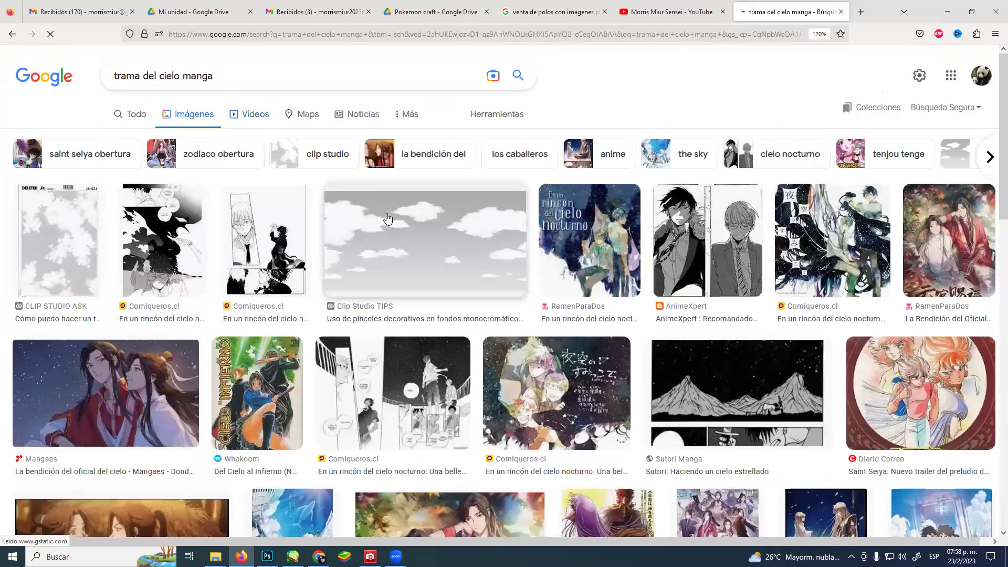
left_click(415, 231)
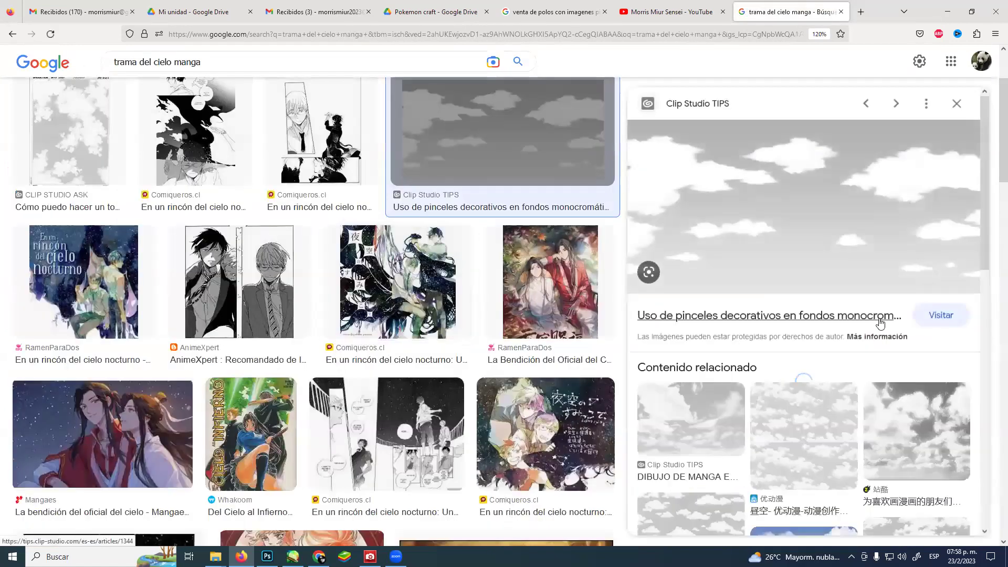
Copy the Clip Studio TIPS cloud image, switch to PaintTool SAI and paste it as a new layer above Capa10.
scroll(880, 323, "down", 4)
scroll(866, 332, "down", 2)
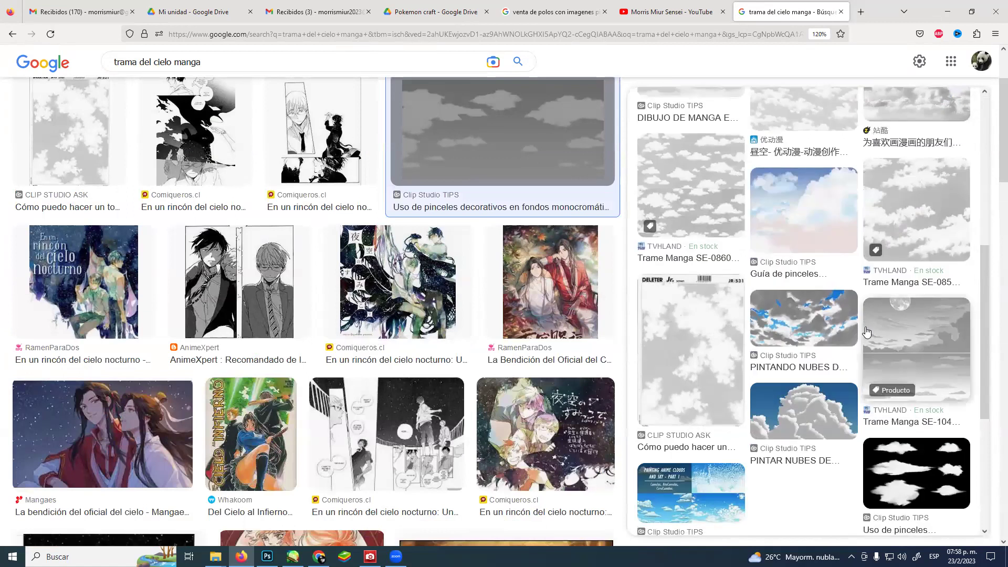
scroll(867, 332, "down", 2)
scroll(867, 332, "up", 8)
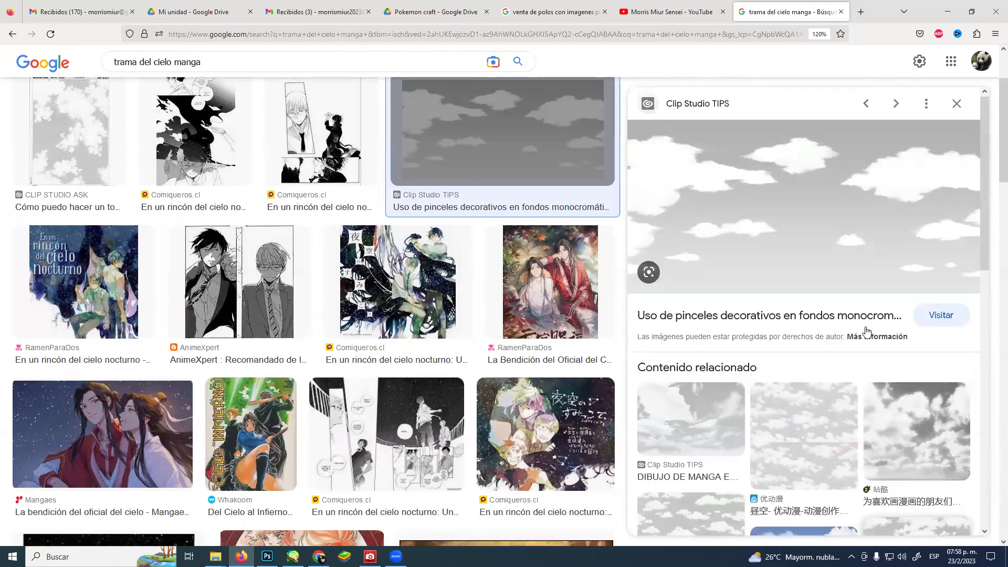
right_click(771, 220)
right_click(737, 198)
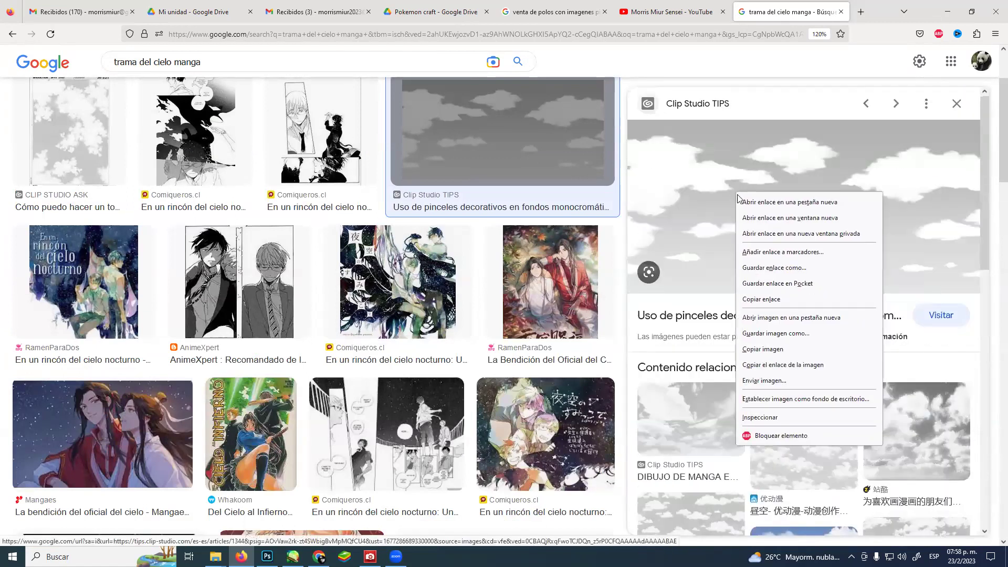
left_click(763, 349)
key("alt+Tab")
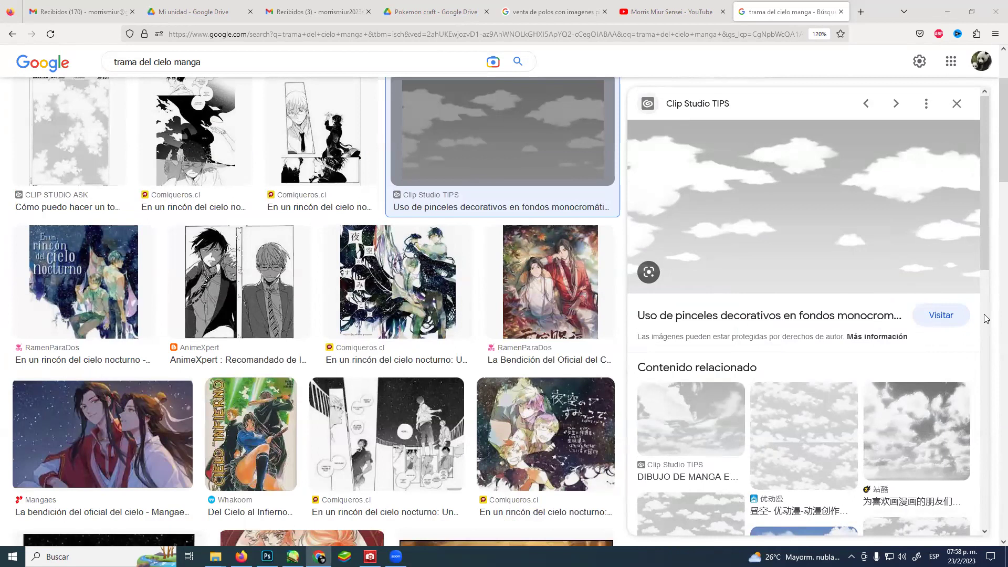
left_click(956, 10)
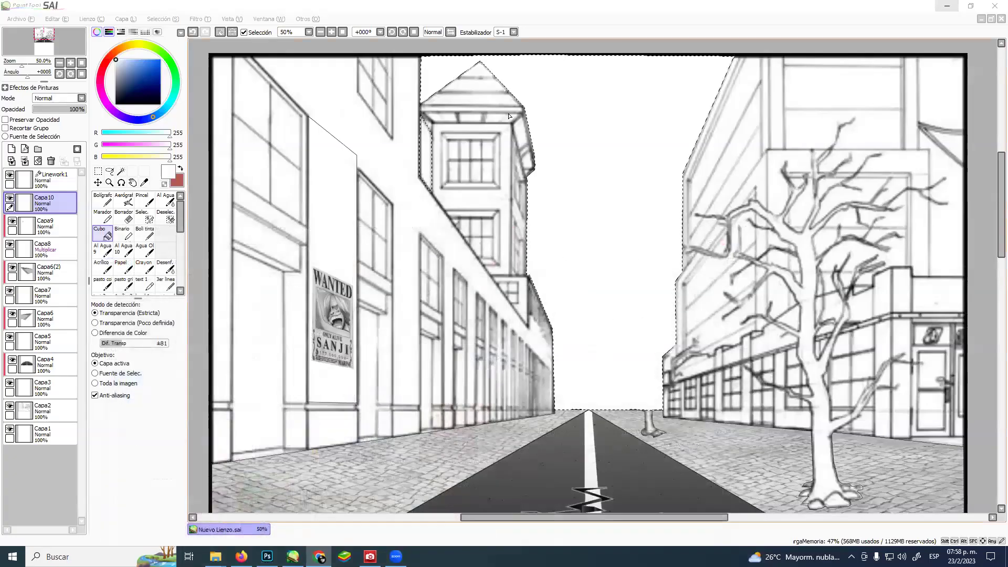
key("ctrl+v")
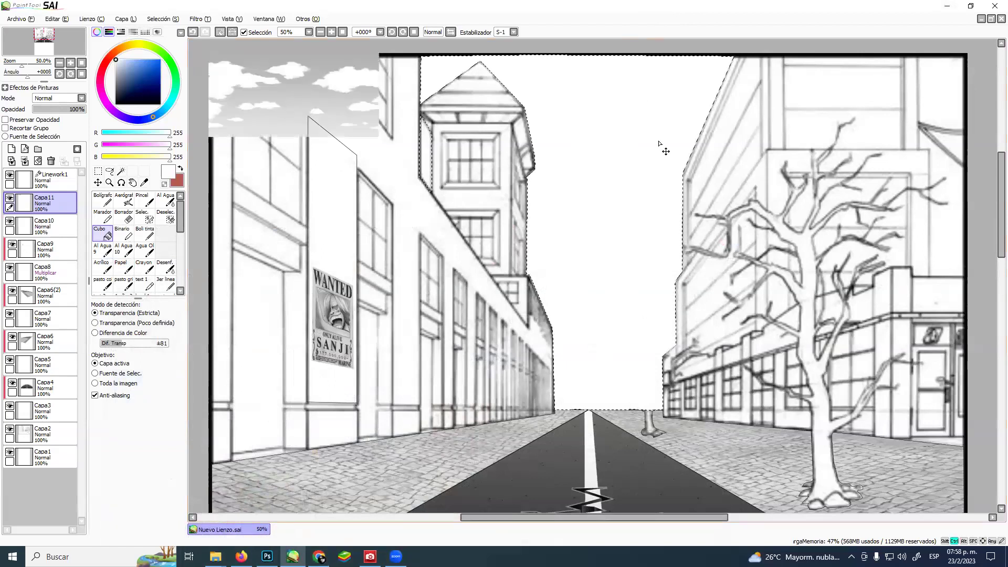
Clear the selection, move and enlarge the pasted clouds over the upper sky, and clip Capa11 to Capa10.
key("m")
left_click_drag(333, 85, 643, 150)
key("ctrl+d")
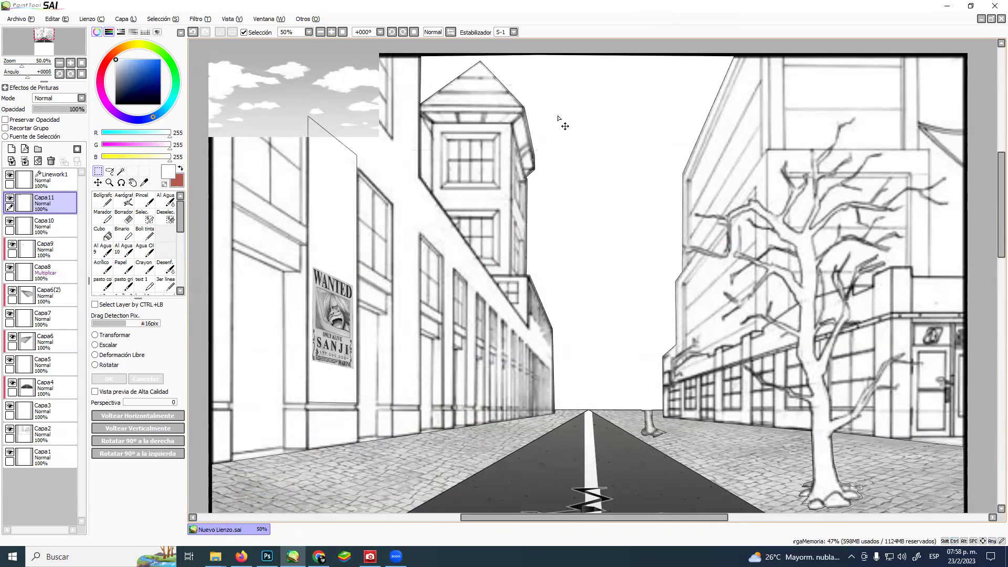
key("ctrl+t")
left_click_drag(312, 83, 510, 75)
left_click_drag(575, 129, 923, 301)
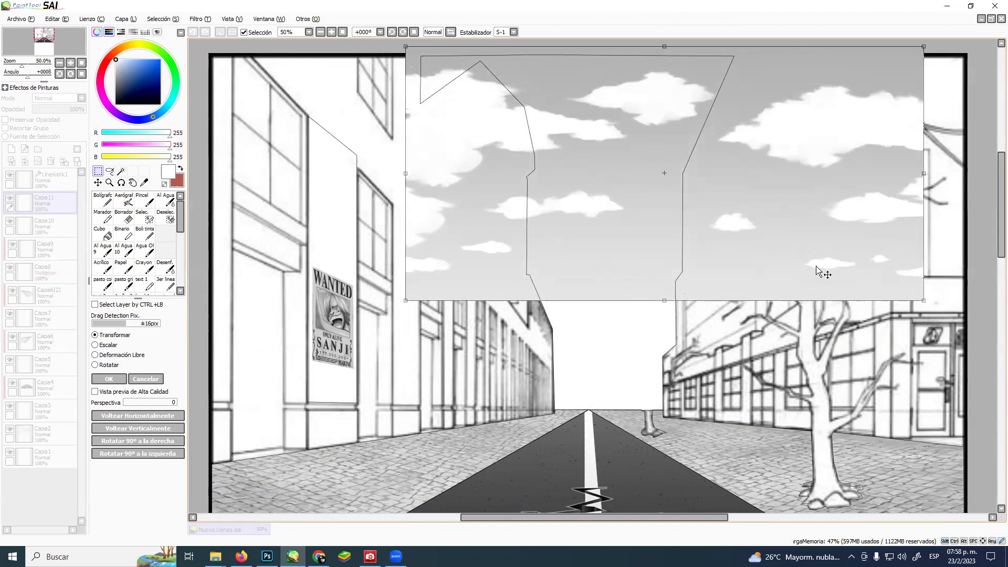
key("Return")
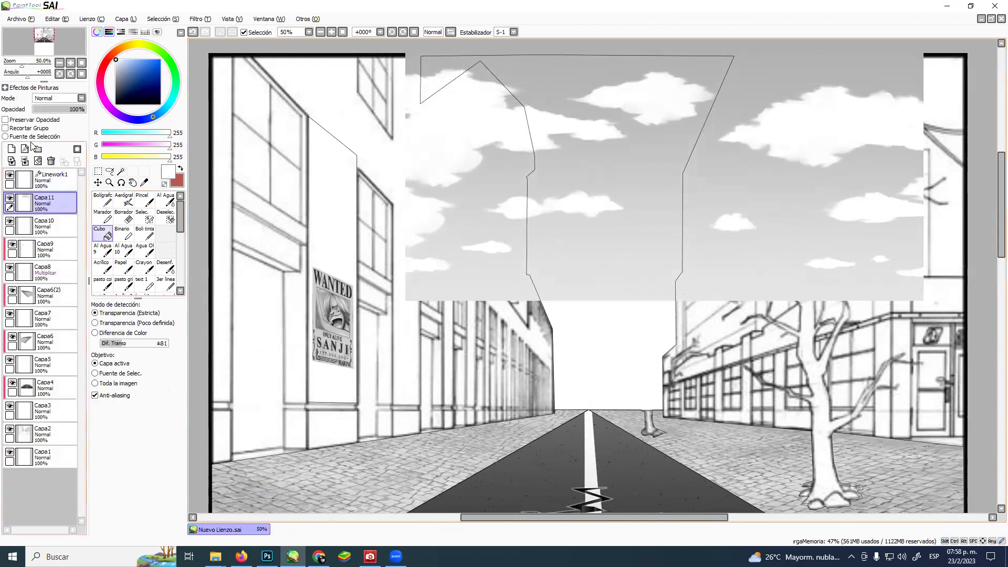
left_click(16, 128)
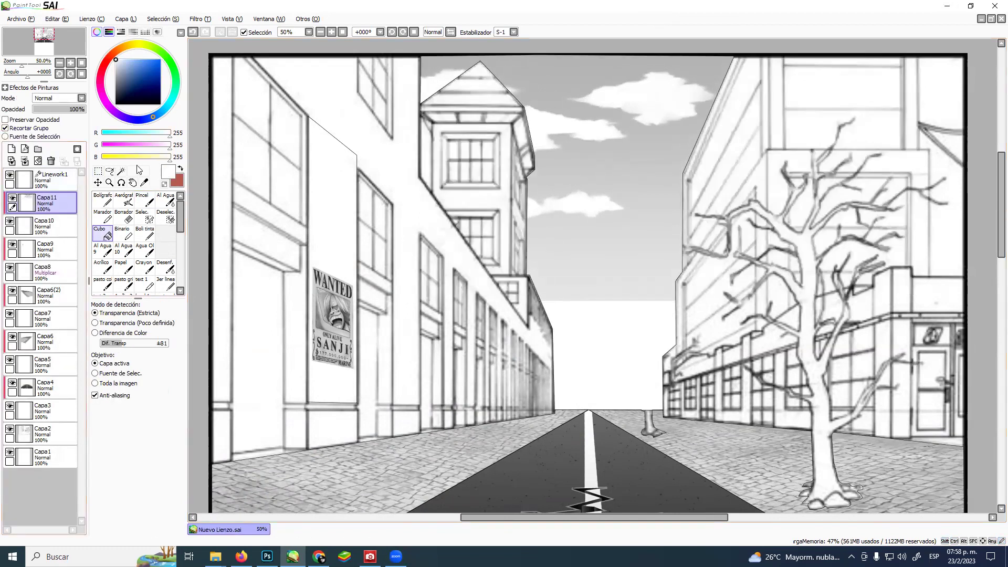
Enlarge and stretch the clipped cloud image until it covers the whole sky down past the horizon.
key("ctrl+t")
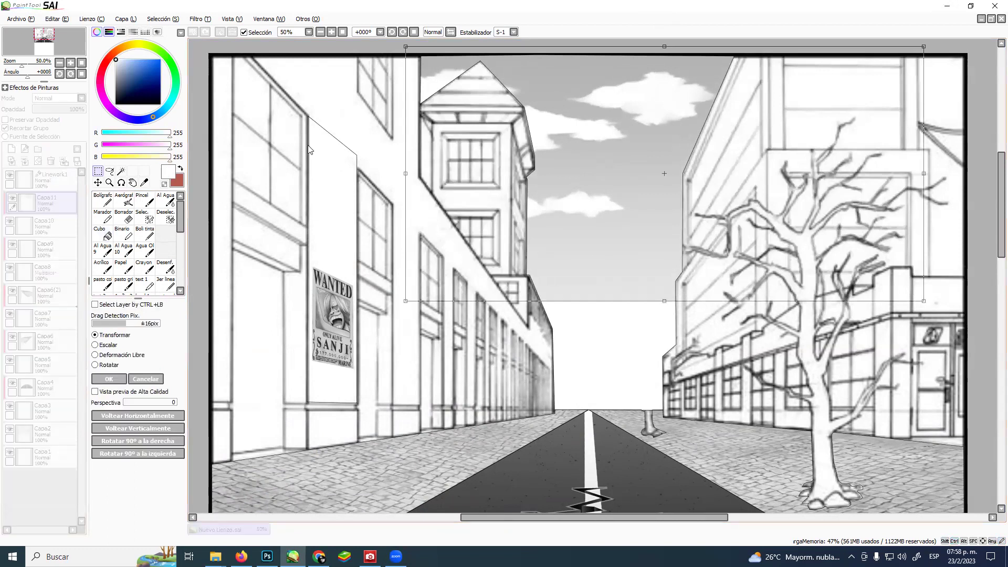
left_click_drag(403, 302, 226, 389)
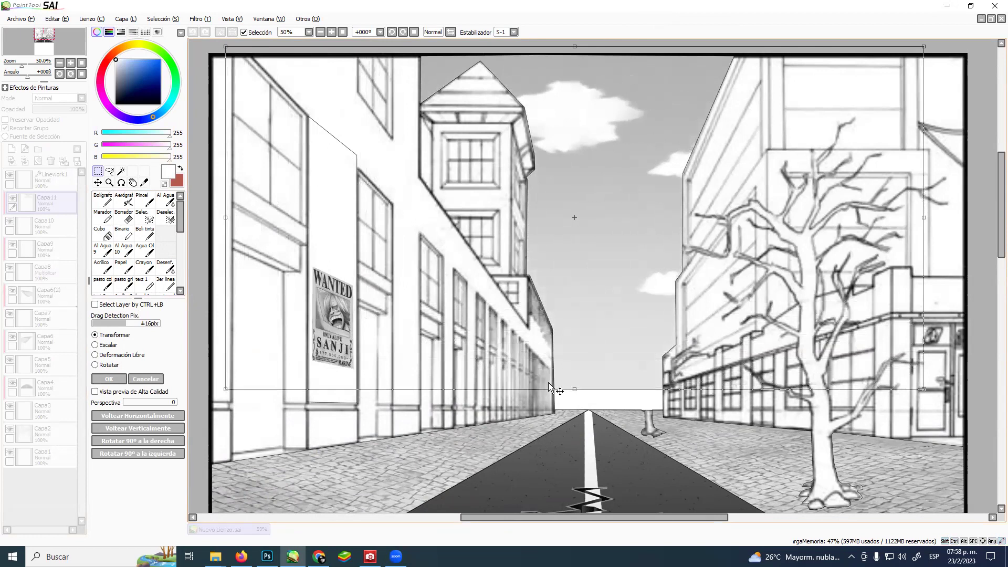
left_click_drag(580, 390, 581, 426)
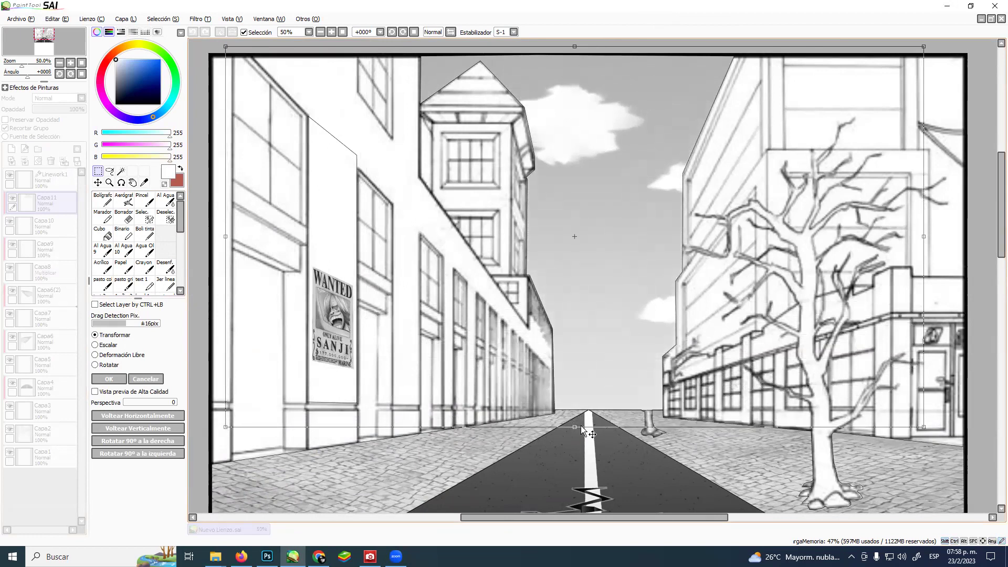
key("Return")
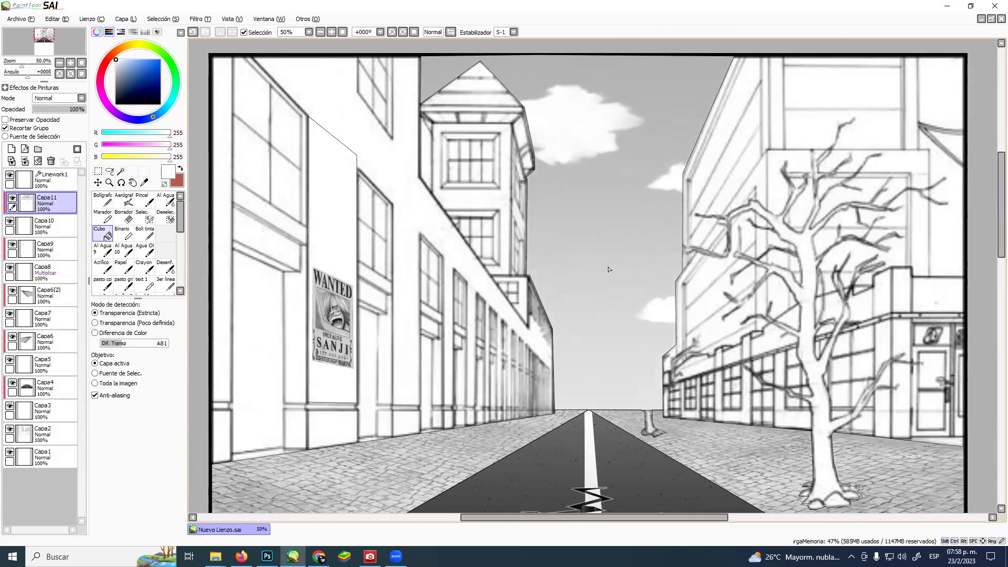
Set the blending mode of the Capa11 cloud layer and the Capa10 sky fill to Multiplicar.
left_click(82, 98)
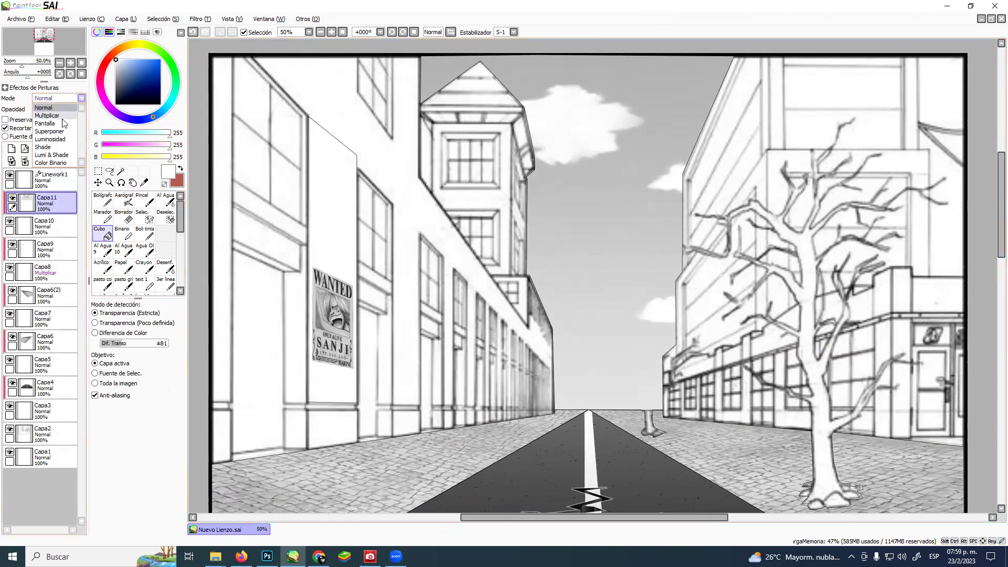
left_click(64, 116)
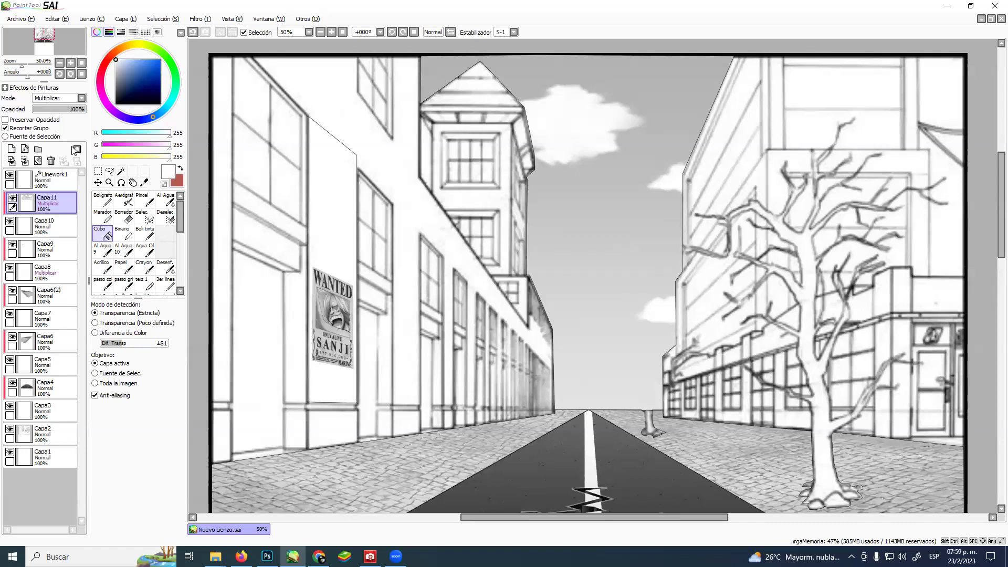
left_click(58, 226)
left_click(9, 222)
left_click(9, 222)
left_click(81, 98)
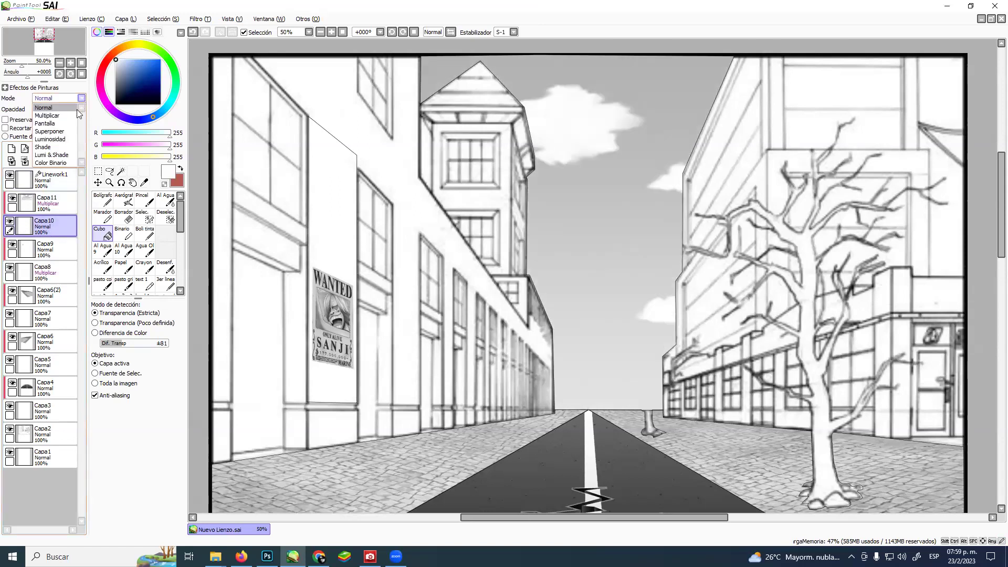
left_click(72, 120)
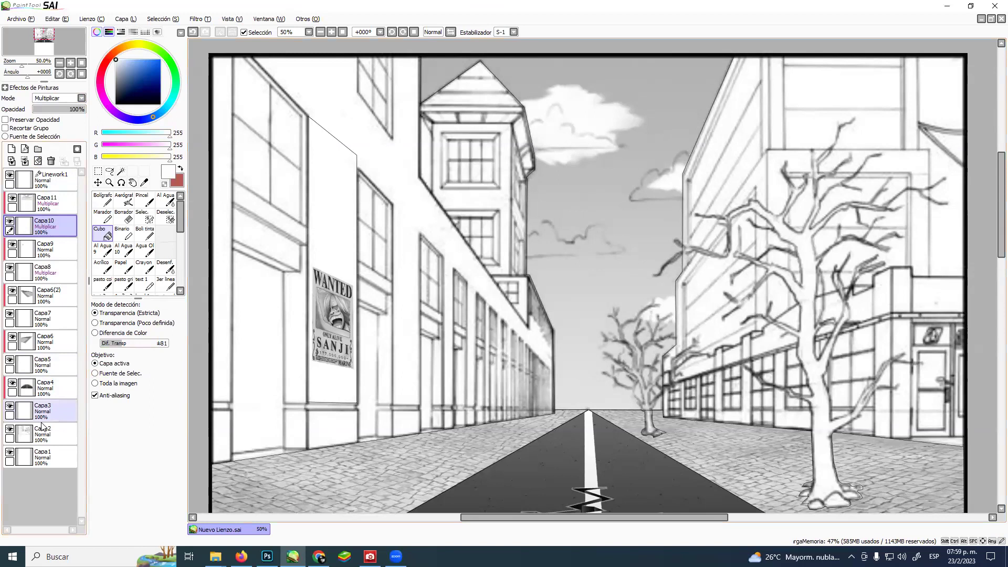
Erase the sketched cloud outlines in the sky on Capa2 with the Borrador at sizes between about 44 and 66.
left_click(10, 430)
left_click(10, 430)
left_click(64, 435)
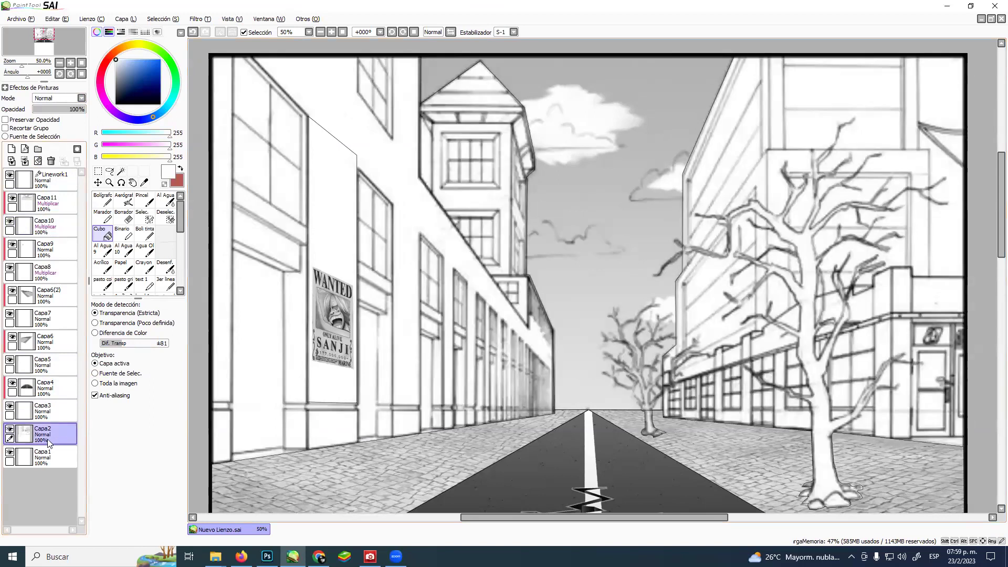
left_click(124, 216)
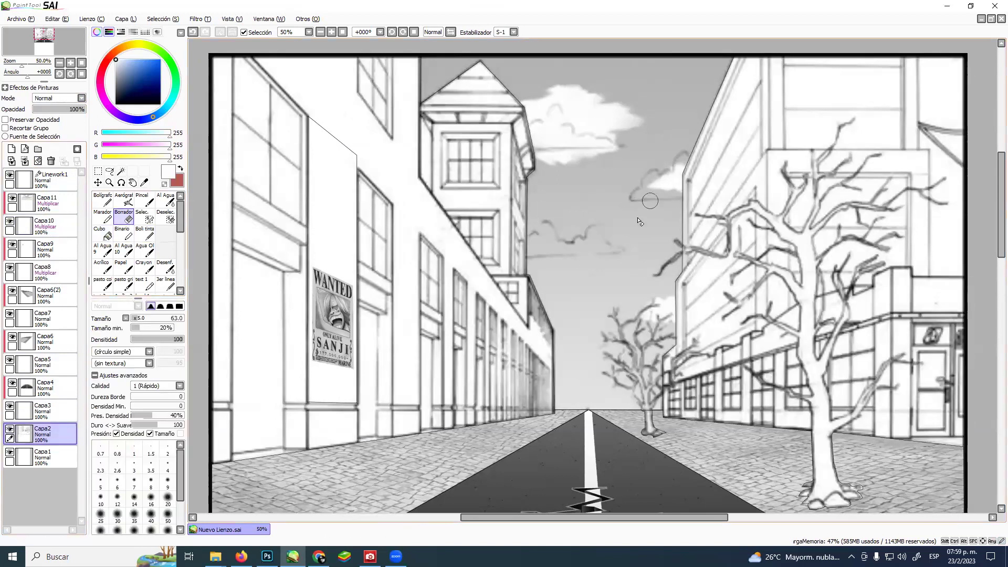
mouse_move(609, 234)
left_mouse_down()
mouse_move(561, 255)
mouse_move(607, 243)
mouse_move(610, 266)
mouse_move(554, 241)
mouse_move(549, 226)
mouse_move(554, 241)
mouse_move(534, 241)
left_mouse_up()
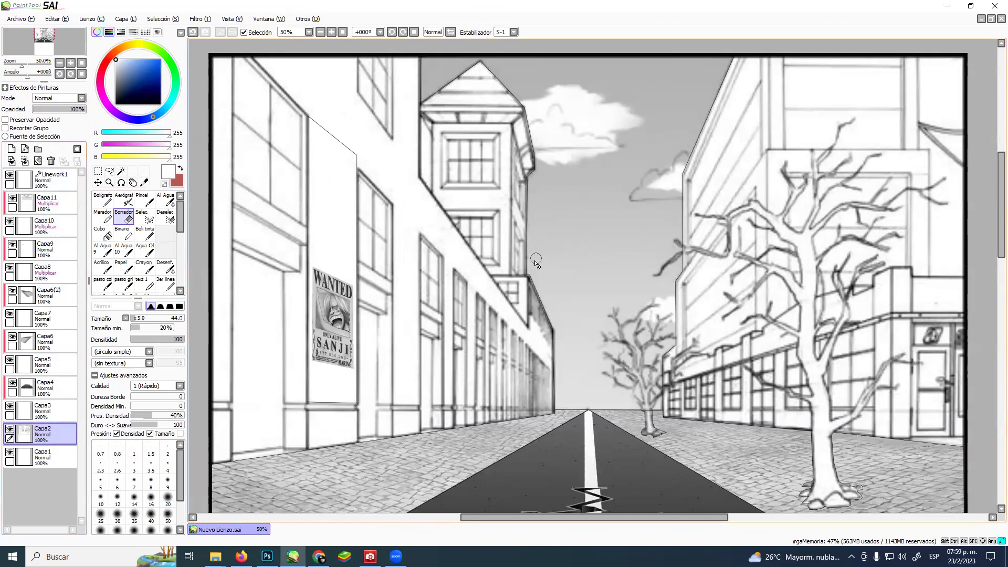
left_click_drag(580, 168, 589, 187)
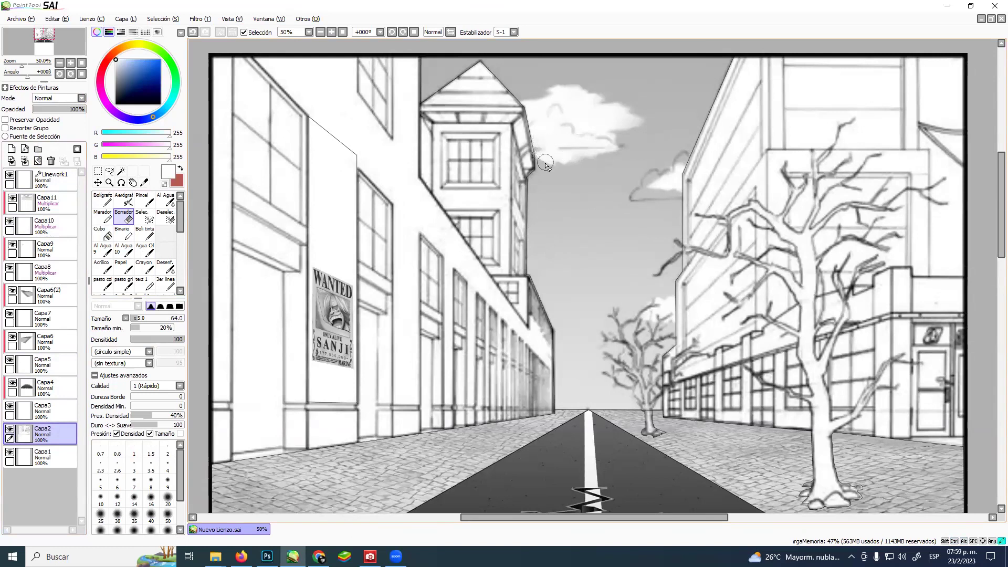
mouse_move(538, 124)
left_mouse_down()
mouse_move(545, 99)
mouse_move(560, 99)
mouse_move(556, 114)
mouse_move(534, 114)
mouse_move(535, 126)
mouse_move(544, 104)
mouse_move(578, 158)
mouse_move(568, 130)
mouse_move(563, 156)
mouse_move(584, 122)
mouse_move(609, 150)
left_mouse_up()
left_click(640, 190, "ctrl+alt")
mouse_move(640, 190)
left_mouse_down()
mouse_move(650, 170)
mouse_move(621, 201)
mouse_move(661, 167)
left_mouse_up()
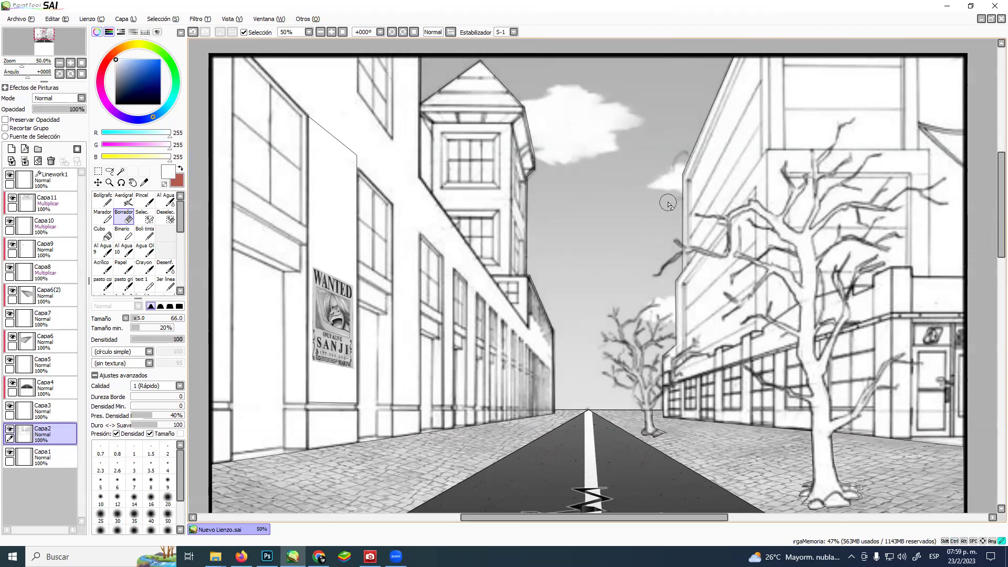
left_click_drag(676, 158, 677, 152)
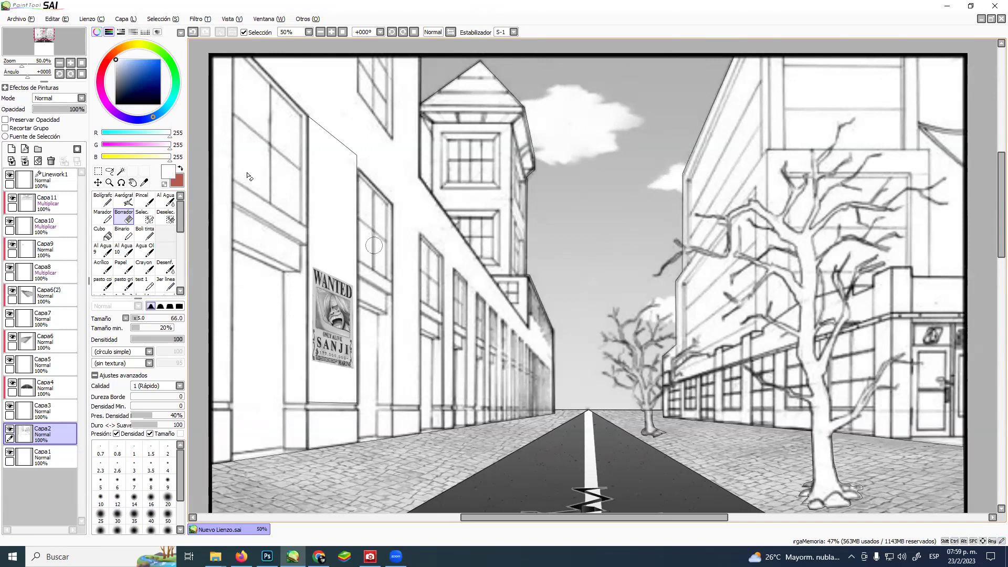
Hide the Linework1 layer with the whole street scene in view.
left_click(109, 182)
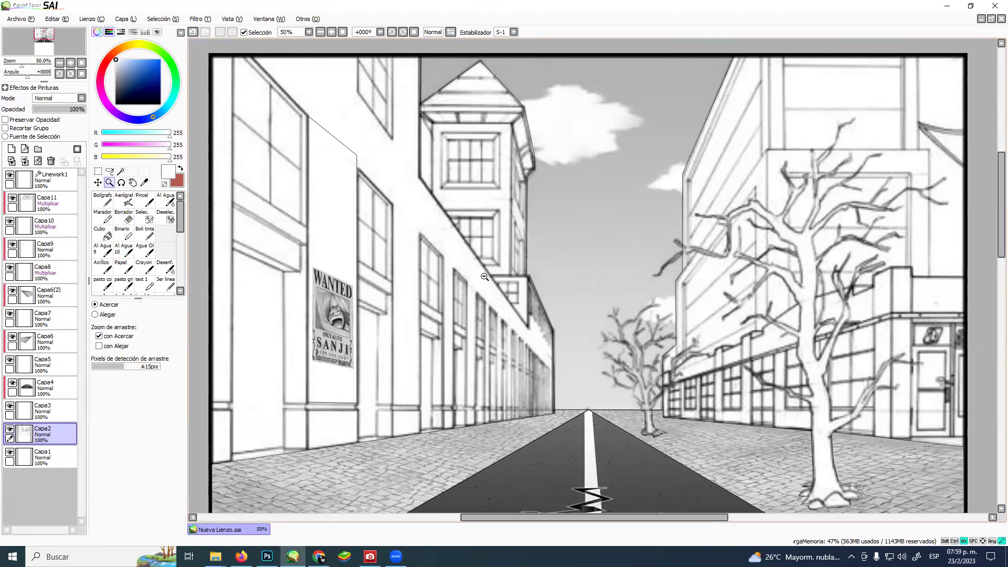
right_click(482, 273)
left_click_drag(536, 269, 537, 257)
left_click(538, 260)
right_click(554, 293)
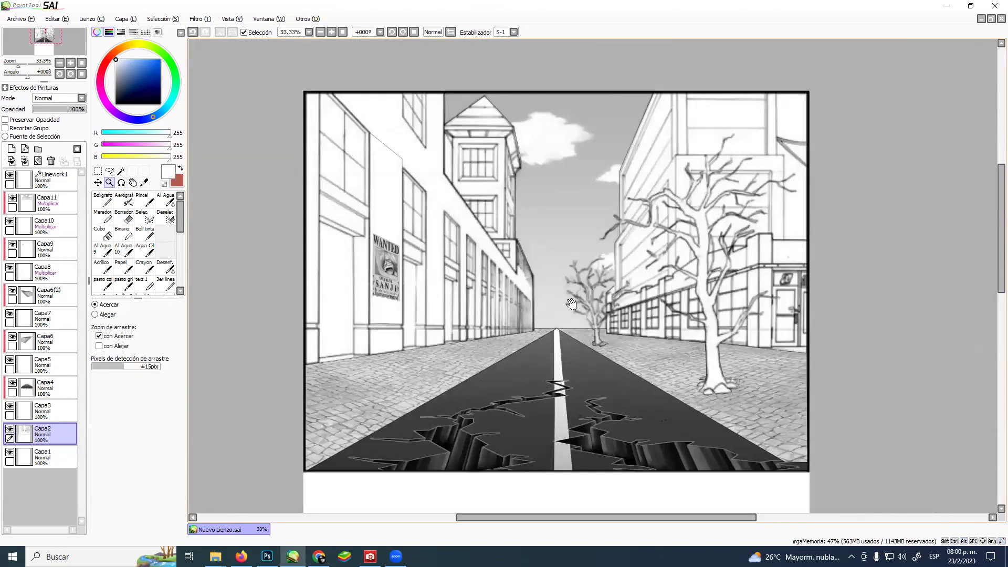
left_click(10, 175)
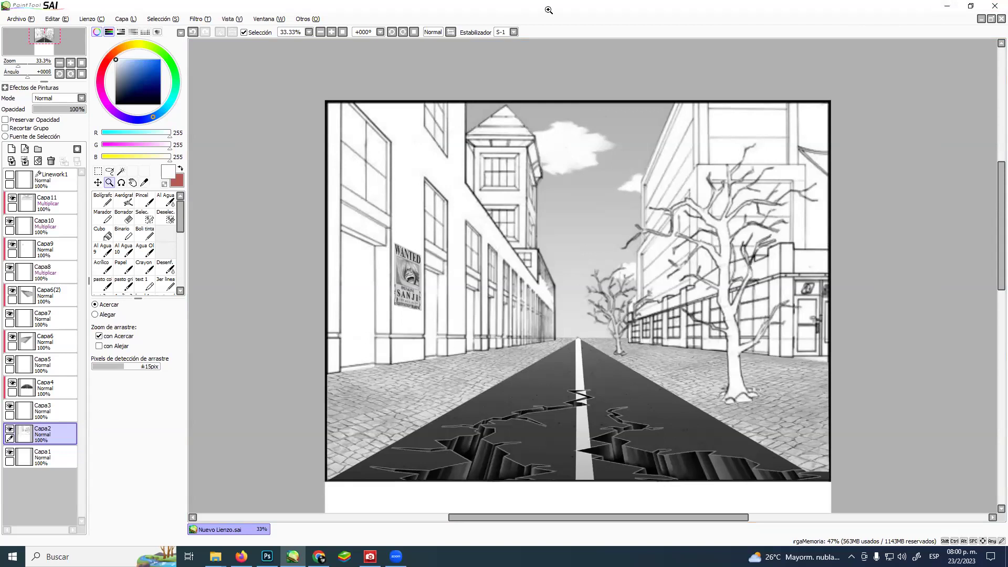
Try pasting a screenshot on a layer above Linework1 and selecting the street drawing within it, and clear that layer.
key("ctrl+v")
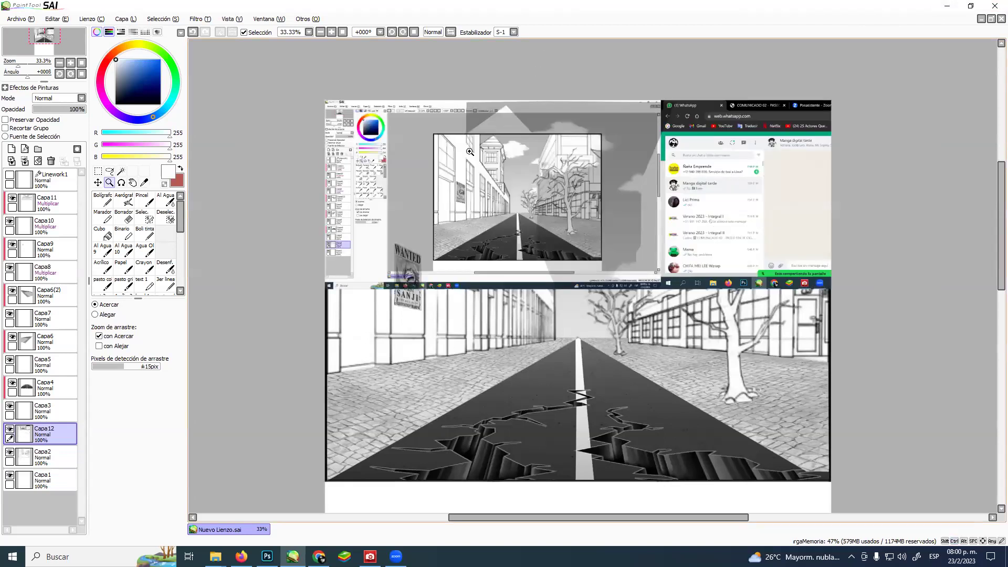
left_click_drag(52, 433, 74, 175)
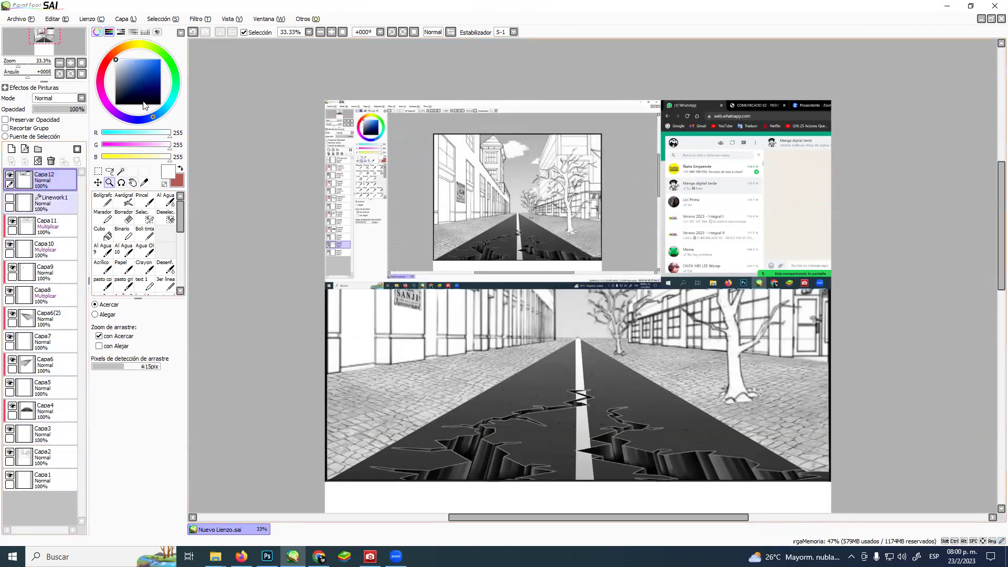
key("ctrl")
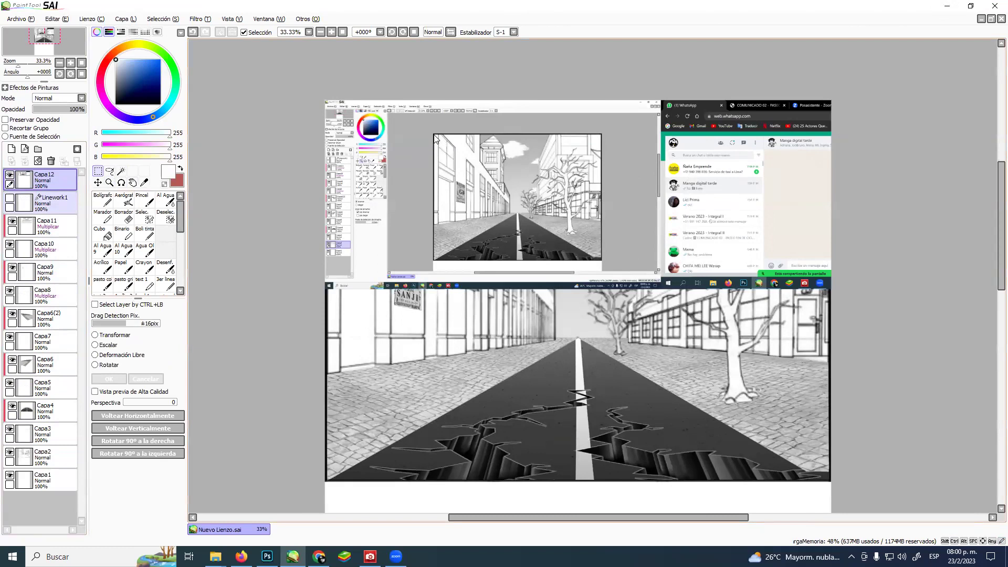
mouse_move(434, 136)
left_mouse_down()
mouse_move(518, 223)
mouse_move(600, 259)
left_mouse_up()
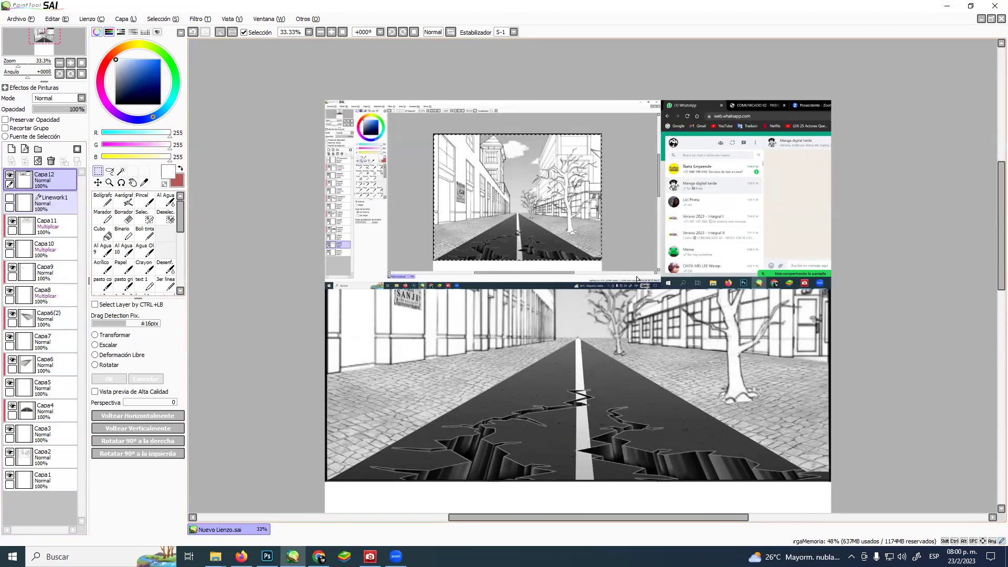
key("ctrl+z")
left_click(38, 161)
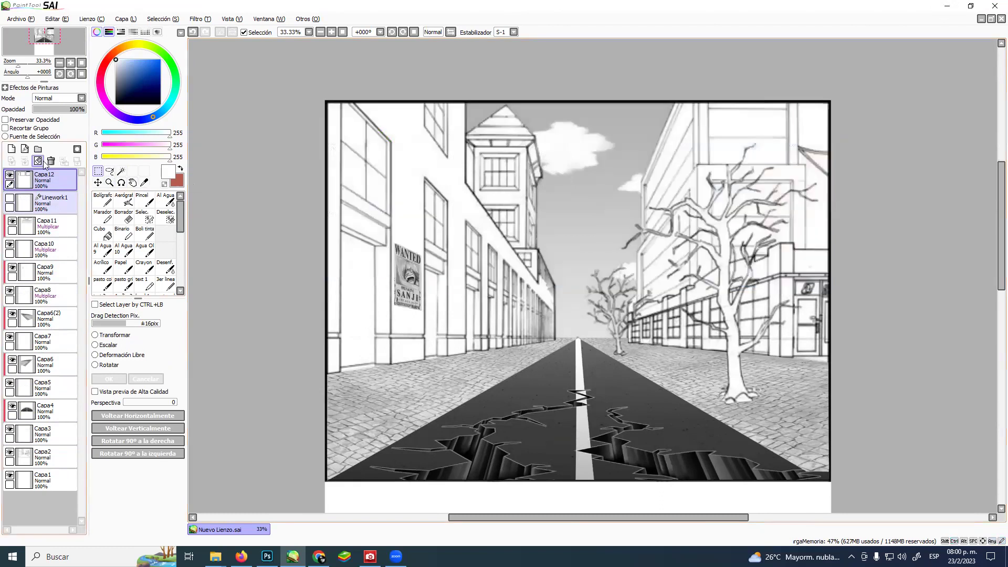
Undo the clearing of the Capa12 screenshot layer and delete that layer from above Linework1.
key("ctrl+z")
left_click(51, 160)
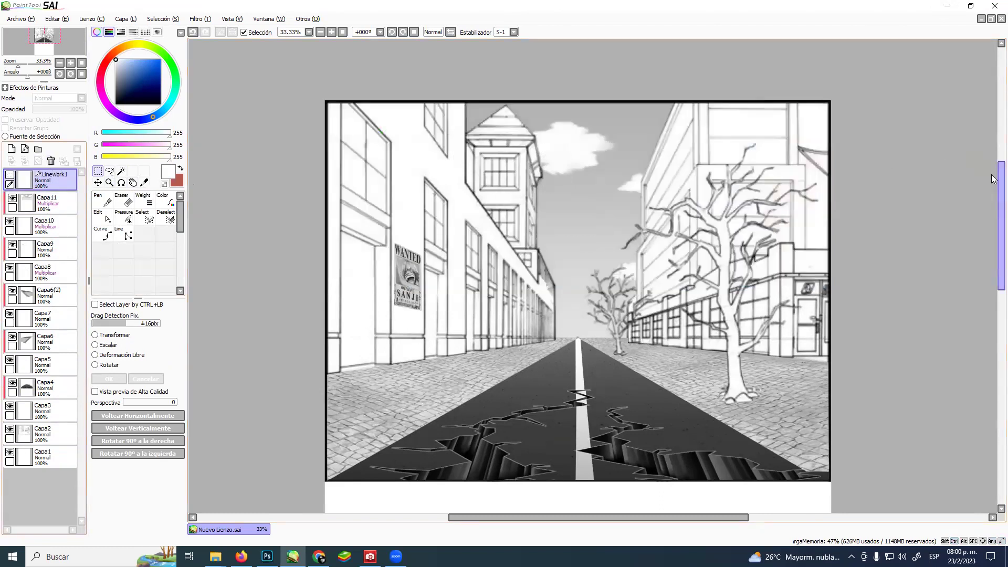
key("alt+Tab")
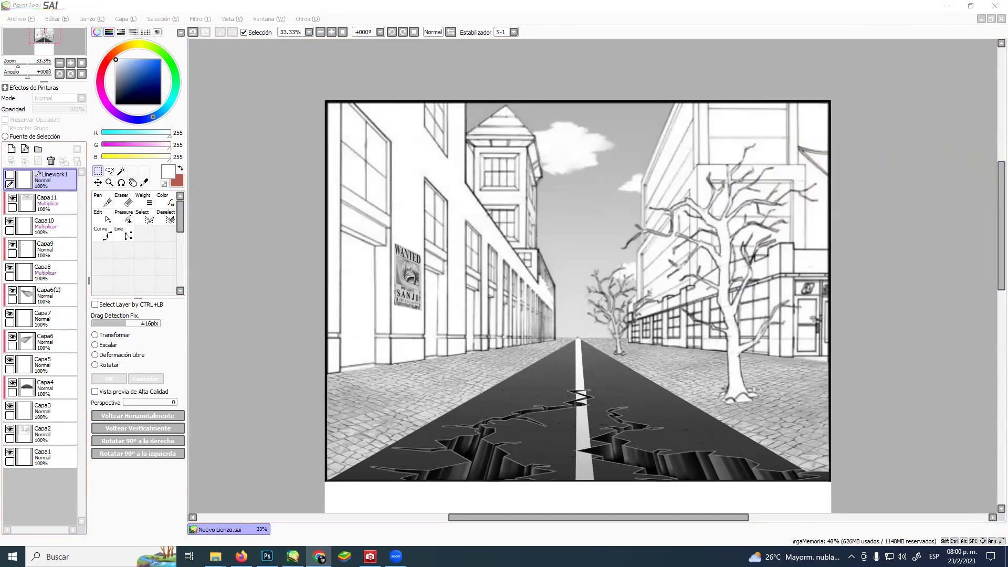
Try pasting the copied screenshot onto a new layer above Linework1, and delete that layer.
left_click(738, 20)
key("ctrl+v")
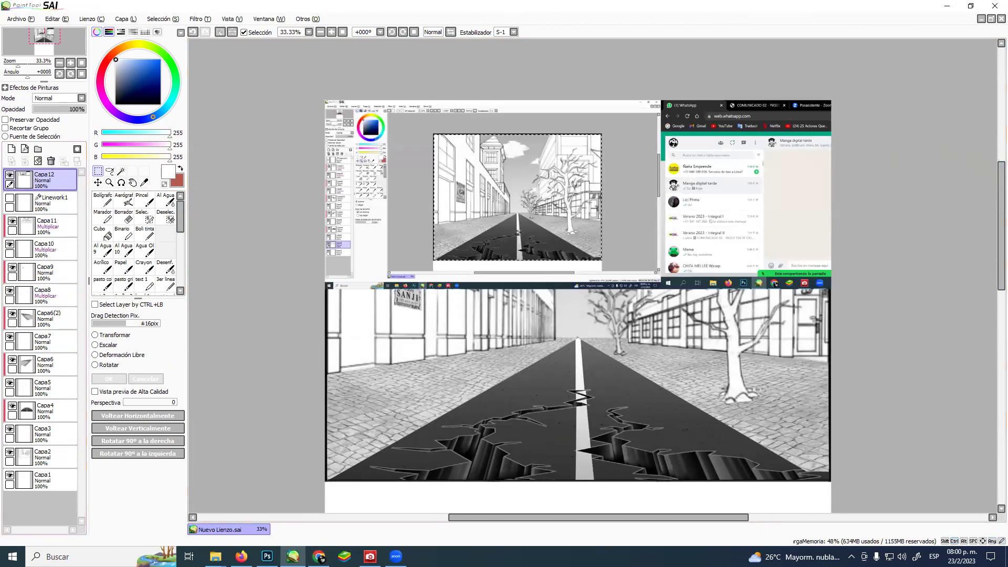
left_click(320, 556)
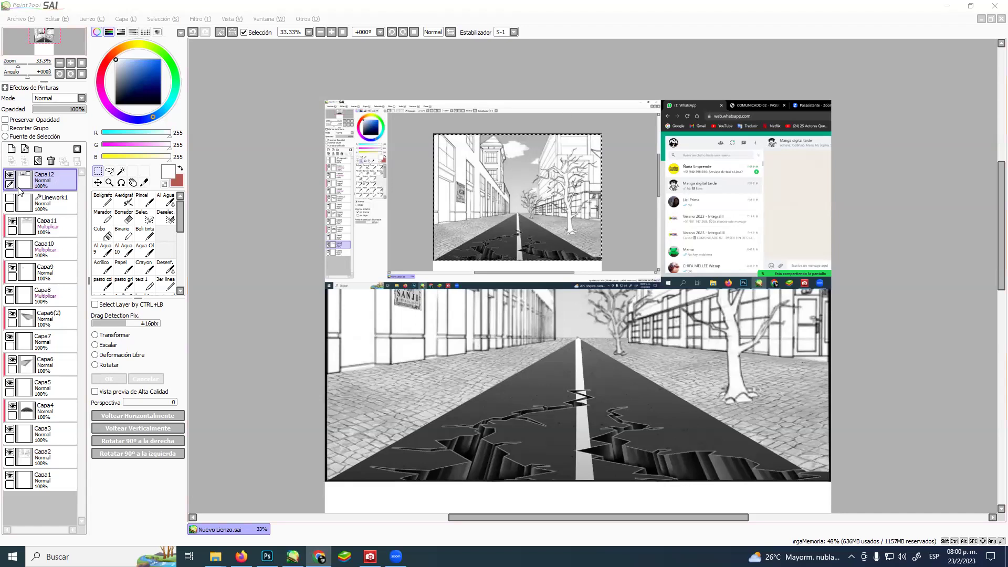
left_click(50, 161)
key("ctrl+d")
key("alt+Tab")
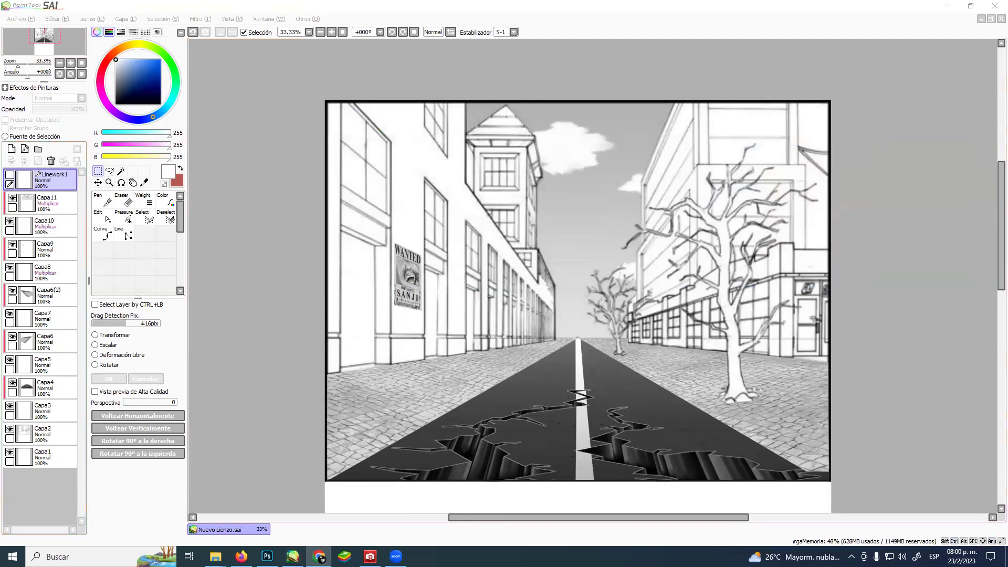
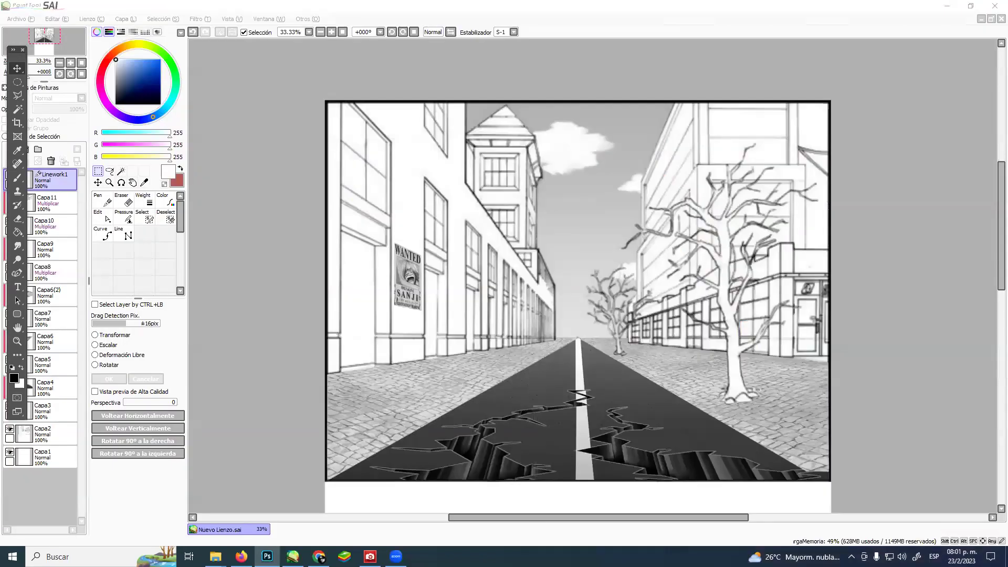
Switch to Photoshop, check the CERTIFICADOS ENERO 2023 folder, and save the certificate as a progressive JPEG at quality 6 (Media).
left_click(16, 343)
left_click(215, 557)
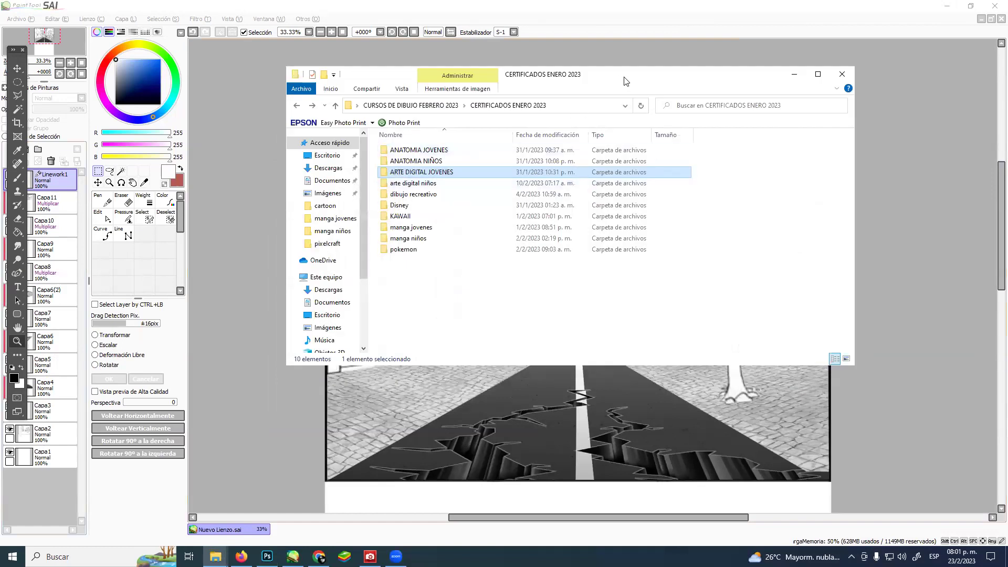
left_click(841, 74)
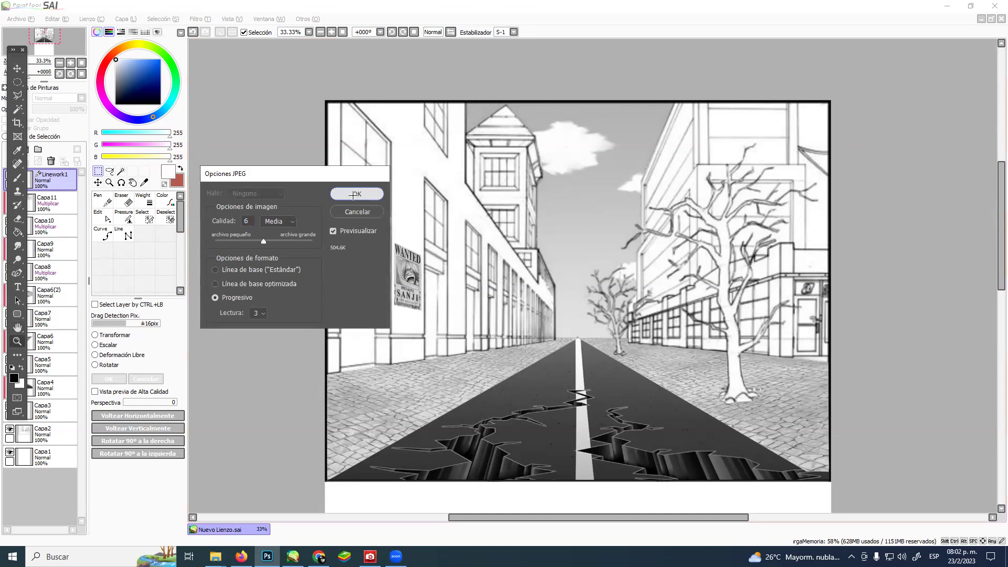
left_click(354, 195)
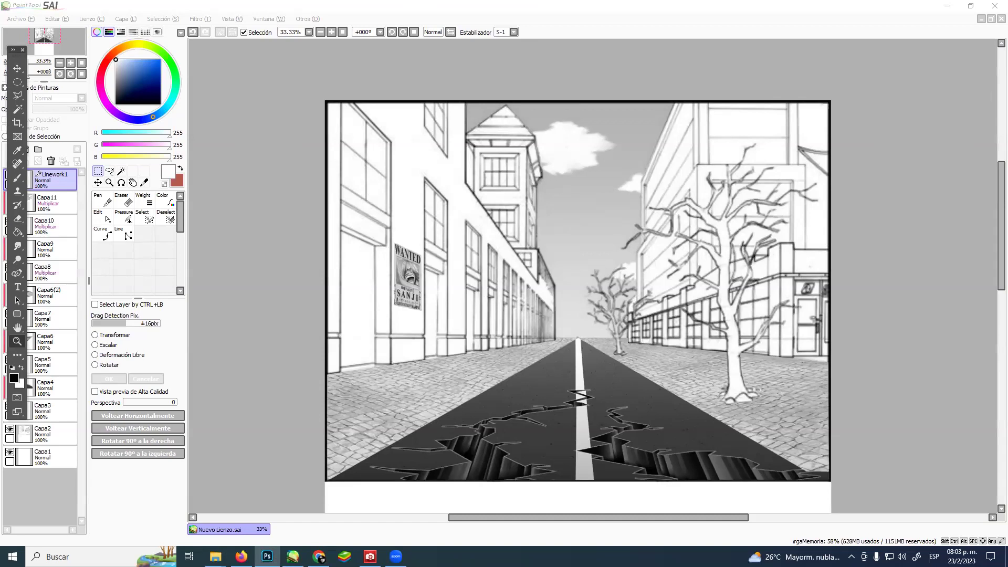
Edit the text on the certificate in Photoshop with the Text tool and position it with the Move tool.
key("alt+Tab")
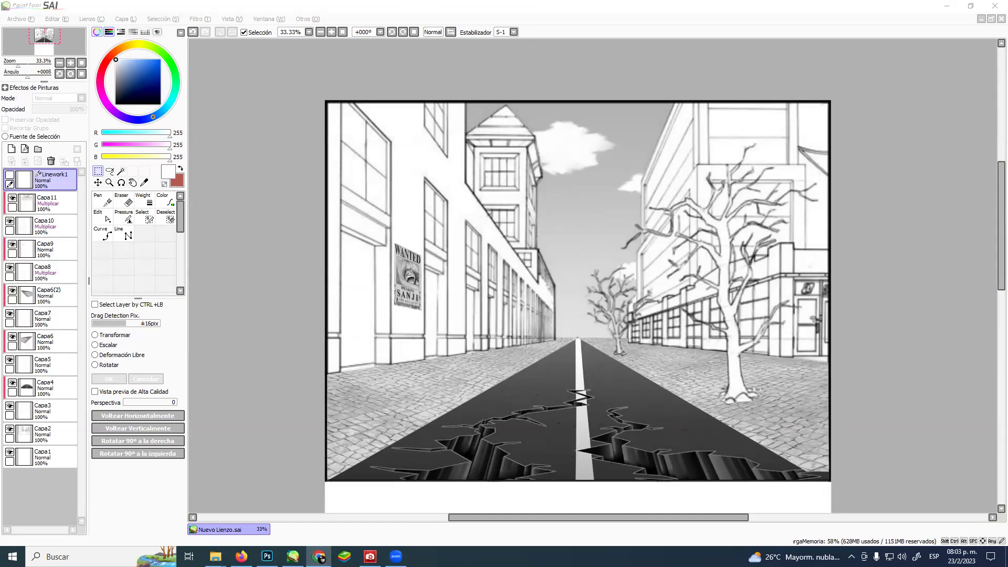
key("alt+Tab")
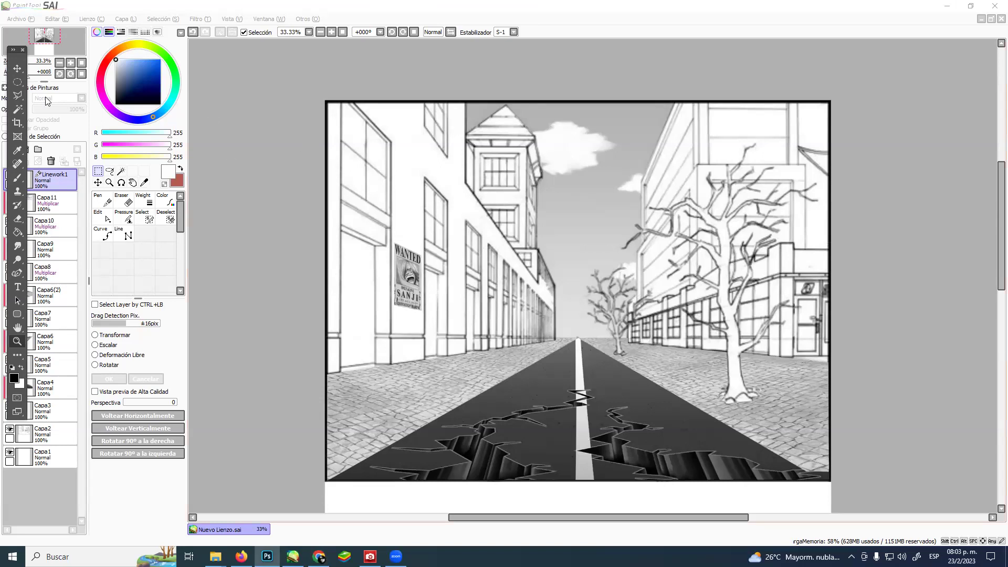
left_click(17, 69)
left_click(18, 287)
left_click(18, 68)
left_click(18, 287)
left_click(17, 68)
left_click(17, 341)
left_click(17, 69)
key("t")
left_click(18, 68)
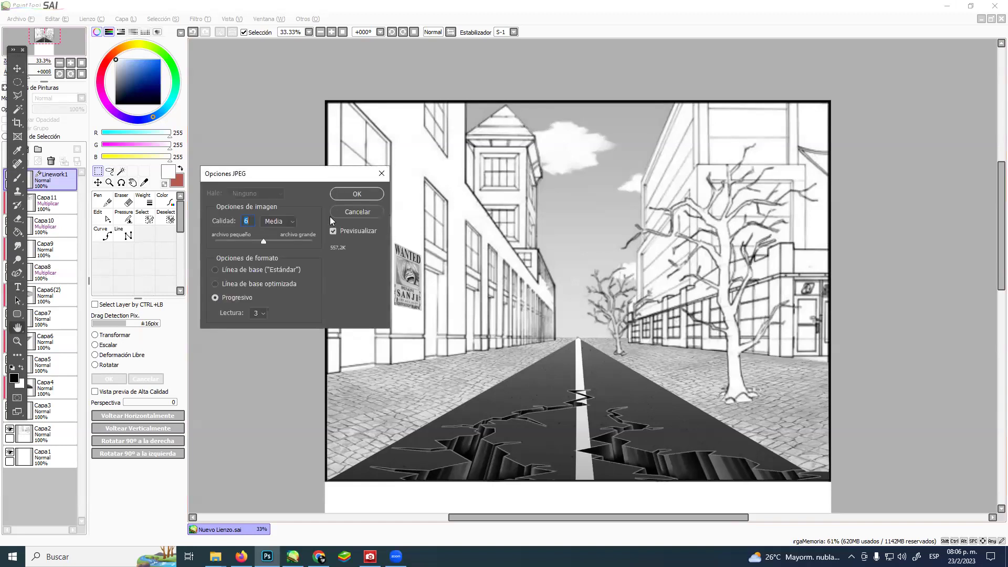
Save the certificate as a progressive JPEG at quality 6 (Media), view it on the desktop, and bring back the street drawing.
left_click(359, 194)
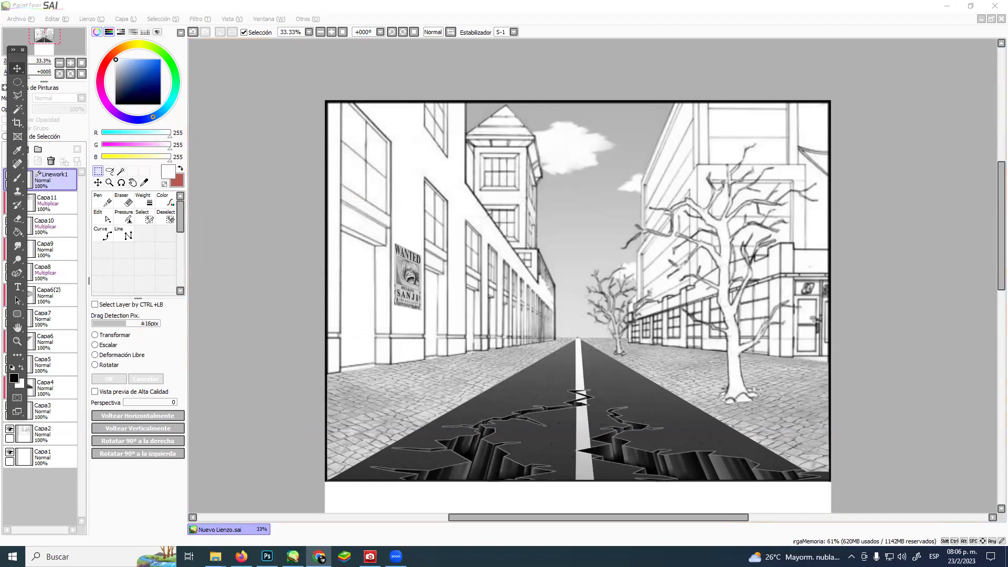
left_click(946, 6)
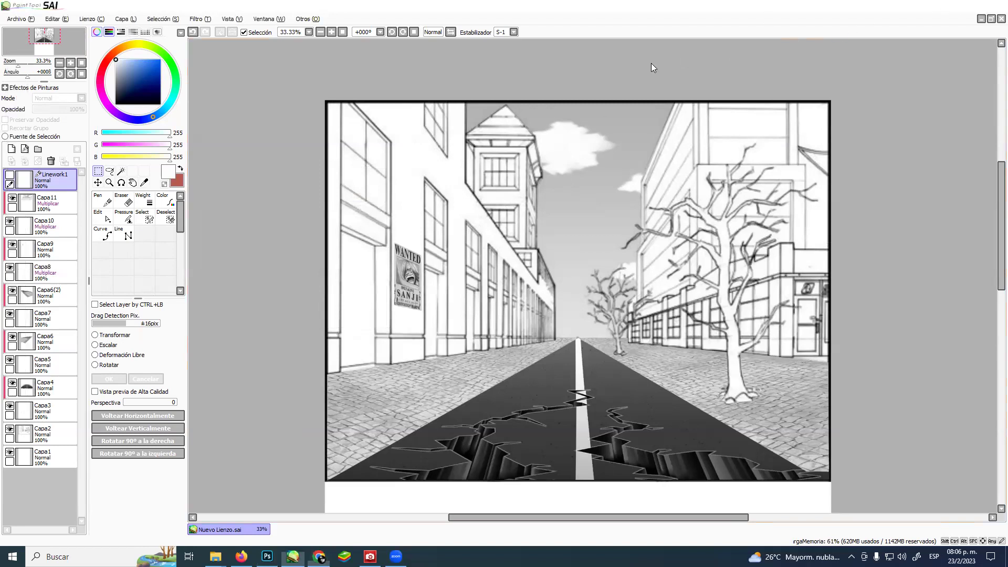
left_click(318, 556)
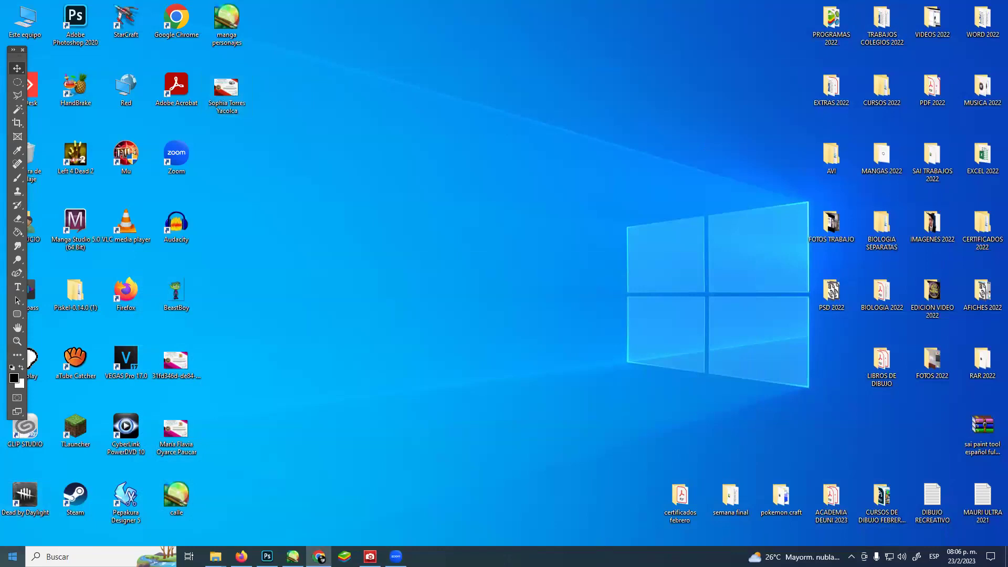
left_click(292, 556)
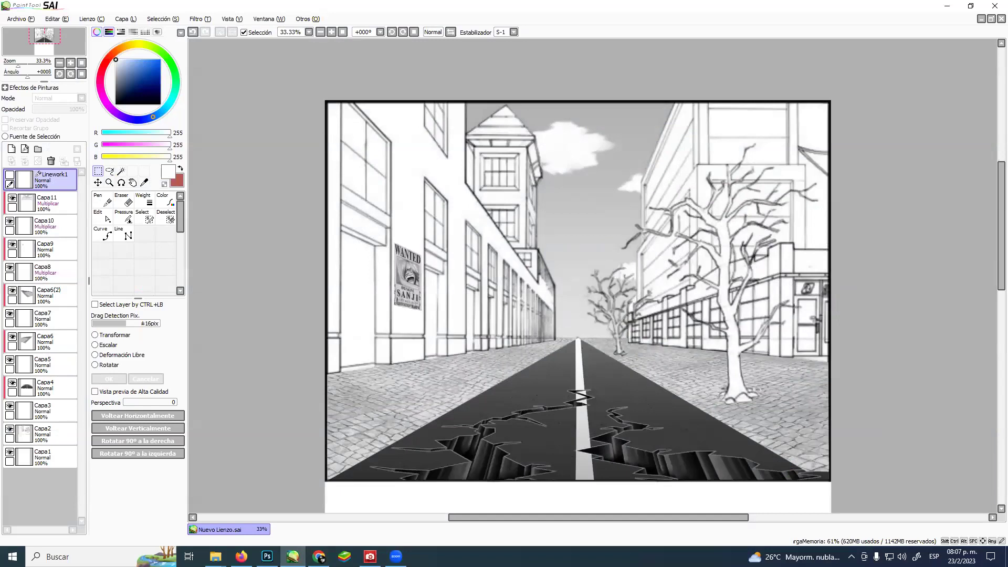
left_click(319, 556)
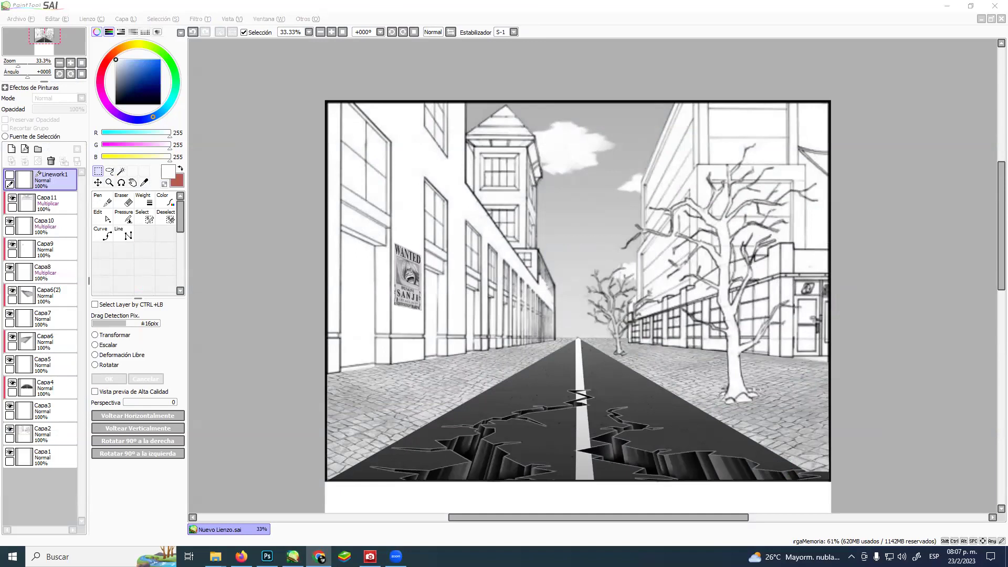
Edit the certificate's text for the next recipient in Photoshop and save it as a progressive JPEG at quality 6 (Media).
key("t")
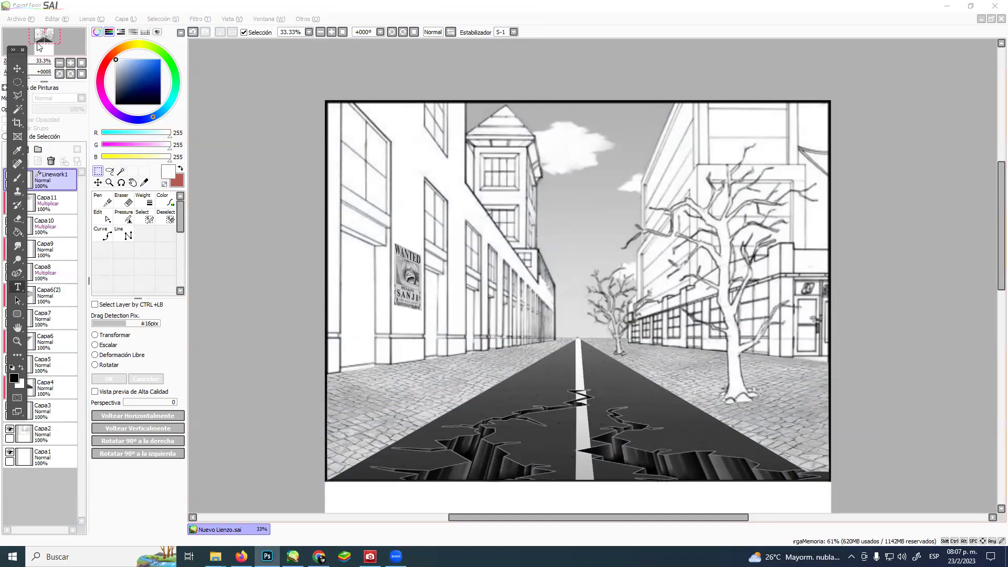
key("v")
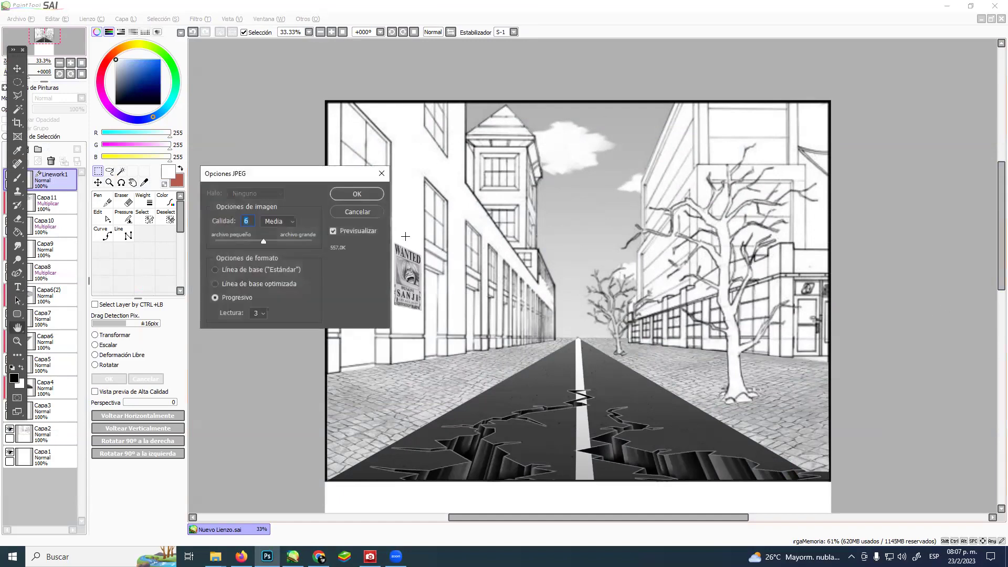
left_click(371, 195)
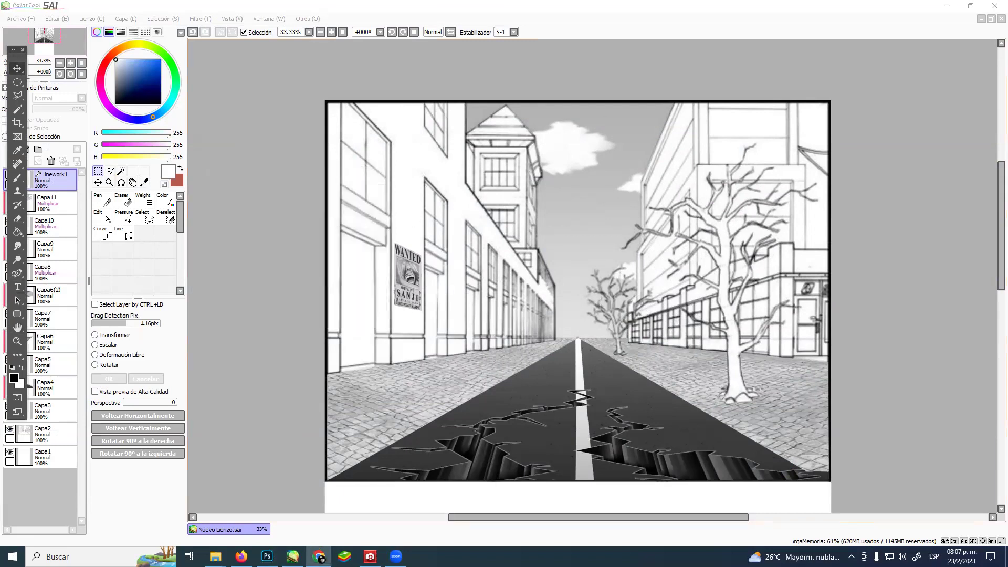
left_click(946, 6)
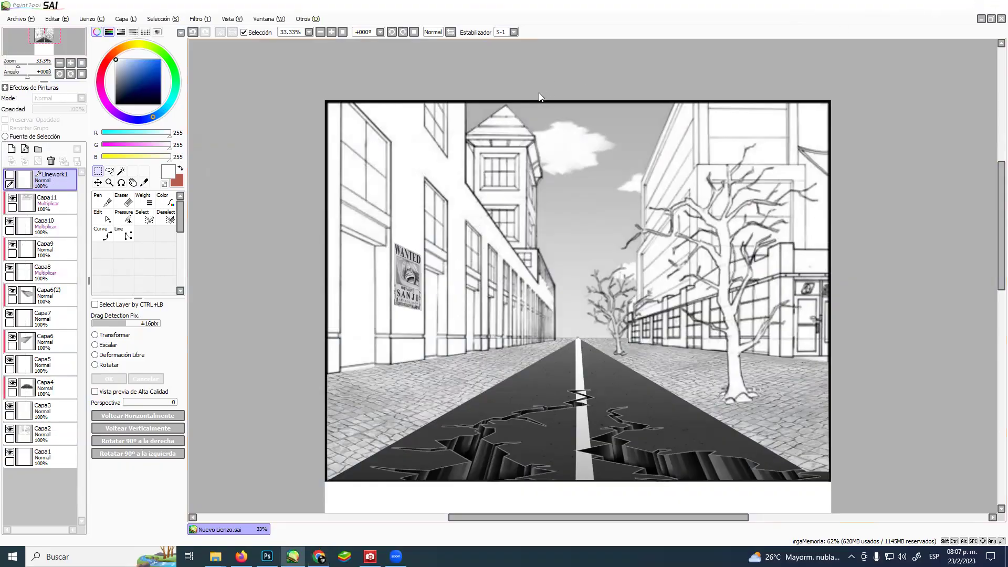
key("super+d")
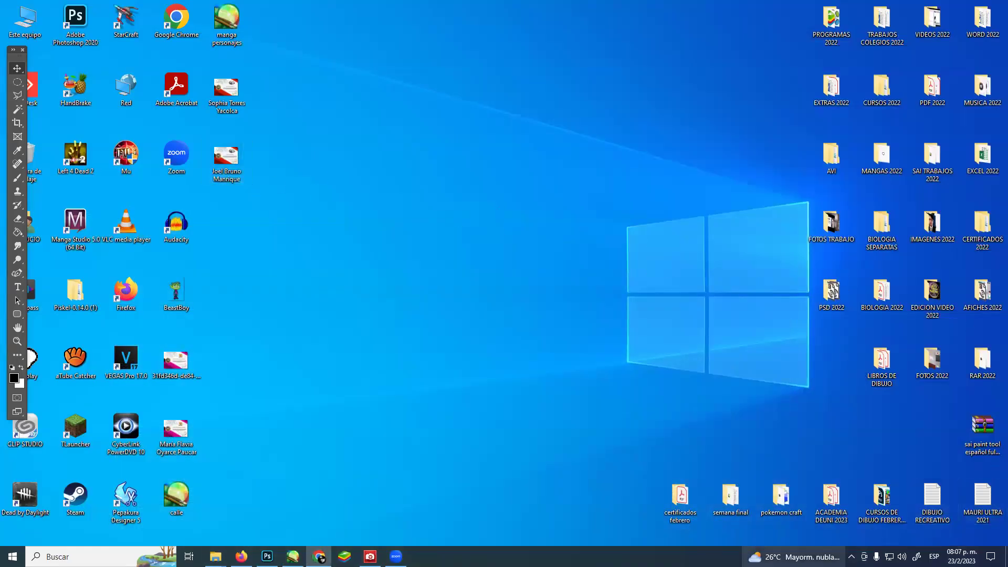
left_click(293, 556)
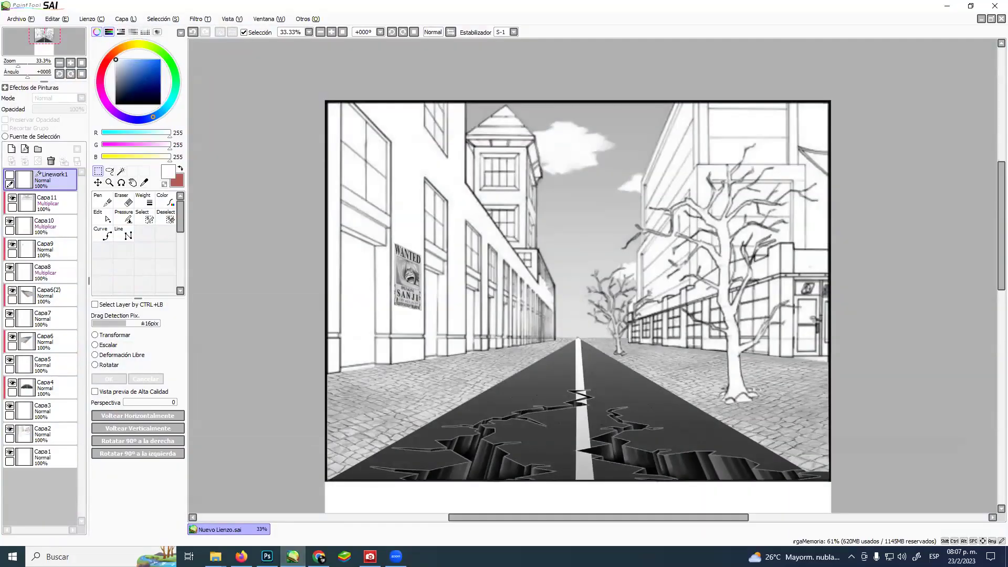
left_click(319, 556)
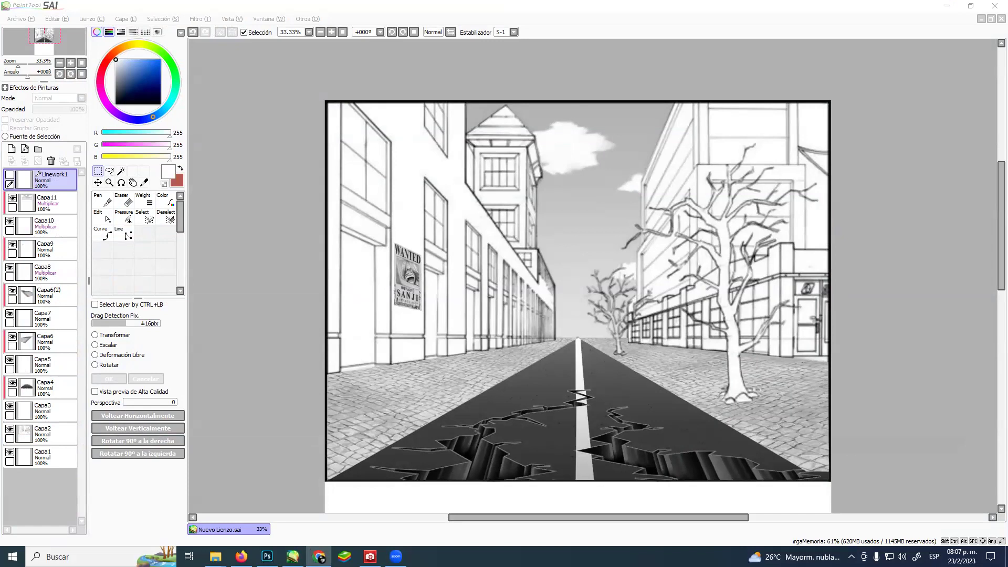
Adapt the certificate in Photoshop for another recipient and save that copy to the desktop as a quality 6 (Media) progressive JPEG.
key("alt+Tab")
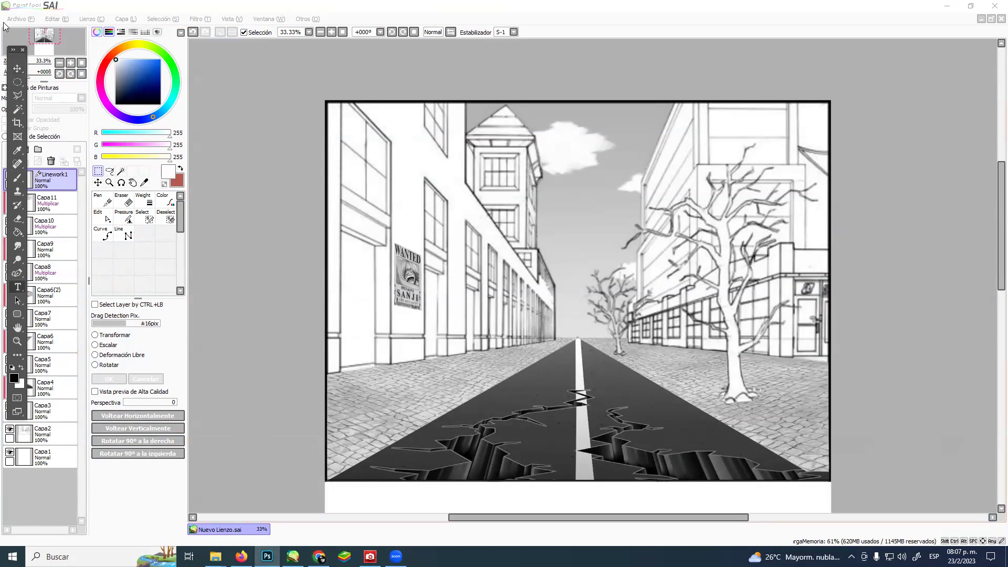
left_click(18, 68)
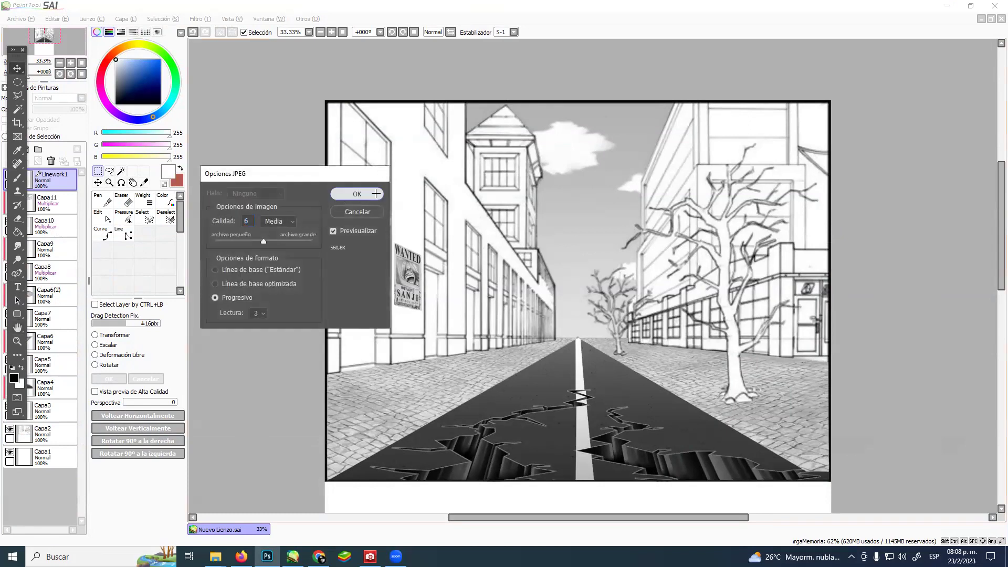
left_click(353, 193)
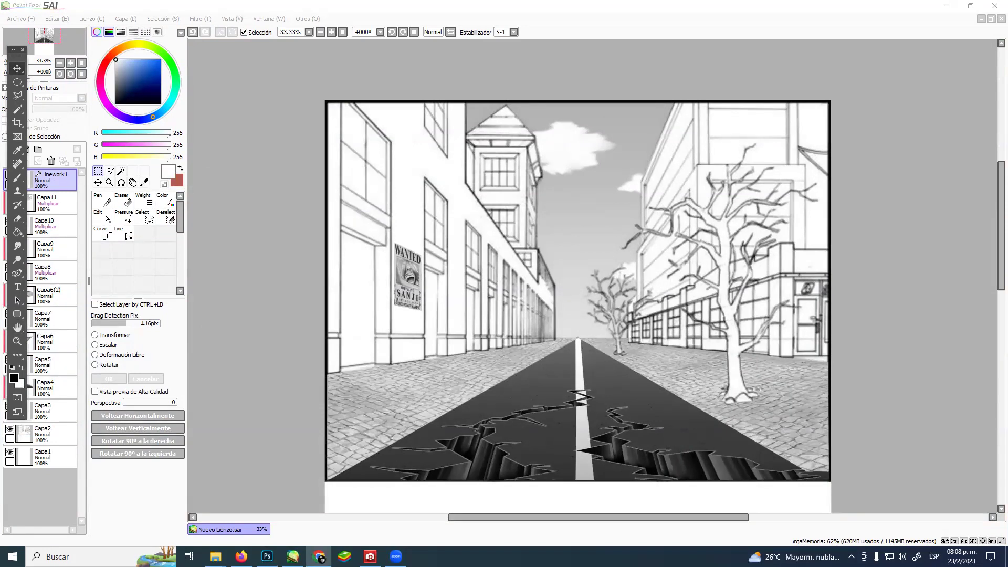
left_click(946, 6)
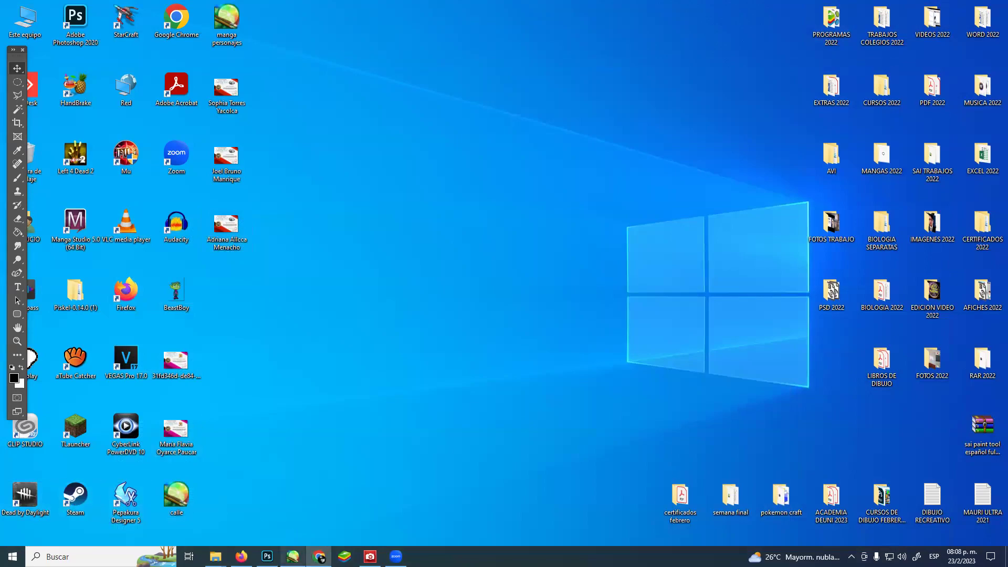
left_click(293, 555)
left_click(318, 556)
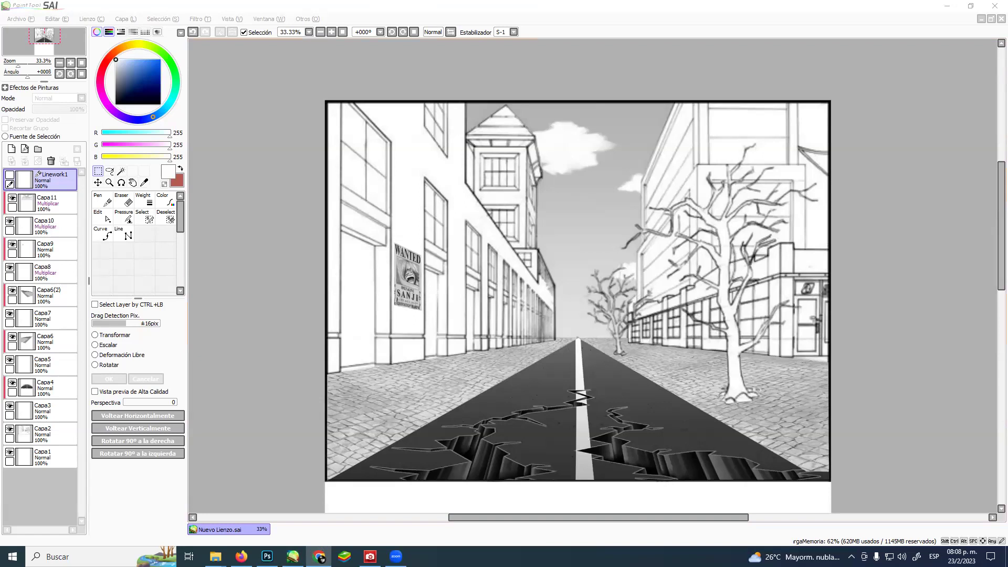
Replace the recipient text on the Photoshop certificate for one more person and save it to the desktop as a JPEG.
key("alt+Tab")
key("t")
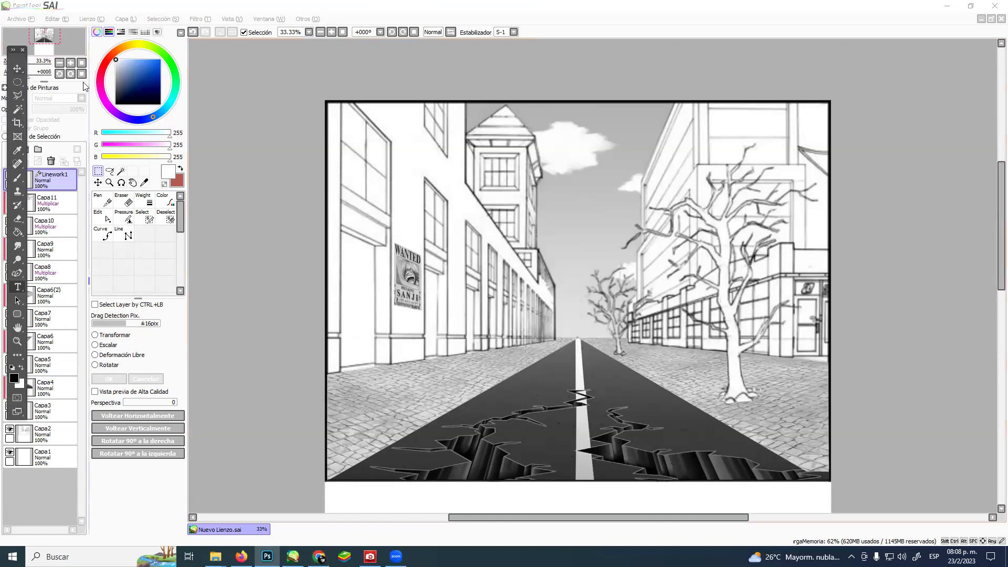
key("v")
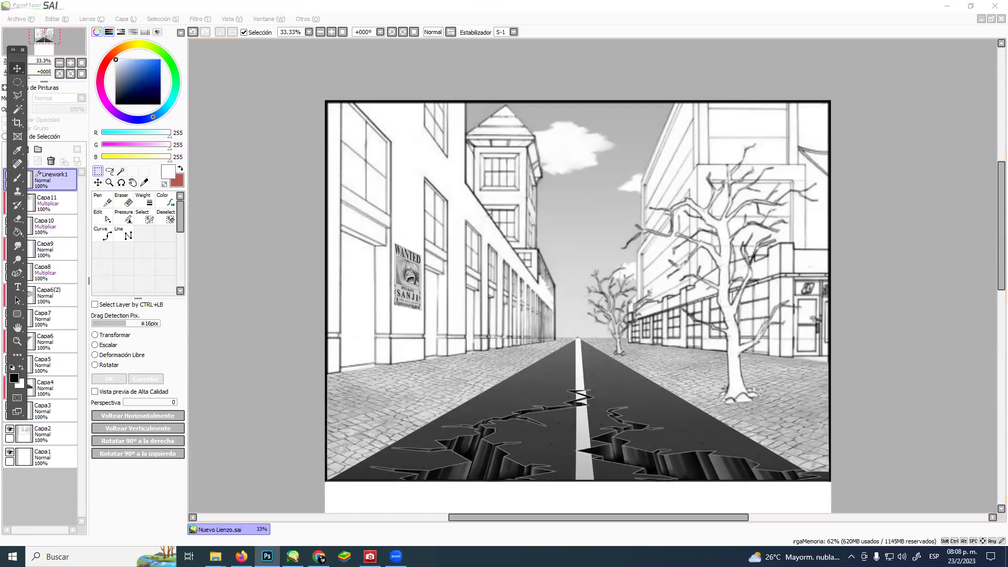
left_click(352, 192)
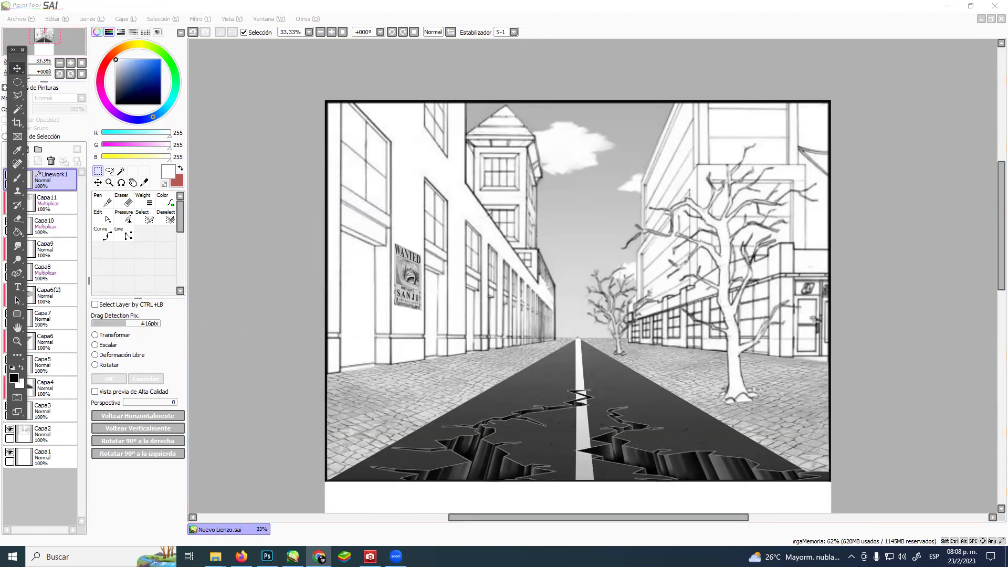
Move the newest certificate image away from its place on the desktop and bring back the street drawing.
left_click(946, 6)
key("super+d")
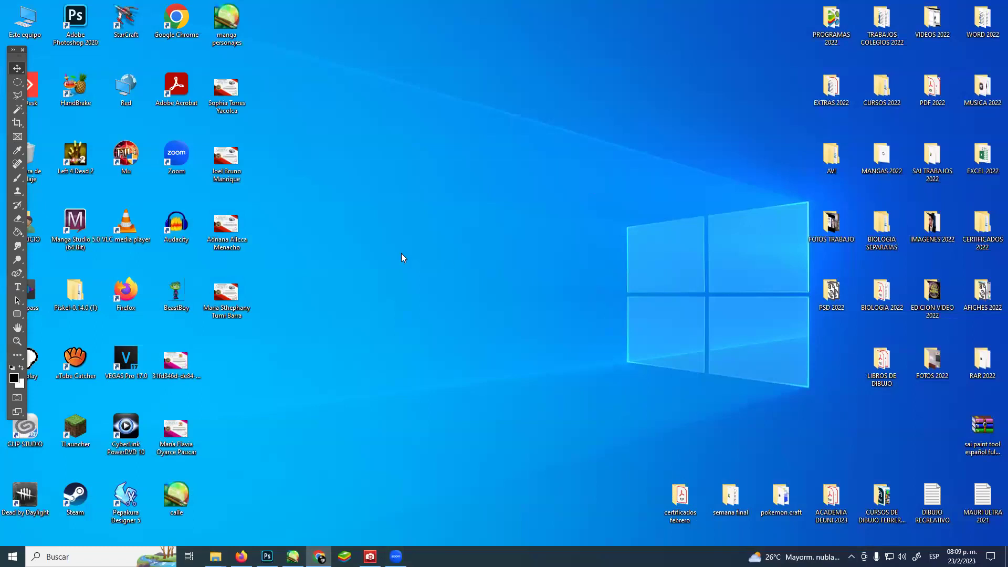
left_click_drag(240, 308, 882, 297)
left_click(293, 556)
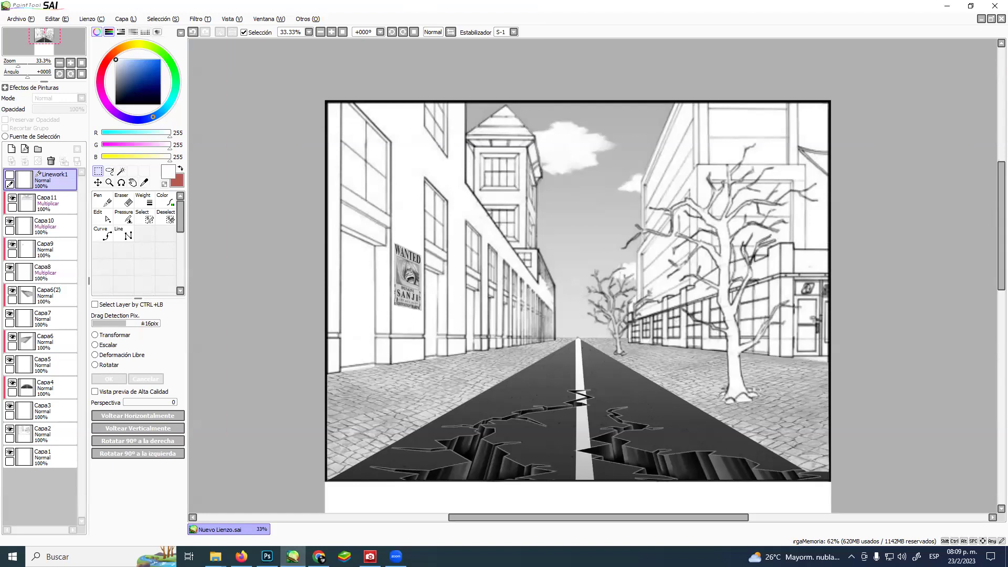
key("alt+Tab")
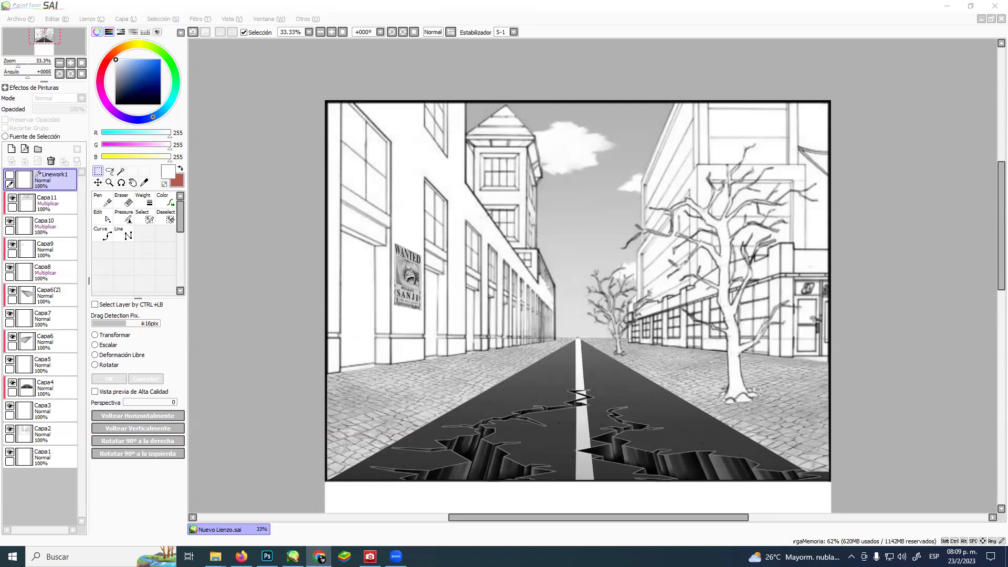
Paste the three-panel Naruto comic page as a new layer and position it over the blank lower half of the canvas.
left_click(113, 185)
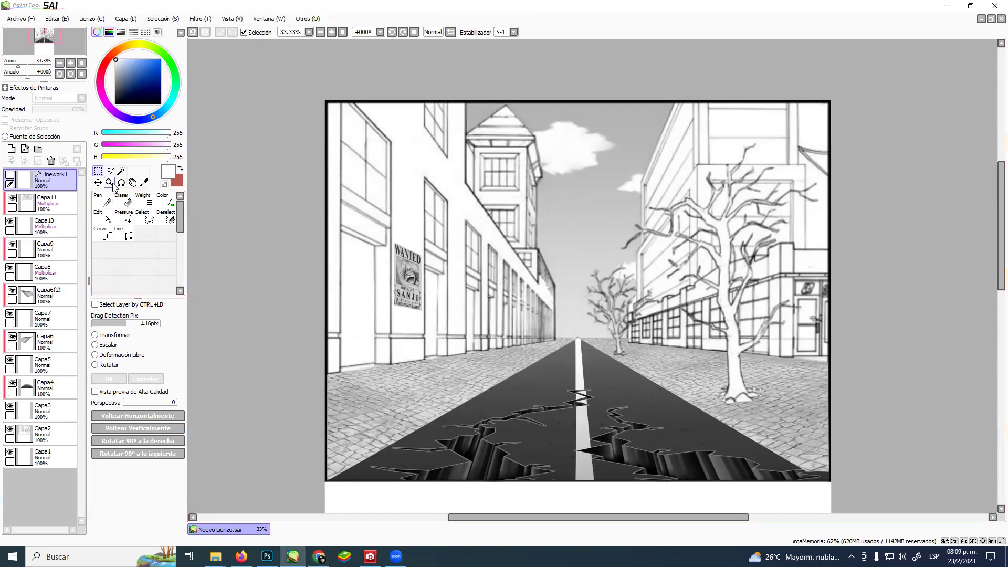
left_click(109, 182)
scroll(664, 312, "down", 1)
left_click_drag(663, 312, 619, 142)
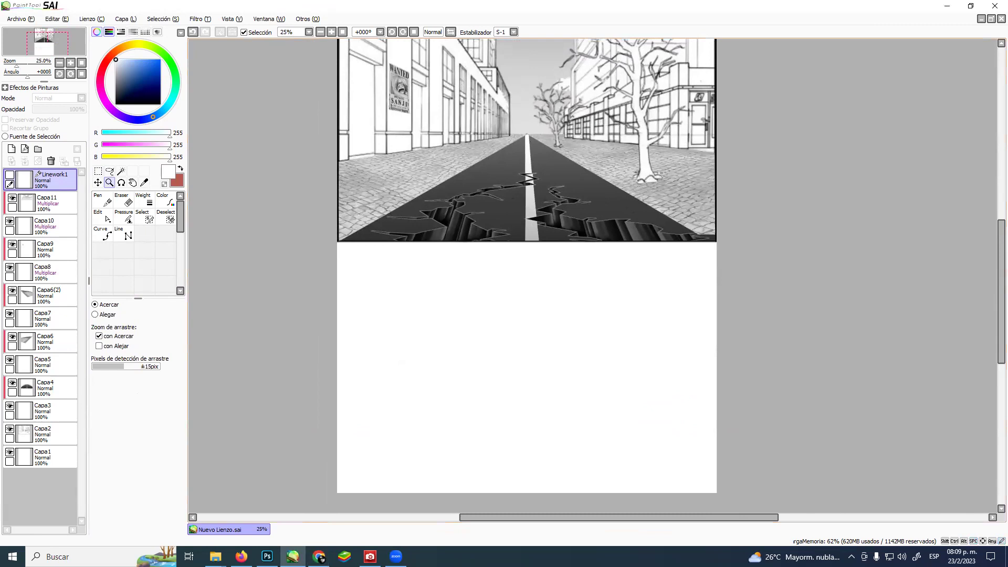
key("alt+Tab")
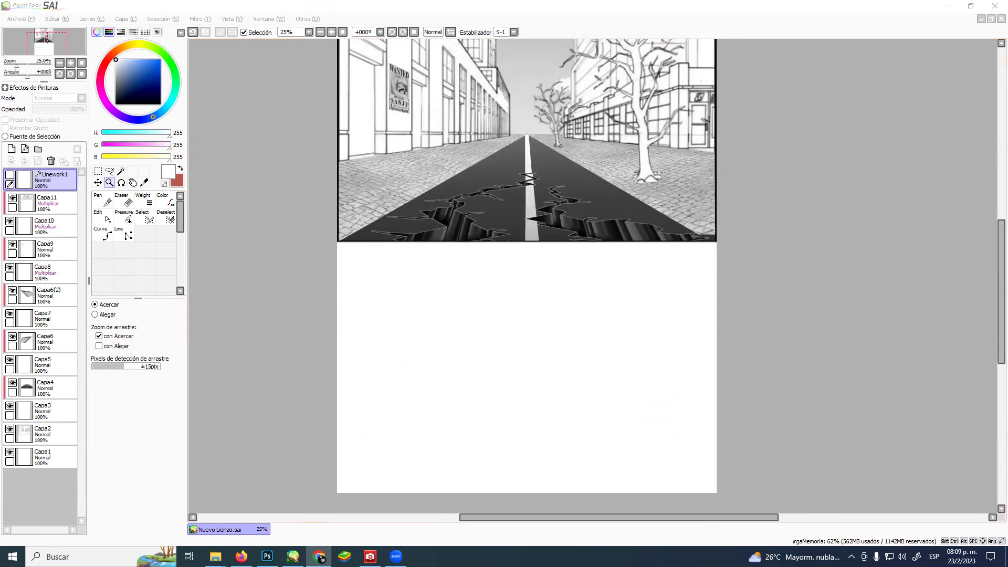
left_click(706, 19)
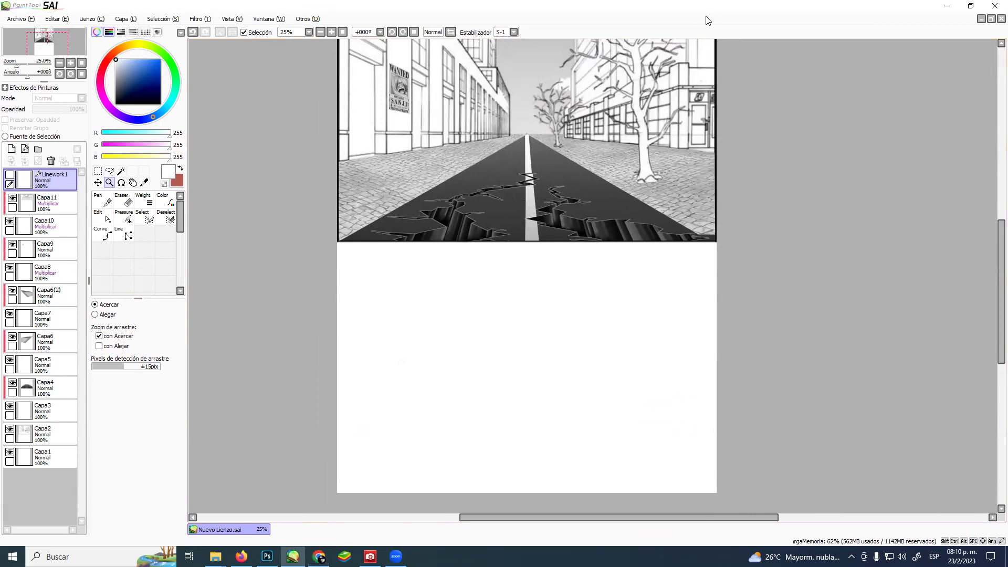
key("ctrl+v")
key("ctrl+t")
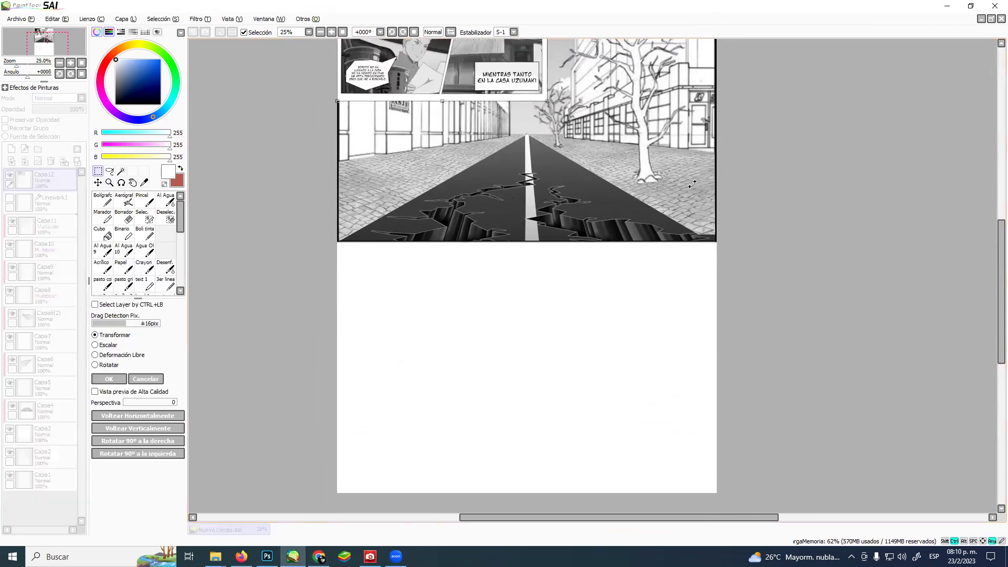
left_click_drag(527, 101, 740, 474)
key("Return")
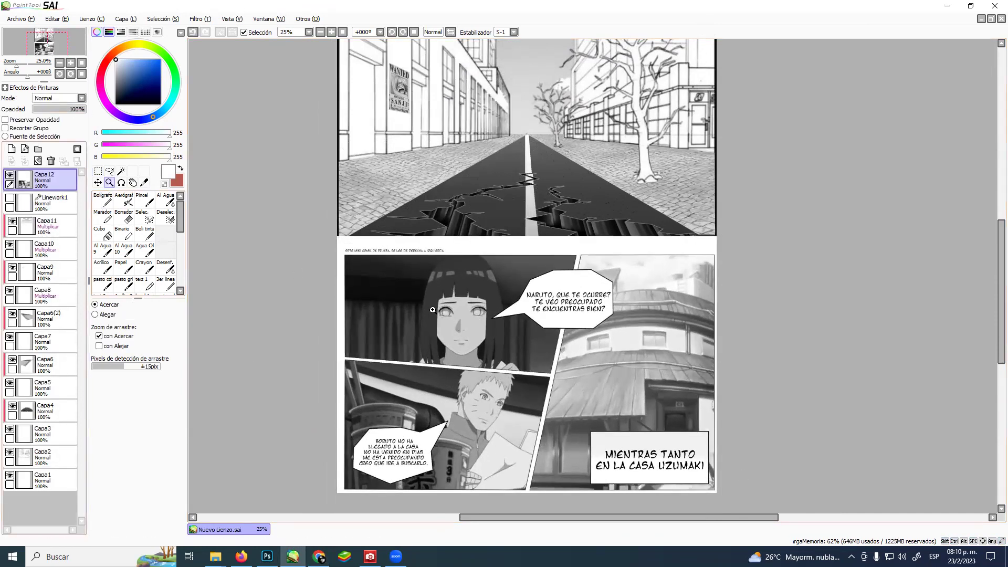
Examine the pasted comic's panels, speech balloons and caption box up close.
left_click(598, 367)
left_click(609, 278)
left_click_drag(609, 278, 500, 92)
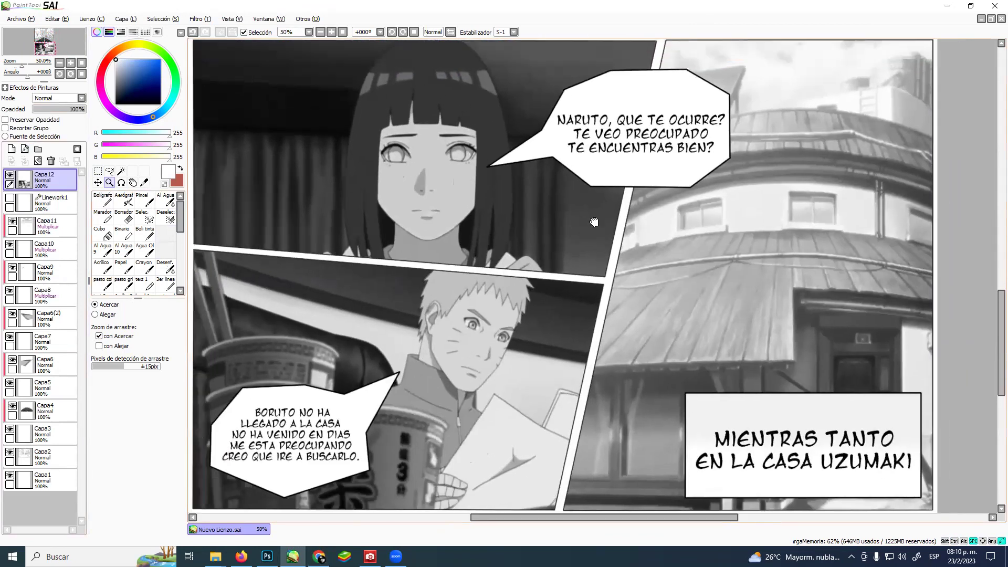
left_click(707, 256, "alt")
left_click(707, 255)
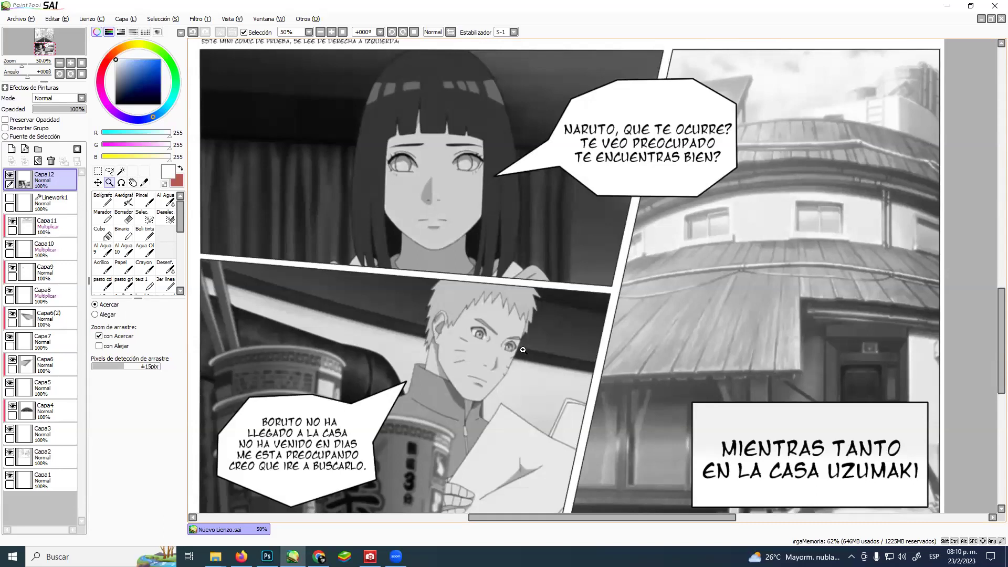
left_click_drag(602, 425, 606, 363)
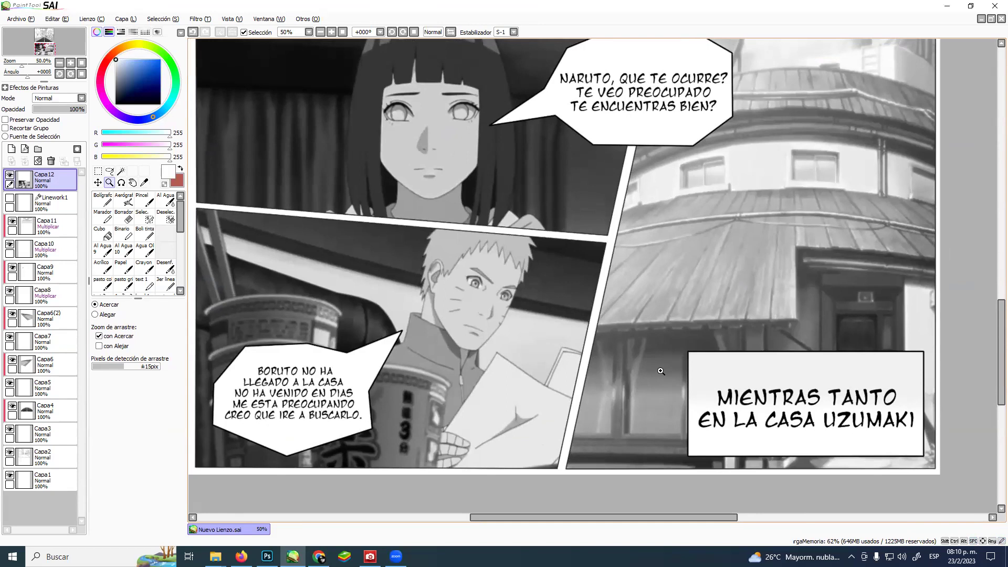
left_click_drag(697, 349, 699, 361)
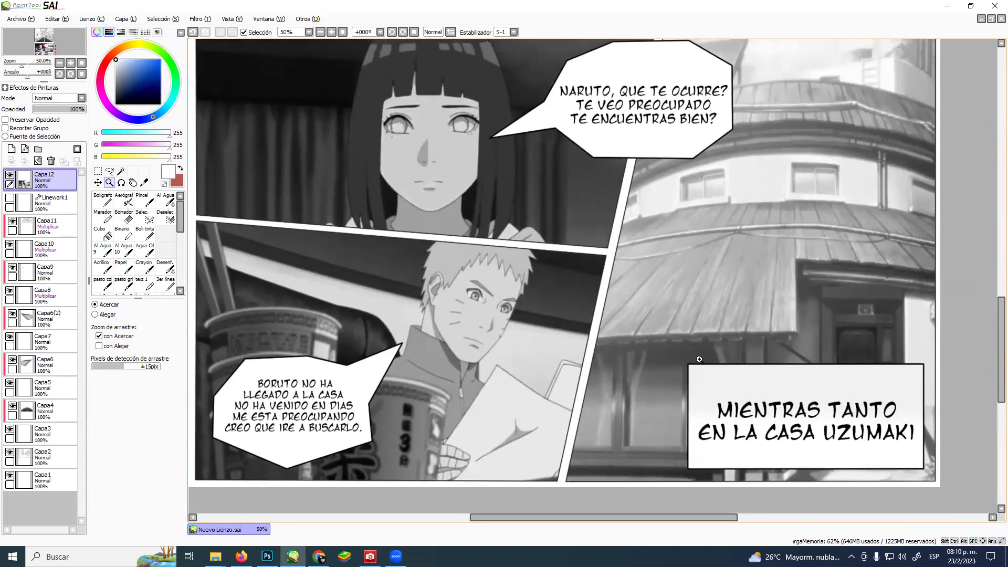
left_click(698, 311, "alt")
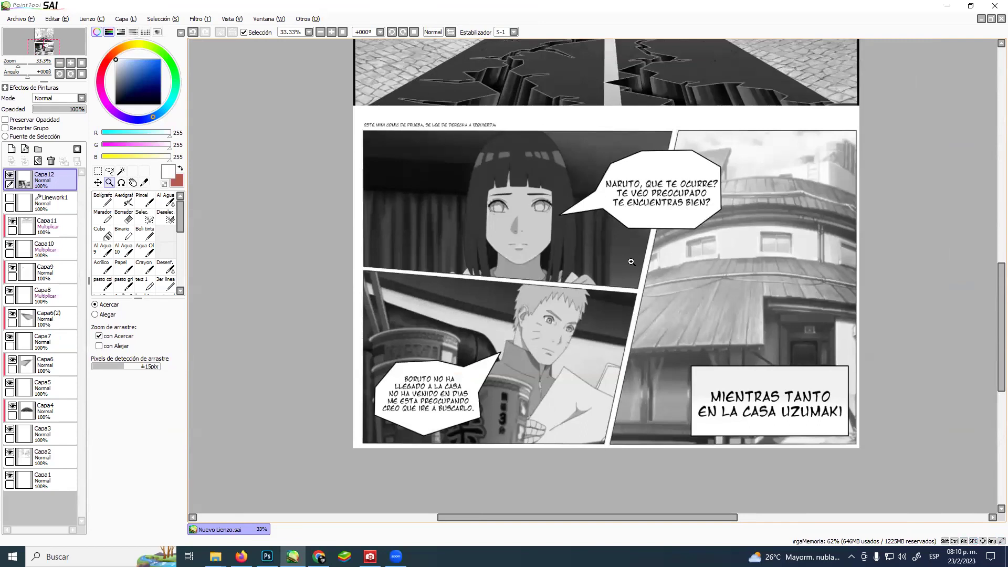
left_click(603, 197)
left_click_drag(700, 305, 680, 243)
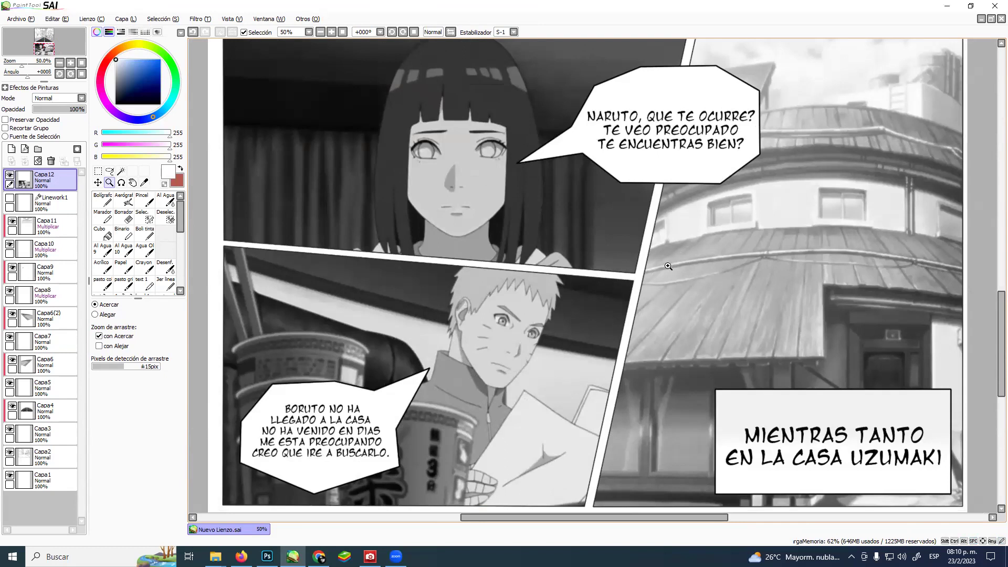
Inspect the reading-direction note above the comic panels, and review the whole pasted page again.
scroll(529, 207, "up", 2)
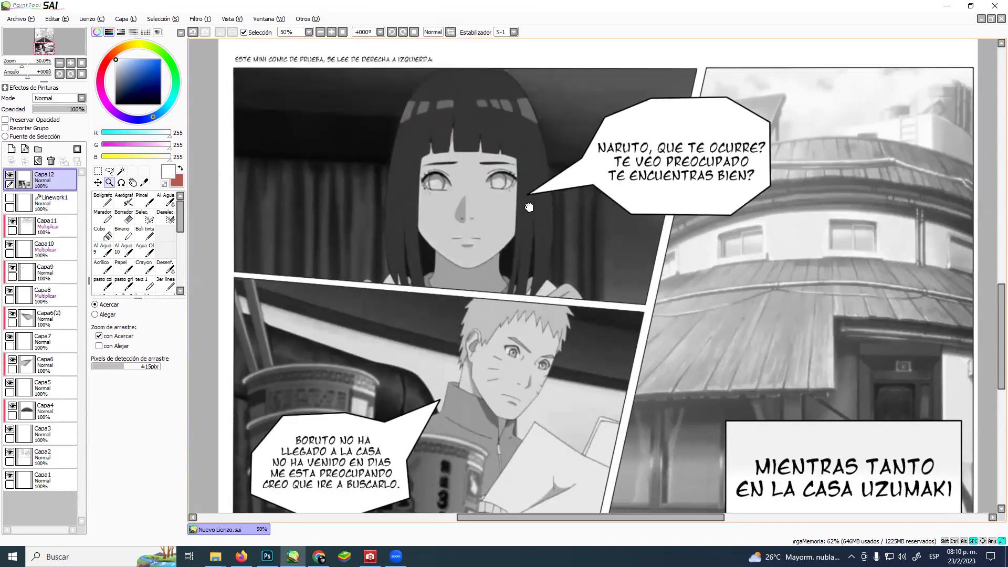
left_click(279, 82)
left_click_drag(279, 83, 439, 154)
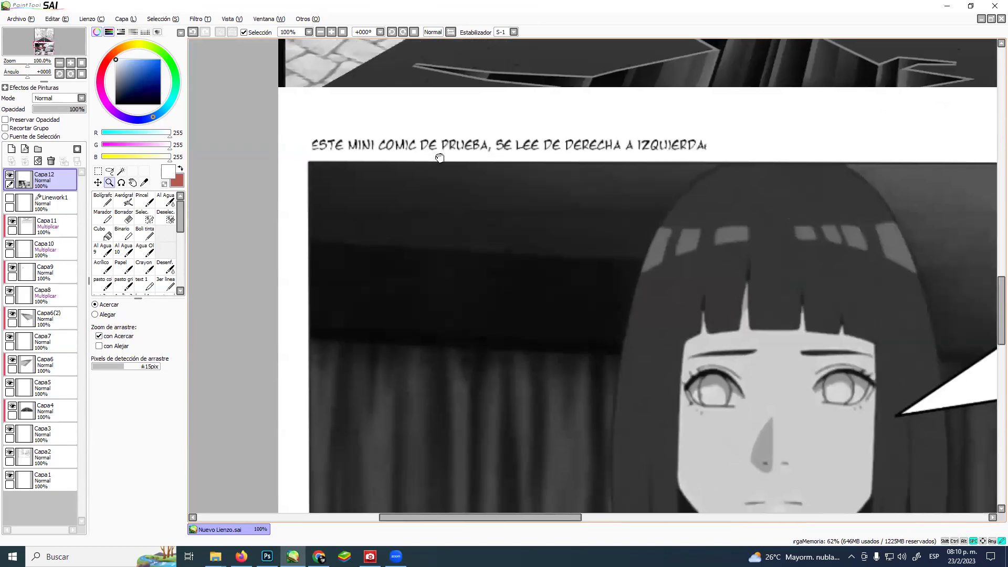
left_click(450, 149)
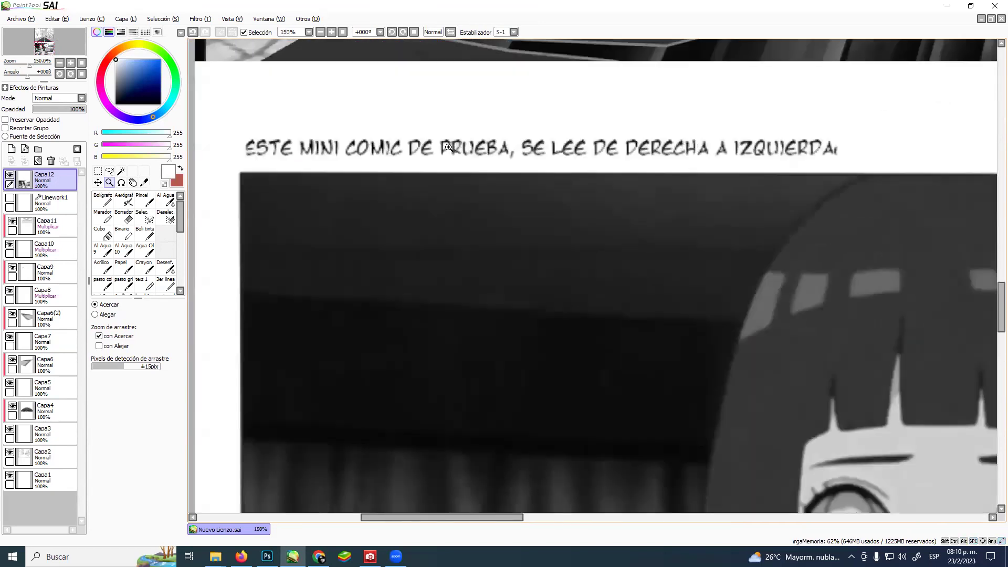
left_click(768, 237, "alt")
left_click(524, 131, "alt")
left_click(630, 209, "alt")
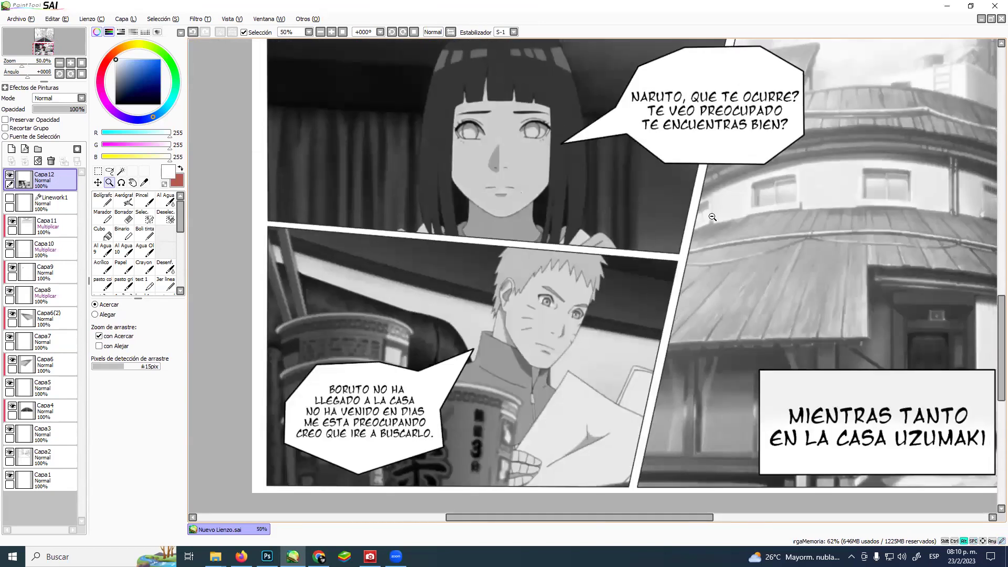
left_click(688, 239, "alt")
left_click(688, 239)
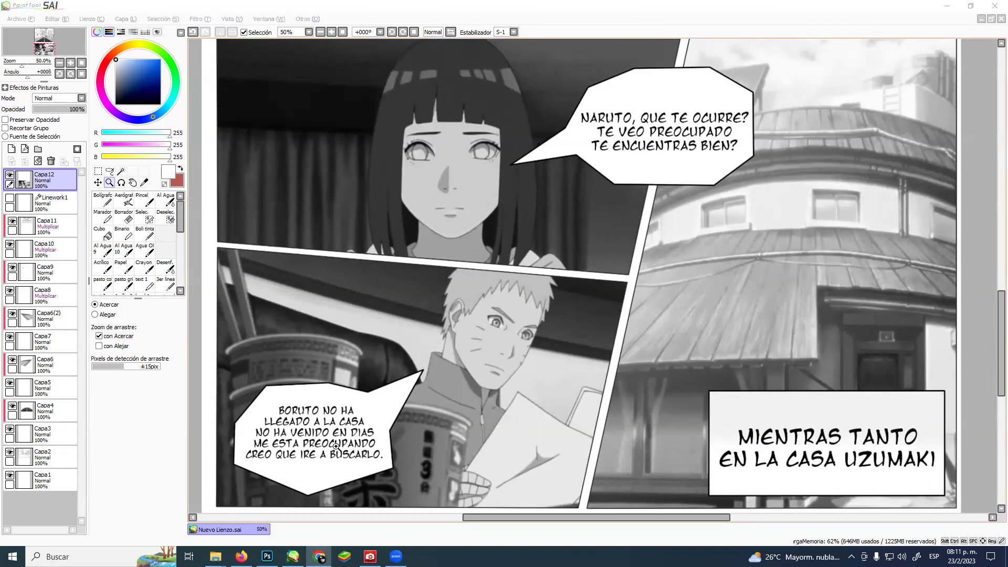
Switch to Firefox and open the LIBROS DE DIBUJO DE ANATOMIA Y MUCHOS MAS folder inside LIBROS DE DIBUJO in Google Drive.
key("alt+Tab")
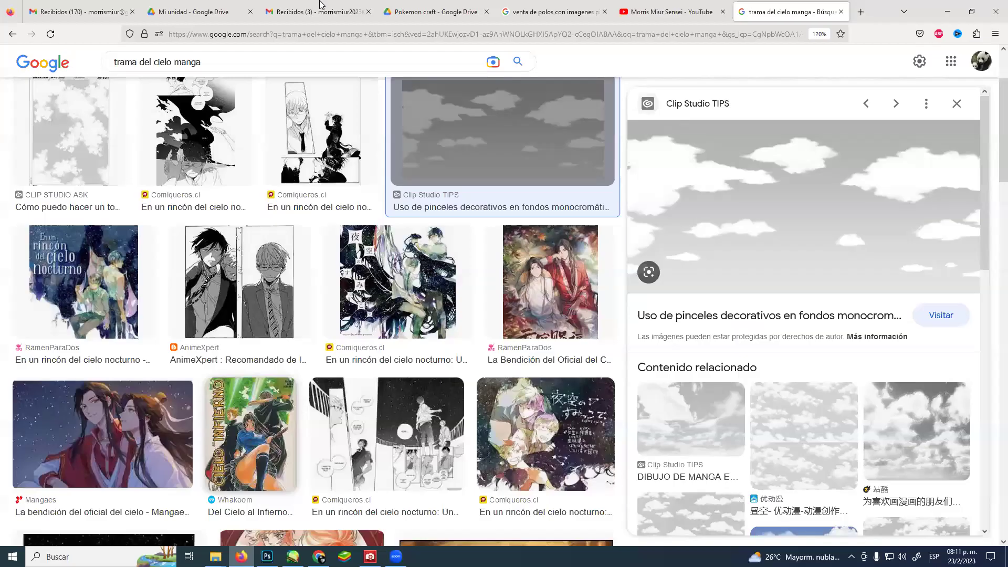
left_click(315, 12)
left_click(235, 11)
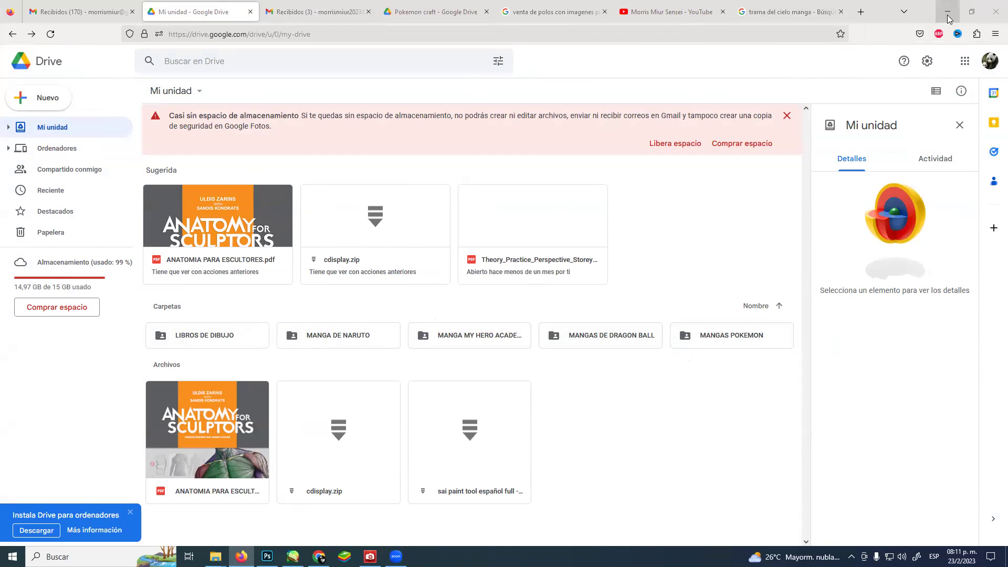
double_click(219, 336)
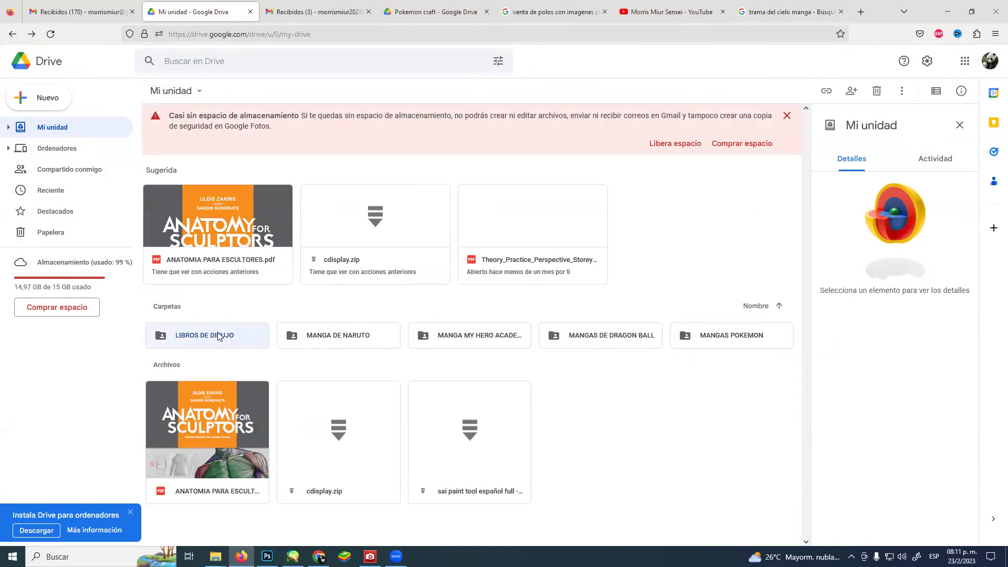
double_click(217, 205)
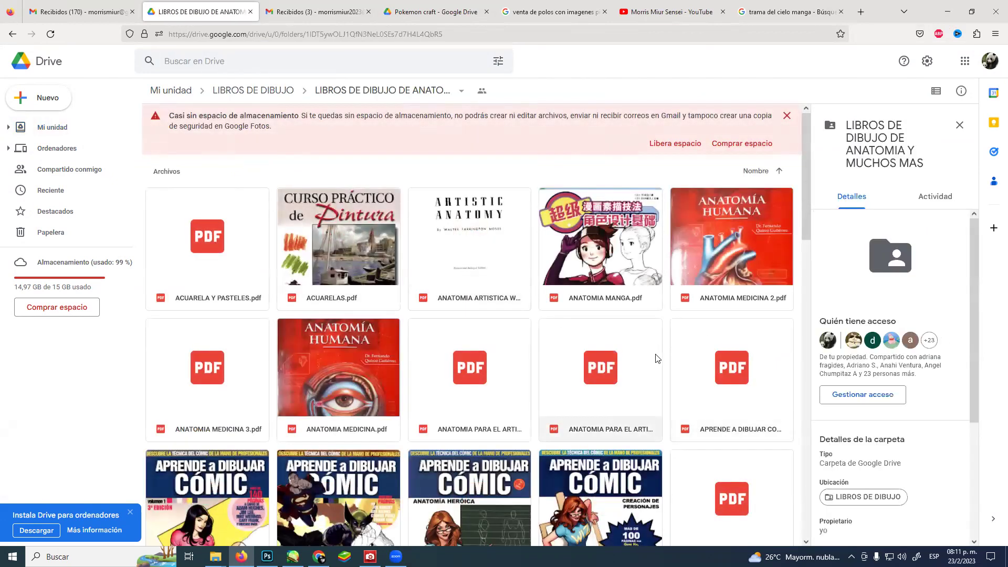
Look through the drawing and anatomy book PDFs down to the end of the folder.
scroll(657, 356, "down", 3)
scroll(658, 355, "down", 8)
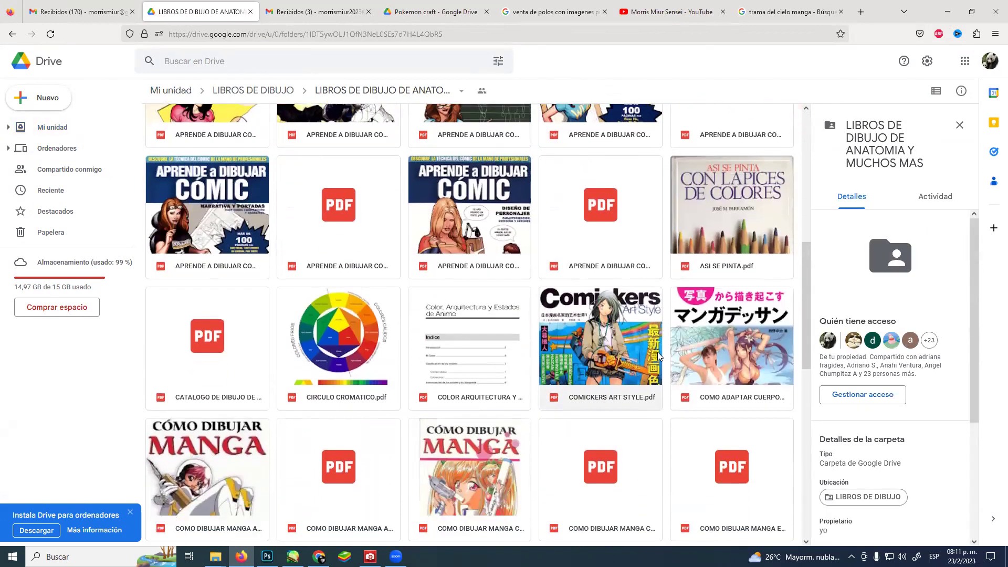
scroll(657, 356, "down", 9)
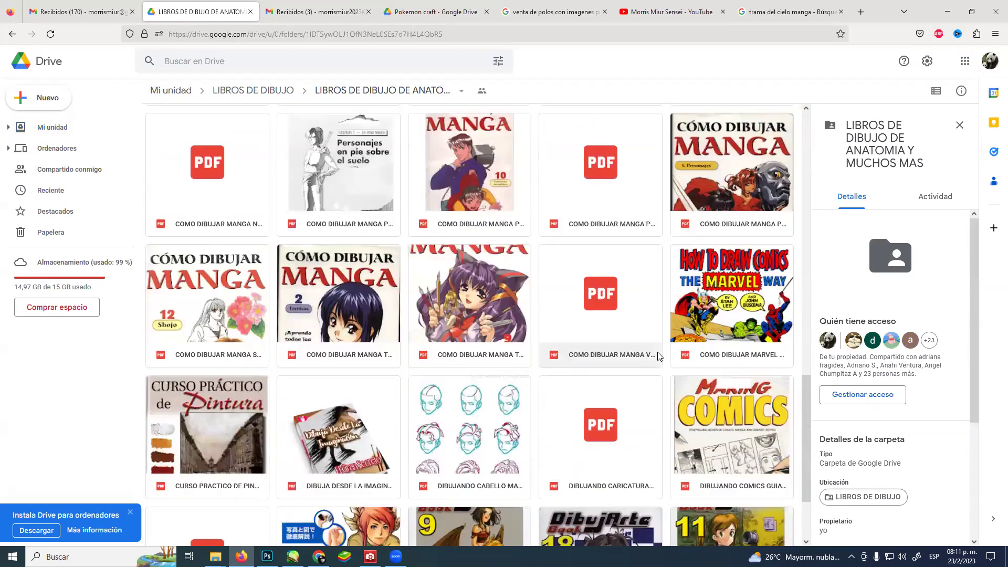
scroll(658, 356, "down", 6)
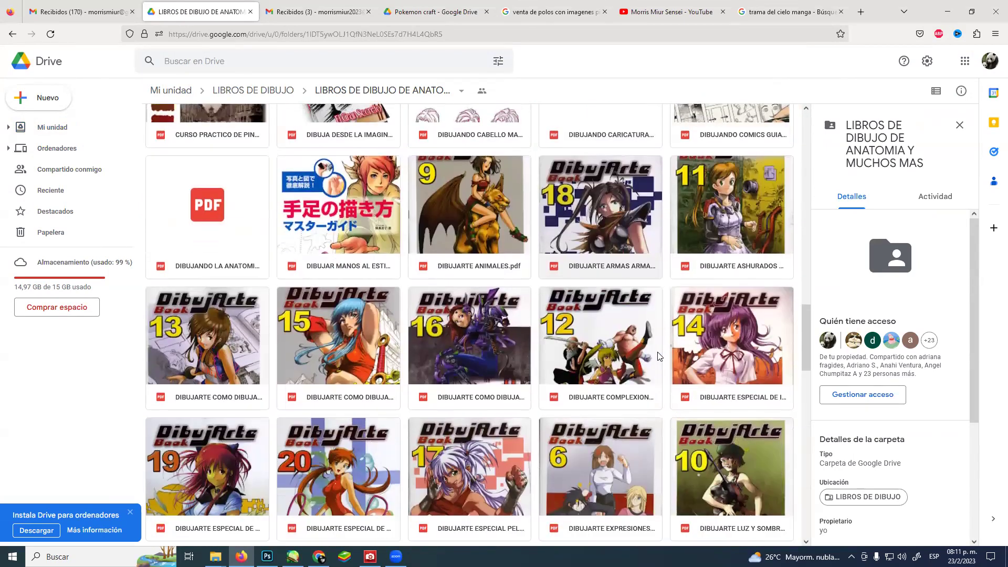
scroll(658, 356, "down", 7)
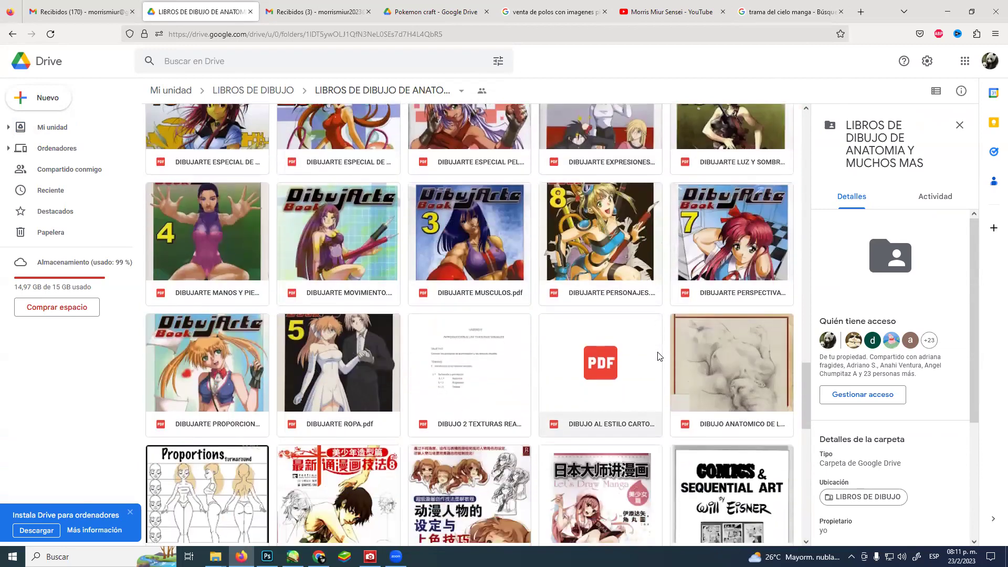
scroll(657, 356, "down", 11)
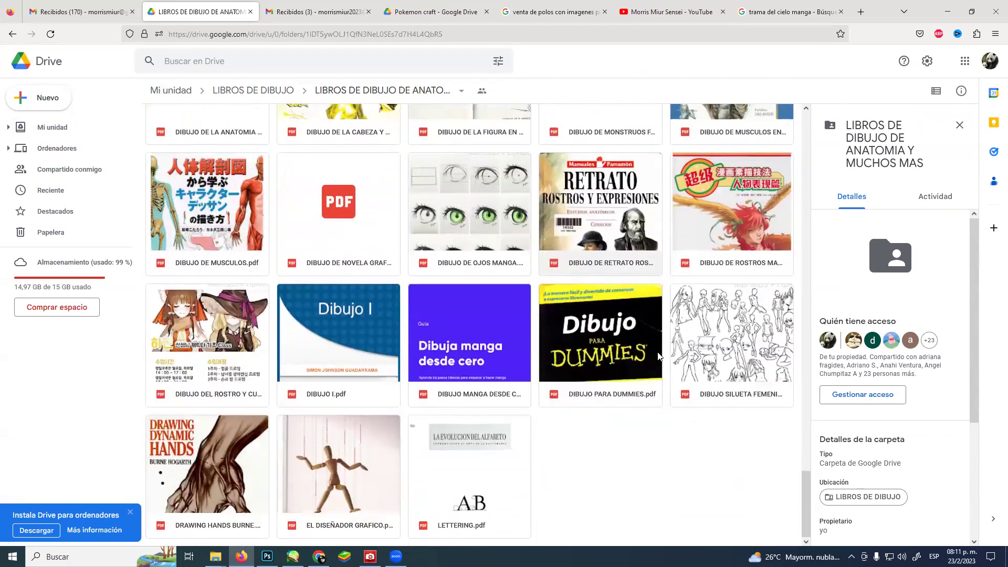
scroll(658, 356, "up", 18)
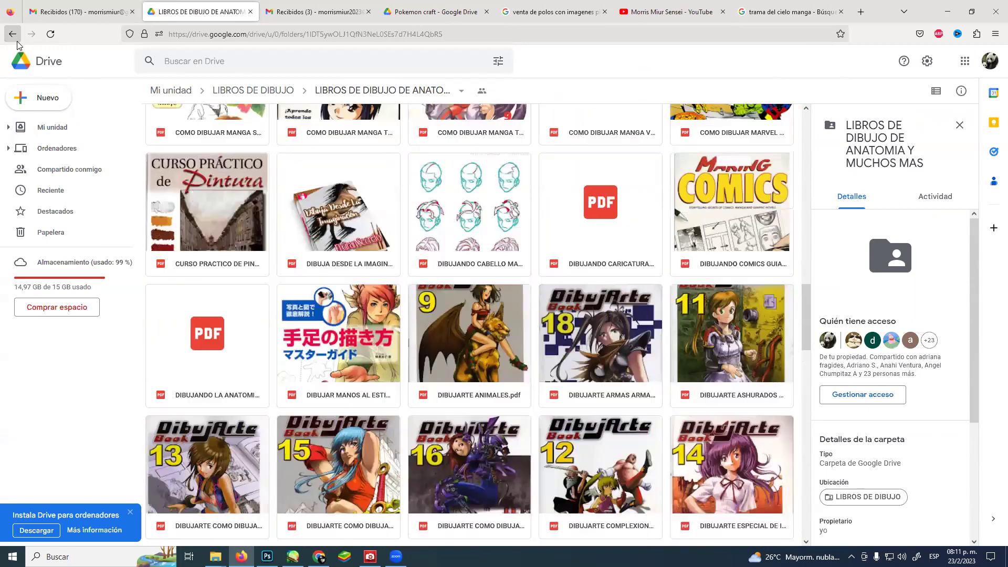
Return to Mi unidad and check the OVA manga folder inside MANGAS DE DRAGON BALL.
left_click(13, 33)
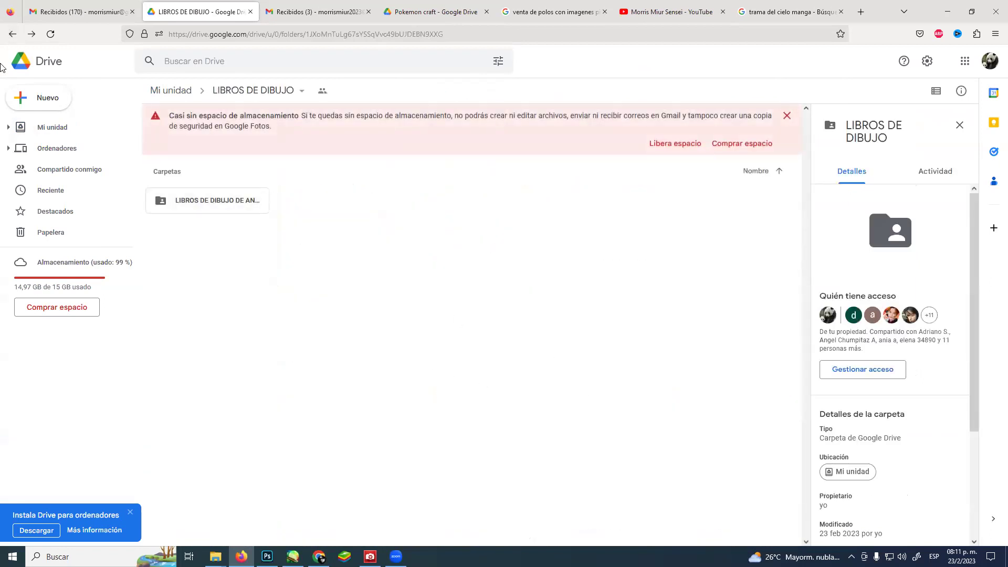
left_click(13, 33)
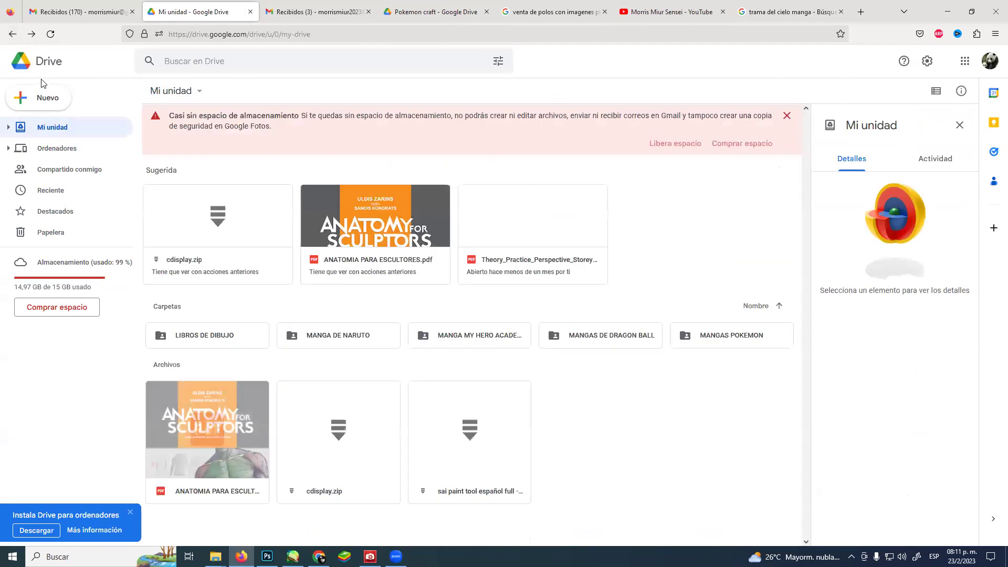
double_click(595, 340)
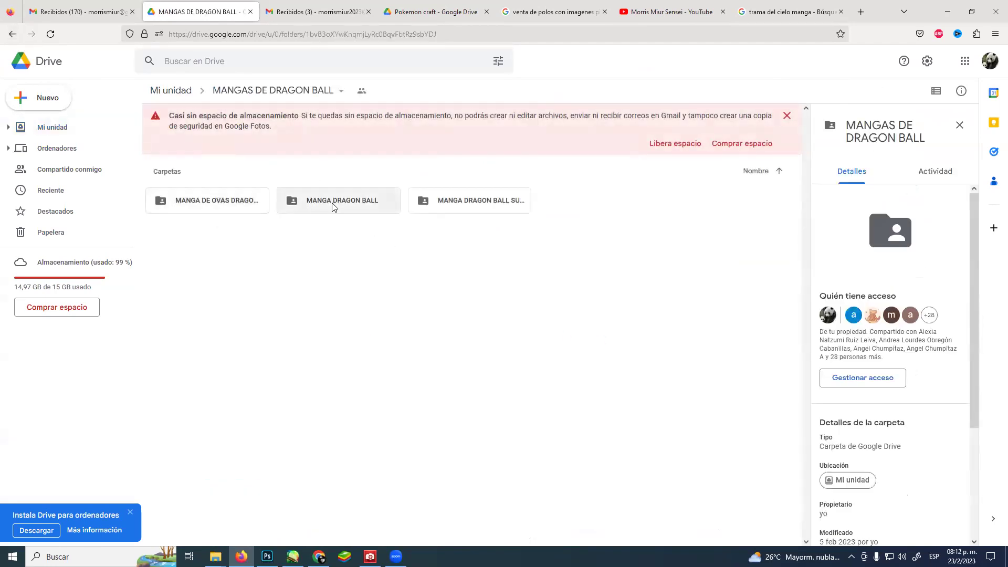
double_click(218, 203)
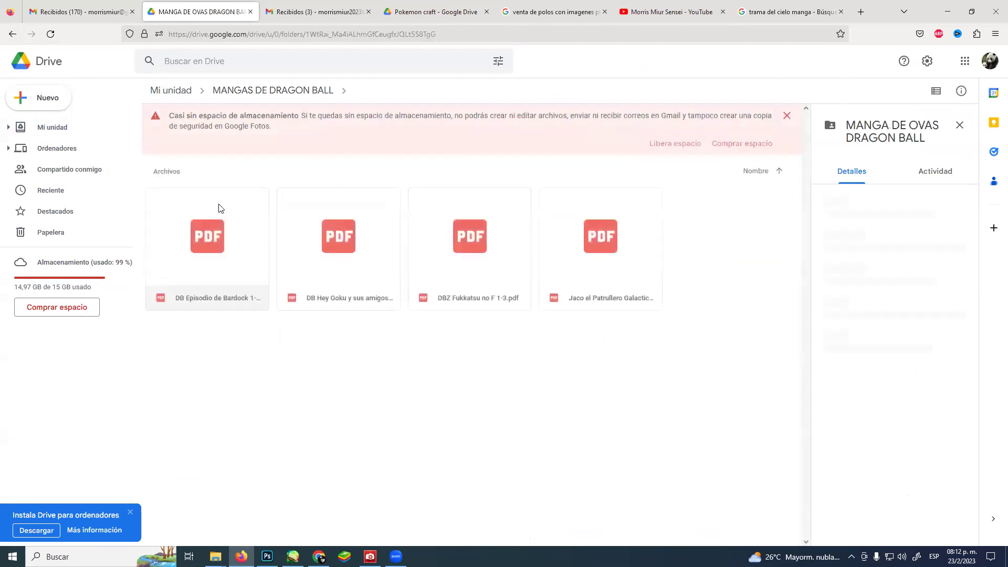
left_click(10, 37)
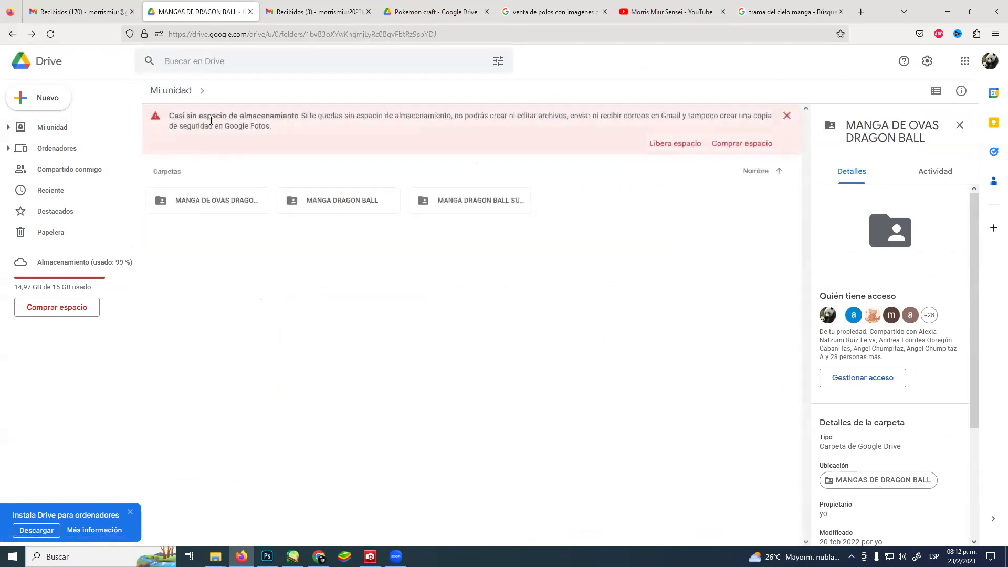
Look through the volume PDFs in the MANGA DRAGON BALL folder and return to its parent folder.
double_click(365, 207)
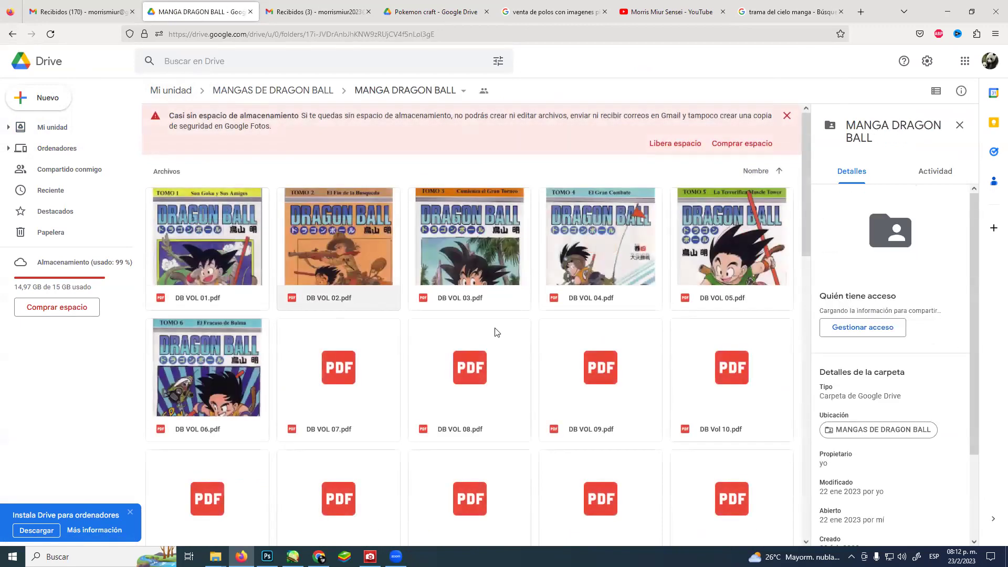
scroll(583, 344, "down", 6)
scroll(583, 345, "down", 8)
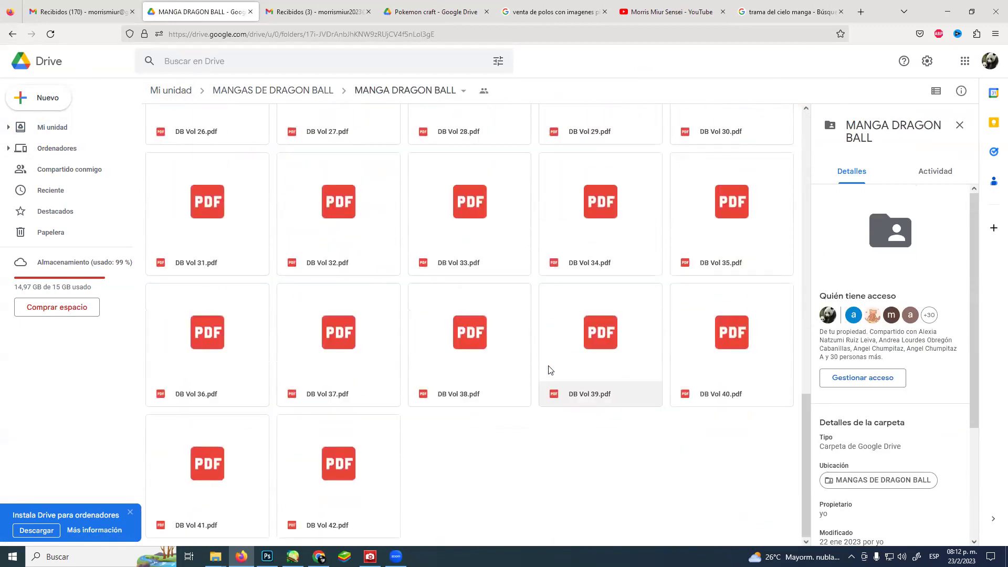
left_click(12, 34)
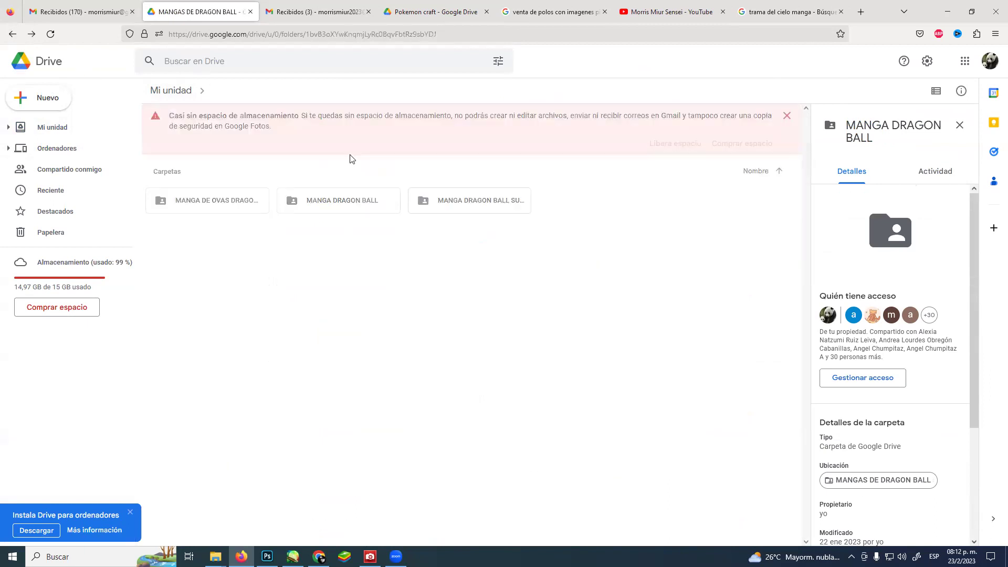
Look through the PDFs in the MANGA DRAGON BALL SUPER folder and return to Mi unidad.
double_click(483, 202)
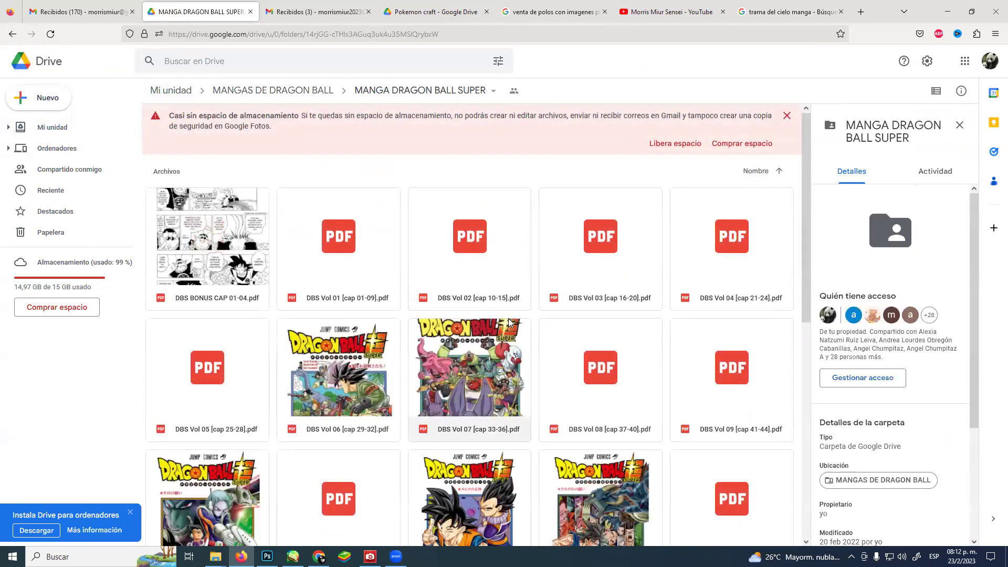
scroll(509, 322, "down", 2)
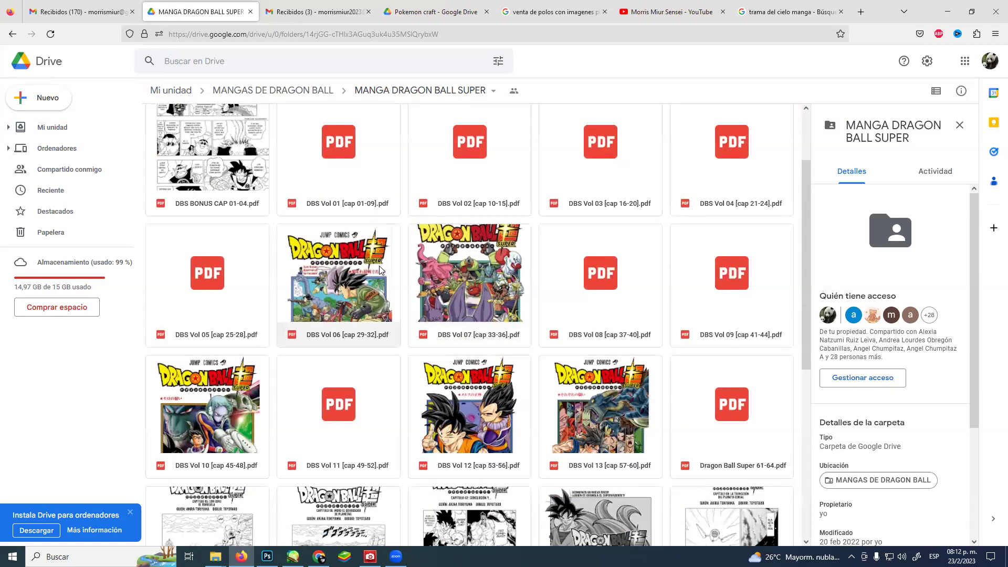
scroll(510, 324, "down", 4)
scroll(511, 326, "down", 3)
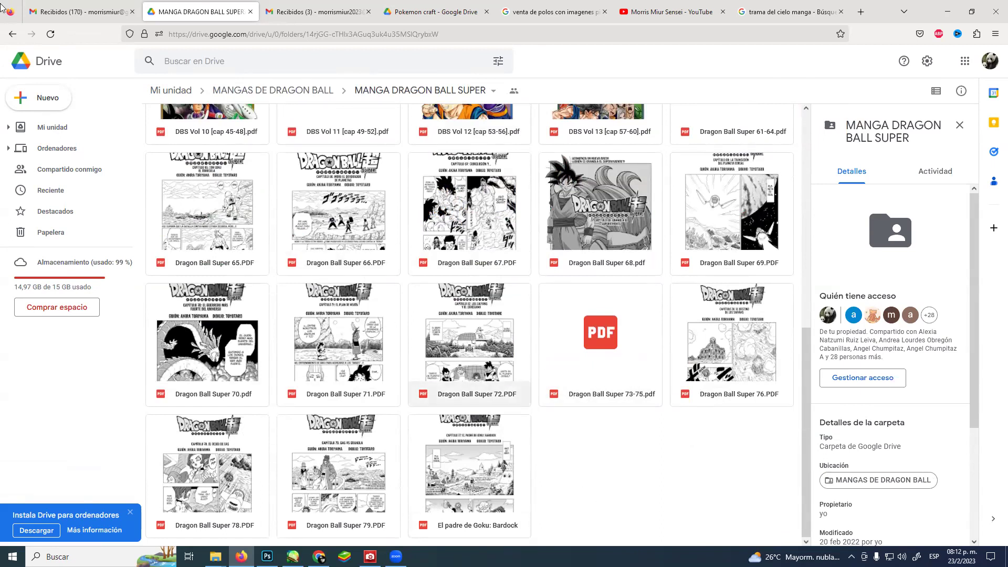
left_click(12, 34)
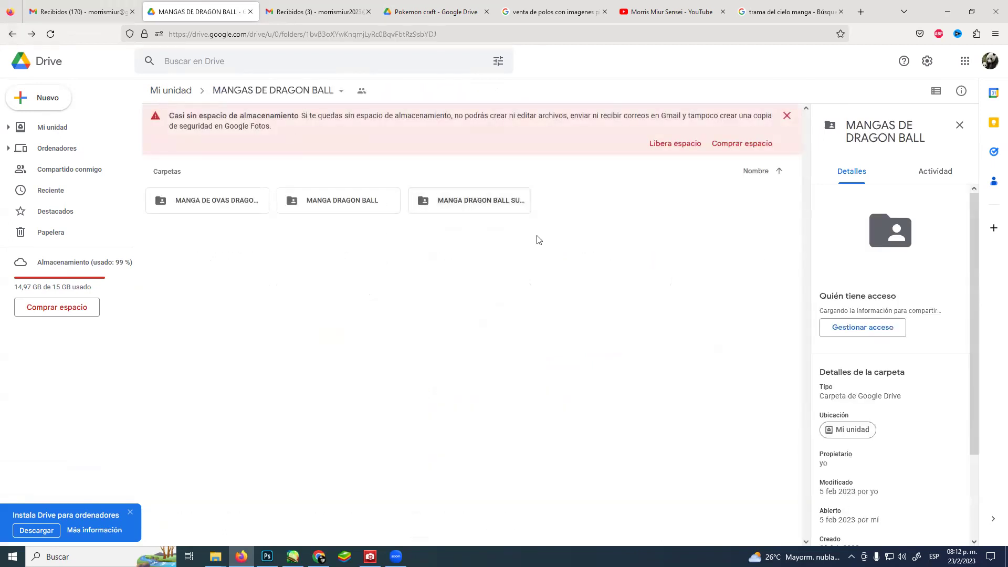
left_click(13, 35)
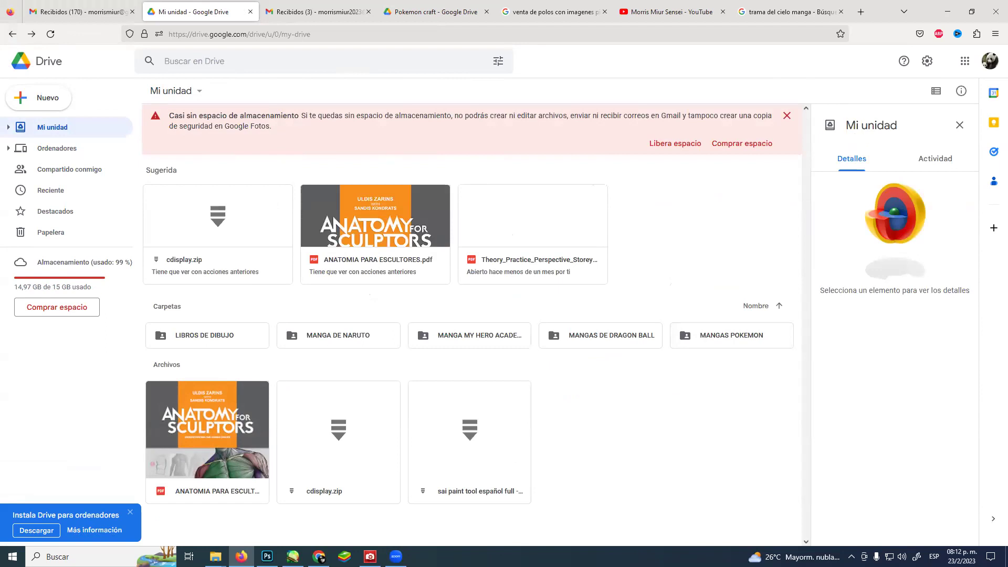
Switch to PaintTool SAI and paste the Inuyasha comic page as a new layer over the street scene.
left_click(945, 16)
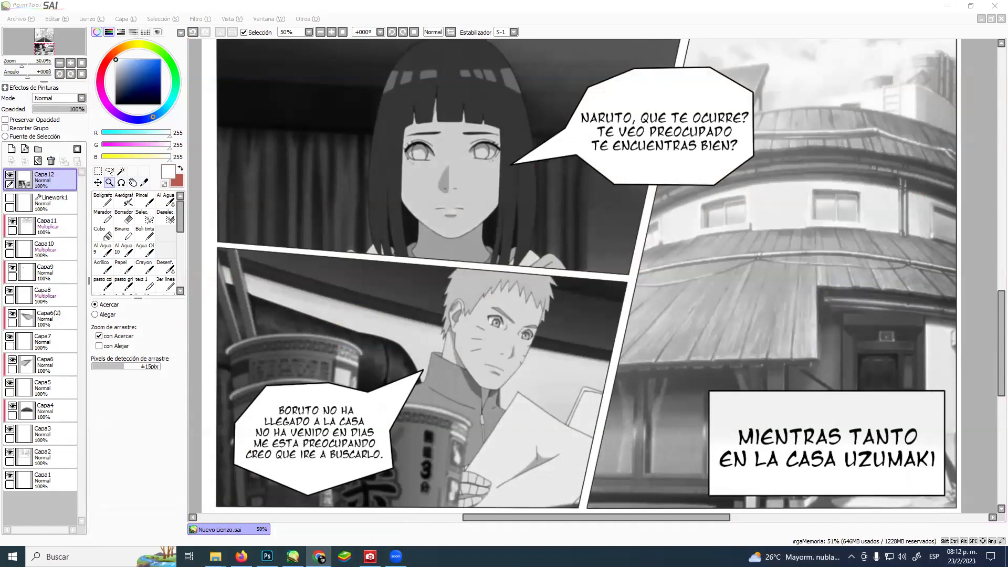
left_click(403, 6)
key("ctrl+shift+n")
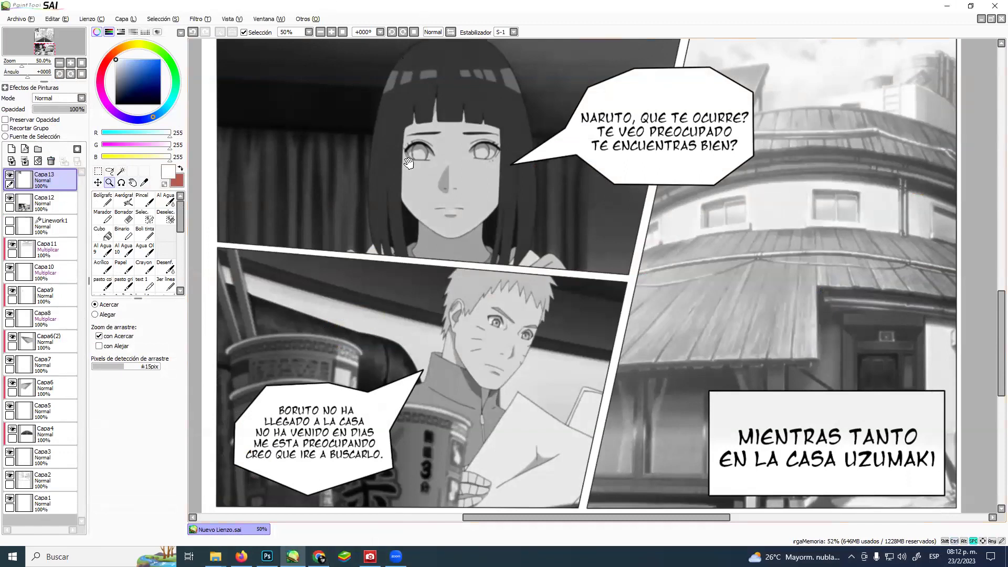
scroll(409, 163, "up", 10)
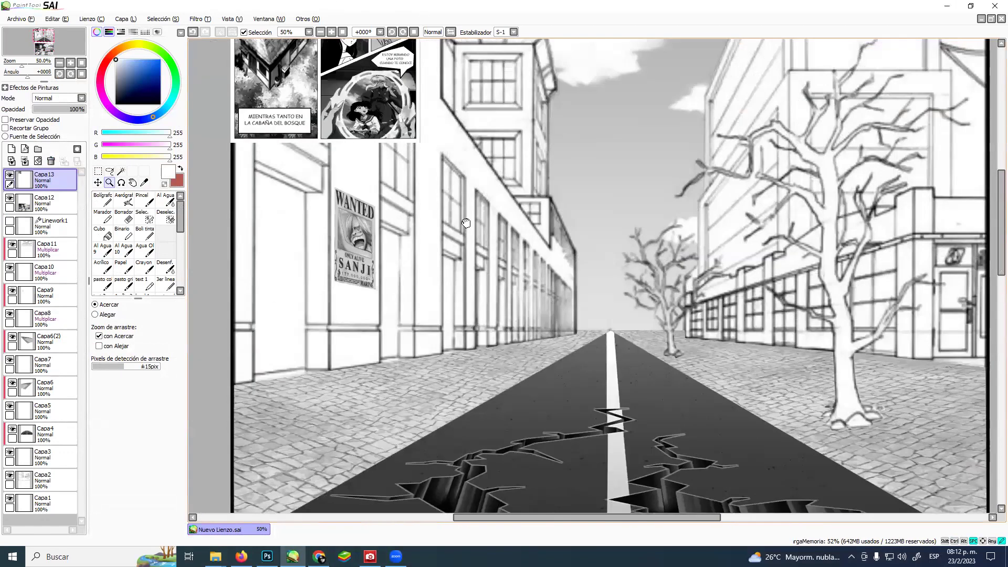
scroll(466, 223, "up", 3)
scroll(524, 125, "up", 4)
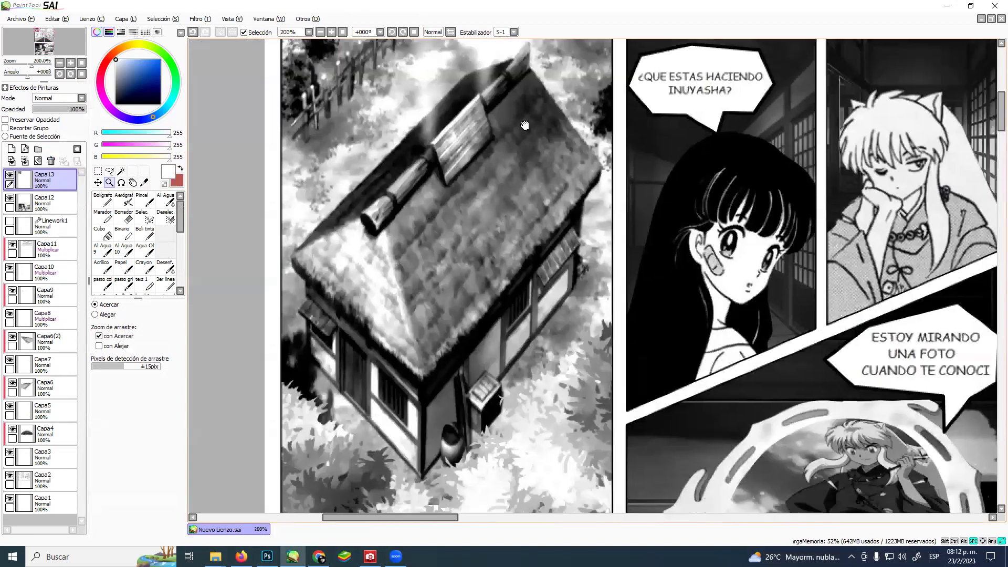
Examine the Inuyasha page's panels, from the forest cabin and its caption to the dialogue and mirror scenes.
scroll(524, 125, "down", 5)
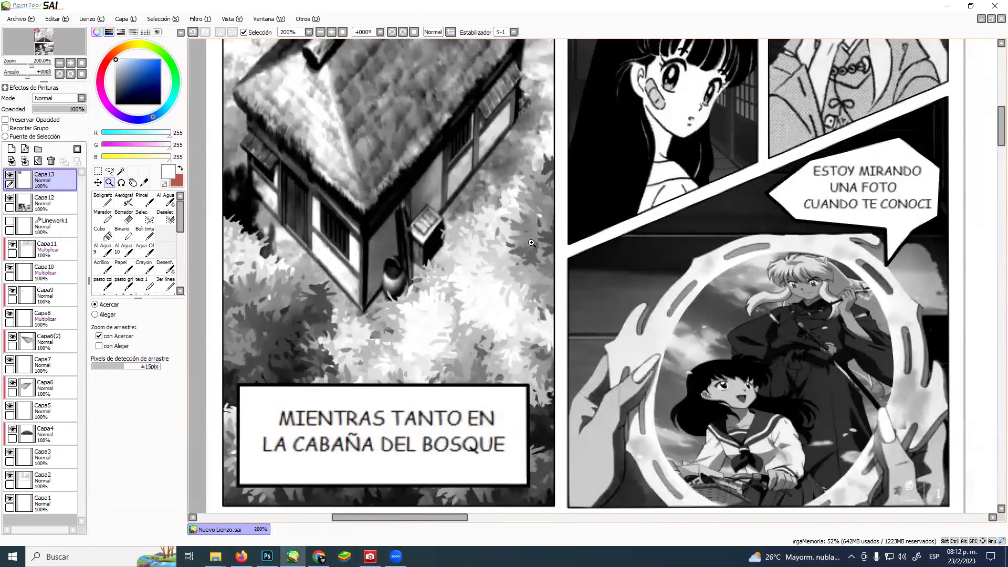
left_click_drag(488, 202, 488, 398)
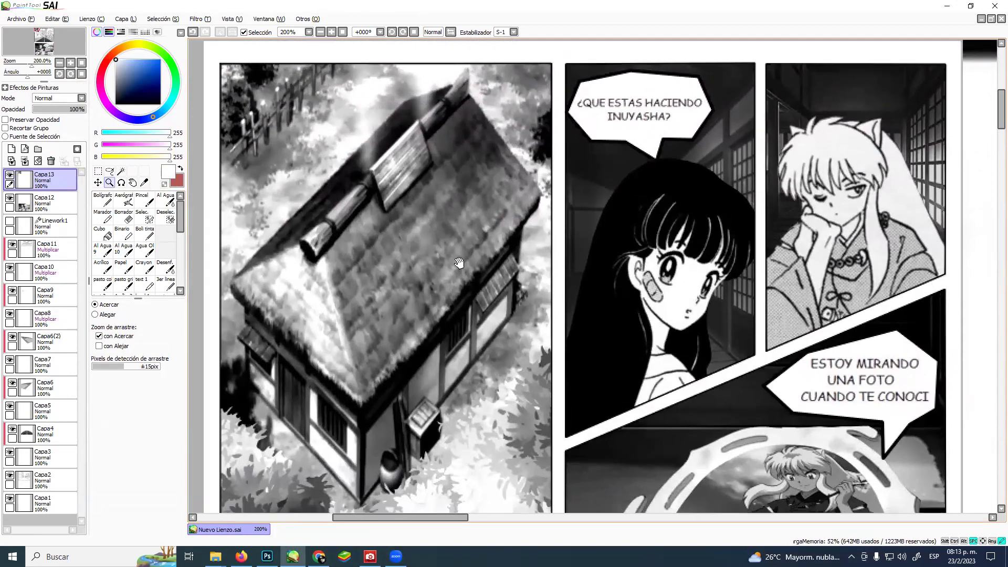
left_click_drag(472, 341, 397, 333)
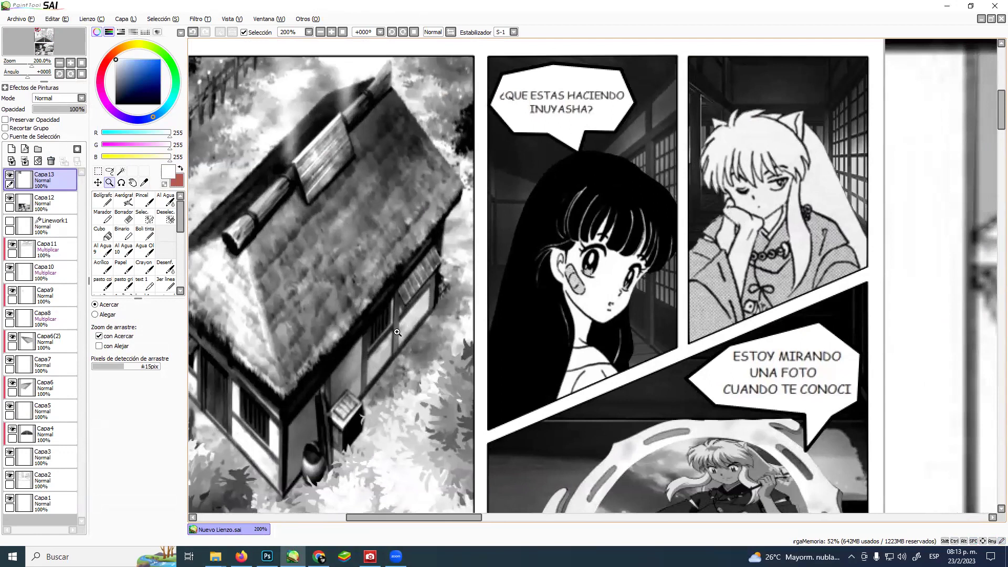
mouse_move(723, 119)
left_mouse_down()
mouse_move(719, 146)
mouse_move(712, 131)
left_mouse_up()
scroll(705, 299, "down", 5)
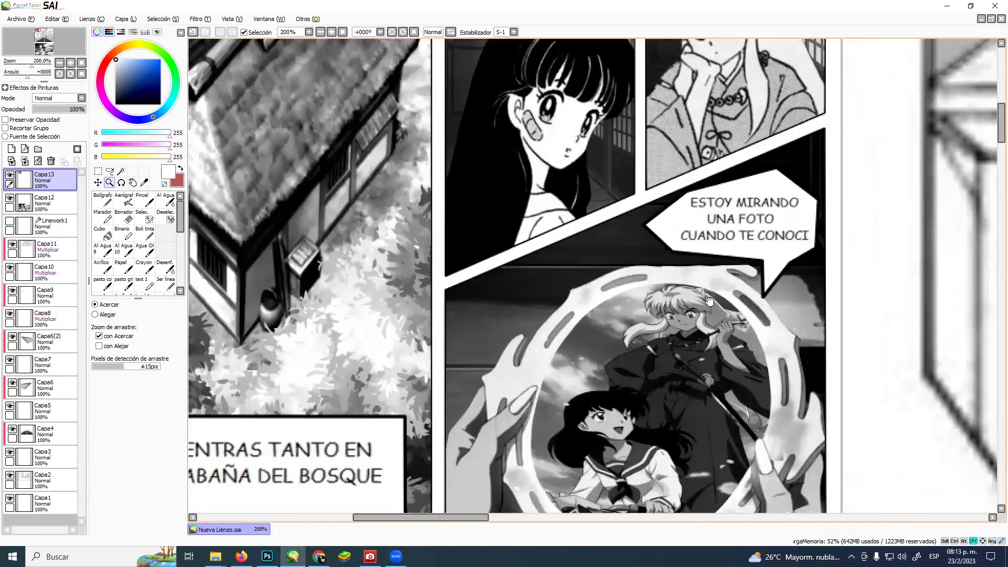
left_click_drag(730, 282, 735, 304)
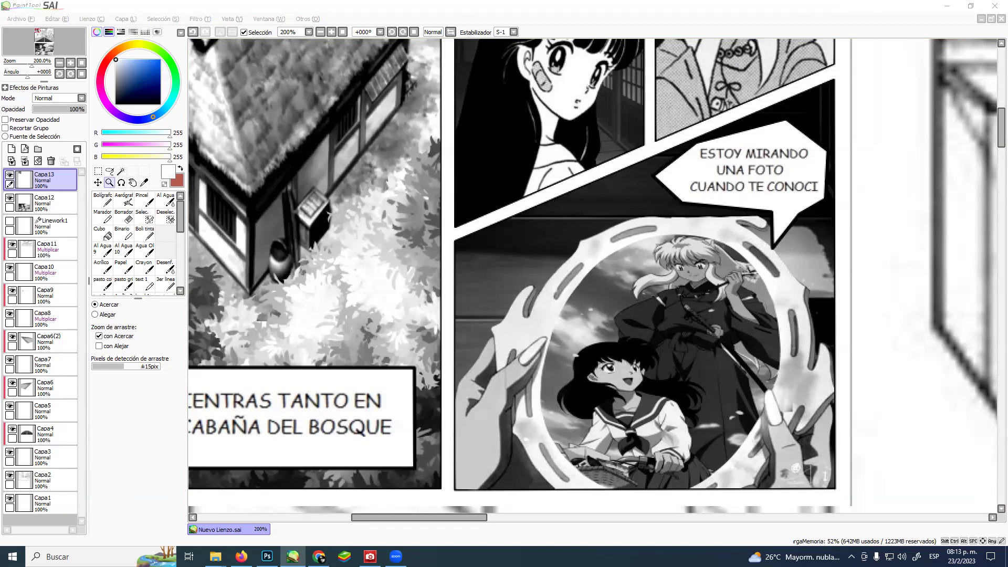
key("alt+Tab")
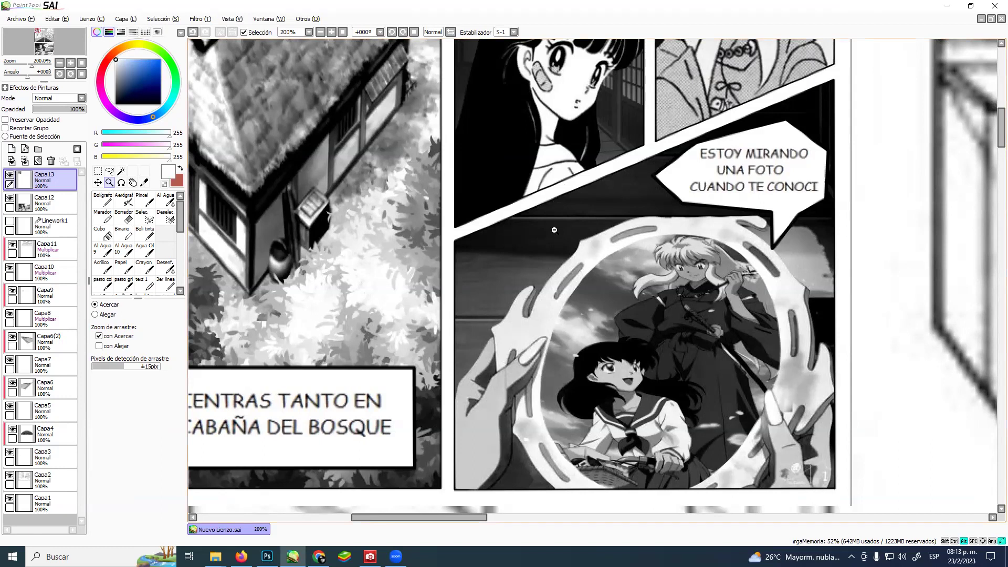
left_click(554, 230, "alt")
left_click_drag(593, 264, 593, 279)
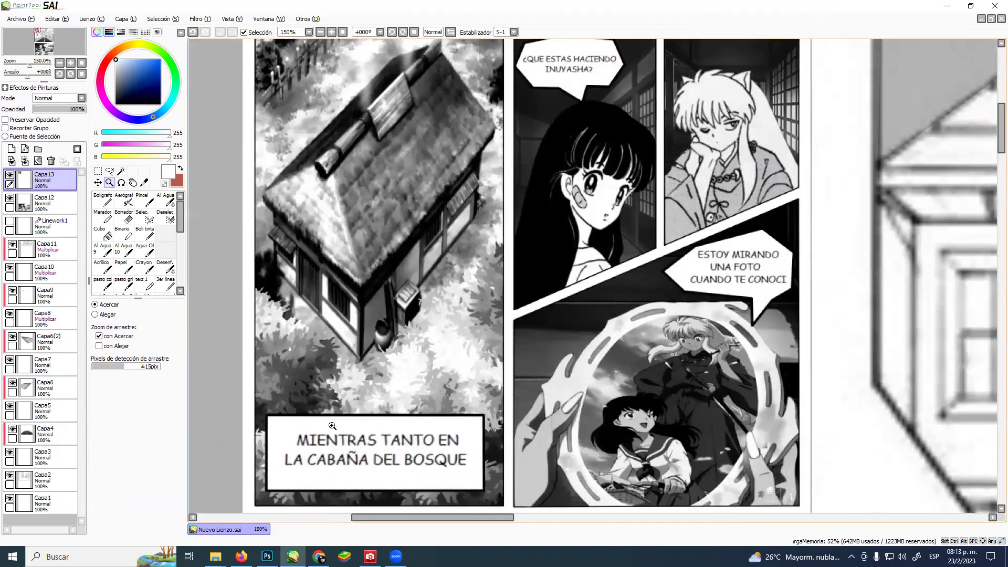
Switch to Firefox and open the sharing settings of the LIBROS DE DIBUJO folder in Google Drive.
left_click(240, 557)
left_click(320, 557)
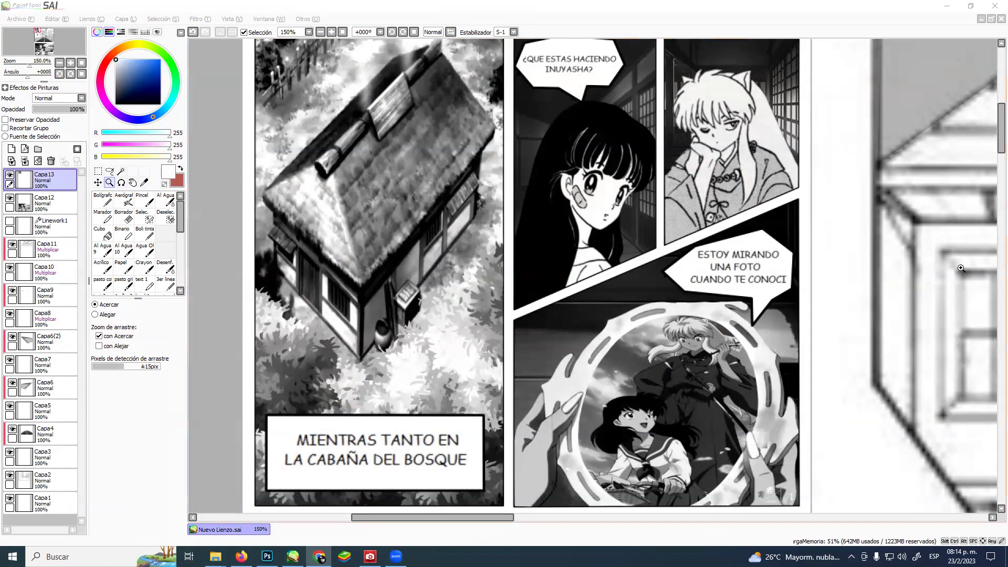
left_click(947, 6)
left_click(240, 556)
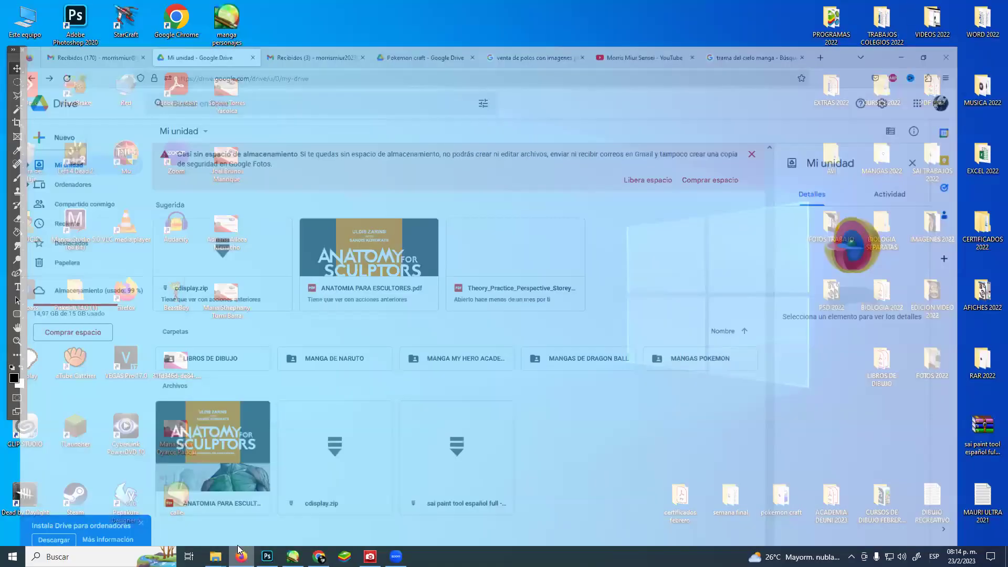
left_click(224, 342)
double_click(224, 343)
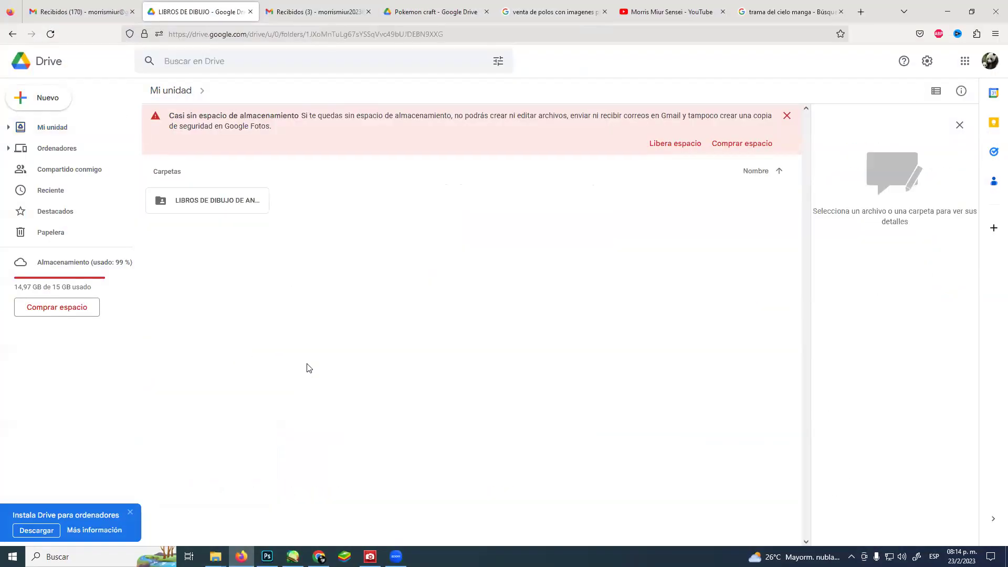
left_click(302, 93)
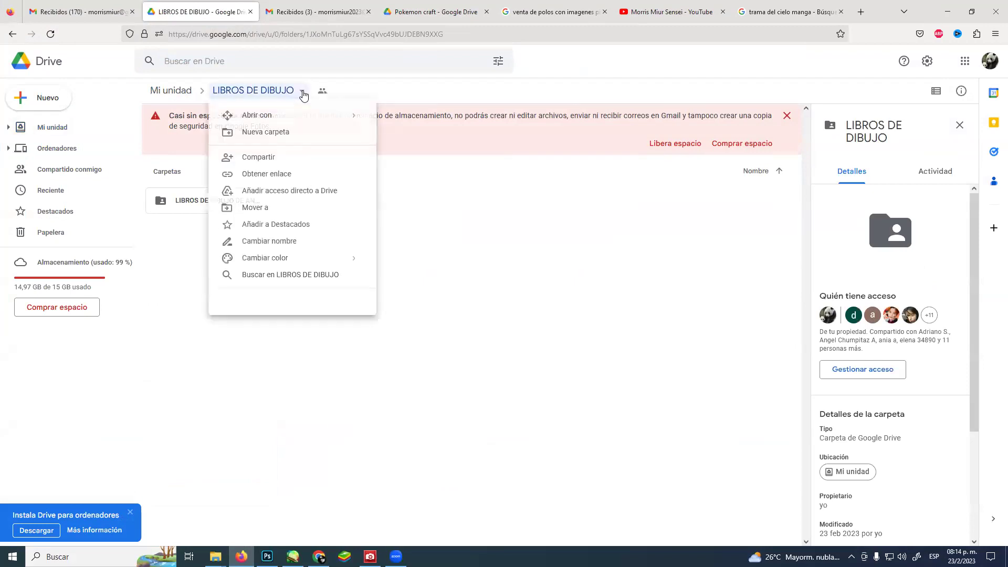
left_click(267, 159)
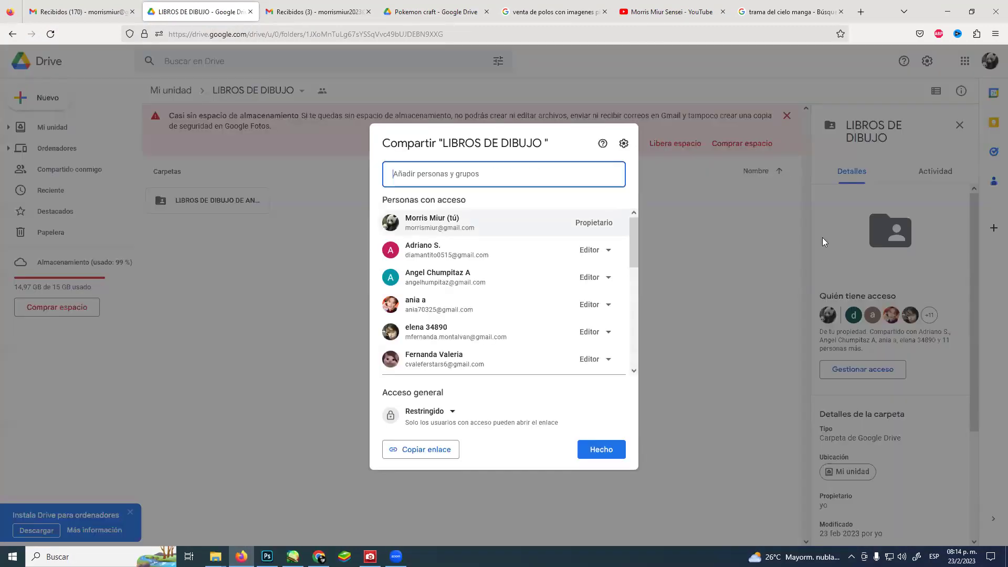
Add the first recipient's e-mail address to the LIBROS DE DIBUJO share invitation.
key("alt+Tab")
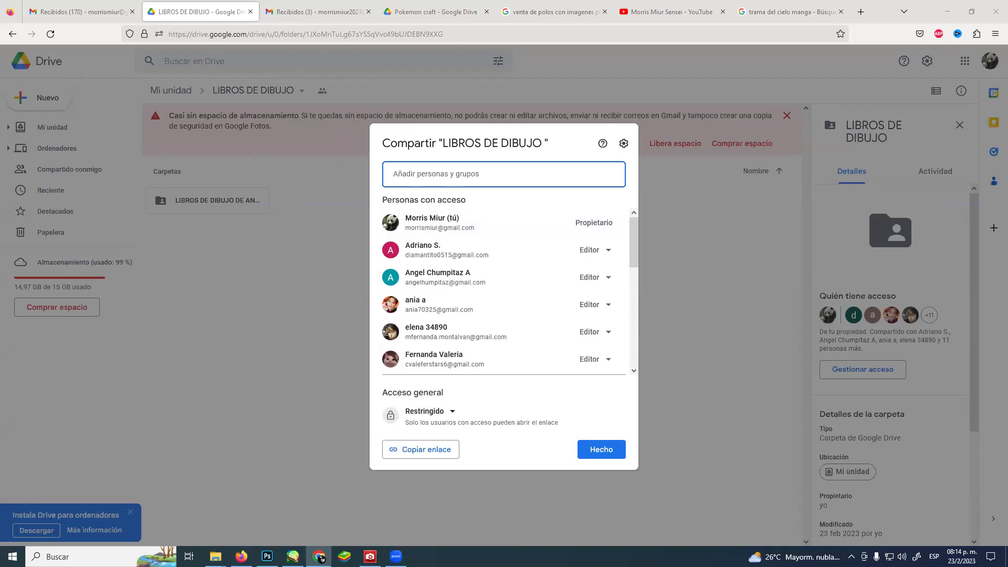
left_click(513, 177)
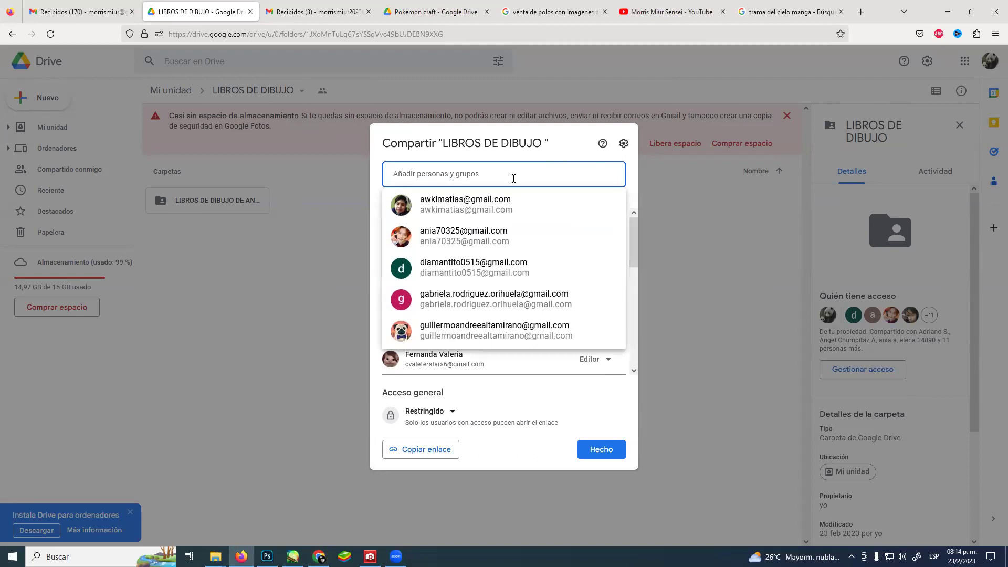
key("ctrl+v")
key("Return")
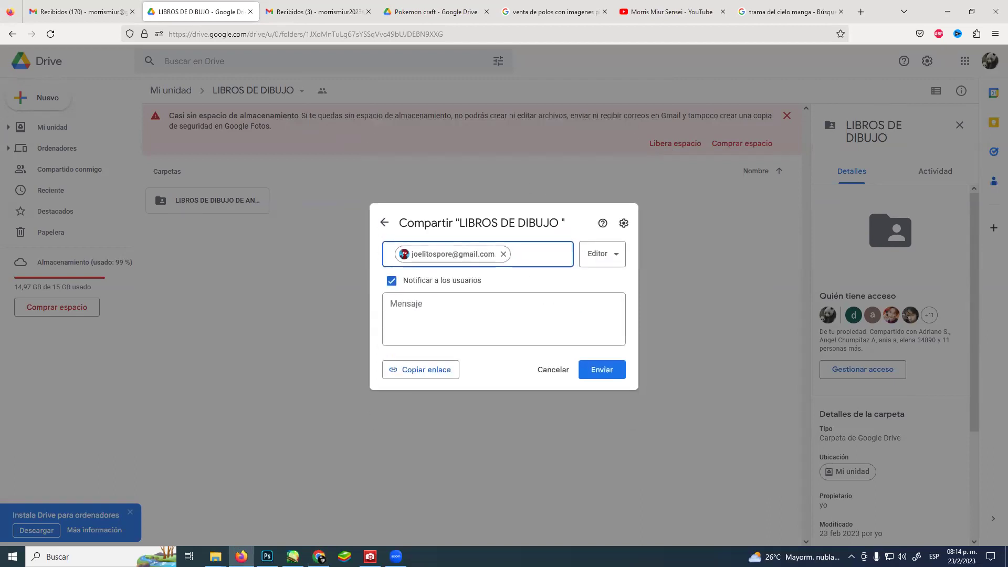
Switch to PaintTool SAI and paste the snowy LA VILLA DEL HERRERO comic page as a new layer.
key("alt+Tab")
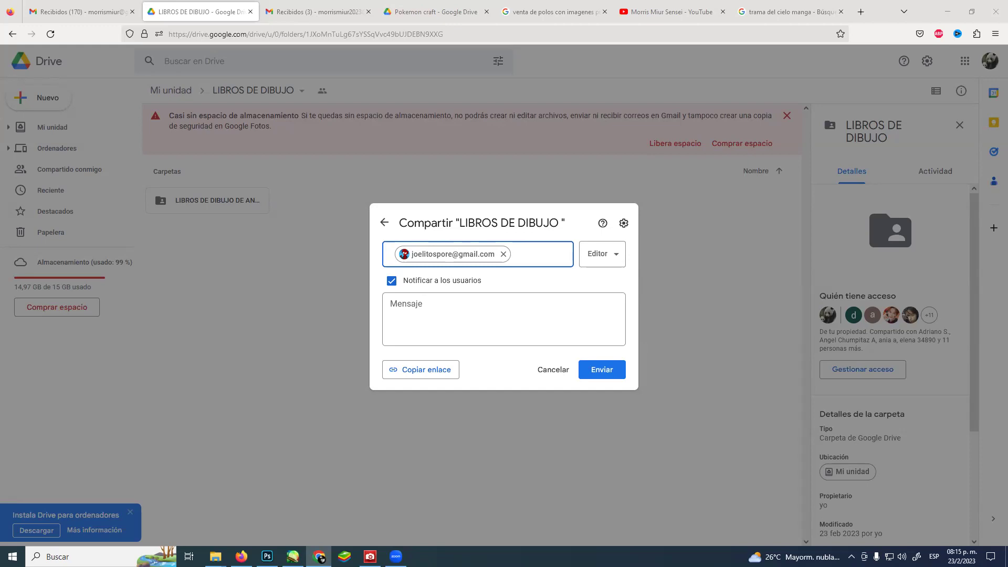
left_click(292, 556)
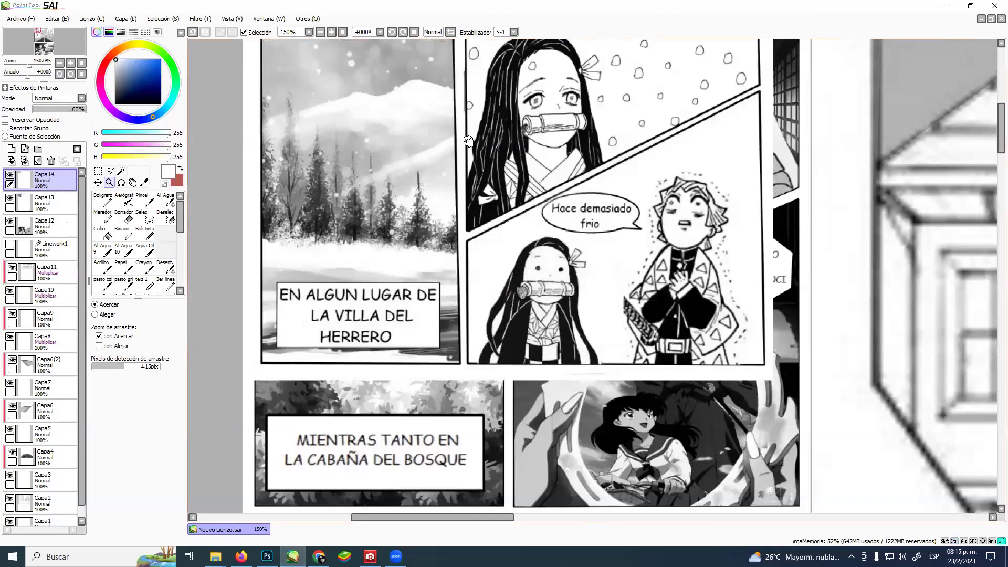
left_click(516, 247)
left_click_drag(516, 247, 496, 205)
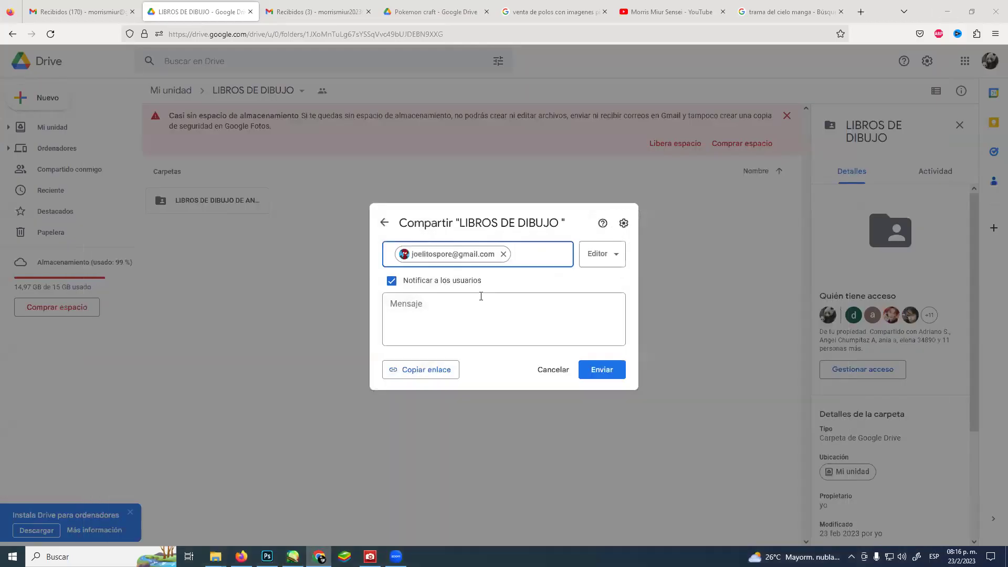
Back in Firefox, add a second recipient's e-mail address and send the LIBROS DE DIBUJO invitation with user notification.
left_click(526, 255)
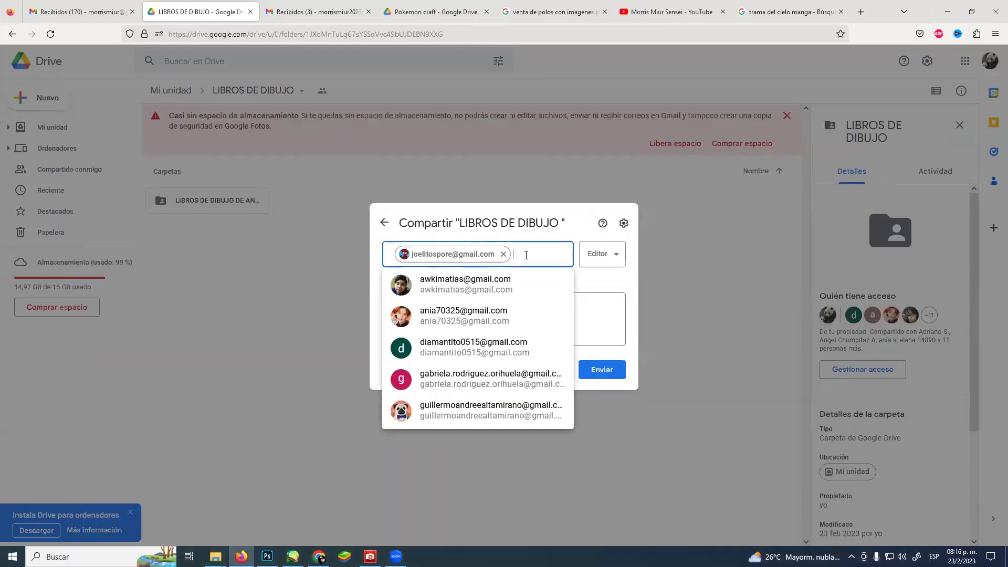
key("ctrl+v")
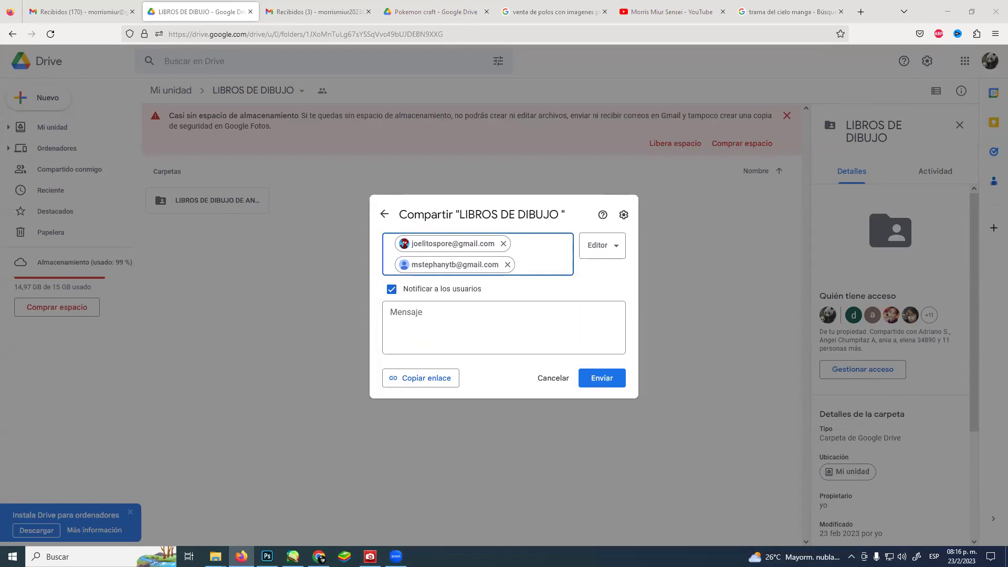
left_click(597, 380)
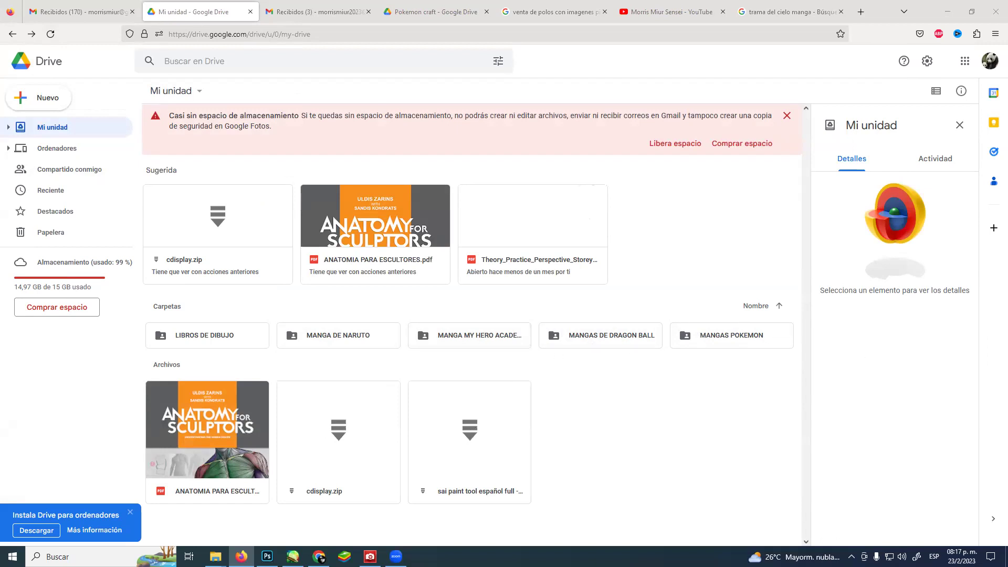
Open the MANGA MY HERO ACADEMIA folder in Mi unidad and look through its BNHA PDFs.
left_click(318, 557)
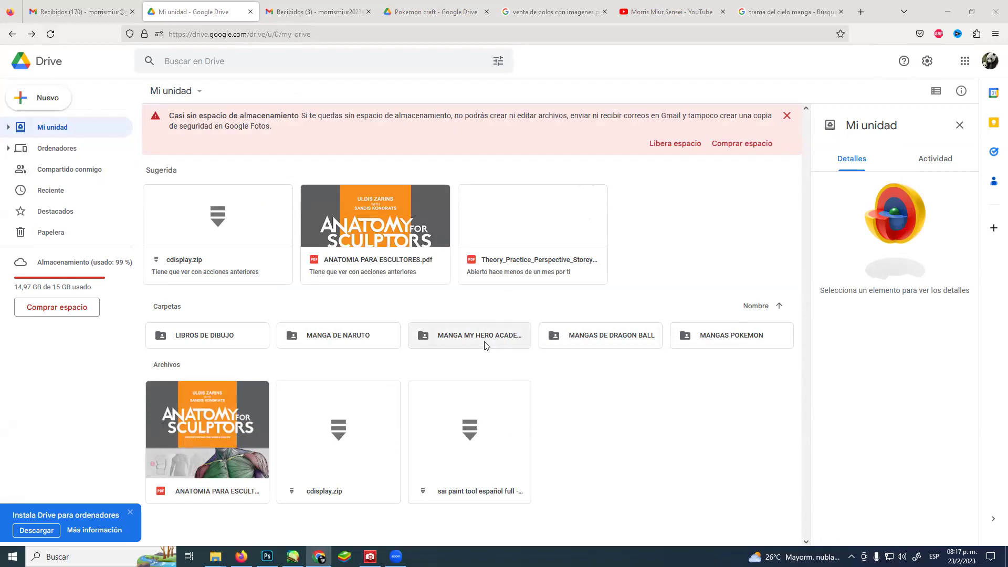
double_click(504, 340)
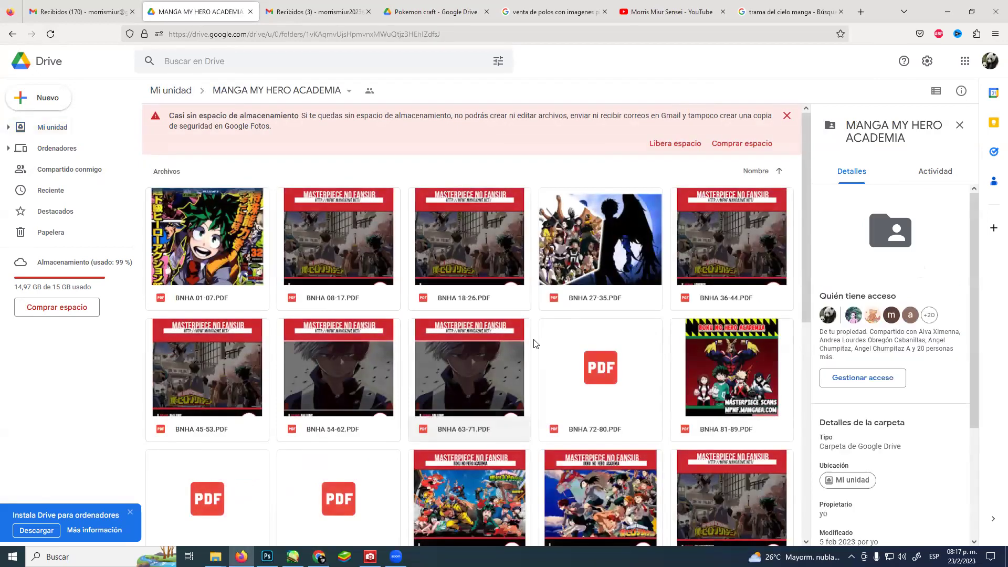
scroll(534, 344, "down", 8)
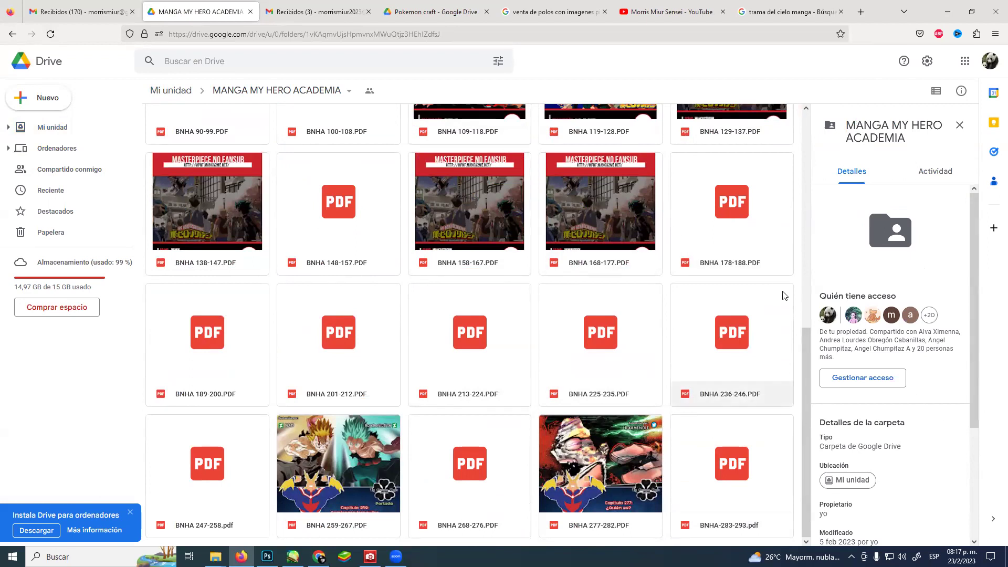
scroll(784, 295, "up", 6)
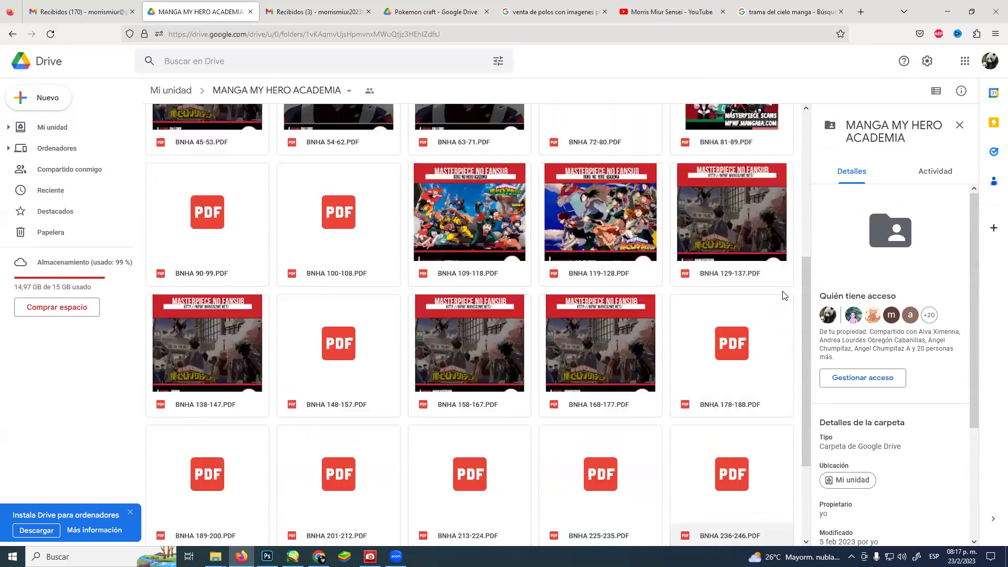
scroll(783, 295, "up", 2)
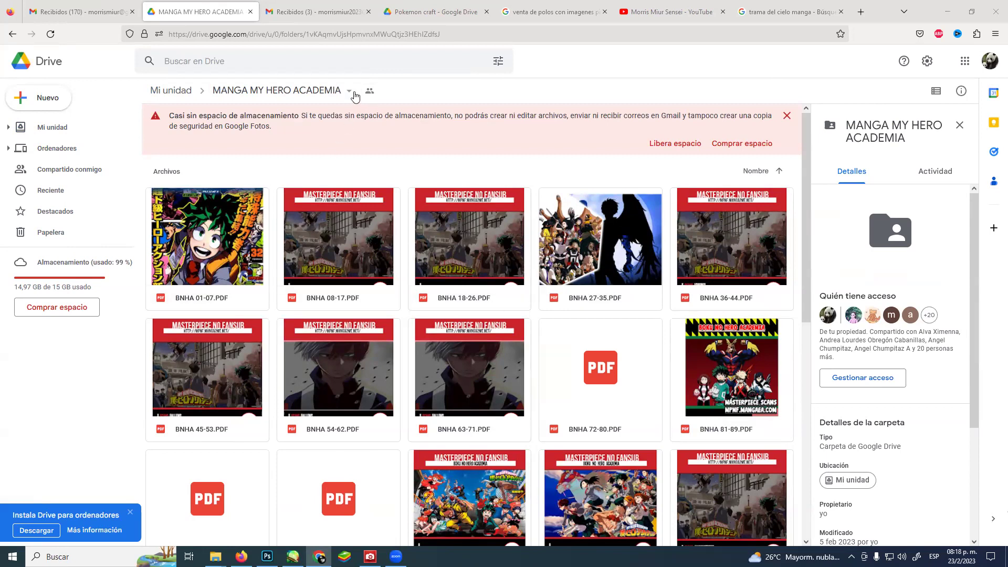
Share the MANGA MY HERO ACADEMIA folder with a student's e-mail address as Editor with user notification, and return to Mi unidad.
left_click(349, 93)
left_click(296, 167)
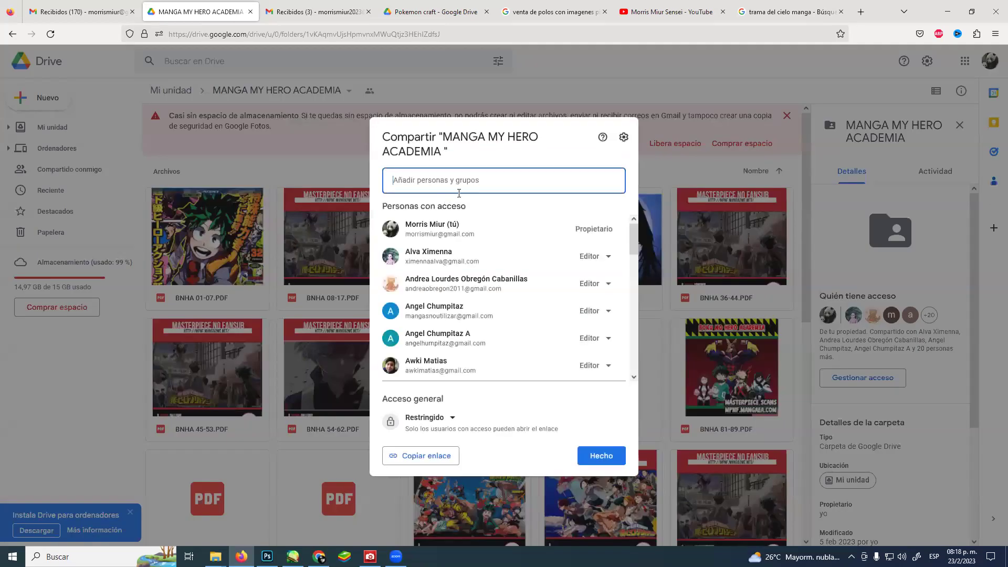
left_click(481, 179)
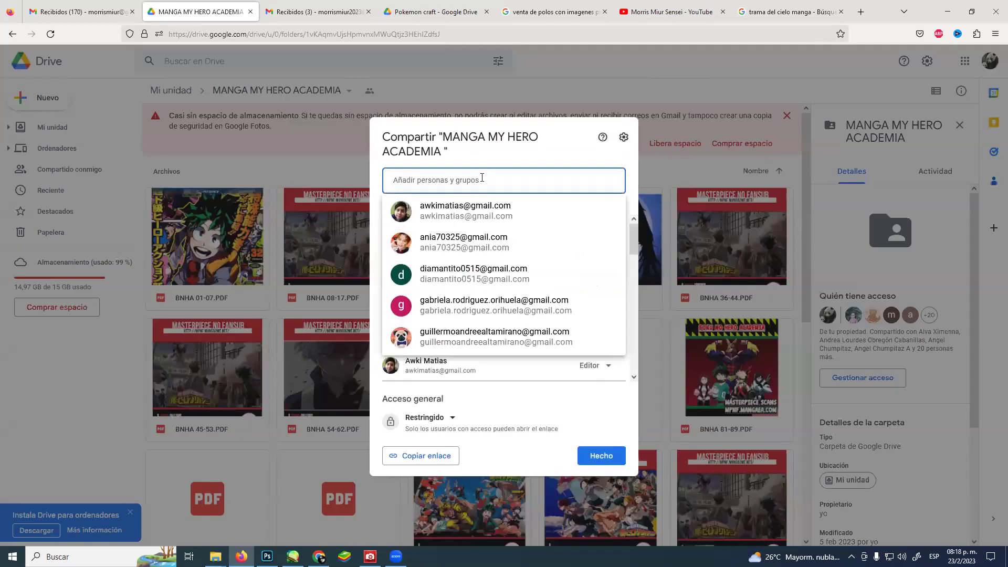
key("ctrl+v")
left_click(599, 384)
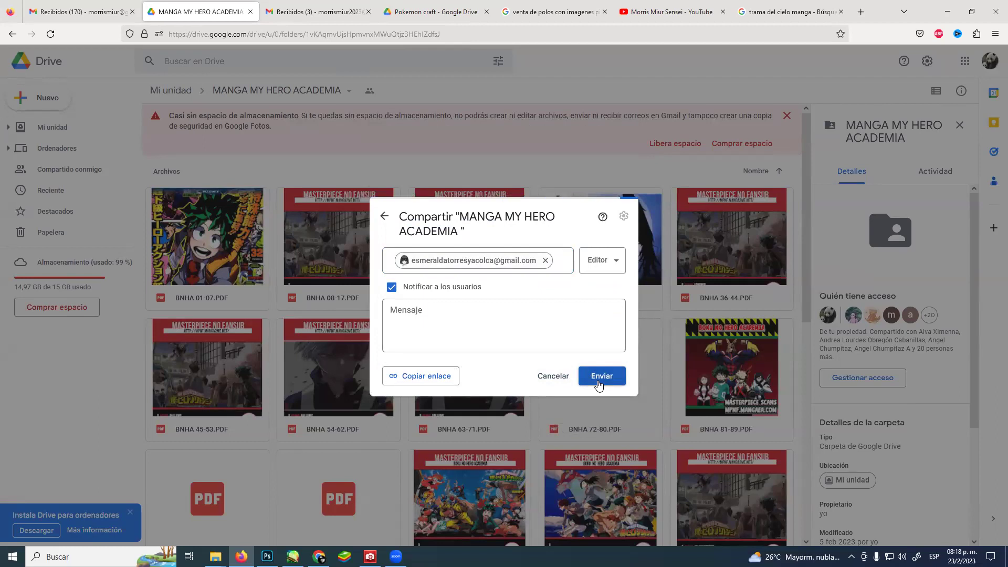
key("alt+Left")
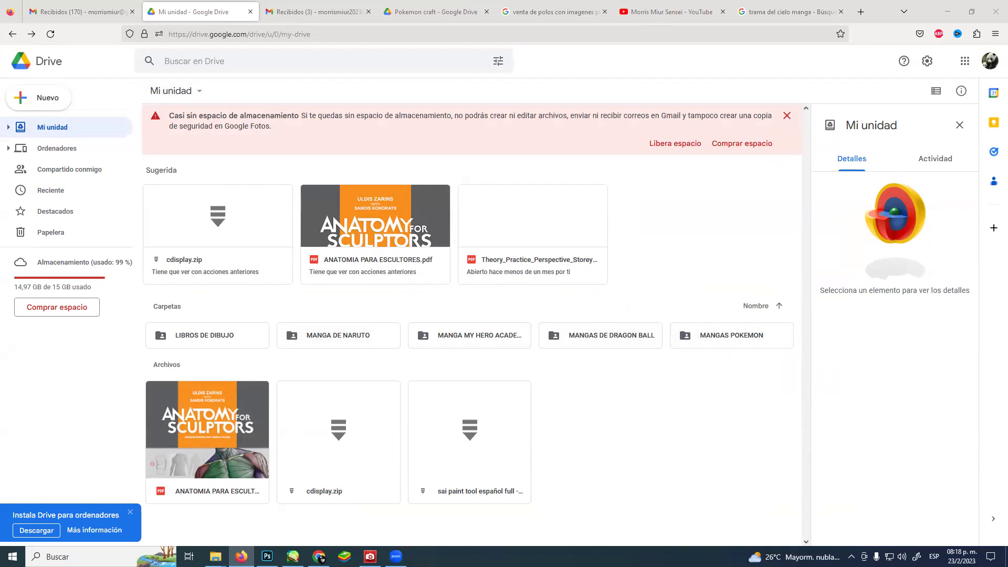
key("alt+Tab")
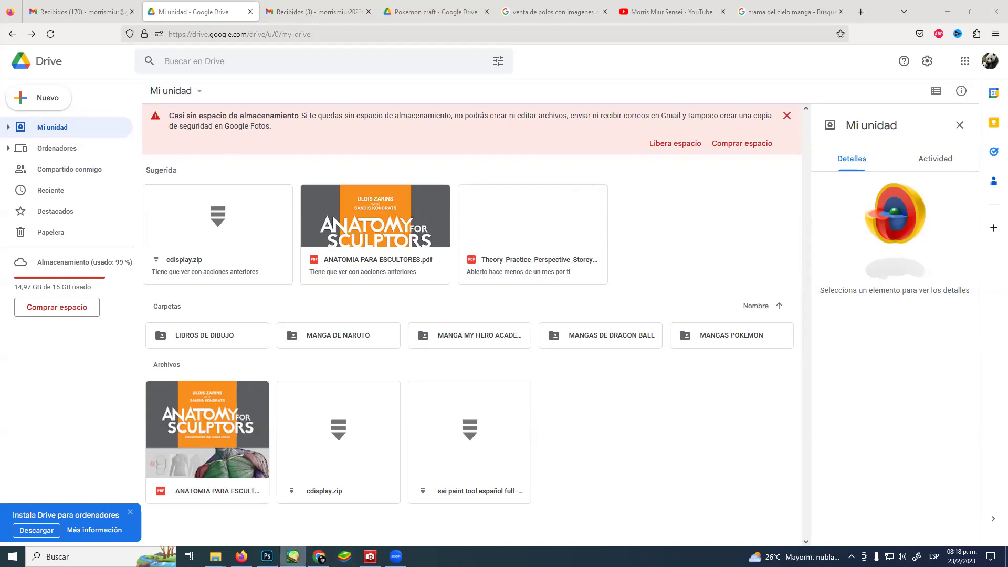
left_click(293, 555)
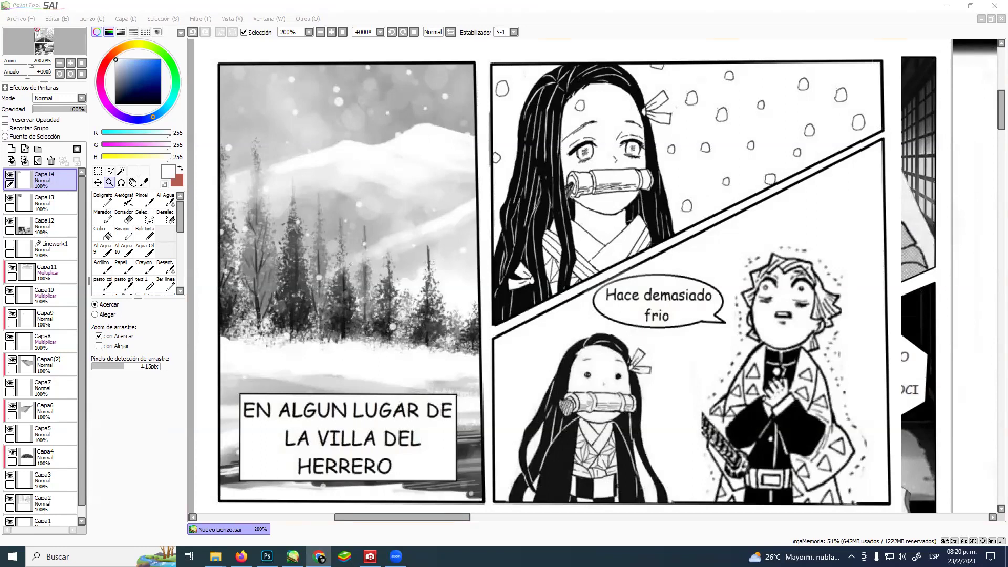
key("XF86AudioLowerVolume")
key("XF86AudioLowerVolume")
In Firefox, reopen the MANGA MY HERO ACADEMIA folder and add another student's e-mail address to its share invitation.
left_click(241, 557)
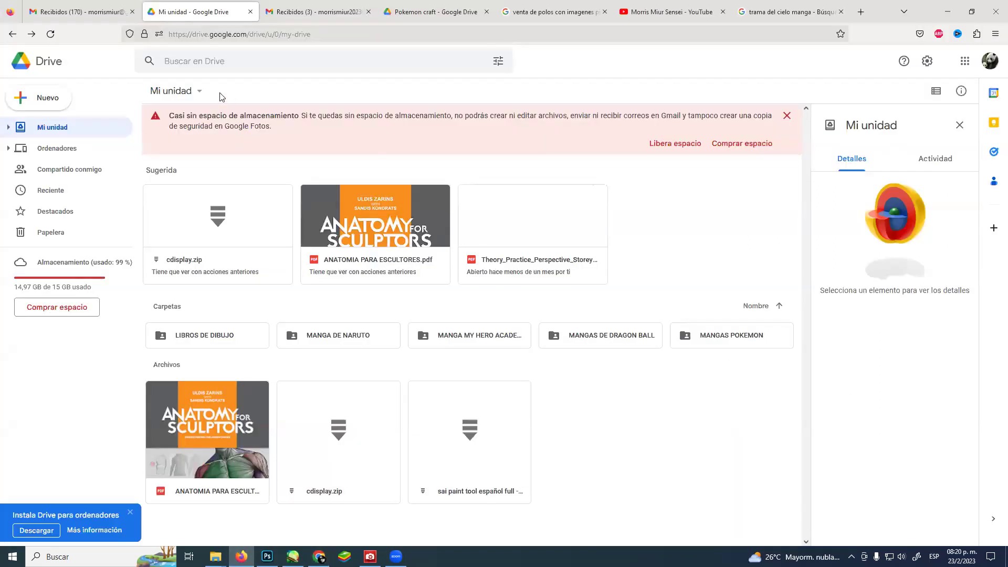
double_click(483, 340)
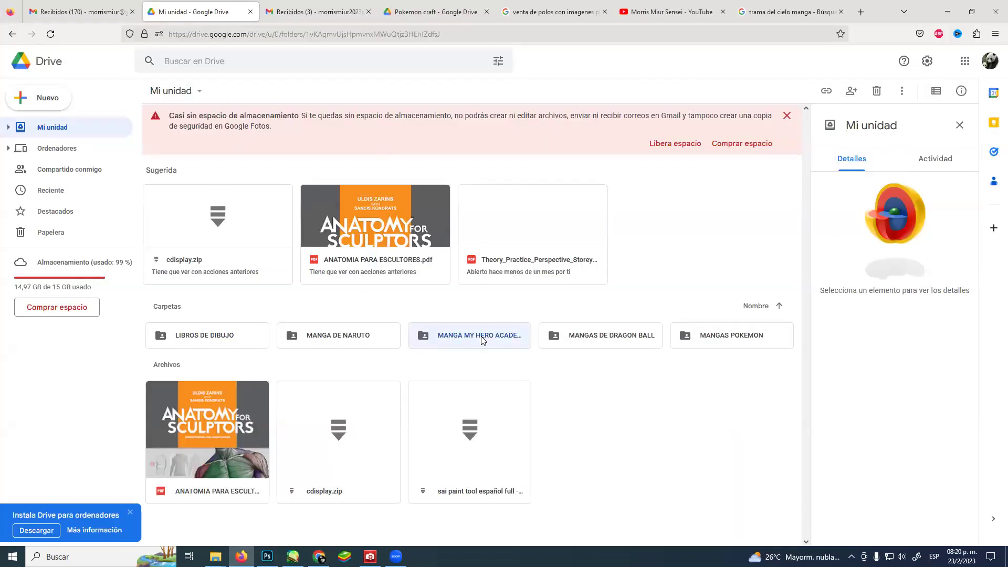
left_click(348, 91)
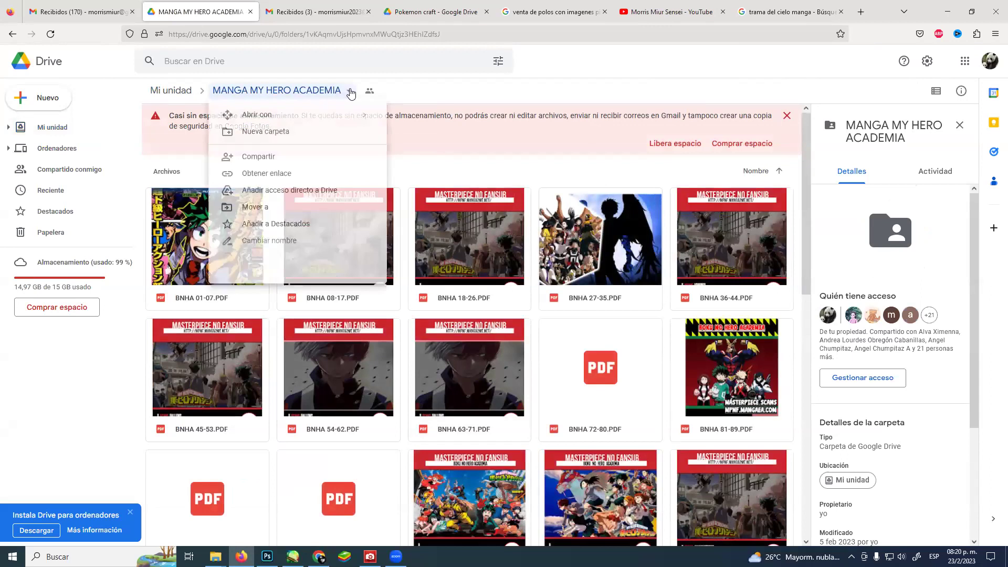
left_click(315, 161)
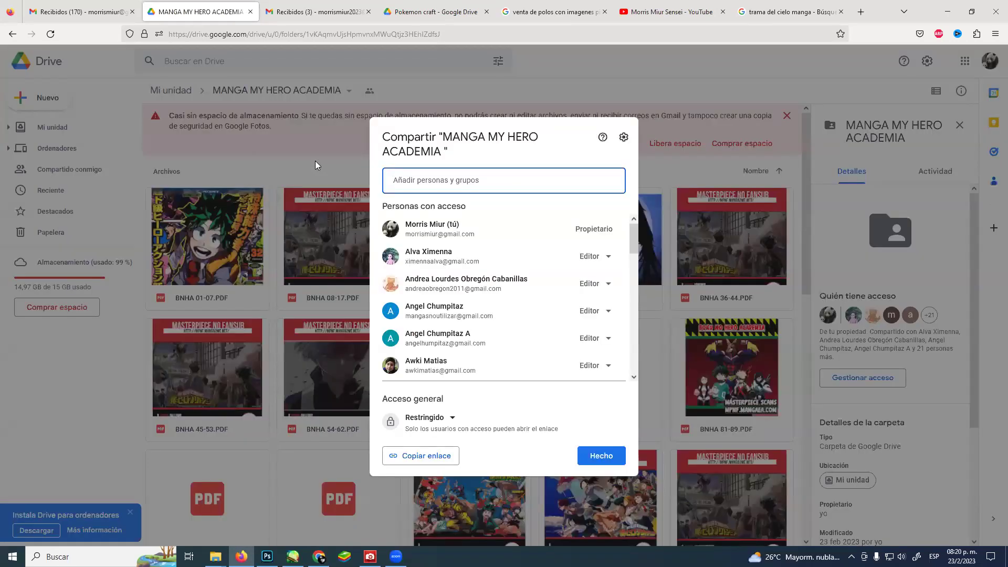
left_click(477, 181)
key("ctrl+v")
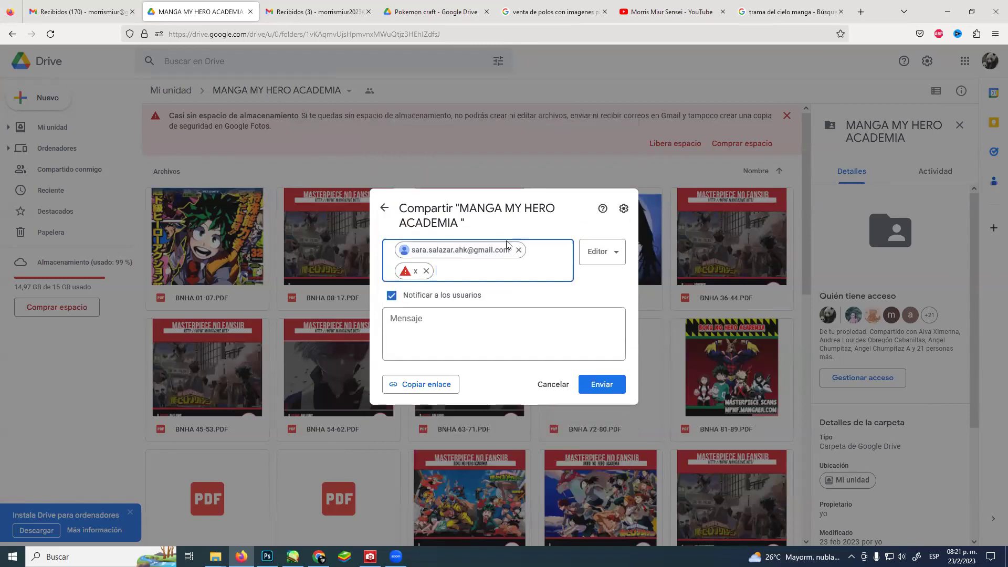
Remove the stray "x" recipient and send the folder invitation as Editor with user notification, returning to Mi unidad.
left_click(426, 270)
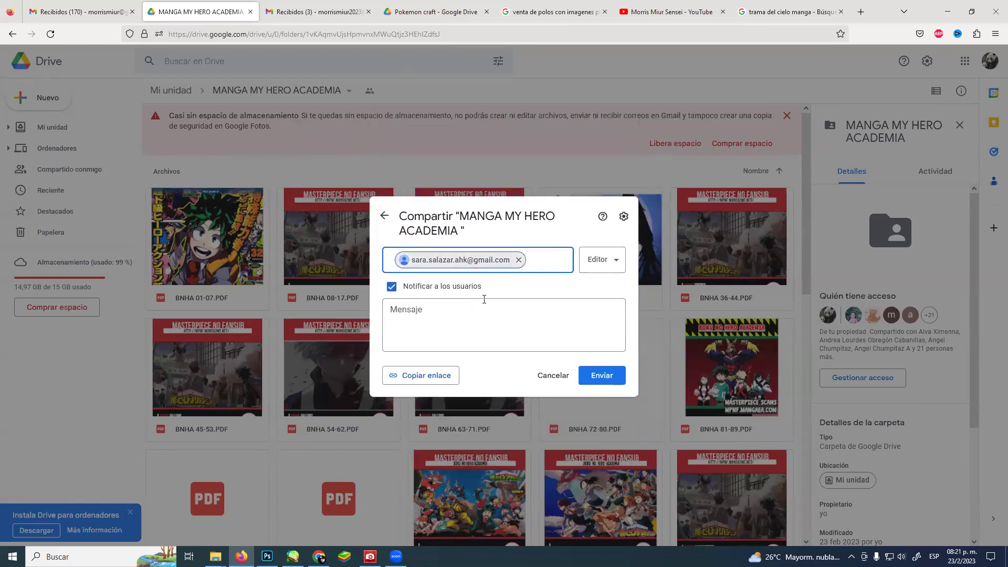
left_click(608, 380)
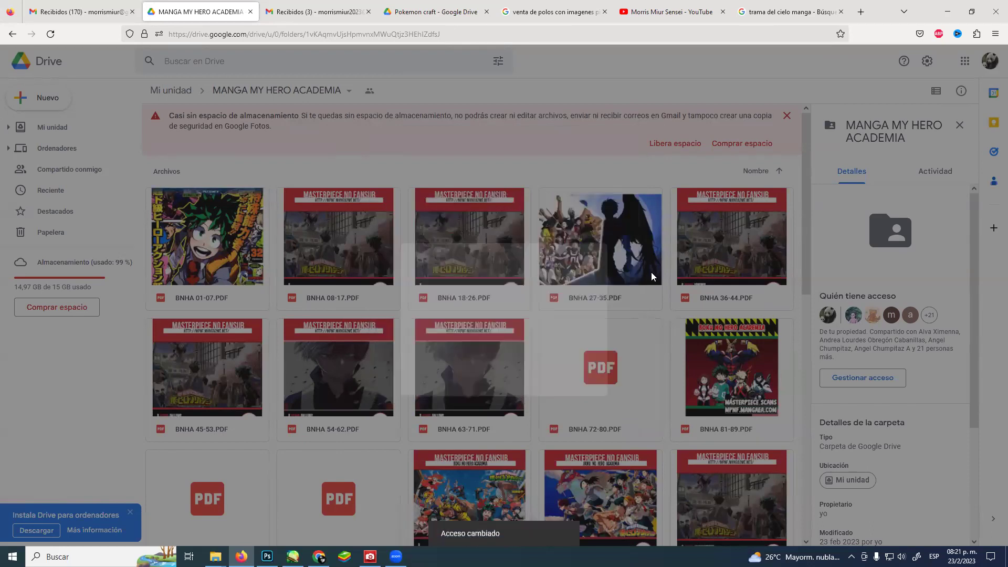
key("alt+Left")
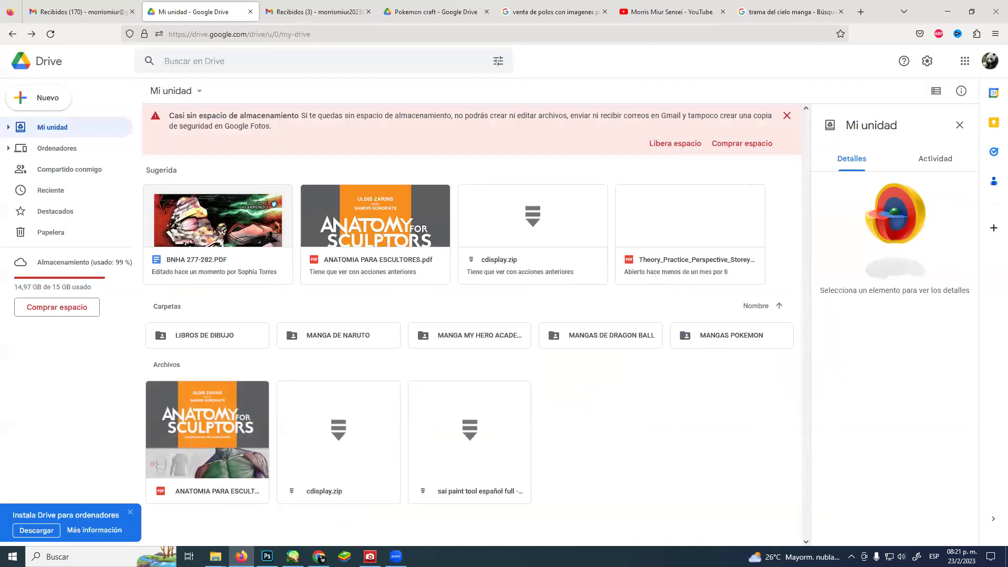
Switch to PaintTool SAI and delete the pasted comic page layers Capa14 and Capa13 from the street scene canvas.
left_click(292, 557)
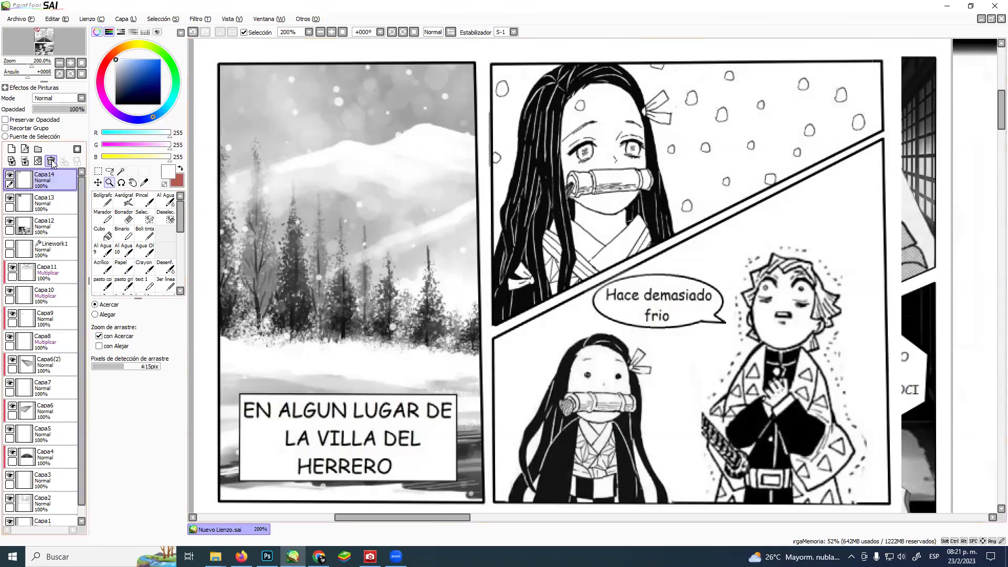
left_click(51, 161)
left_click(50, 161)
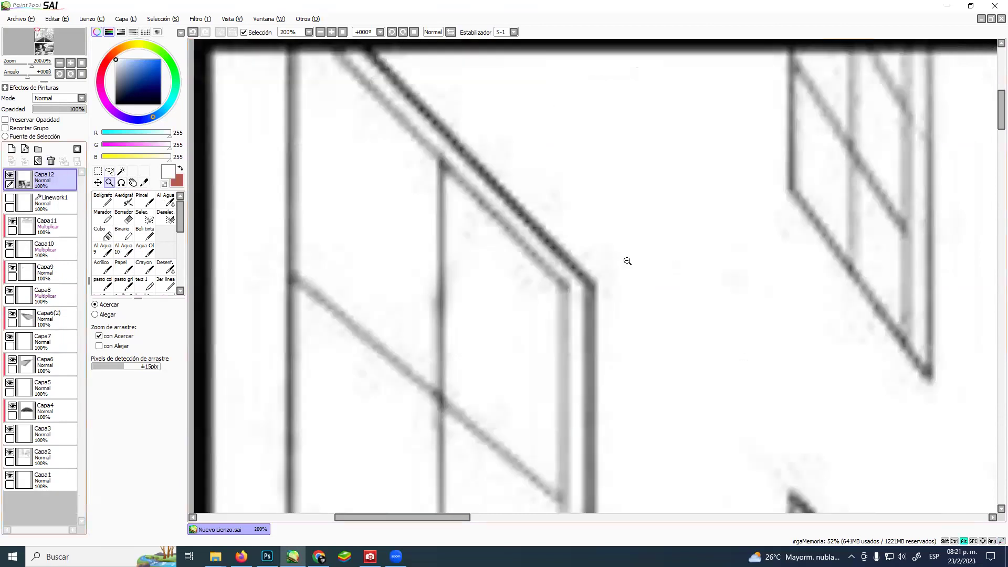
scroll(625, 259, "down", 5)
left_click_drag(540, 205, 349, 79)
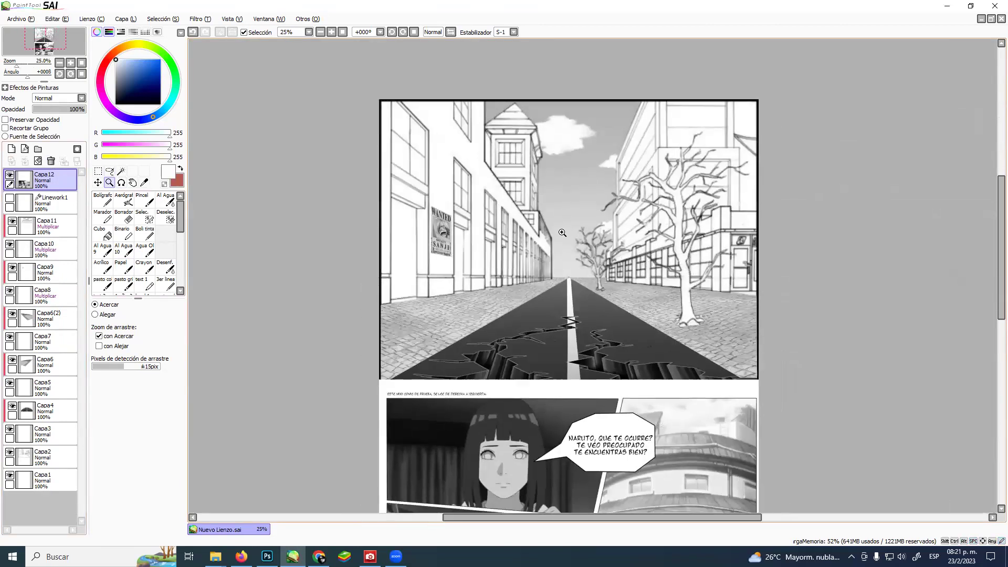
scroll(603, 236, "up", 2)
scroll(603, 235, "down", 2)
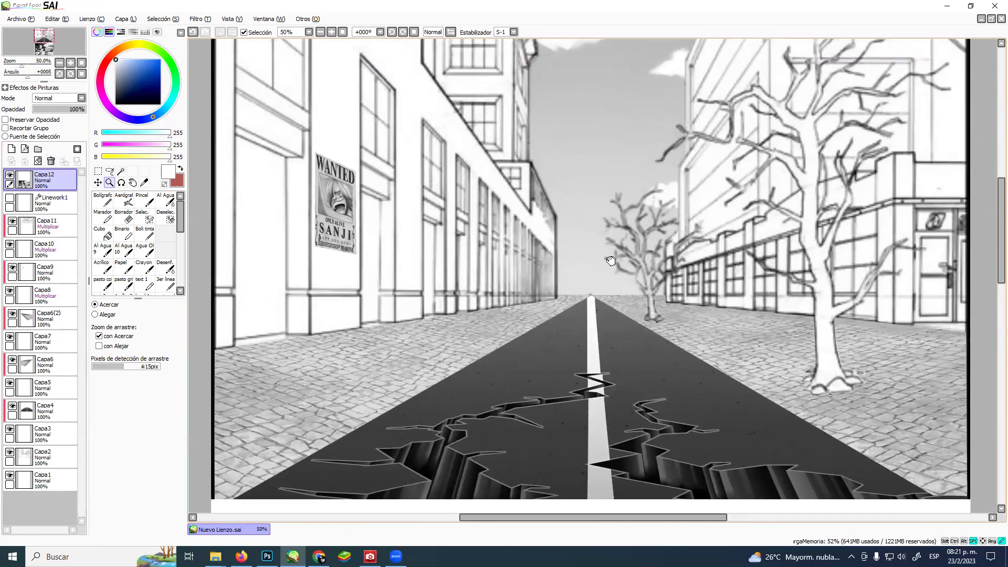
left_click_drag(610, 261, 600, 270)
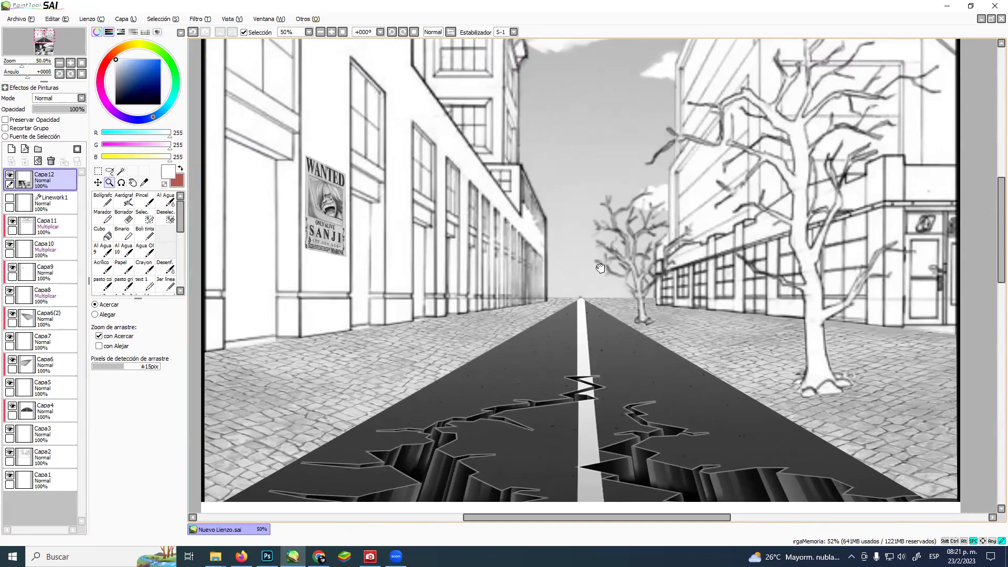